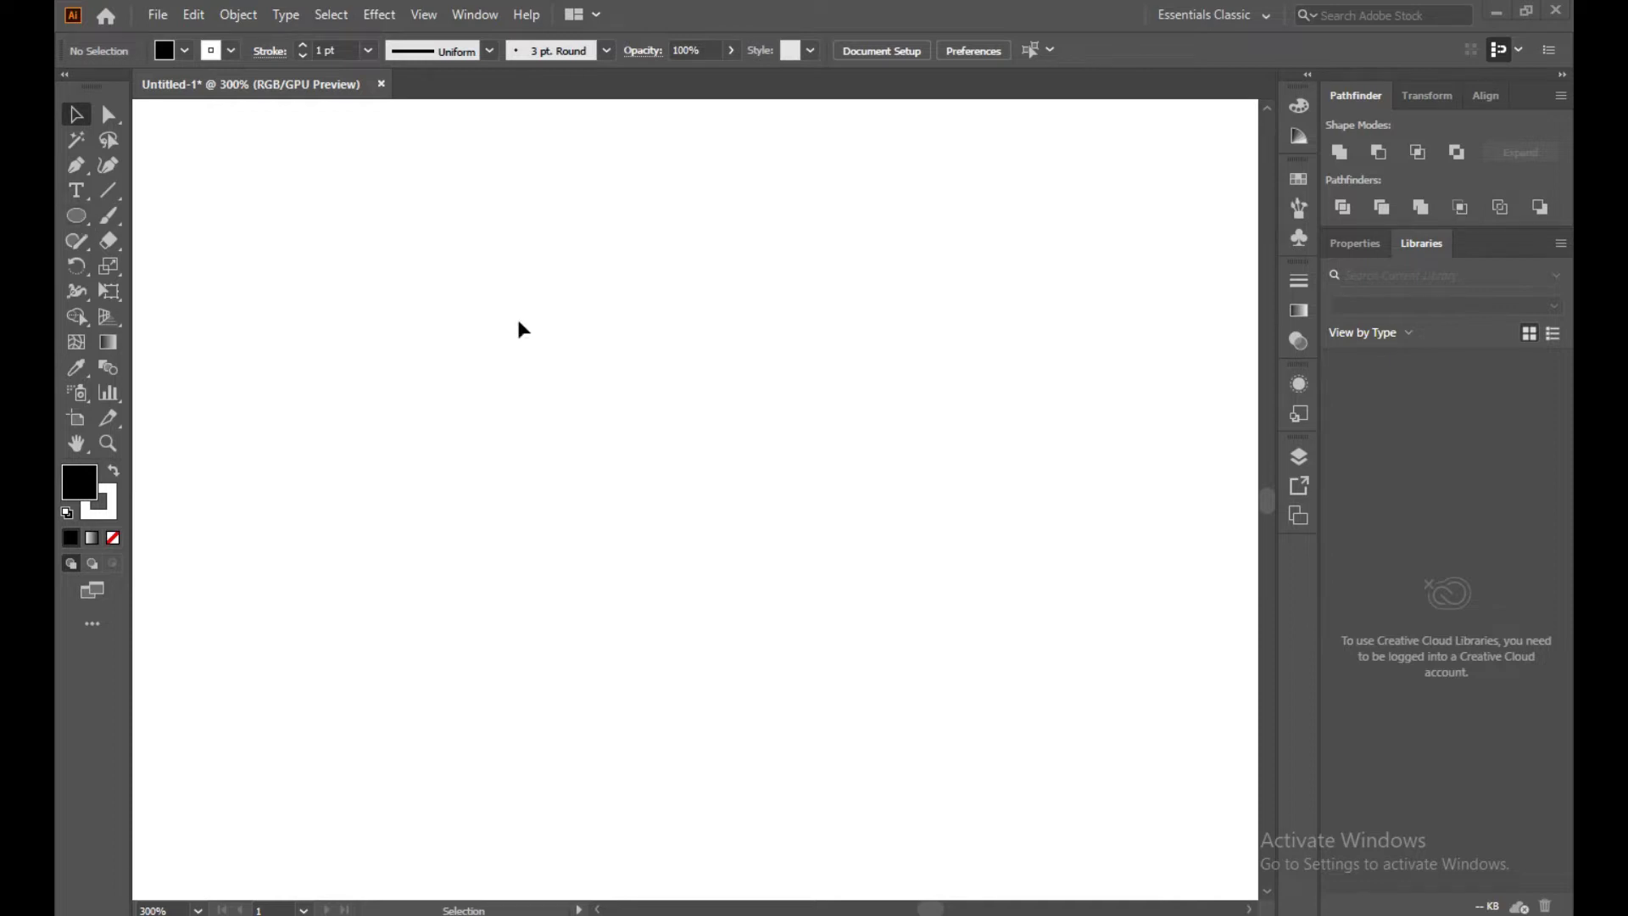
# Draw an 87 px circle on the artboard with the Ellipse tool
pyautogui.click(84, 212)
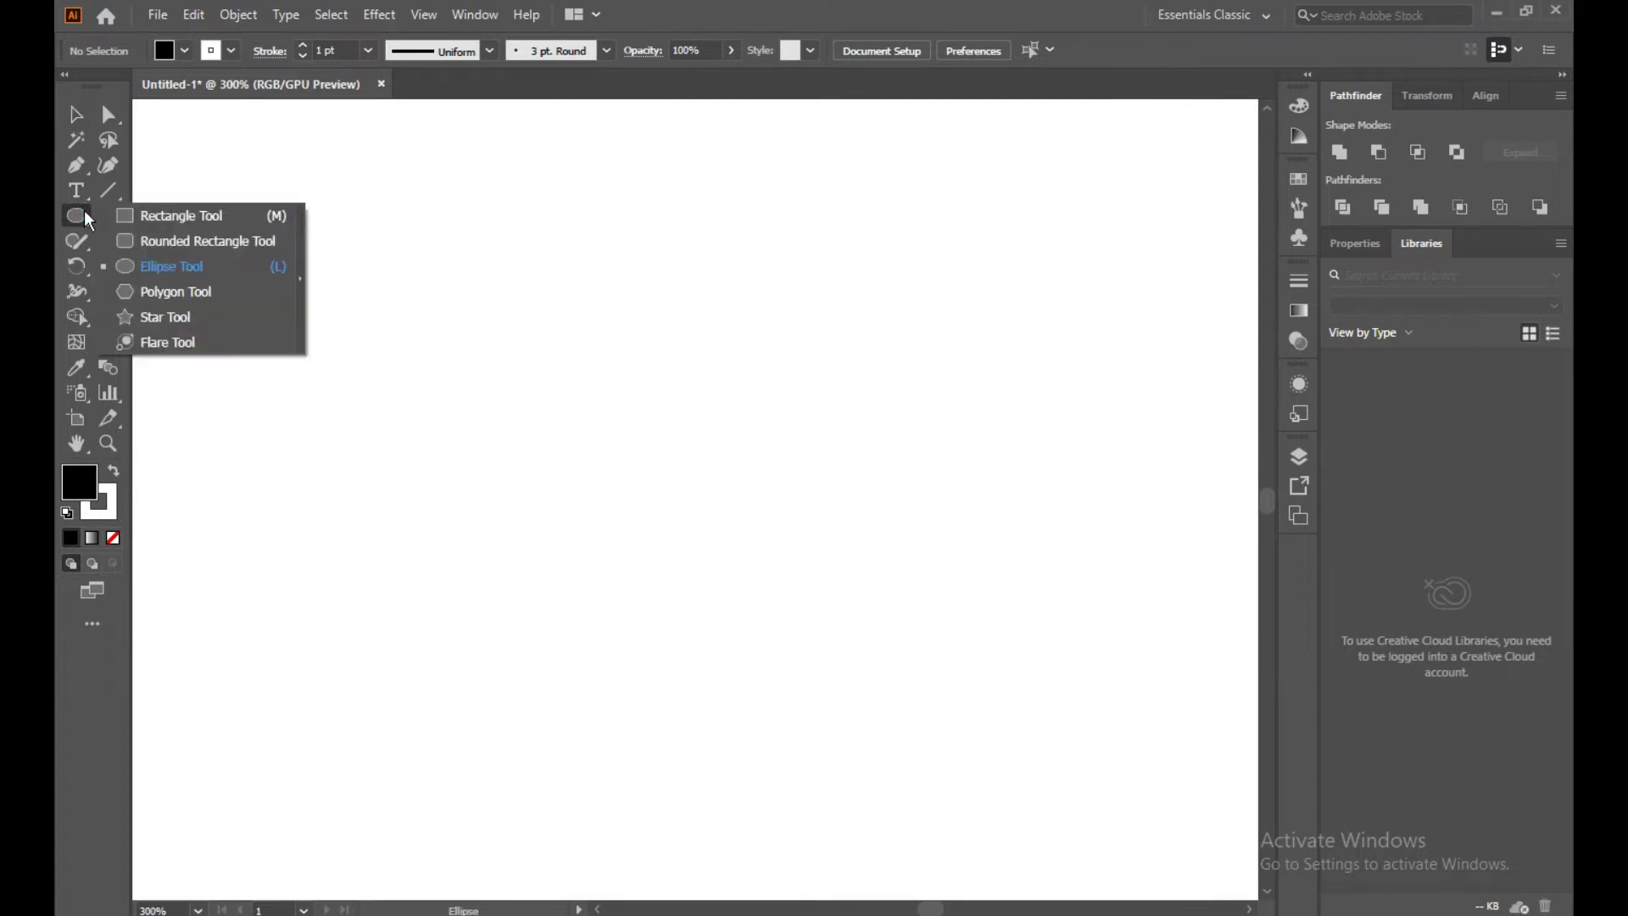
pyautogui.click(158, 268)
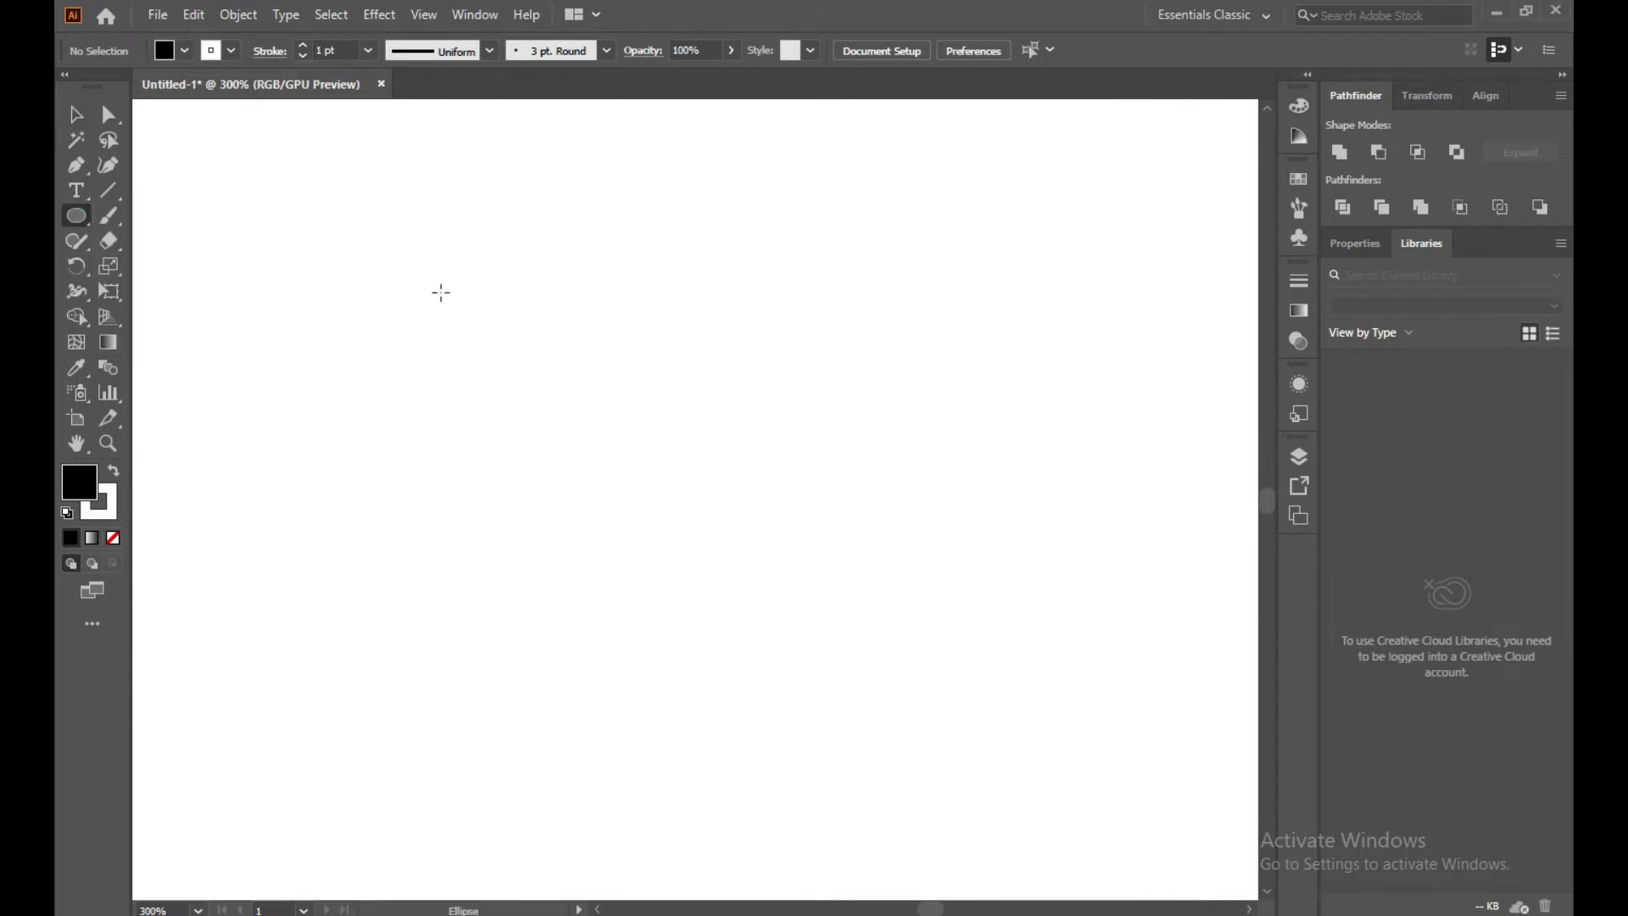
pyautogui.moveTo(469, 323); pyautogui.dragTo(700, 545)
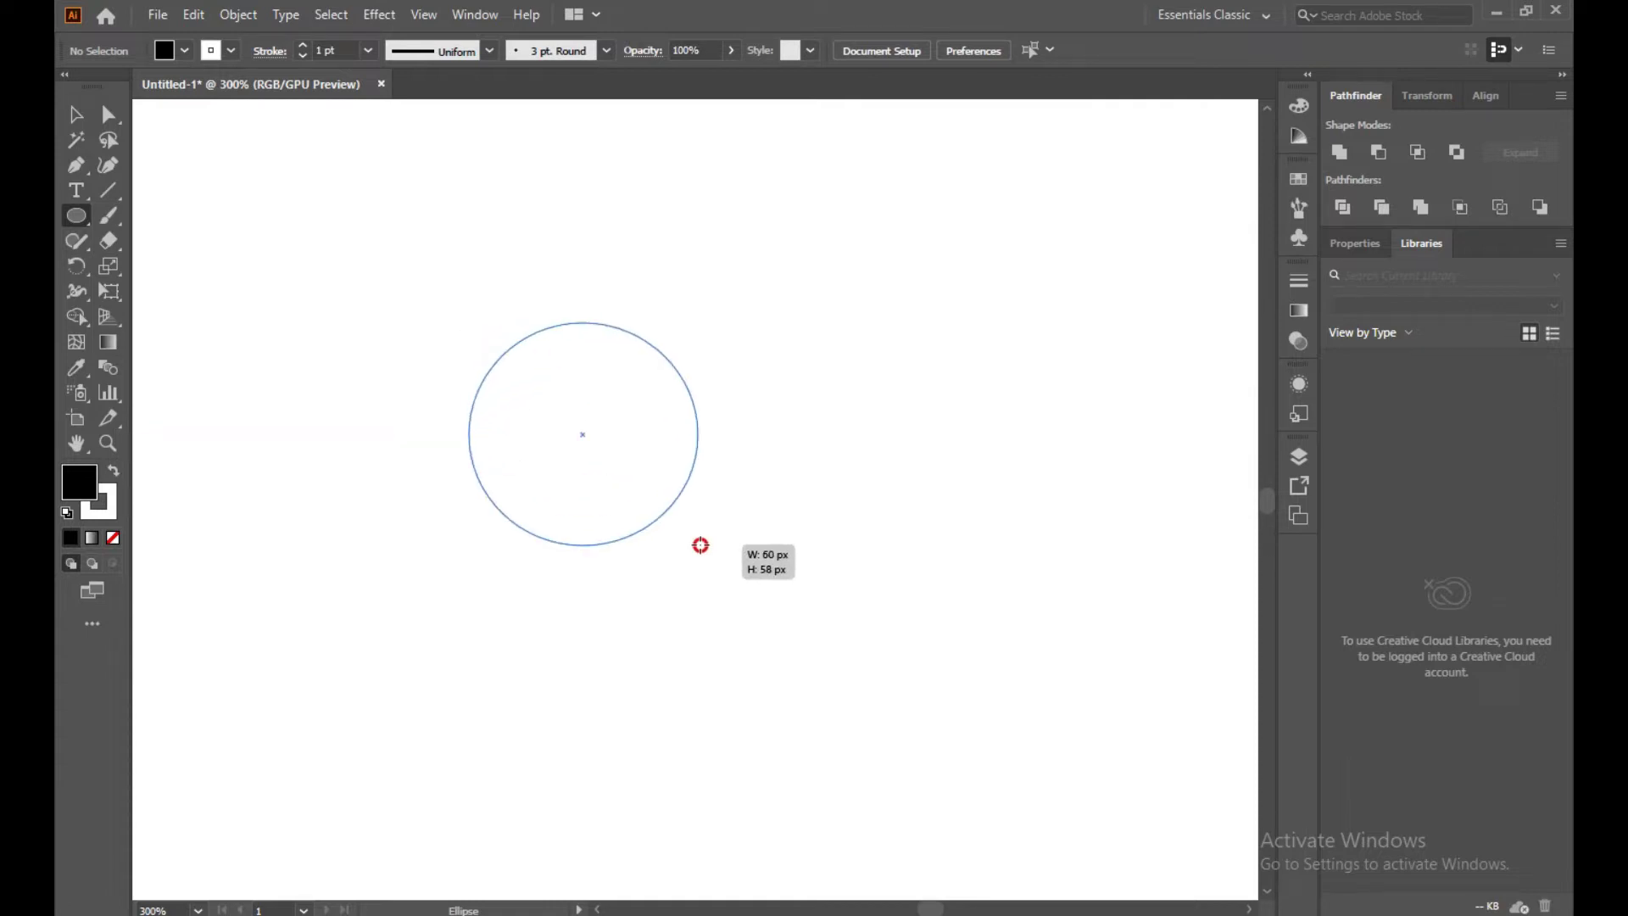
pyautogui.moveTo(701, 545); pyautogui.dragTo(787, 657)
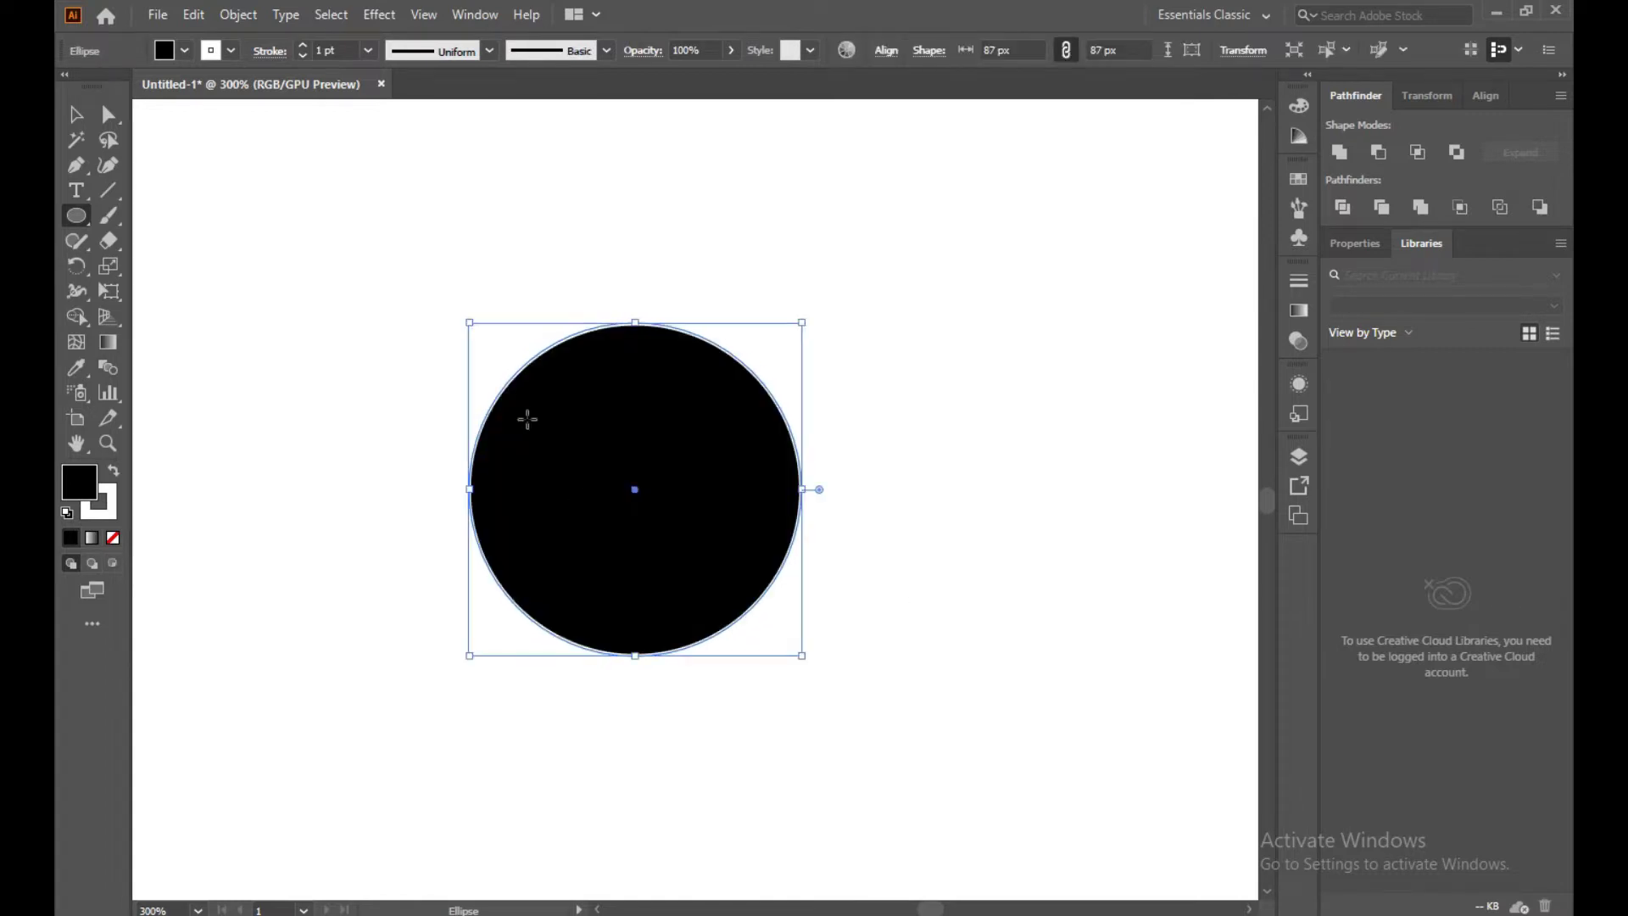
# Duplicate the circle, shrink the copy slightly, and place it over the original
pyautogui.click(76, 113)
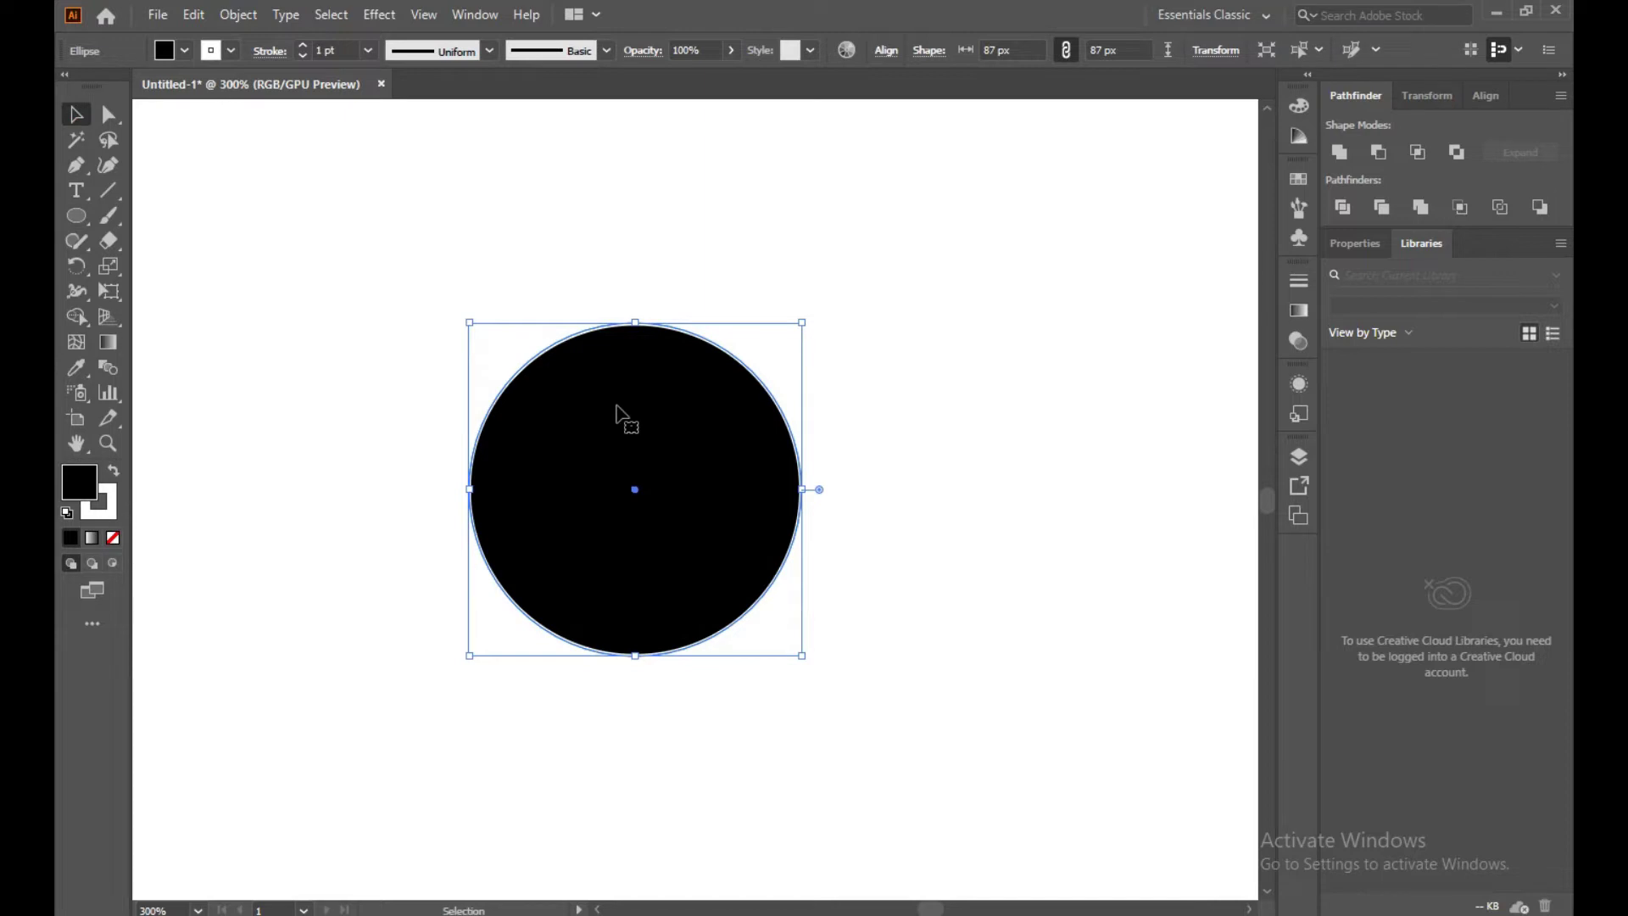
pyautogui.moveTo(621, 412); pyautogui.dragTo(847, 381)
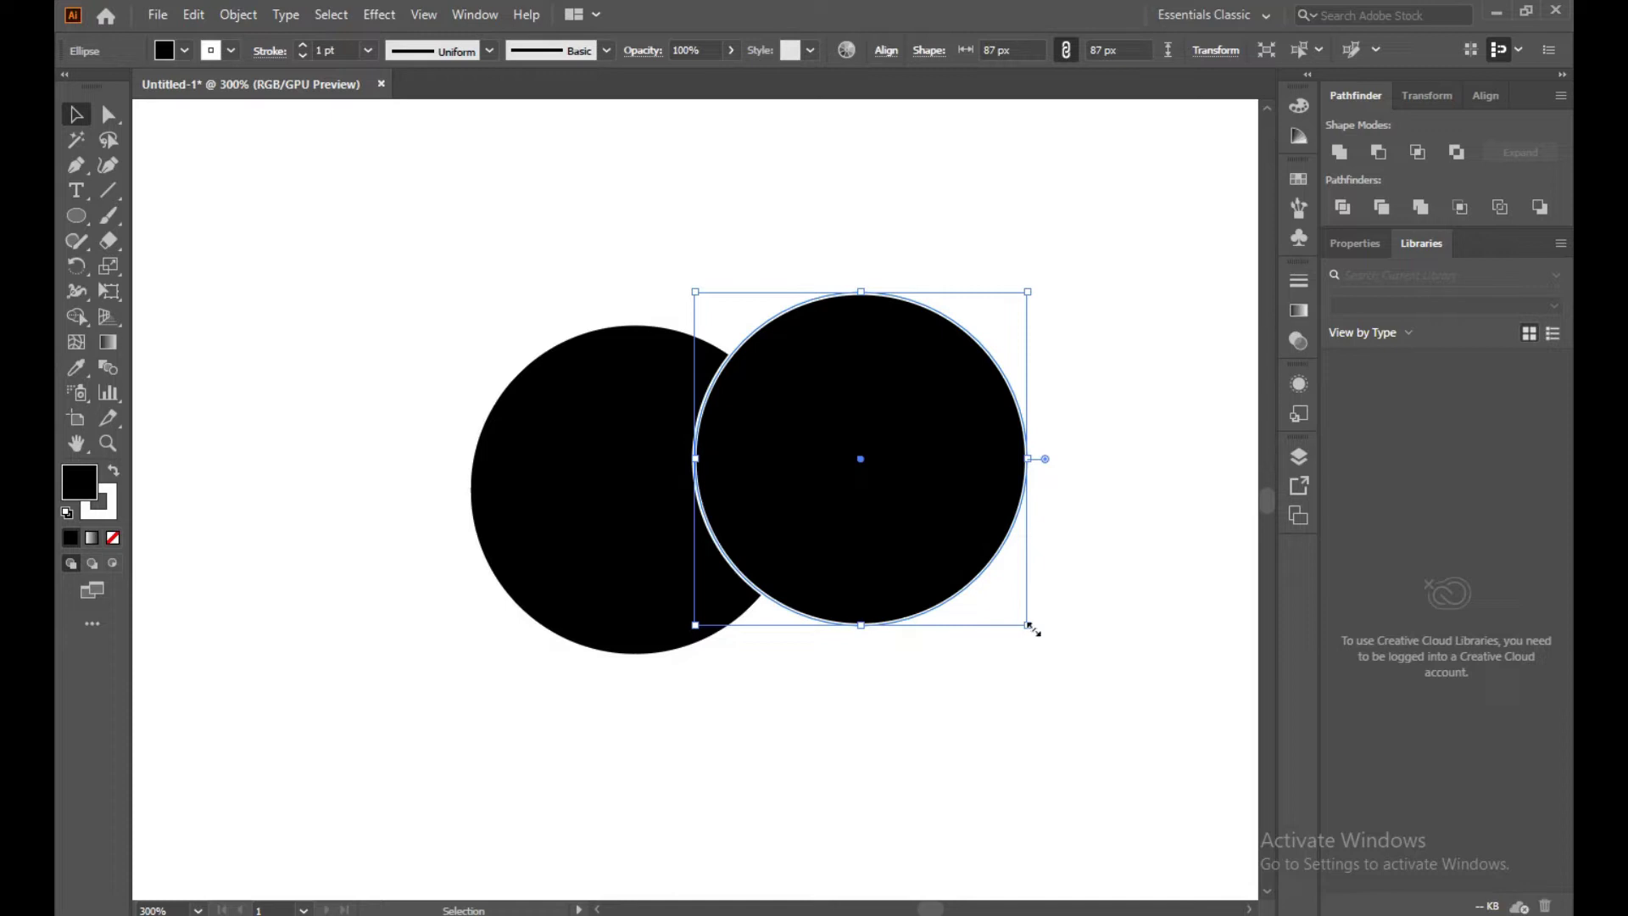
pyautogui.moveTo(1028, 624); pyautogui.dragTo(1001, 587)
pyautogui.click(1073, 567)
pyautogui.moveTo(852, 454); pyautogui.dragTo(646, 497)
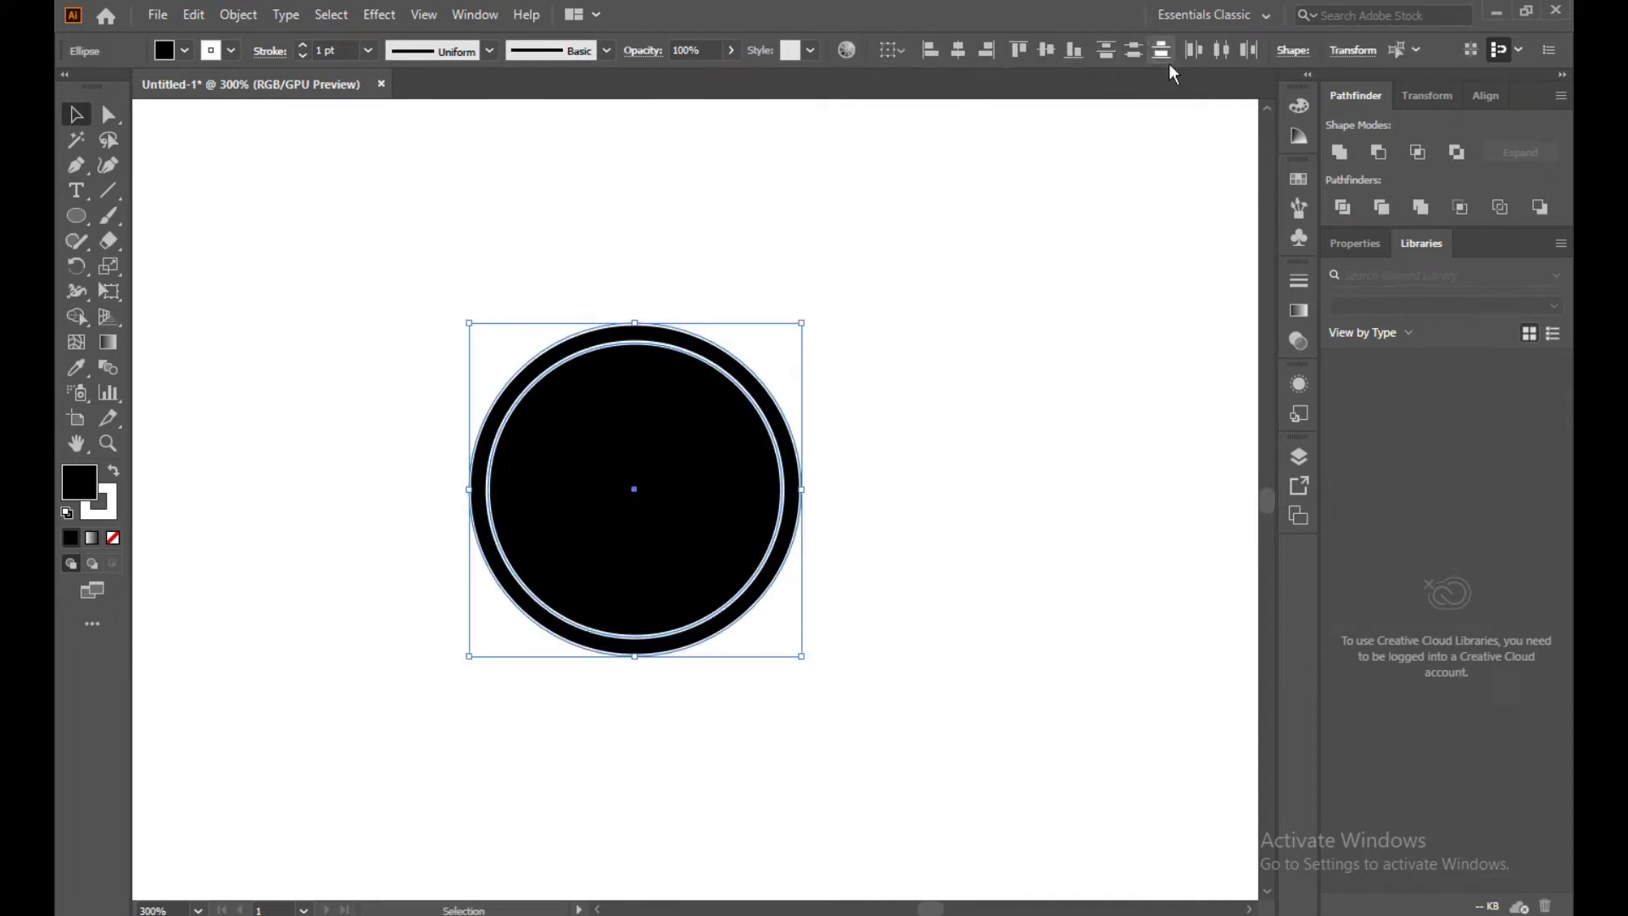
# Subtract the smaller circle from the larger with Minus Front, leaving a thick ring
pyautogui.click(474, 14)
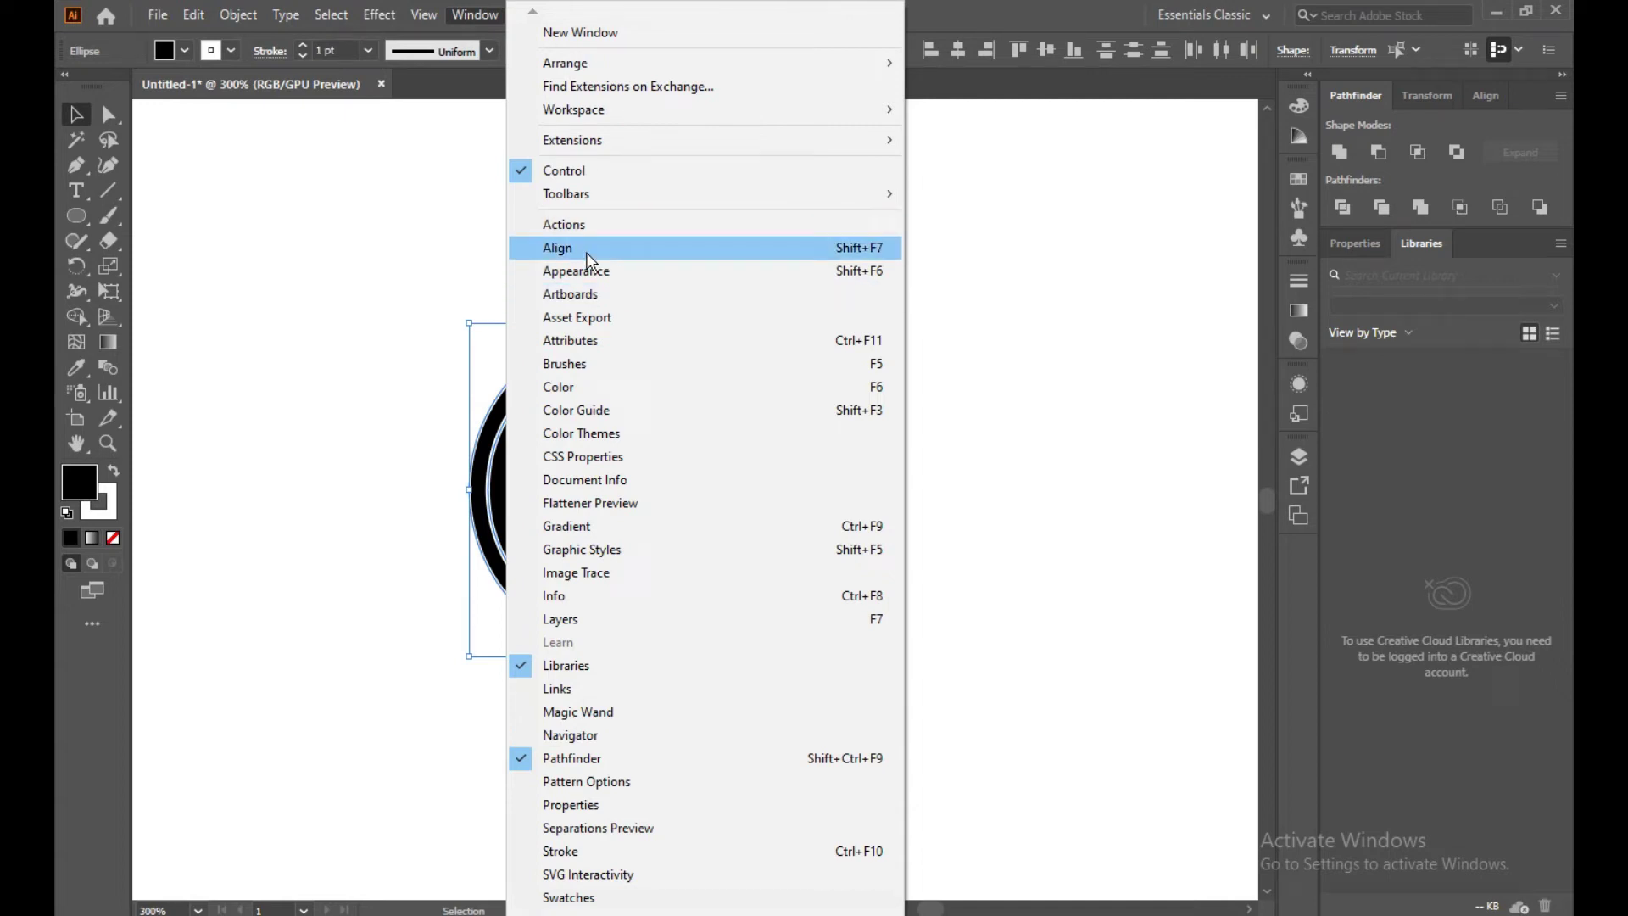
pyautogui.click(334, 254)
pyautogui.moveTo(340, 244); pyautogui.dragTo(944, 707)
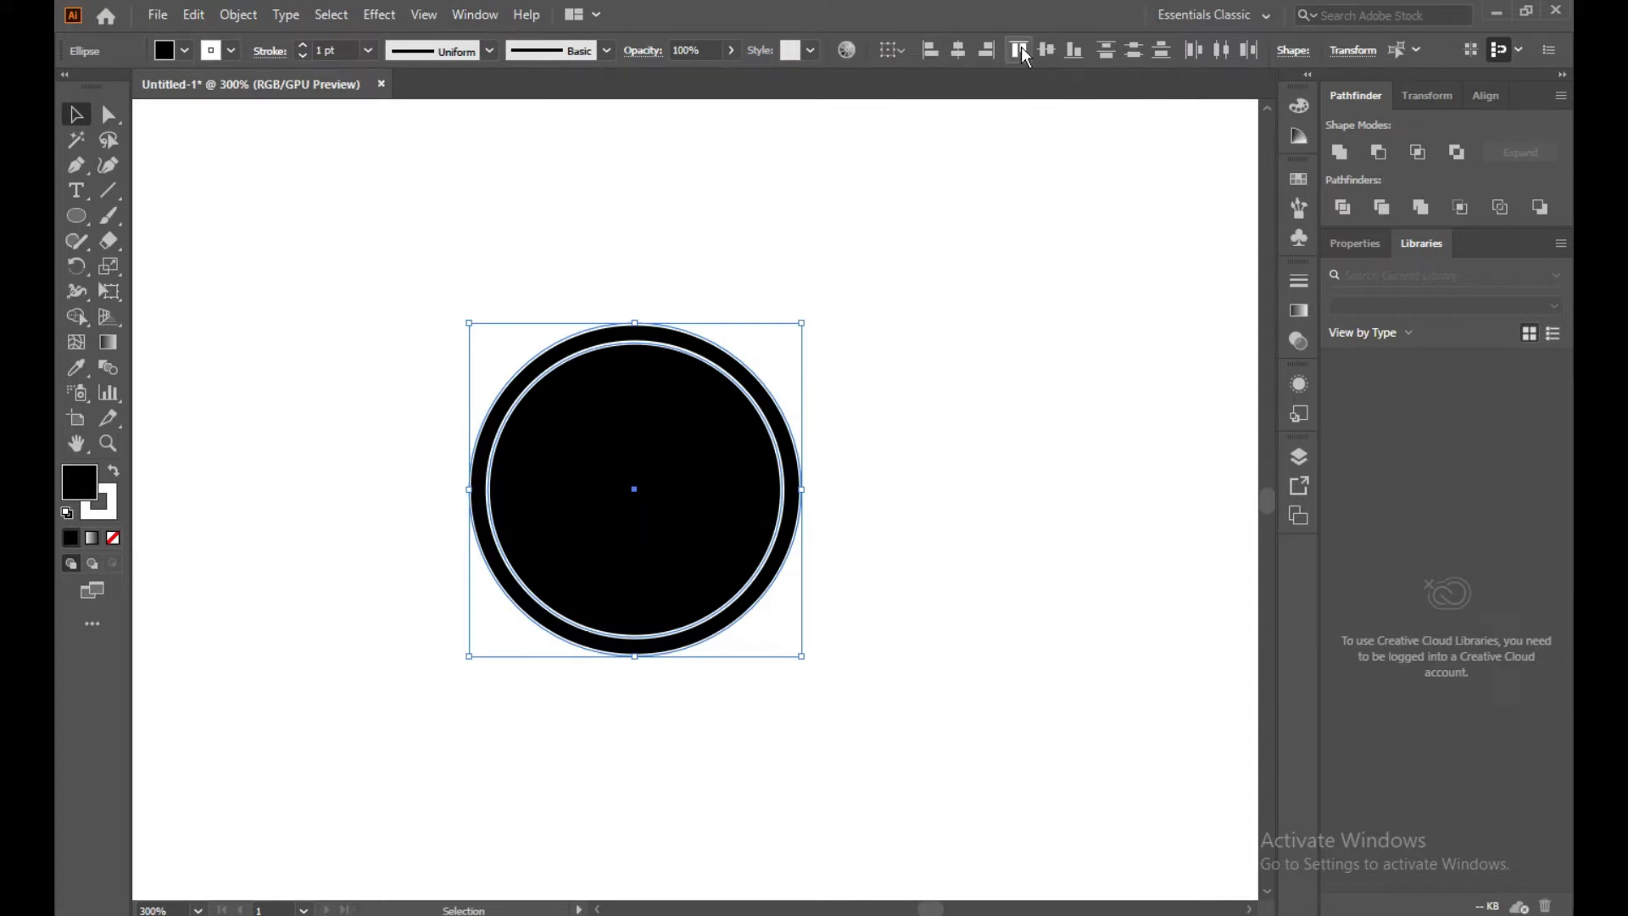
pyautogui.click(911, 246)
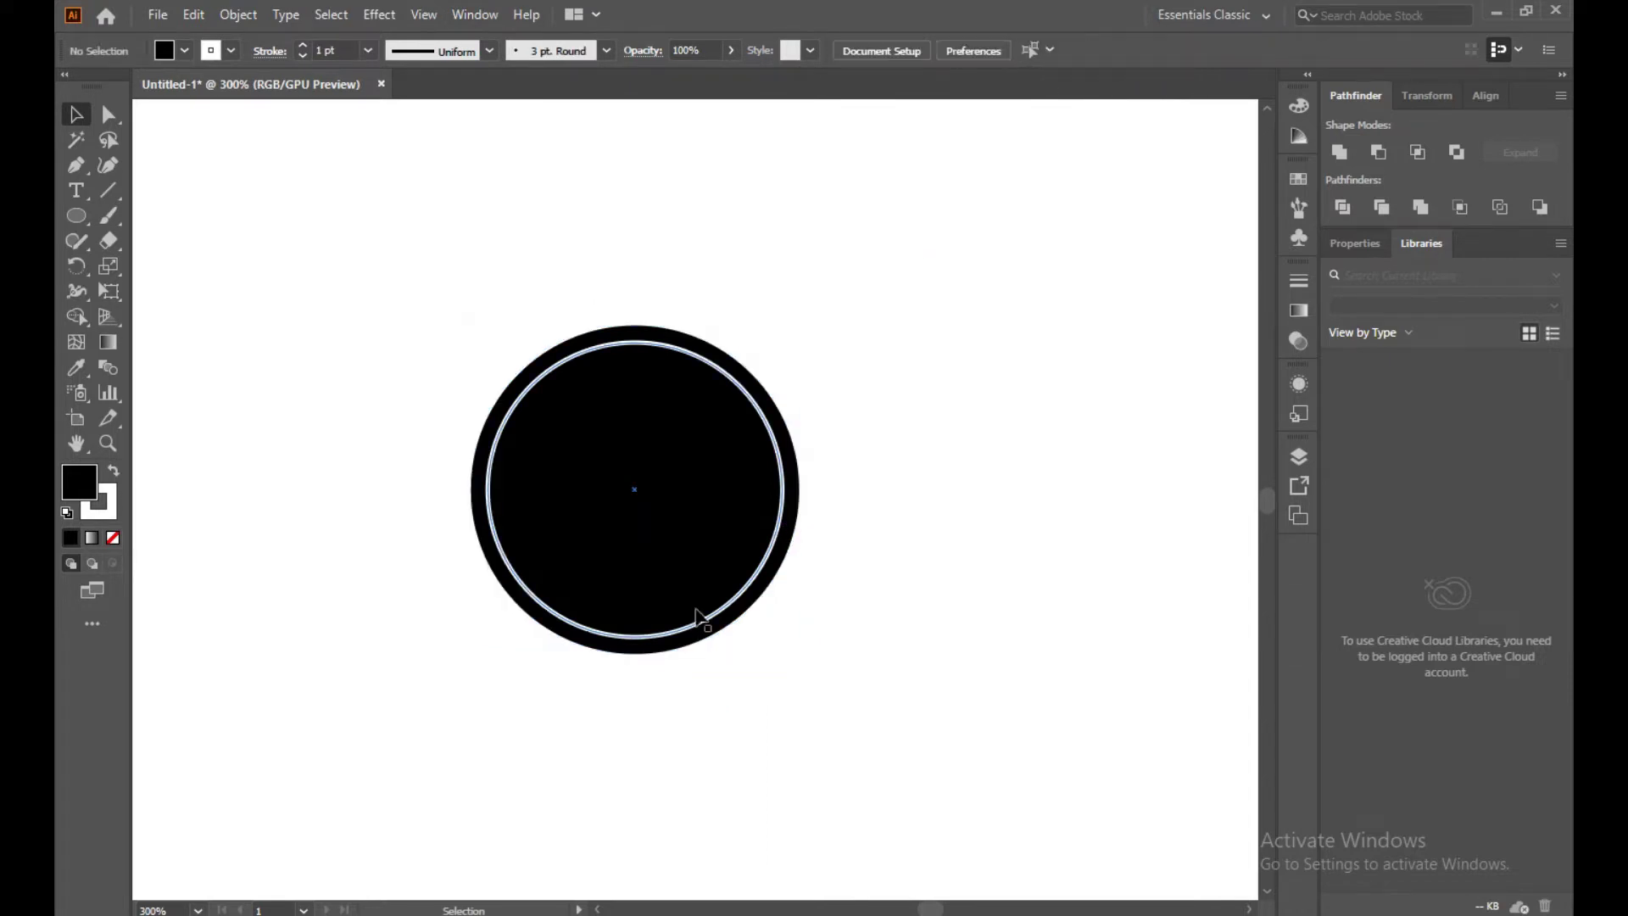
pyautogui.moveTo(339, 226); pyautogui.dragTo(1134, 752)
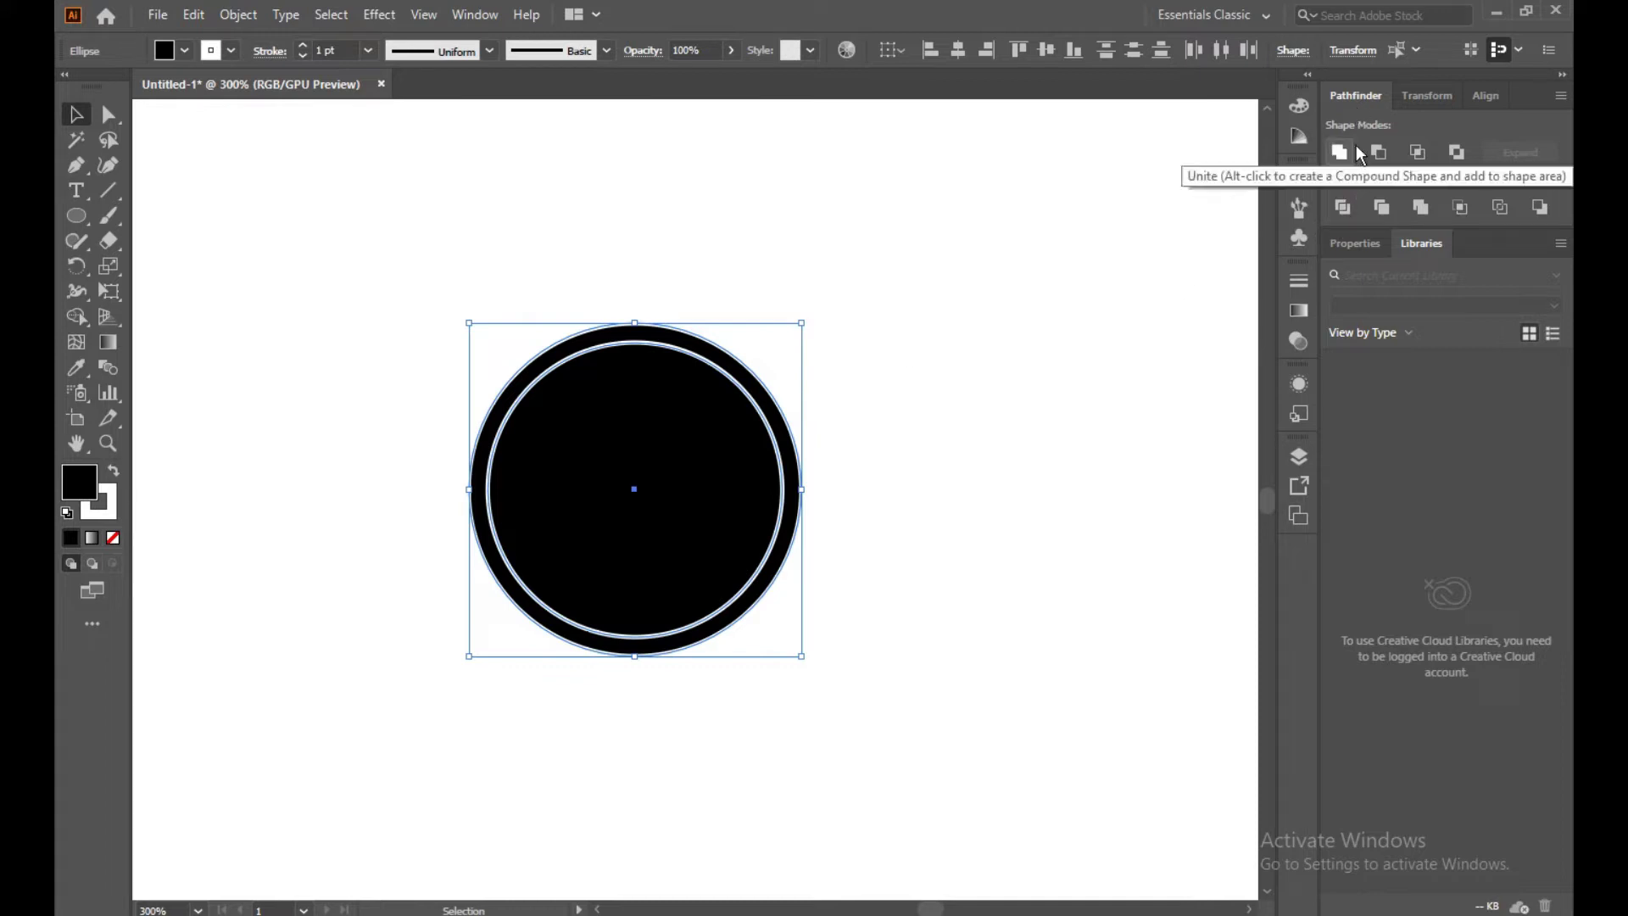
pyautogui.click(1378, 151)
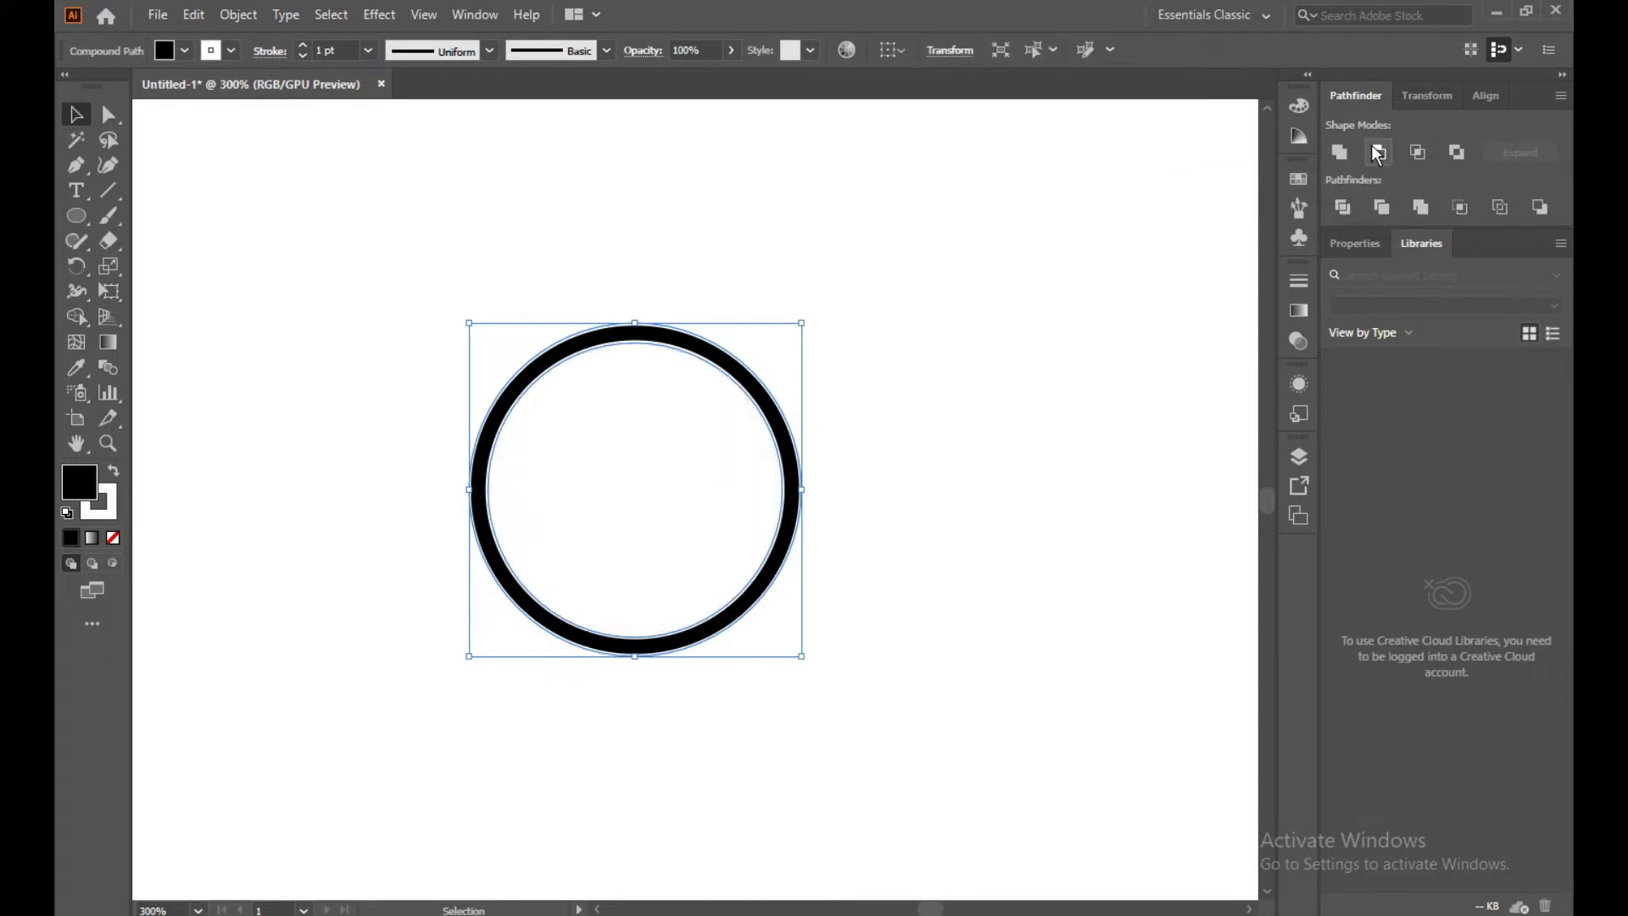
pyautogui.click(426, 246)
pyautogui.moveTo(426, 246); pyautogui.dragTo(1000, 726)
pyautogui.click(649, 426)
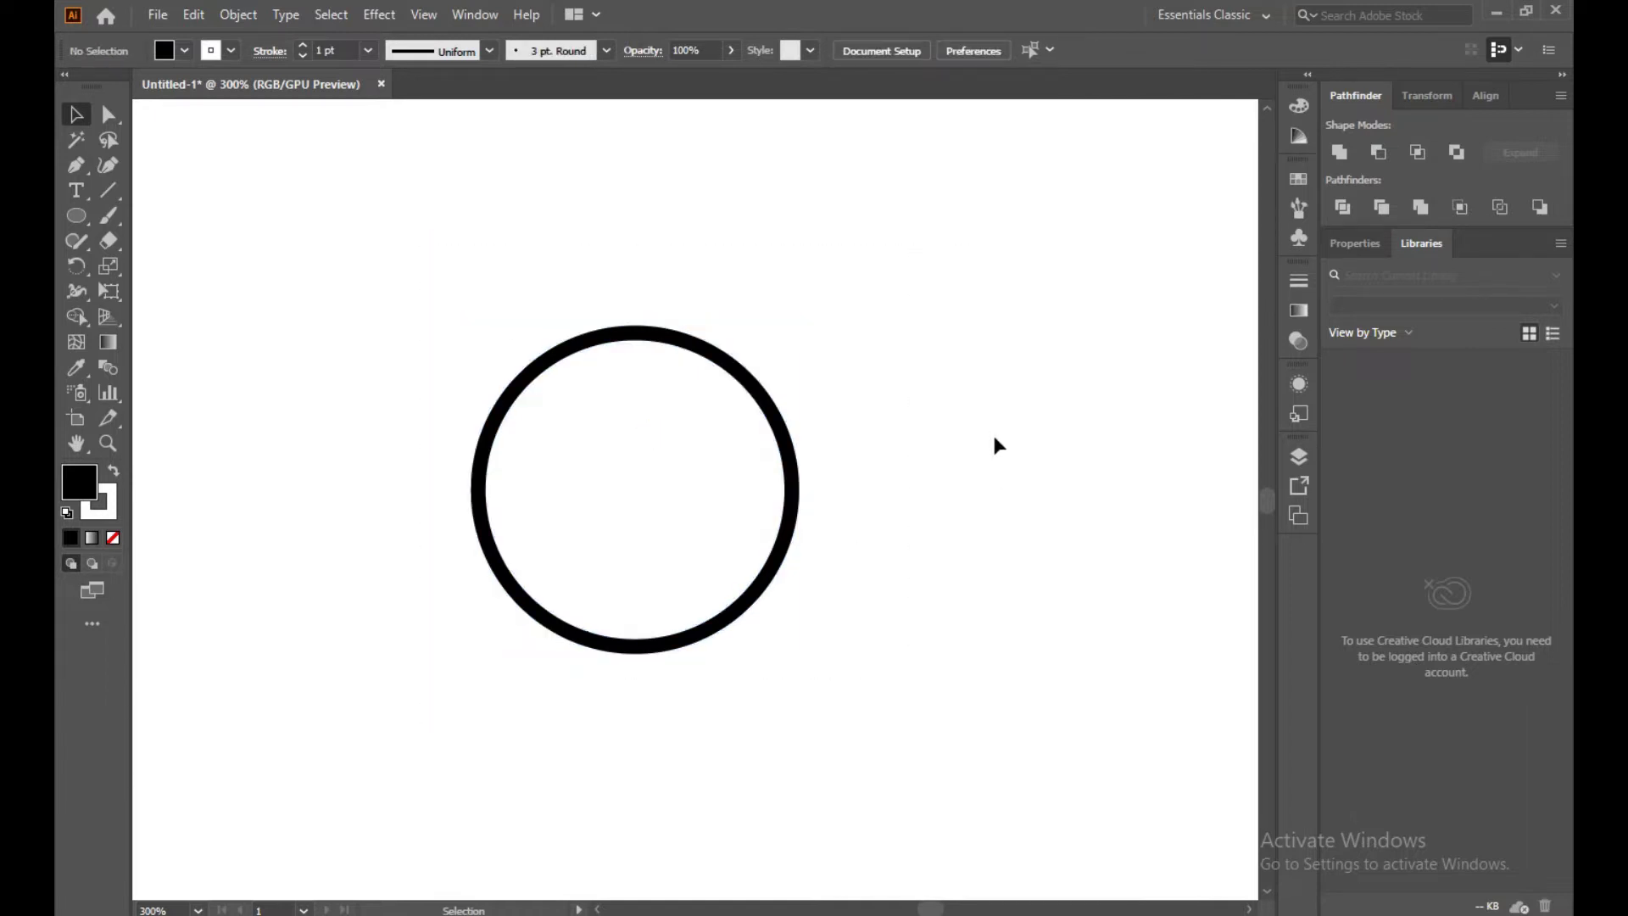
# Pan the view and draw a new circle to the right of the ring
pyautogui.click(84, 222)
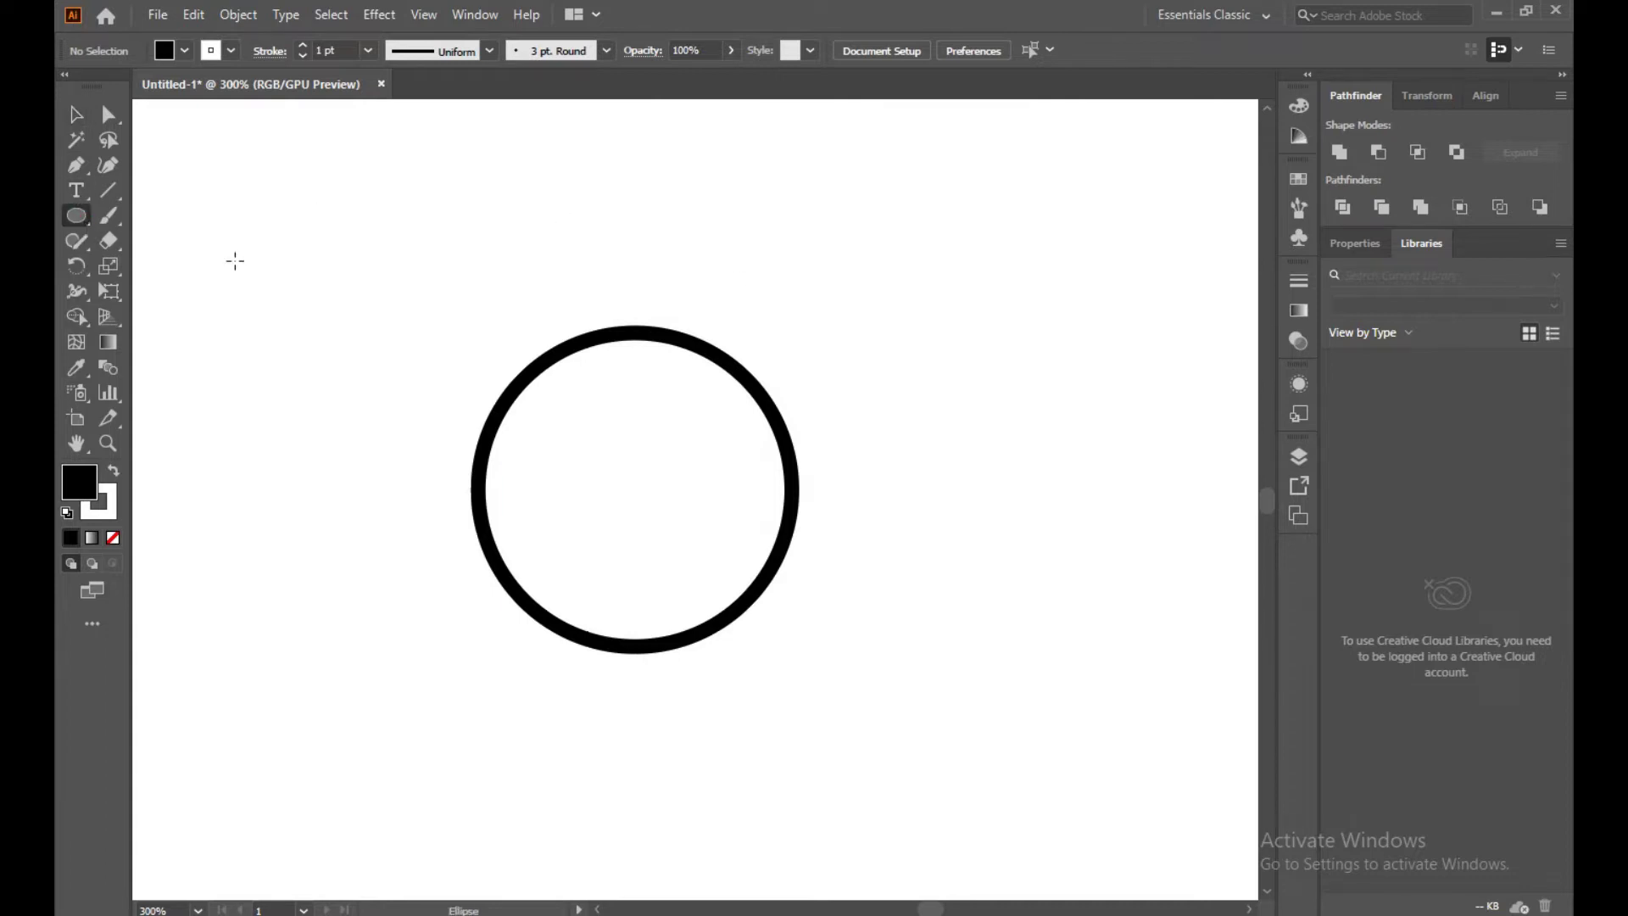
pyautogui.press('space')
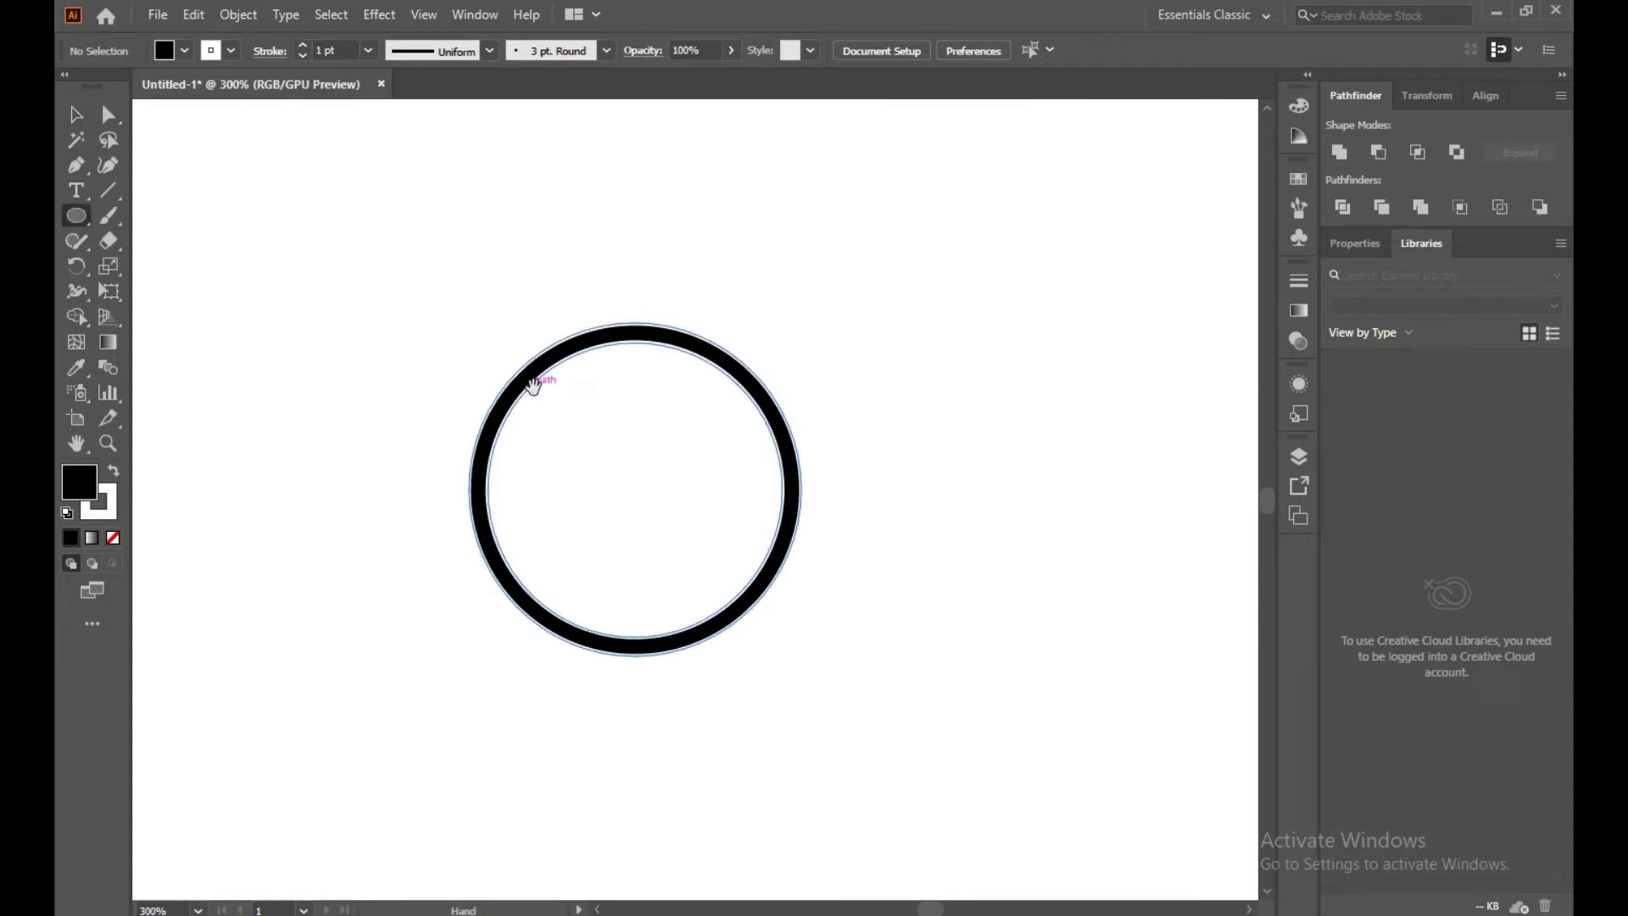
pyautogui.moveTo(533, 384); pyautogui.dragTo(254, 375)
pyautogui.press('v')
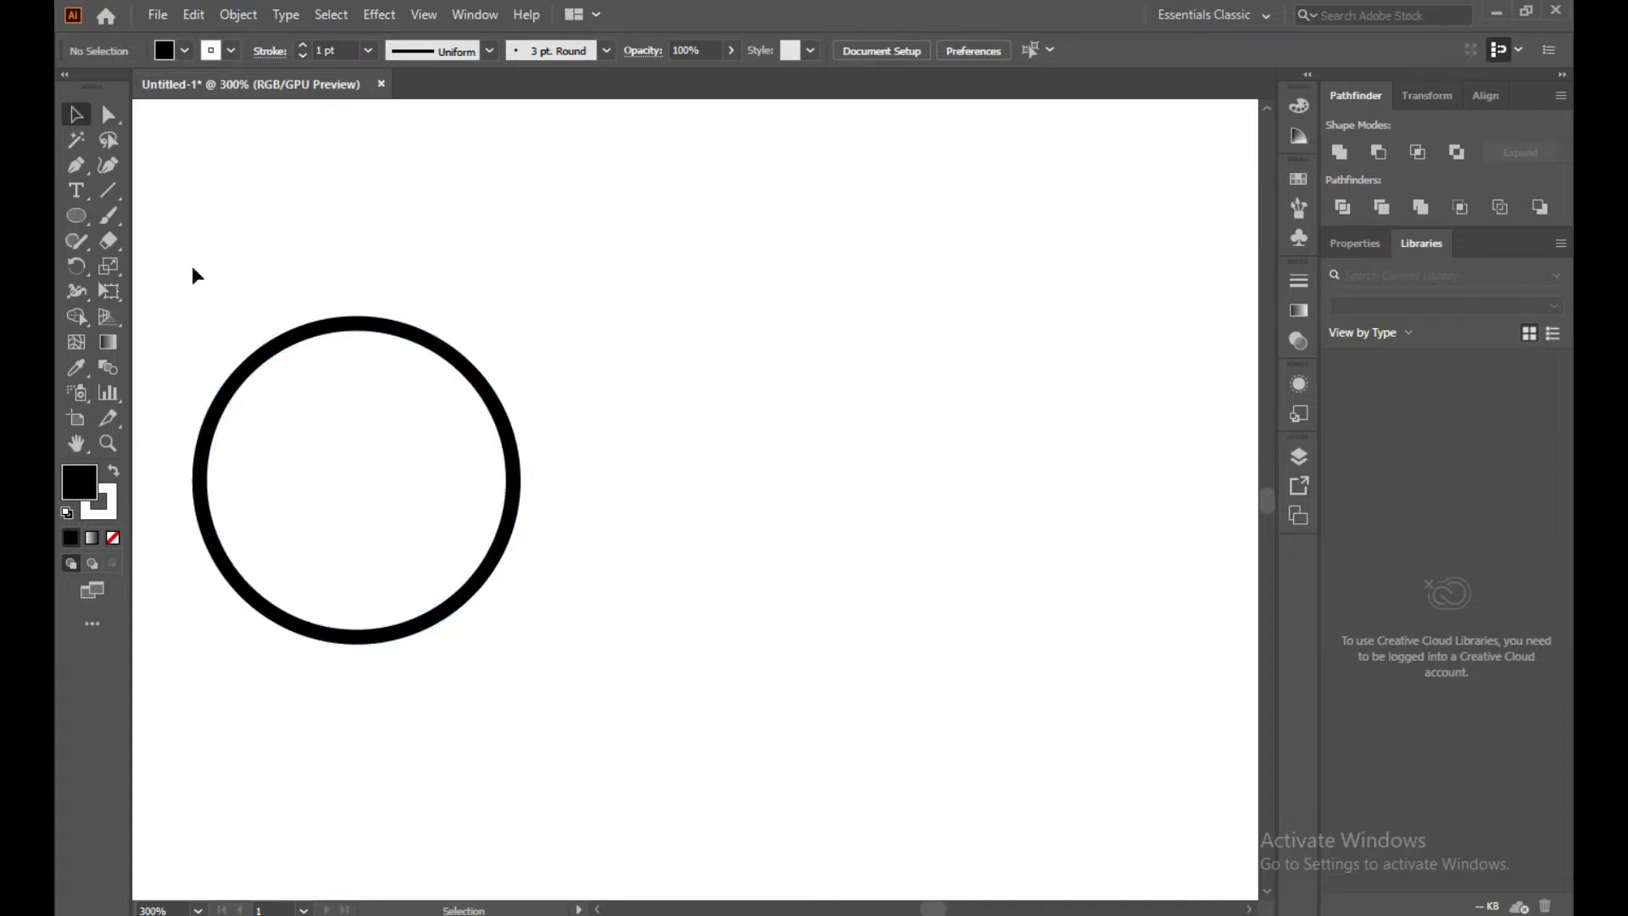
pyautogui.click(76, 215)
pyautogui.moveTo(830, 362)
pyautogui.mouseDown()
pyautogui.moveTo(1033, 563)
pyautogui.moveTo(1037, 546)
pyautogui.mouseUp()
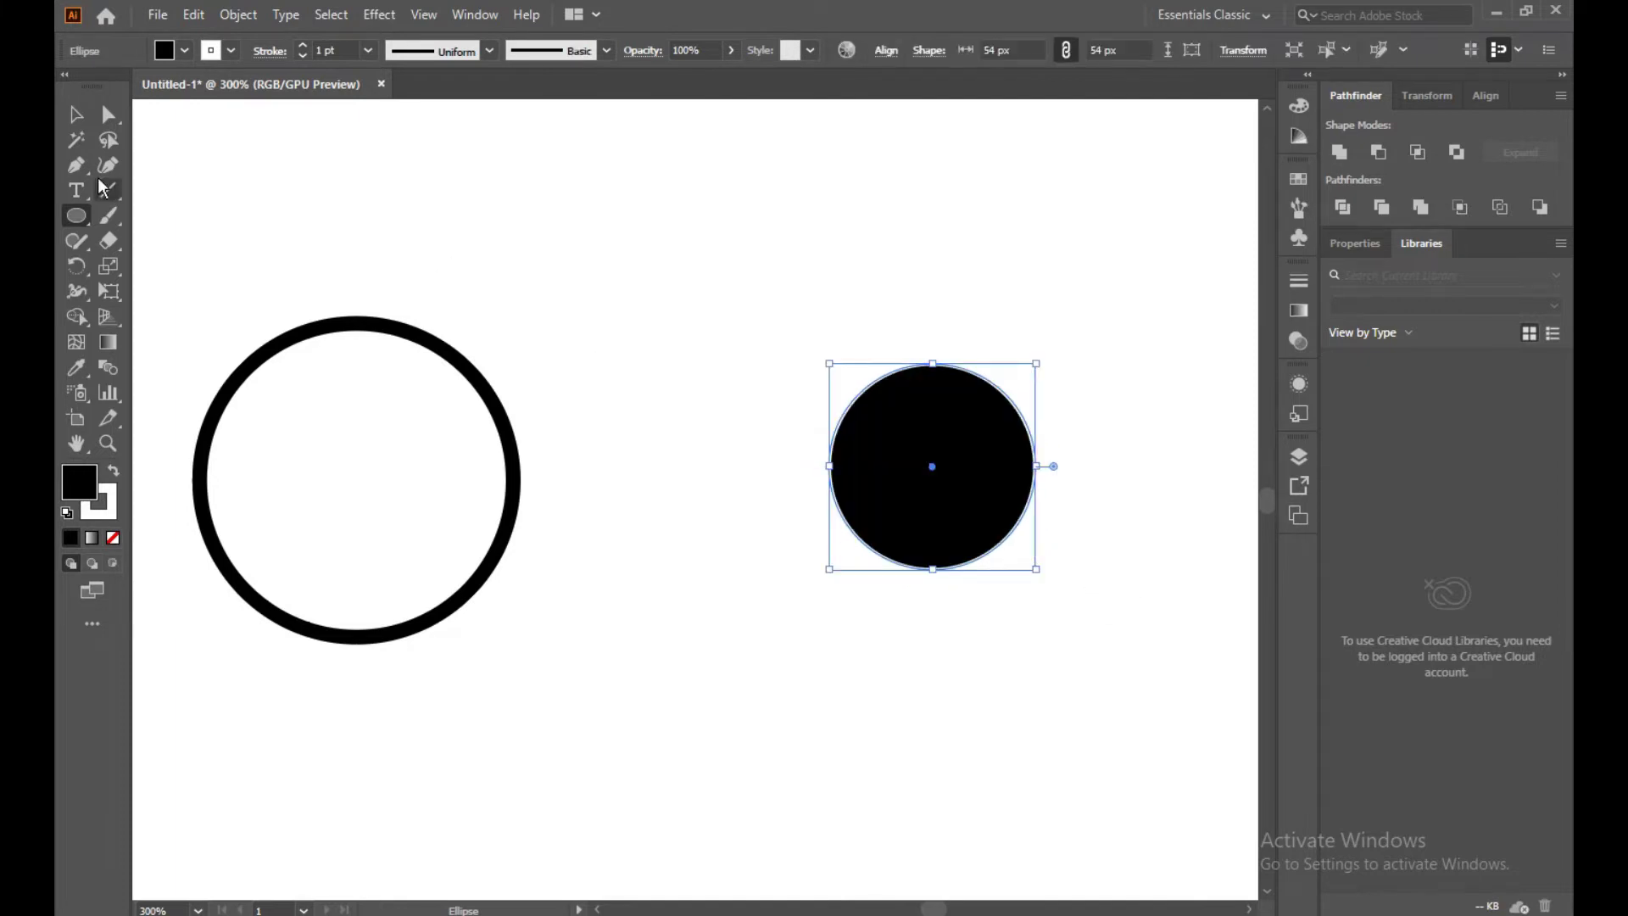
# Duplicate the new circle, shrink the copy to about 39 px, and place it over the larger one
pyautogui.click(68, 114)
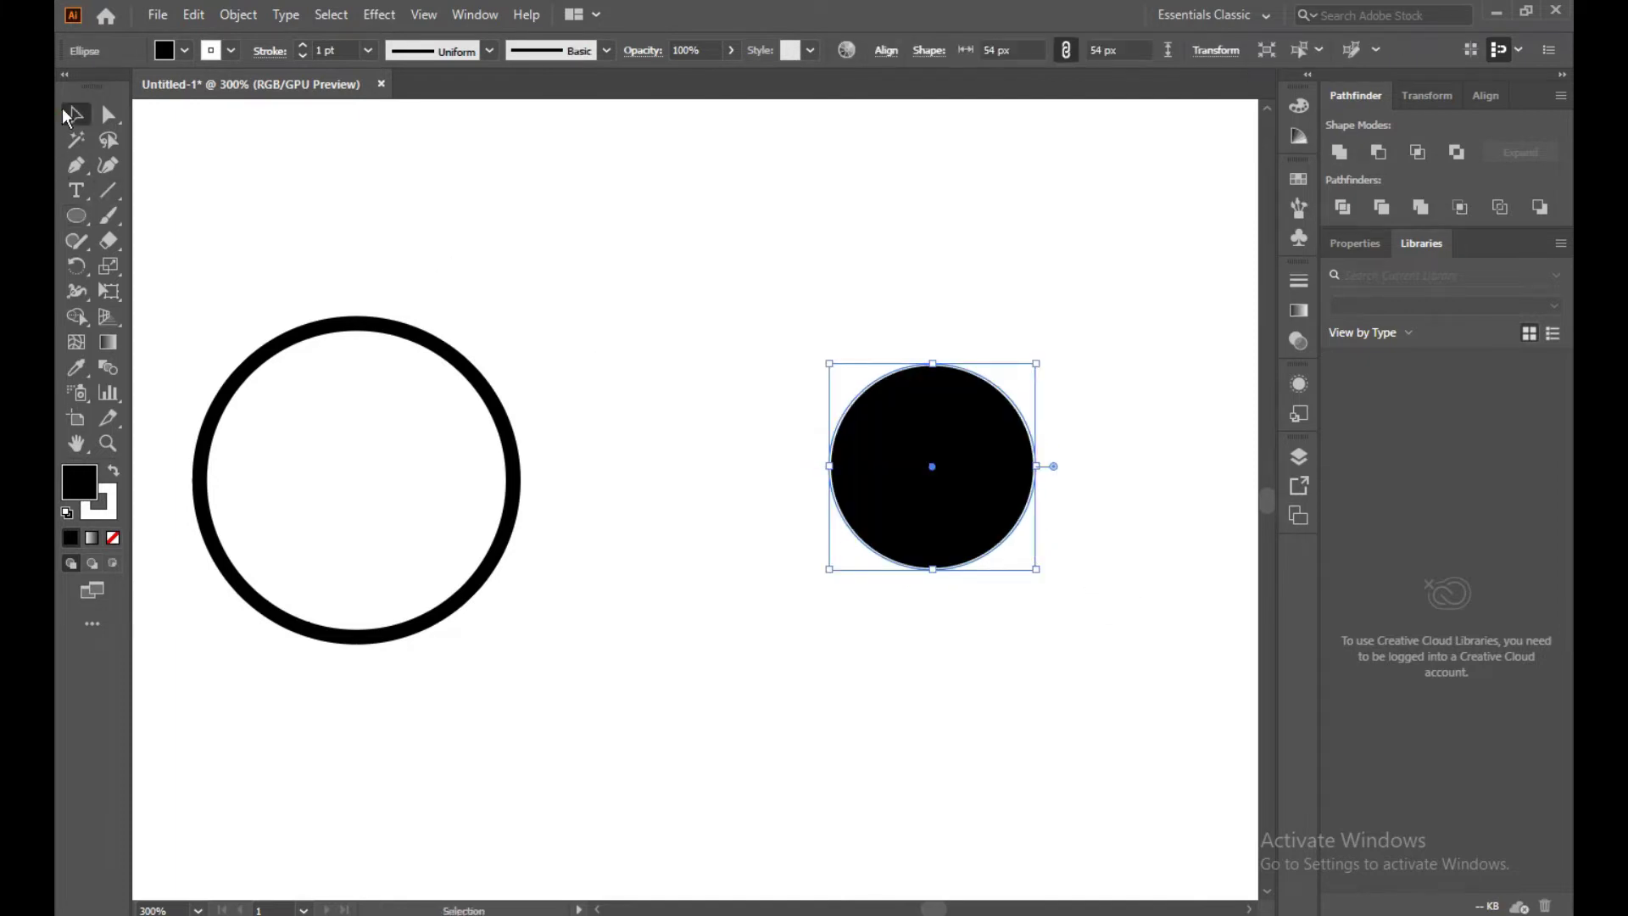
pyautogui.click(880, 449)
pyautogui.moveTo(880, 449); pyautogui.dragTo(711, 304)
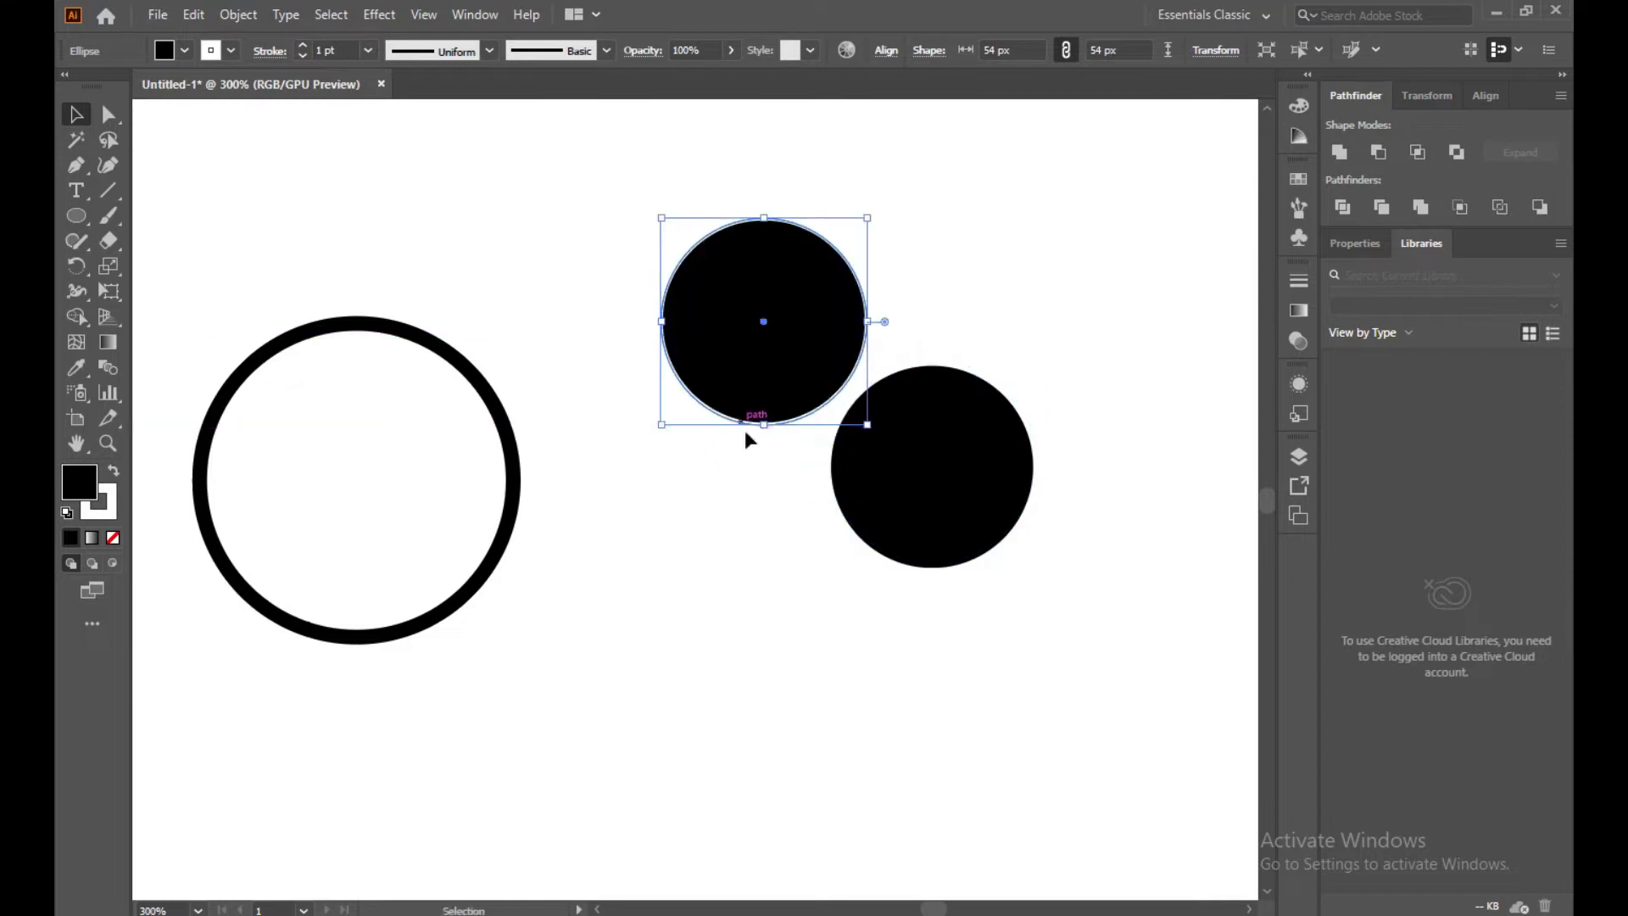
pyautogui.moveTo(764, 424); pyautogui.dragTo(764, 367)
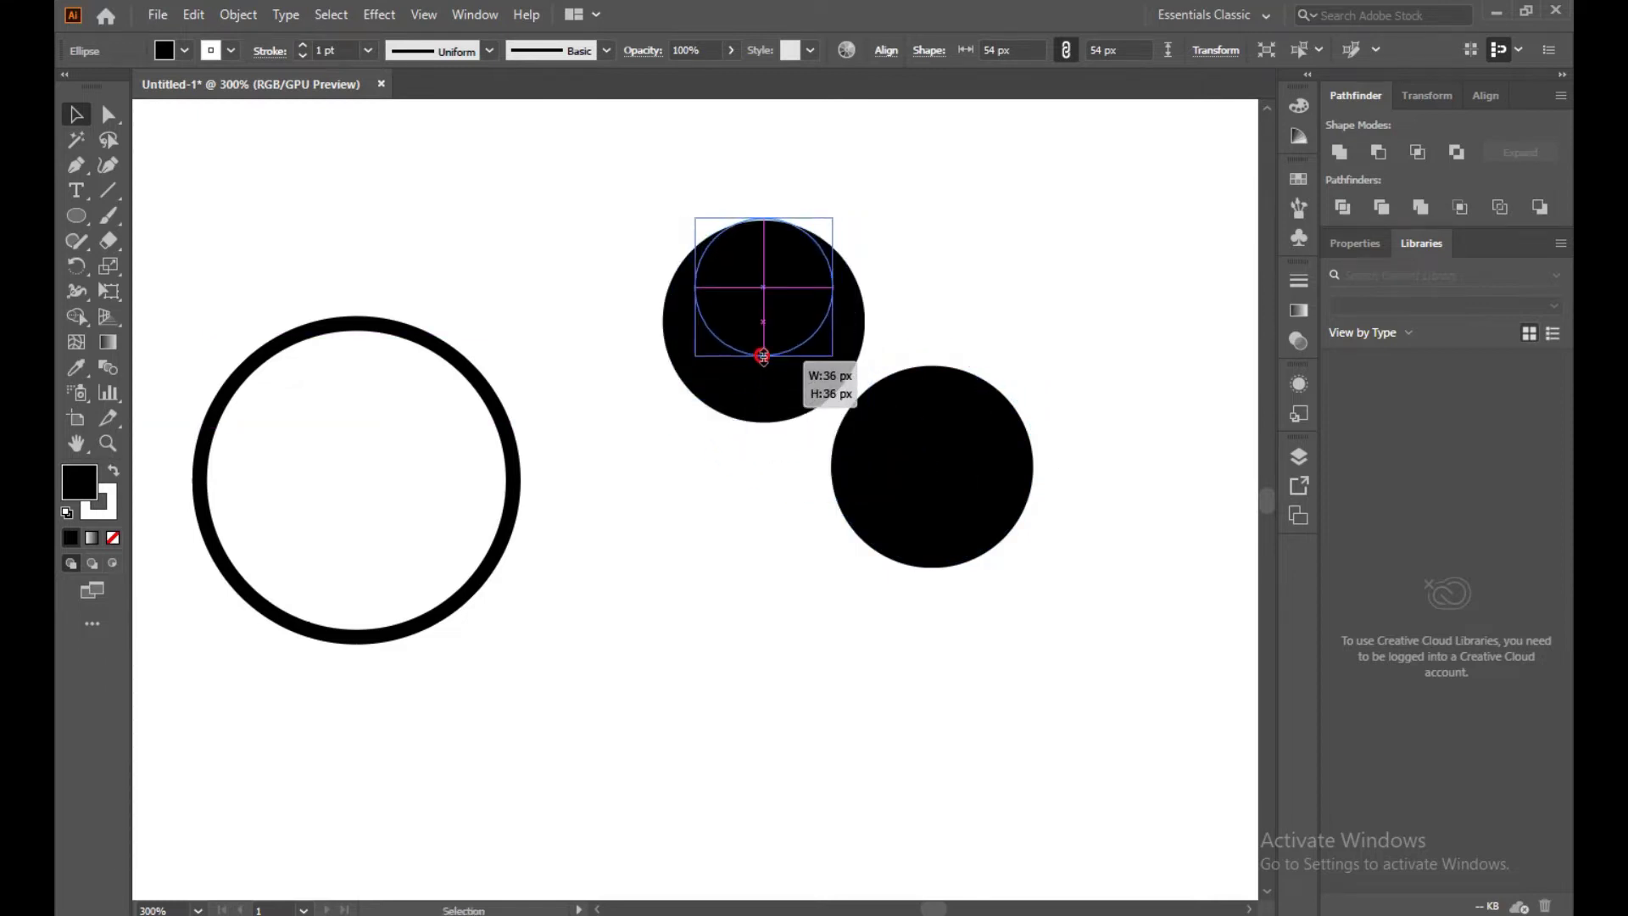
pyautogui.moveTo(776, 305); pyautogui.dragTo(929, 480)
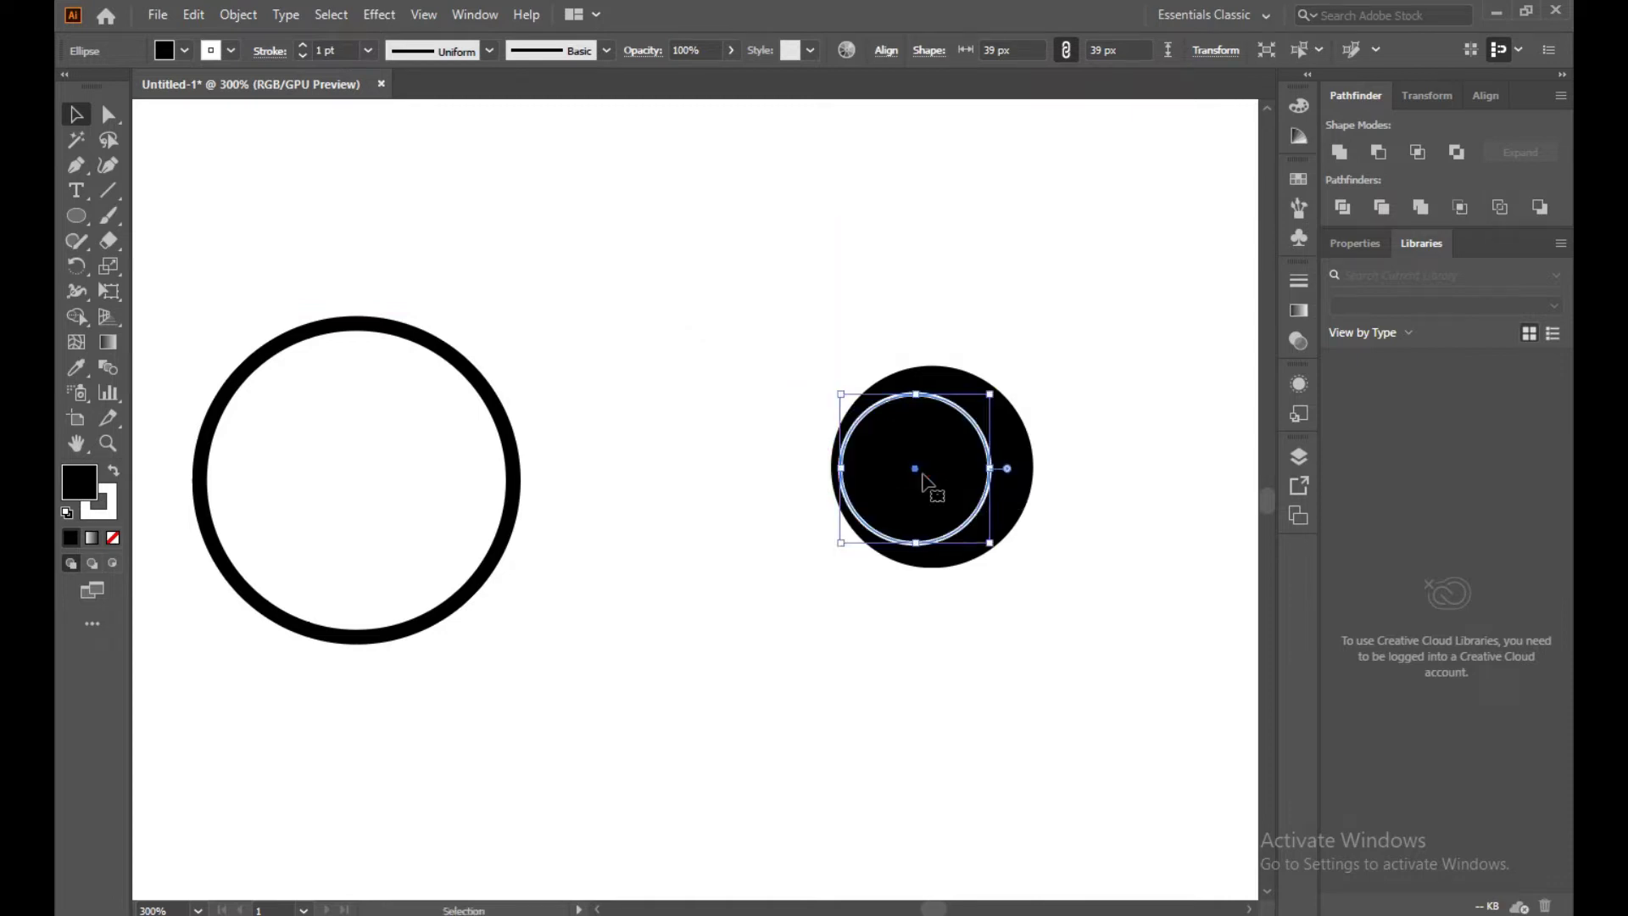
# Enlarge the inner circle slightly and centre it on the outer circle
pyautogui.click(967, 608)
pyautogui.click(949, 512)
pyautogui.moveTo(996, 472); pyautogui.dragTo(1008, 476)
pyautogui.click(1111, 496)
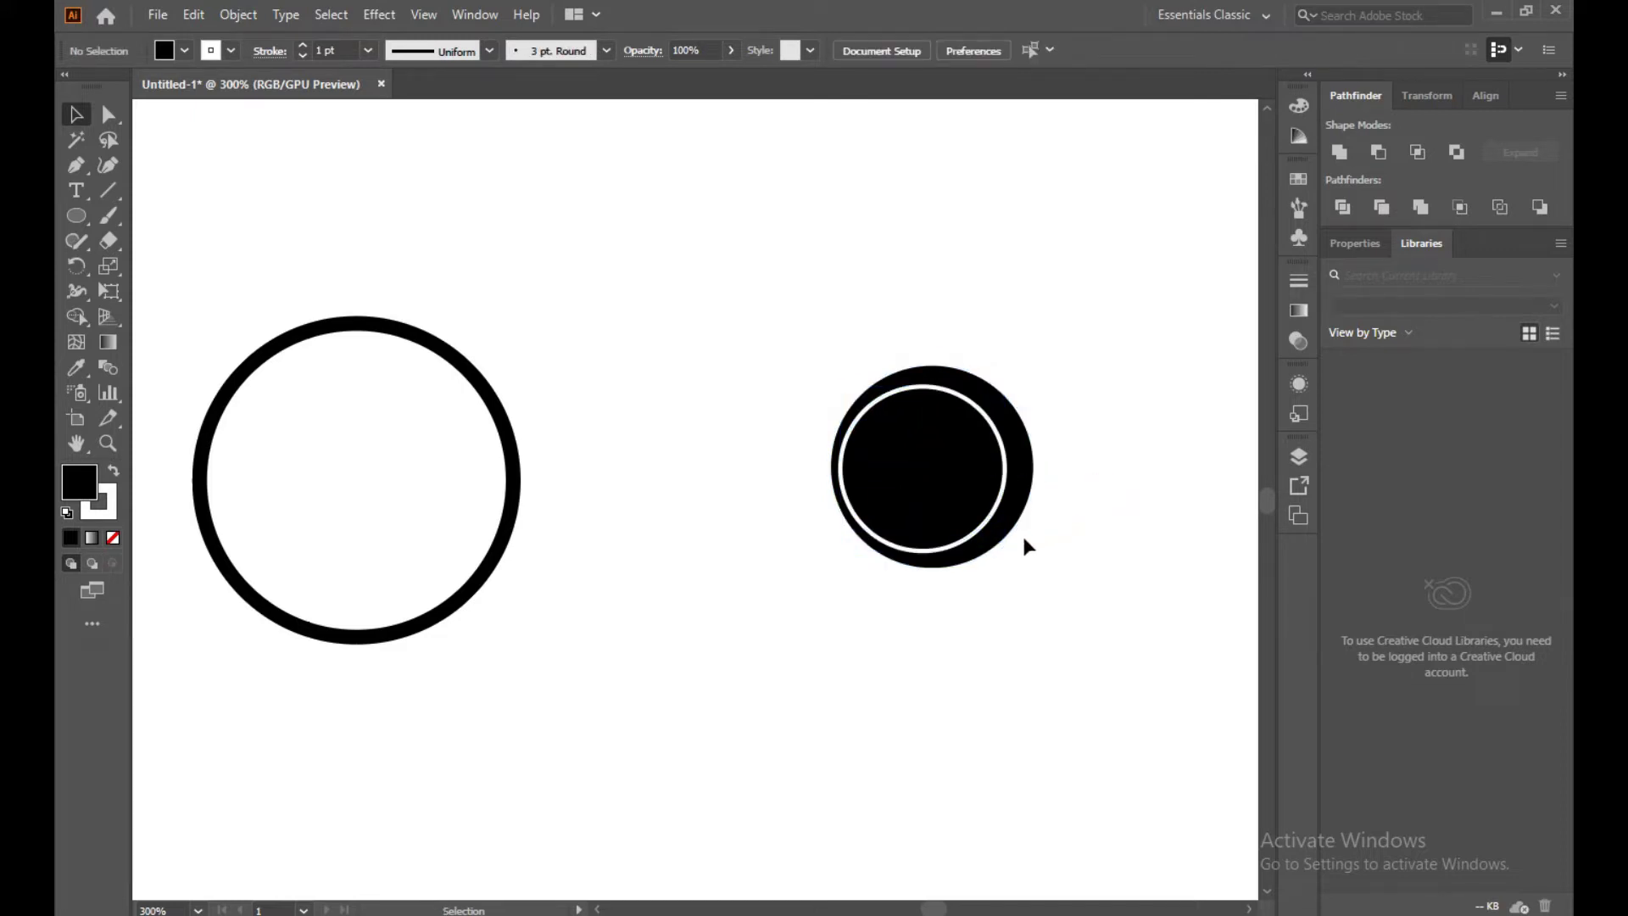
pyautogui.moveTo(827, 415); pyautogui.dragTo(1058, 614)
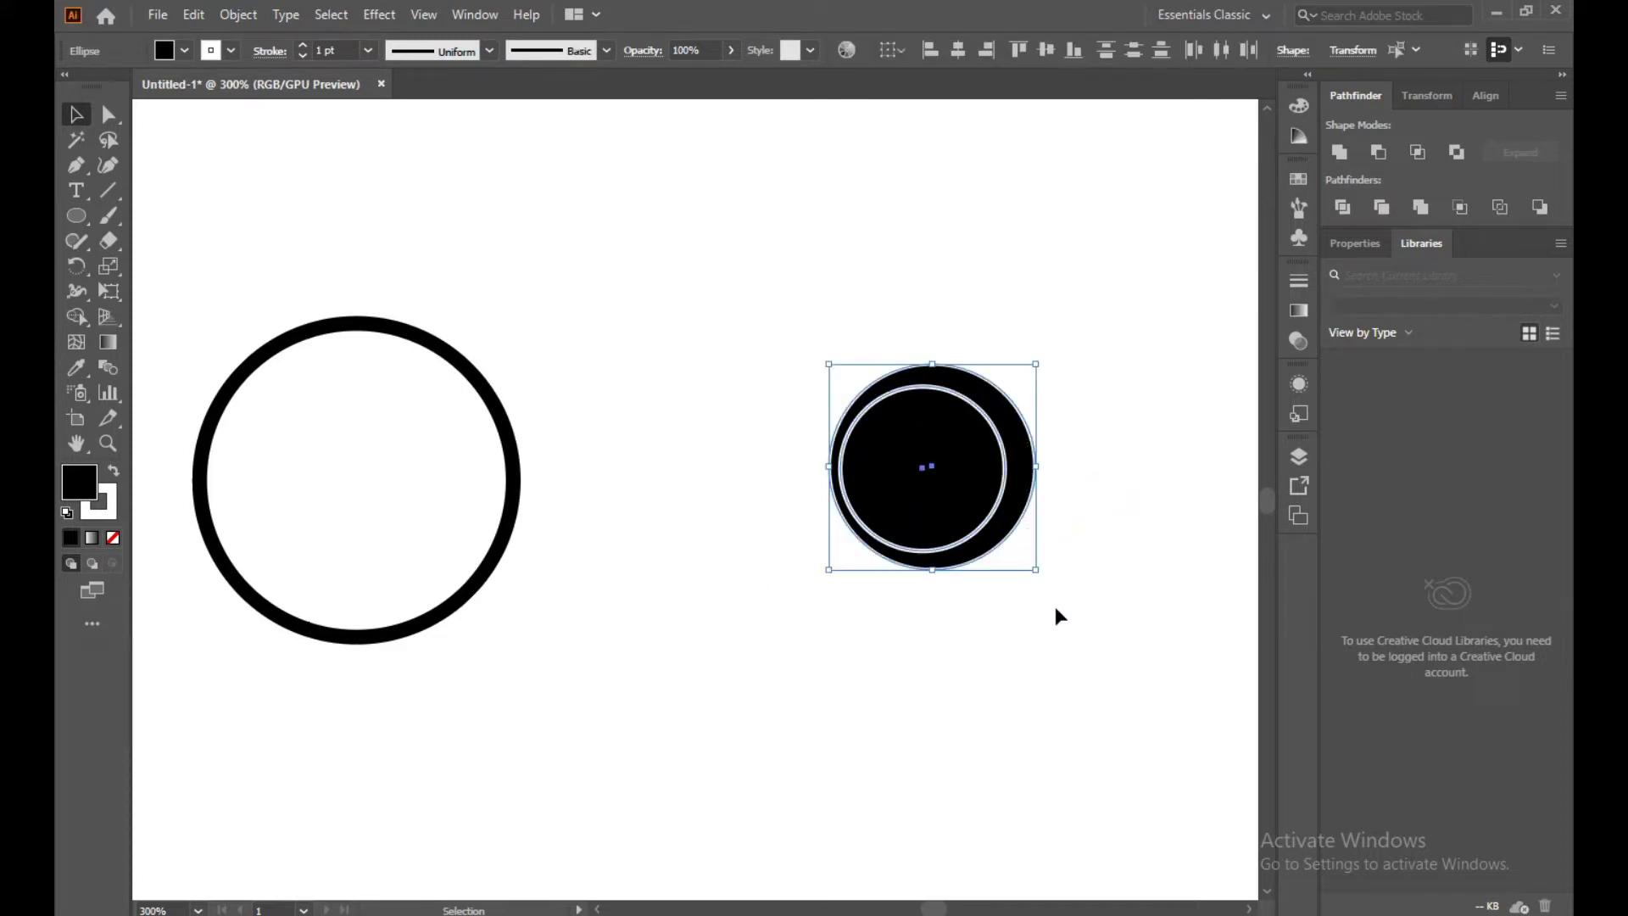
pyautogui.click(958, 51)
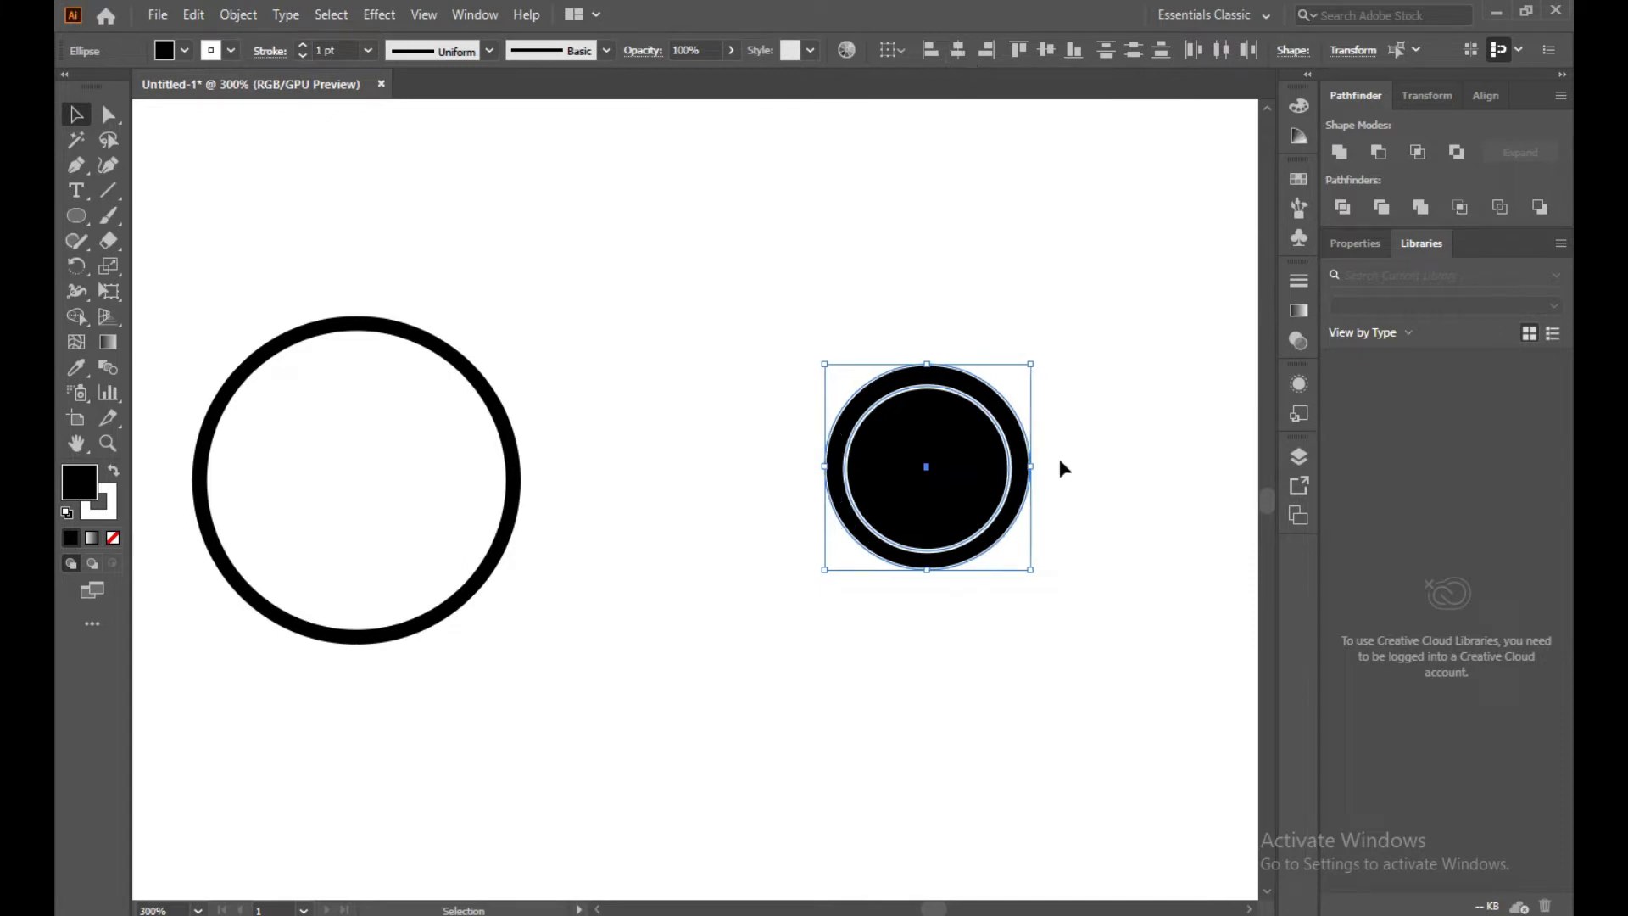
pyautogui.click(1151, 507)
# Offset the inner circle left, subtract it to leave a crescent, and move it onto the ring
pyautogui.moveTo(916, 489); pyautogui.dragTo(906, 491)
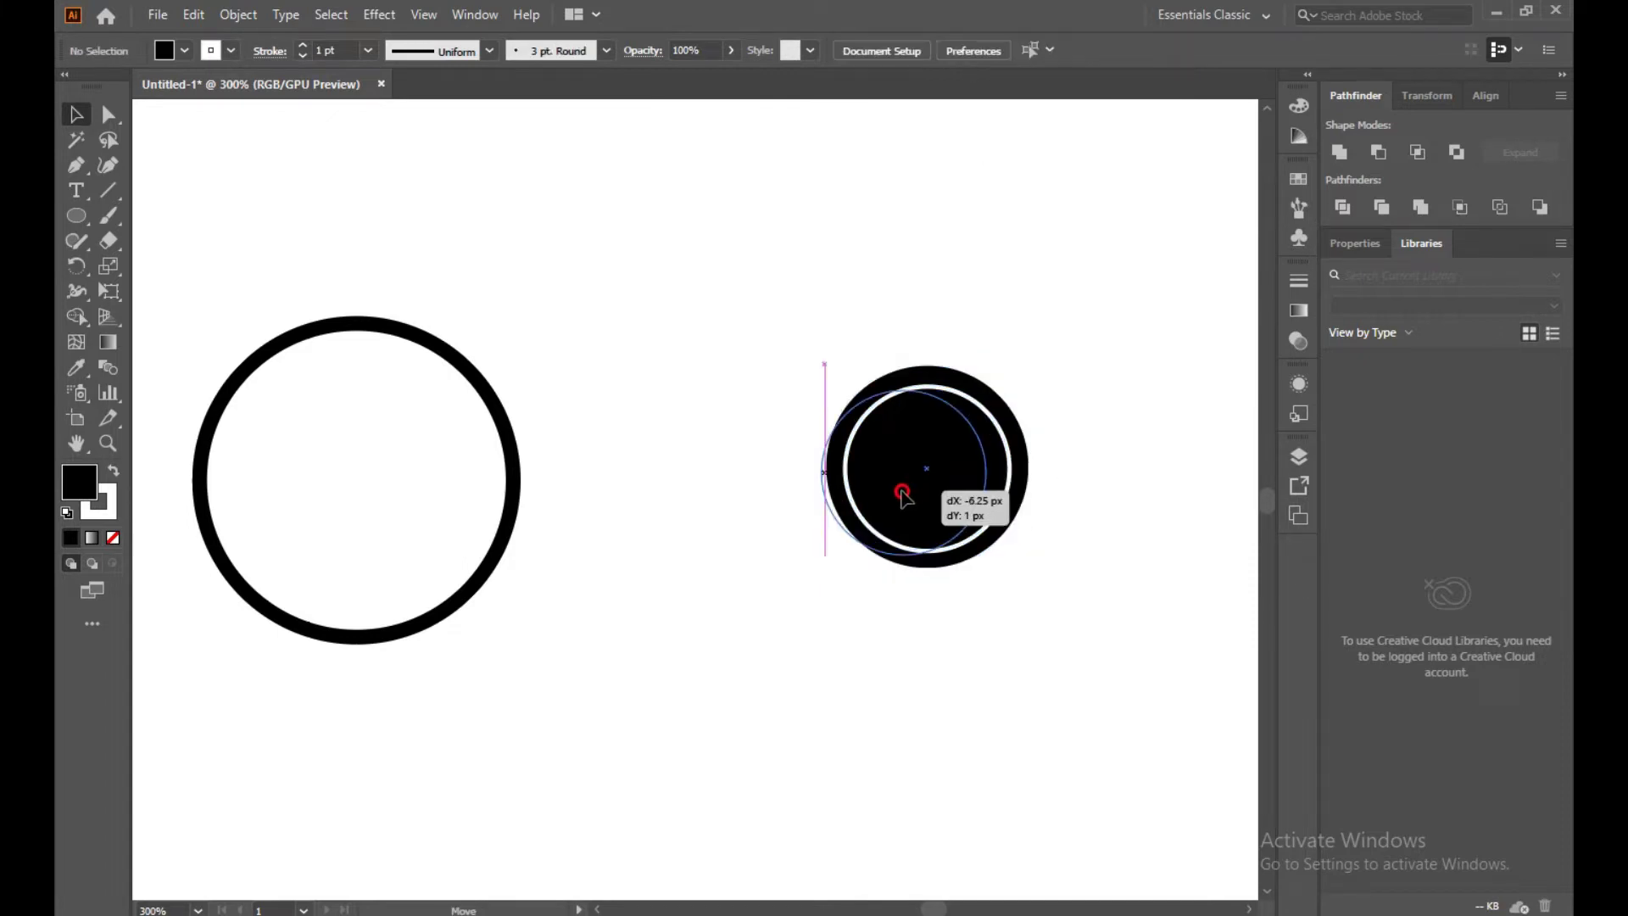
pyautogui.moveTo(905, 492); pyautogui.dragTo(908, 494)
pyautogui.click(1091, 531)
pyautogui.moveTo(765, 363); pyautogui.dragTo(1134, 709)
pyautogui.click(1381, 155)
pyautogui.click(1116, 242)
pyautogui.moveTo(1010, 466); pyautogui.dragTo(601, 491)
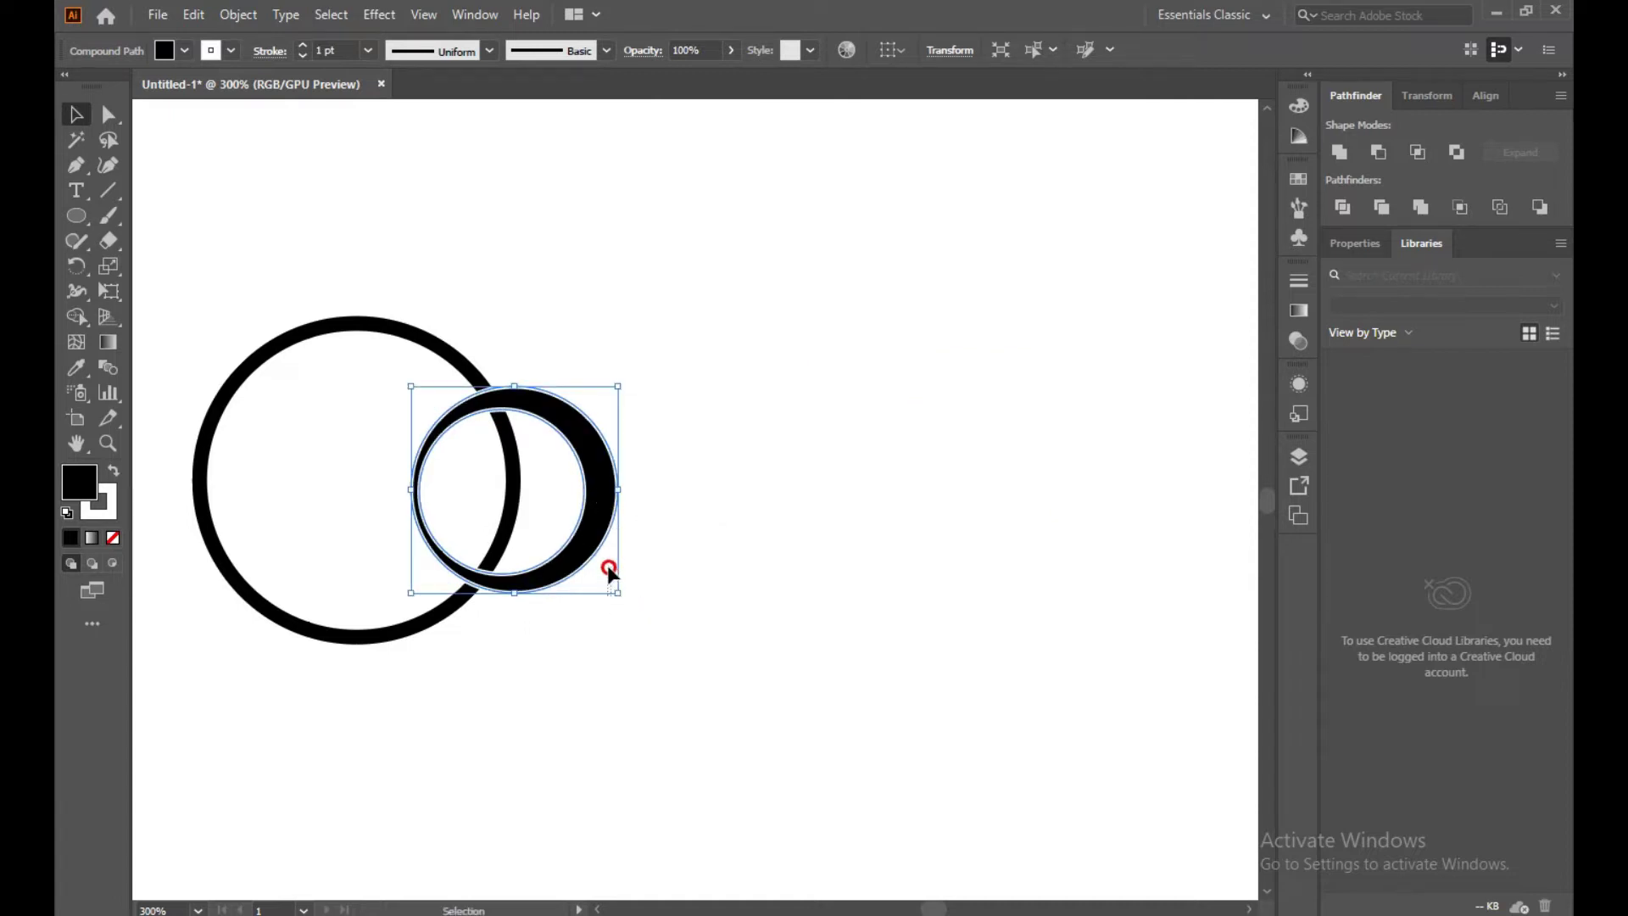
# Shrink the crescent slightly and move it and the ring together down-right
pyautogui.moveTo(618, 593); pyautogui.dragTo(603, 578)
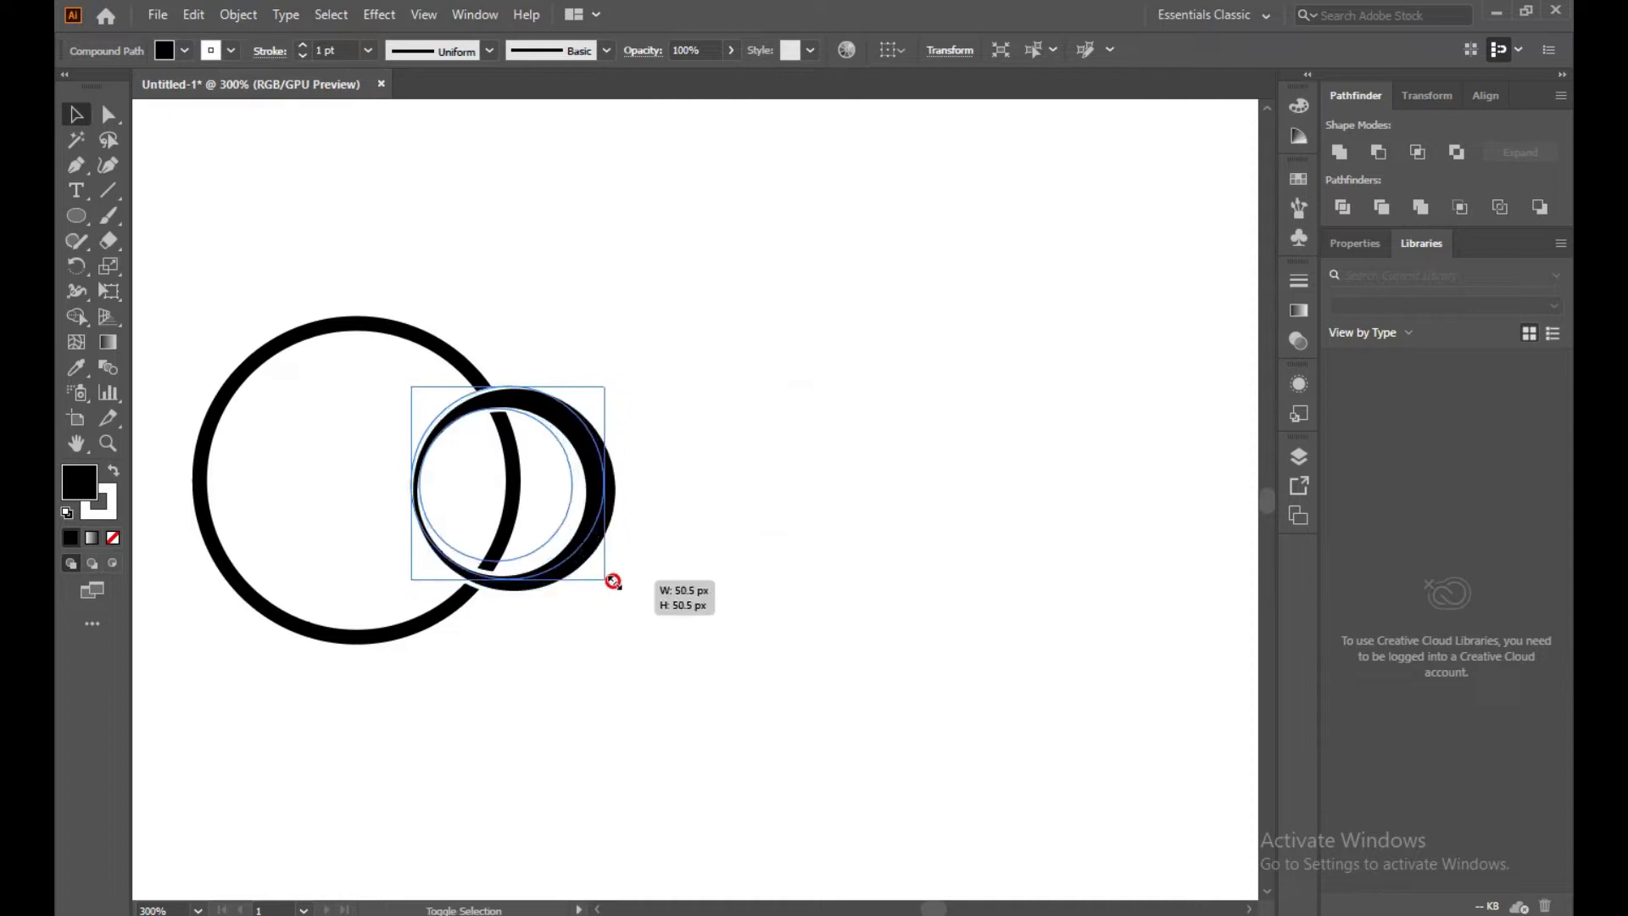
pyautogui.click(628, 513)
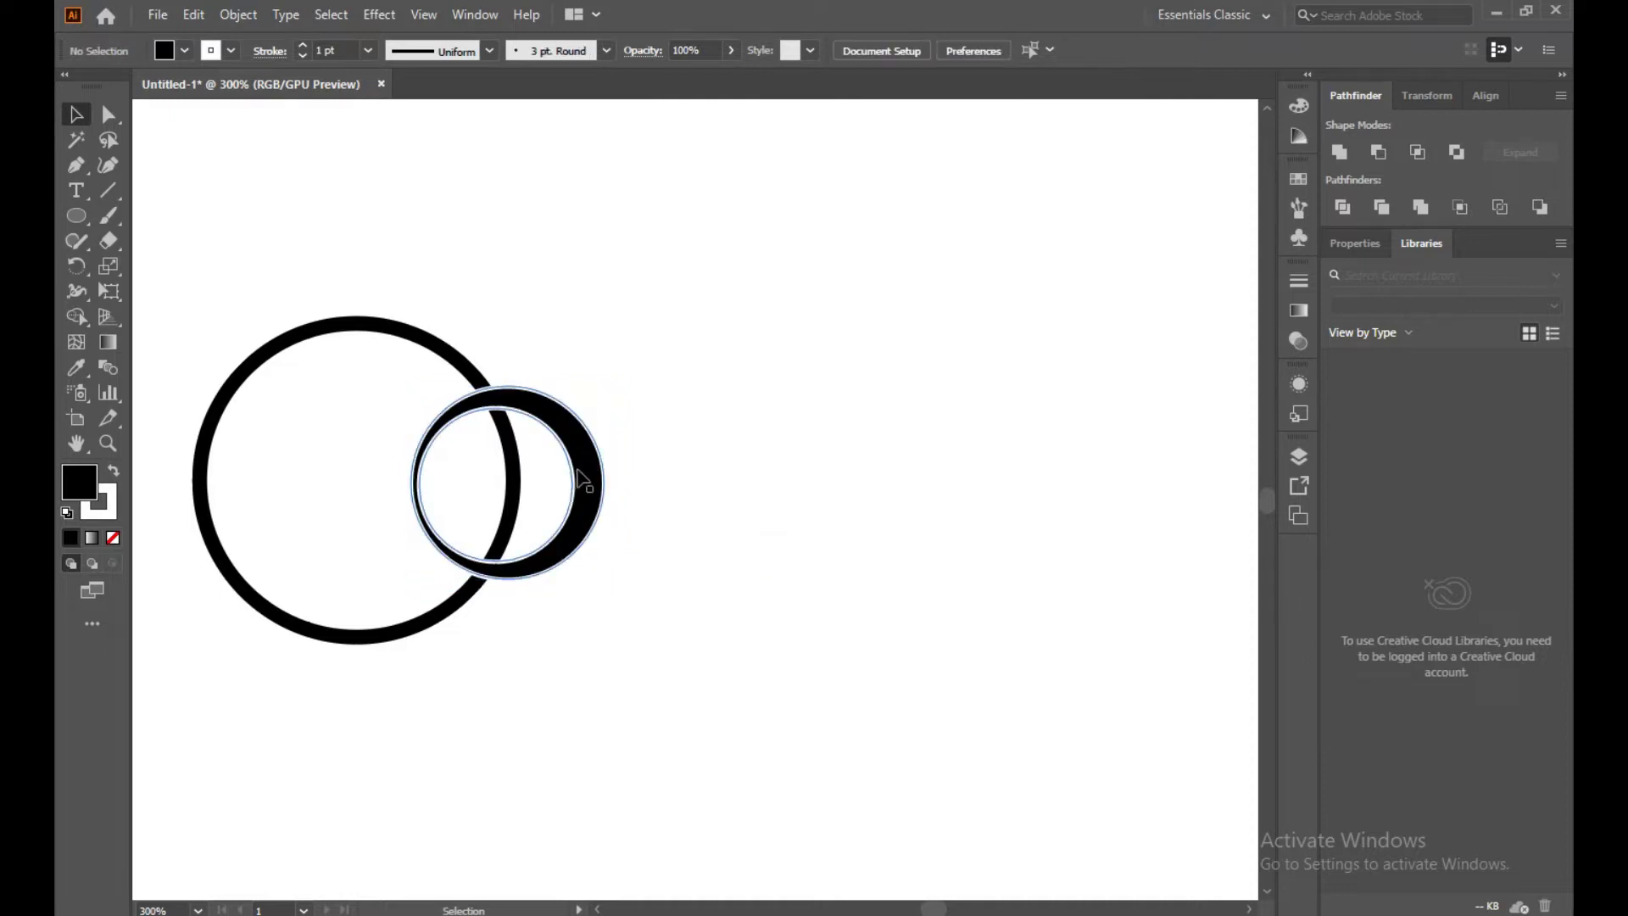
pyautogui.click(584, 480)
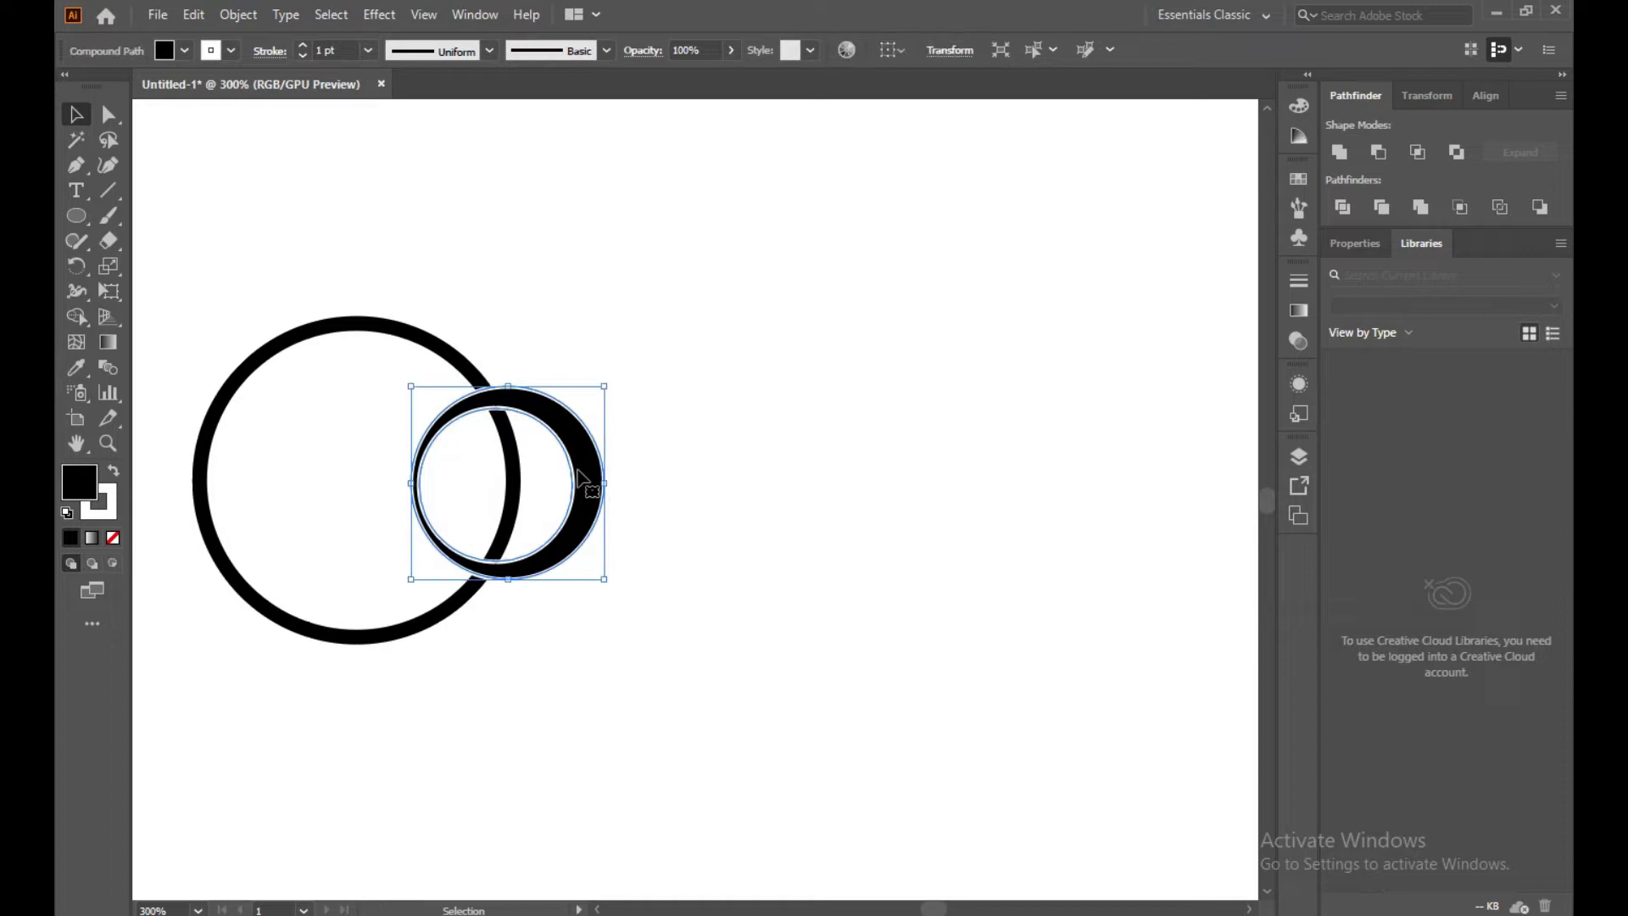
pyautogui.click(307, 342)
pyautogui.moveTo(271, 281); pyautogui.dragTo(608, 602)
pyautogui.moveTo(500, 416); pyautogui.dragTo(735, 444)
pyautogui.click(975, 586)
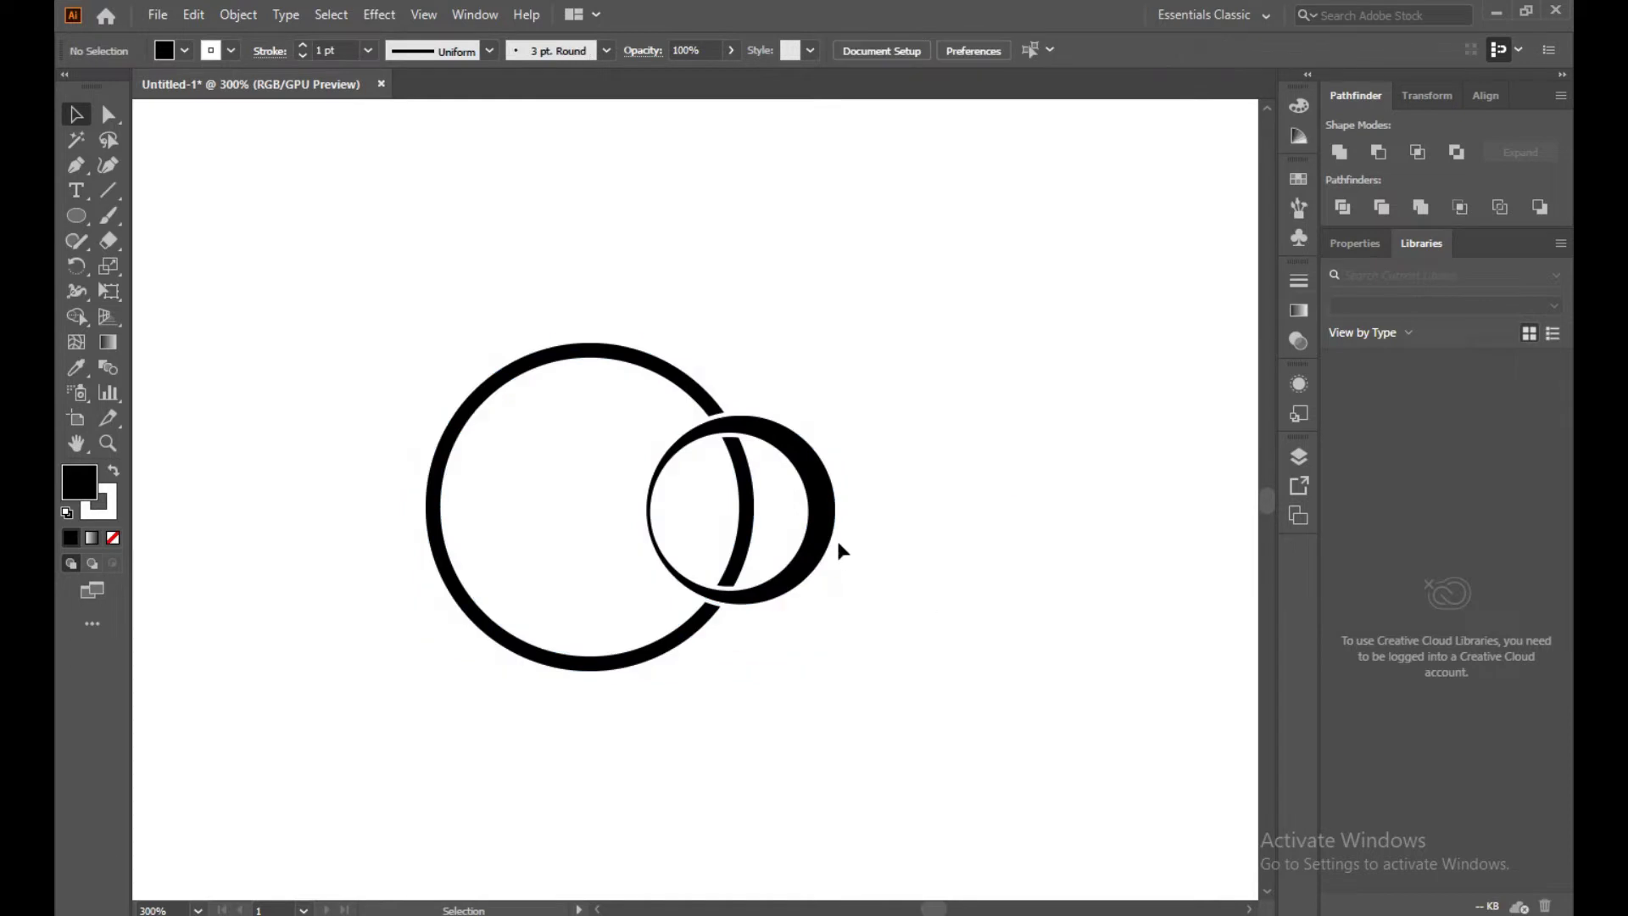
# Shrink the crescent again and shift it slightly down and right
pyautogui.click(814, 521)
pyautogui.moveTo(842, 597); pyautogui.dragTo(822, 587)
pyautogui.click(905, 582)
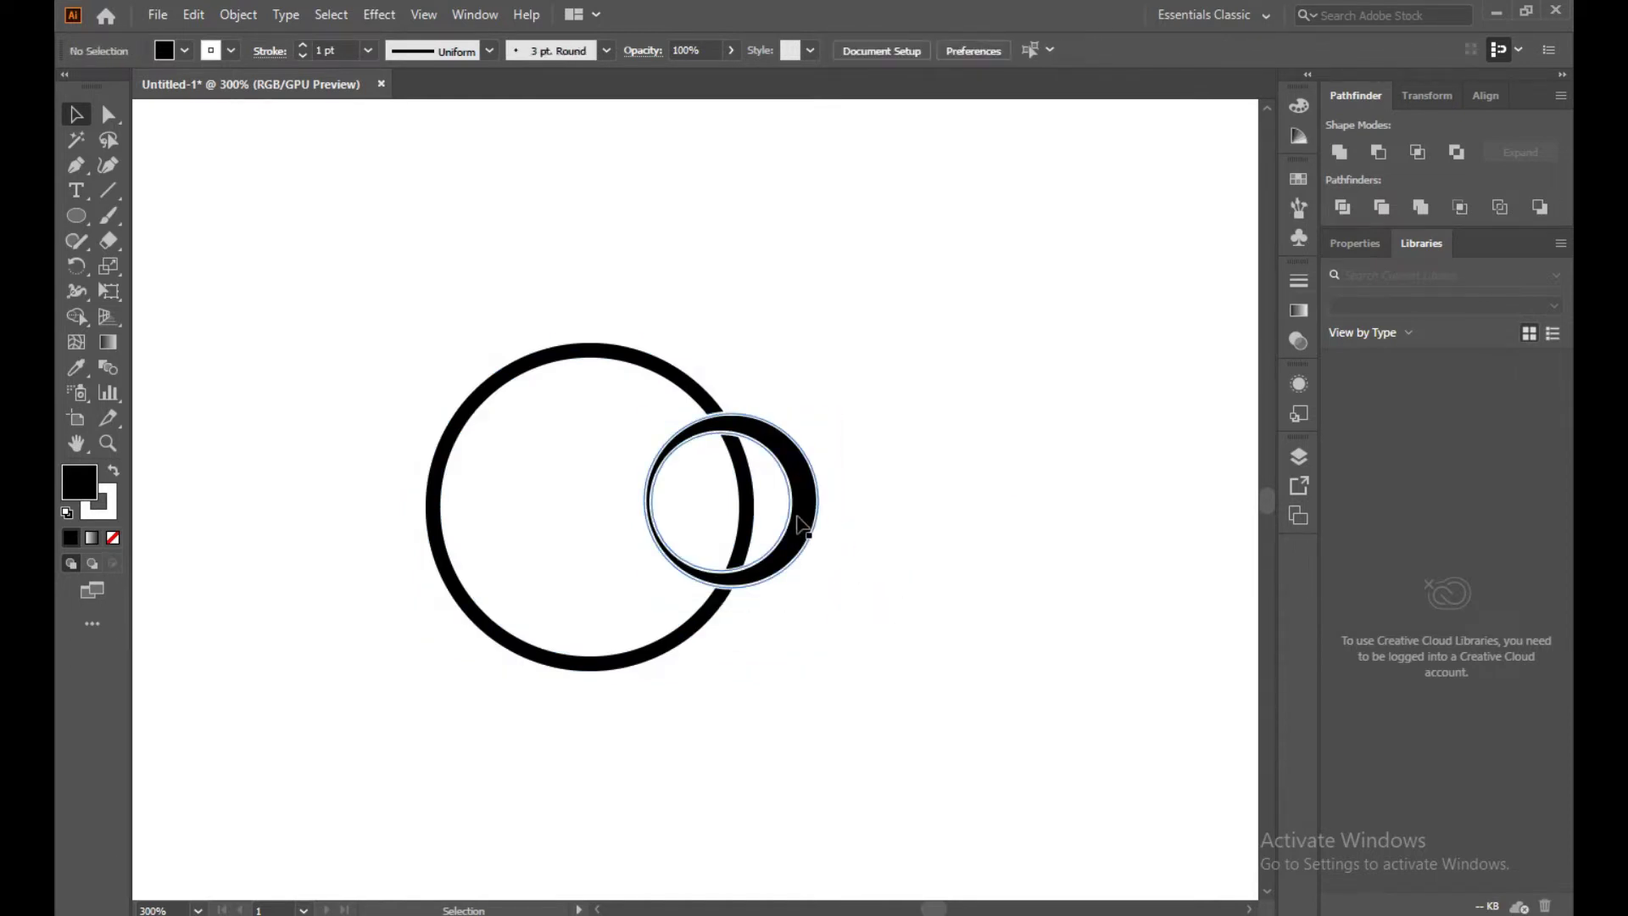
pyautogui.moveTo(804, 520); pyautogui.dragTo(810, 540)
# Enlarge the cup ring proportionally from its bounding-box handle
pyautogui.click(702, 663)
pyautogui.click(650, 660)
pyautogui.moveTo(591, 673); pyautogui.dragTo(589, 701)
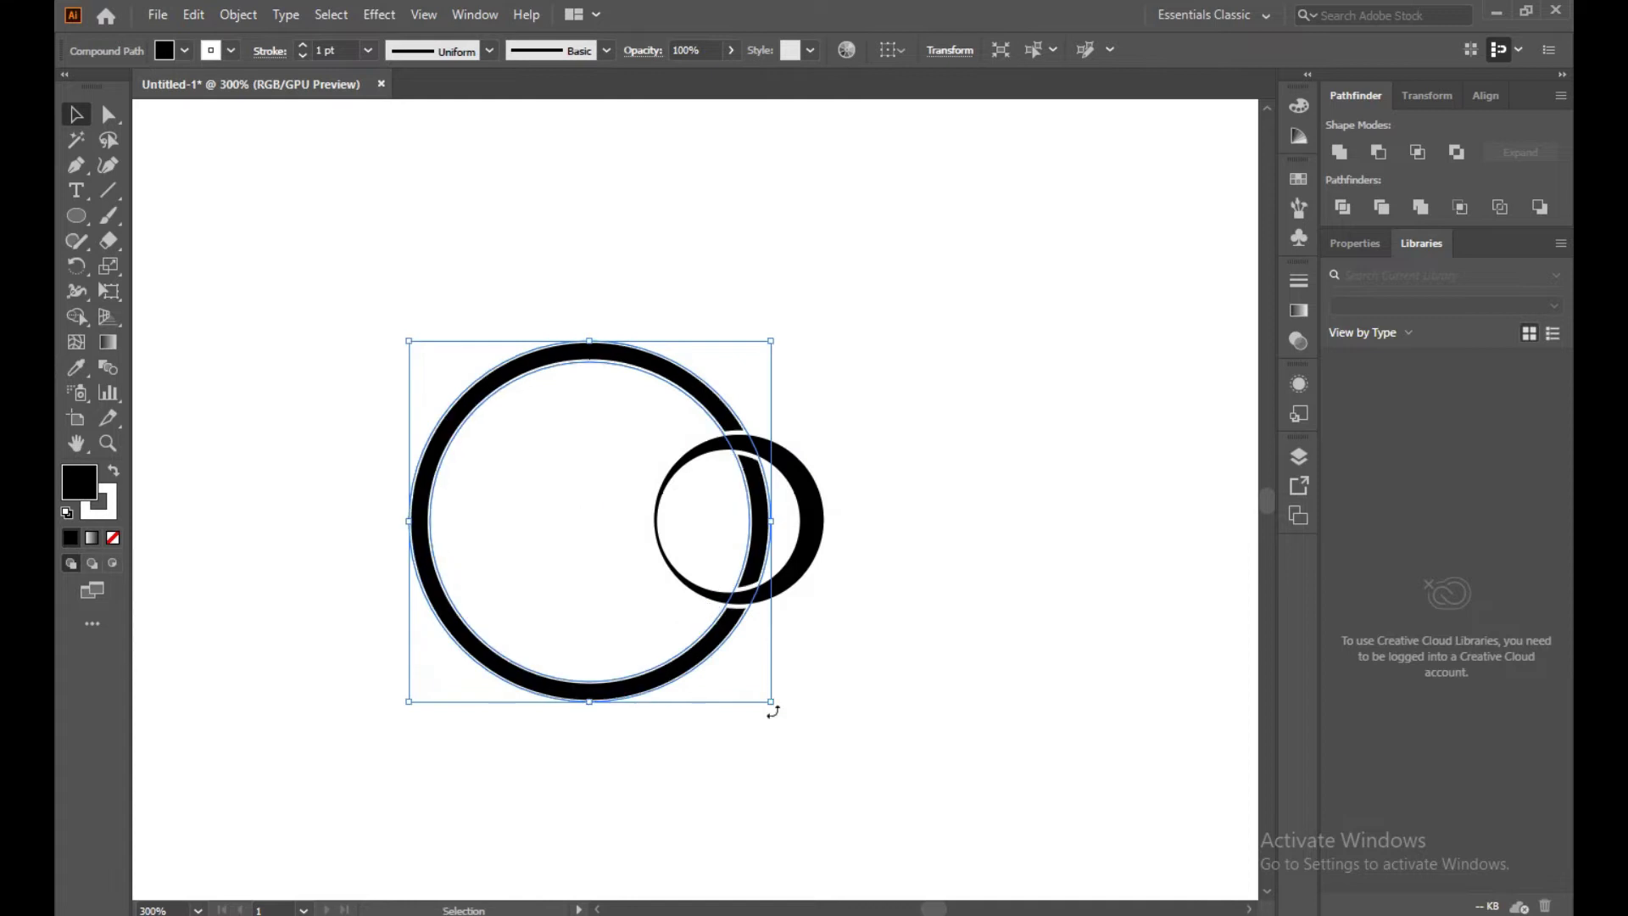
pyautogui.click(895, 531)
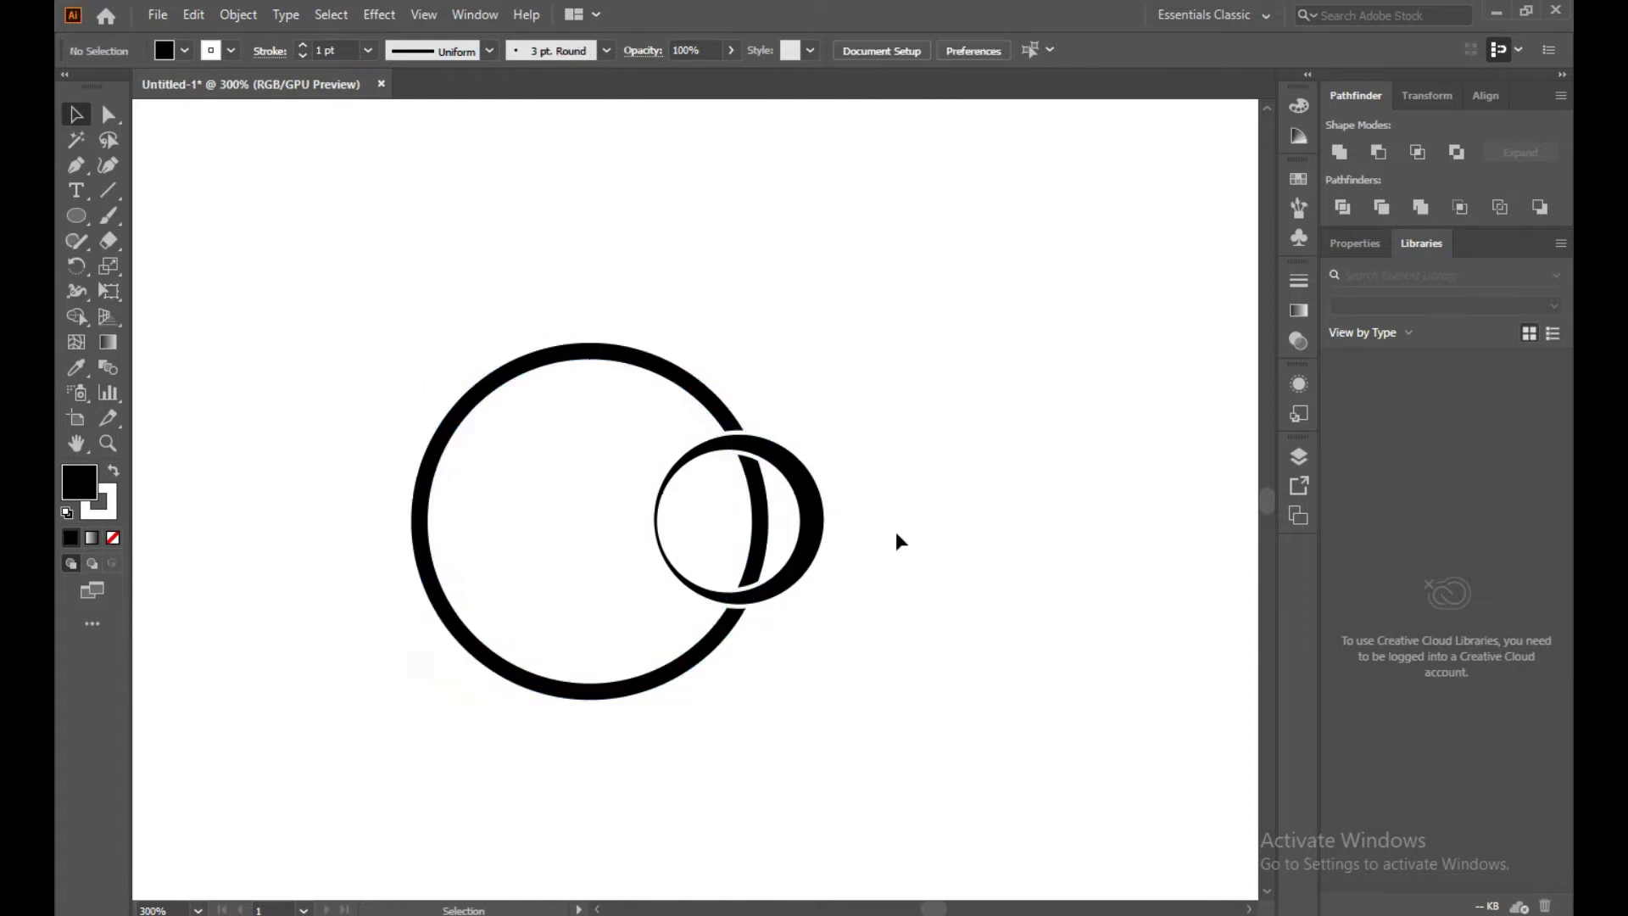
# Position the crescent so it overlaps the ring's right edge as a handle
pyautogui.click(821, 510)
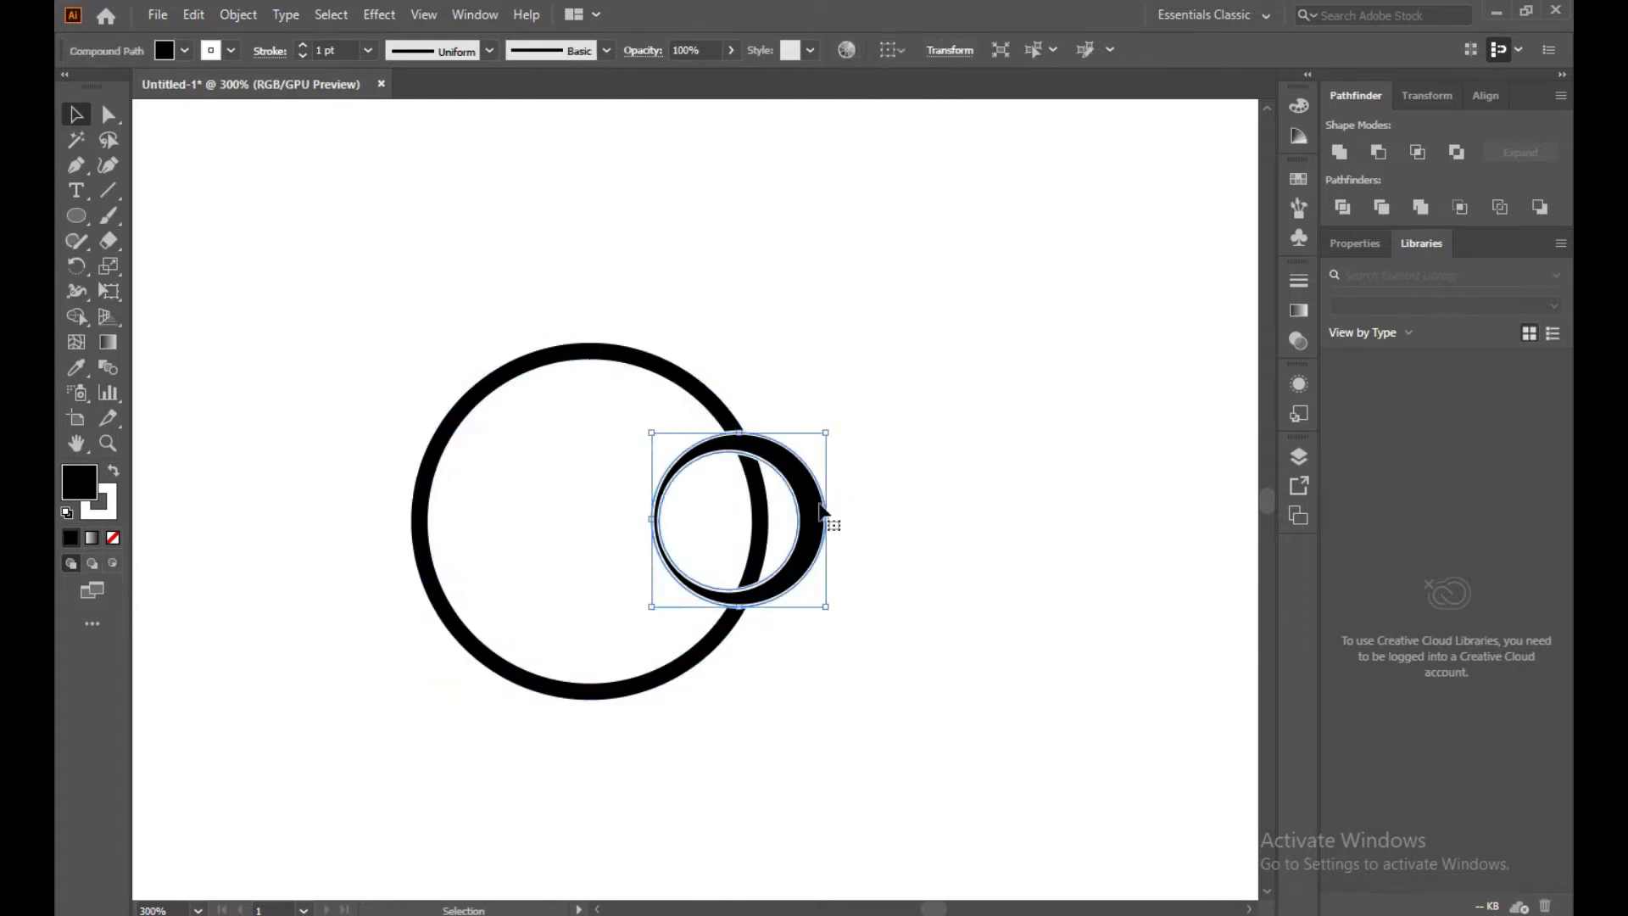
pyautogui.click(462, 395)
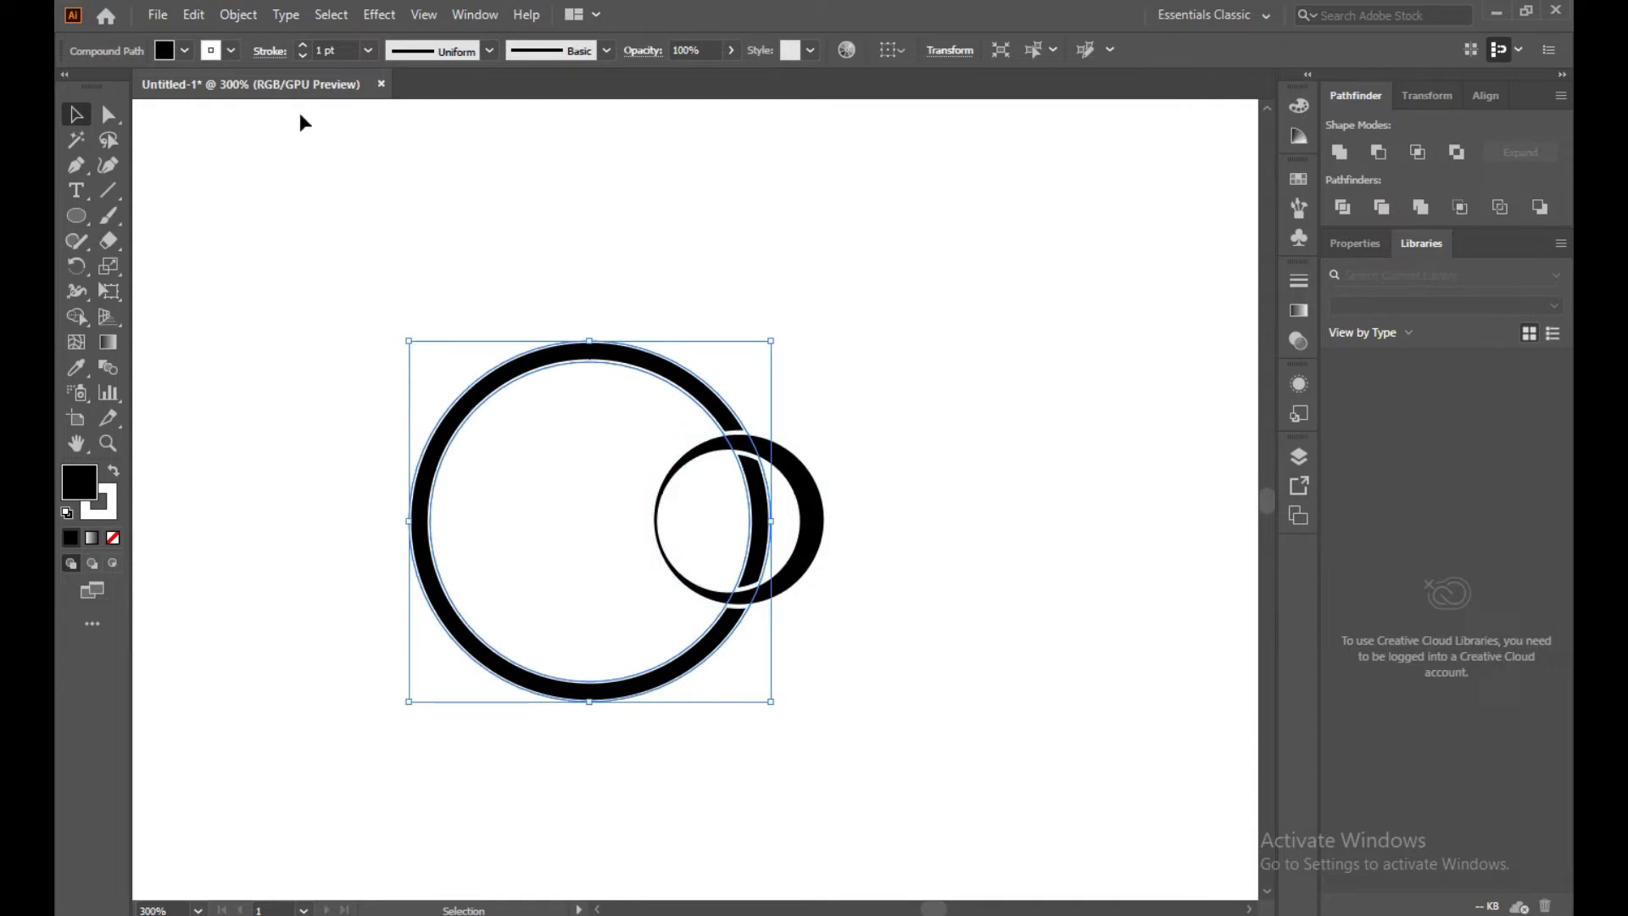
pyautogui.click(658, 828)
pyautogui.moveTo(821, 551)
pyautogui.mouseDown()
pyautogui.moveTo(842, 577)
pyautogui.moveTo(842, 553)
pyautogui.moveTo(842, 576)
pyautogui.mouseUp()
pyautogui.click(1004, 542)
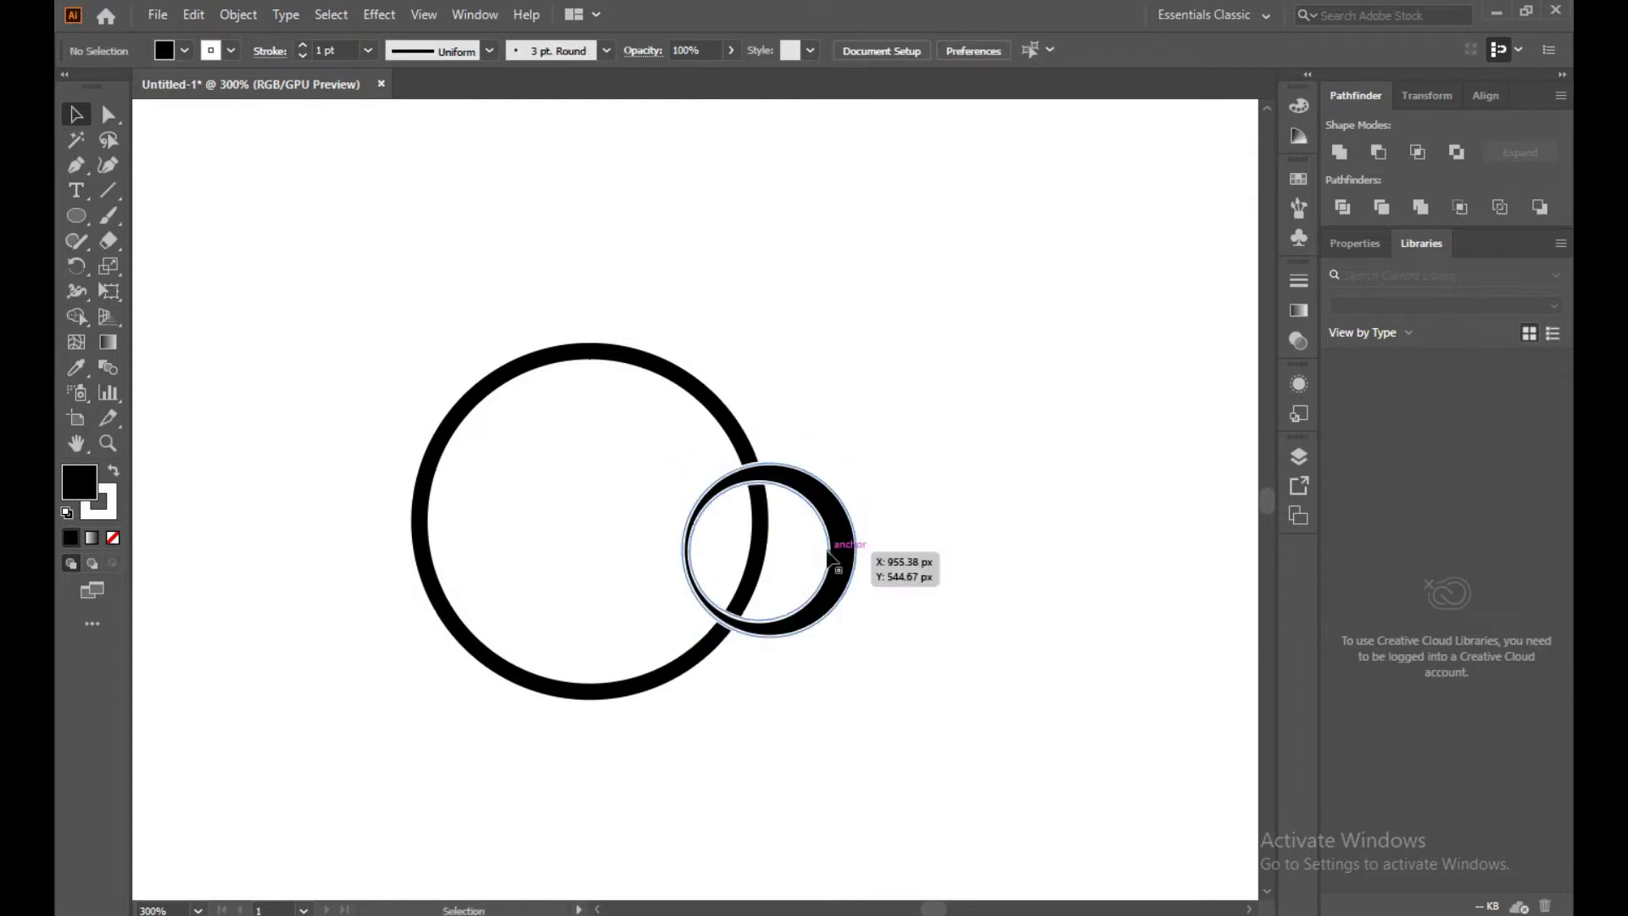
pyautogui.moveTo(829, 551); pyautogui.dragTo(823, 543)
pyautogui.click(966, 549)
# Try Minus Front on both rings, undo it, and reselect both rings
pyautogui.moveTo(287, 212); pyautogui.dragTo(1026, 794)
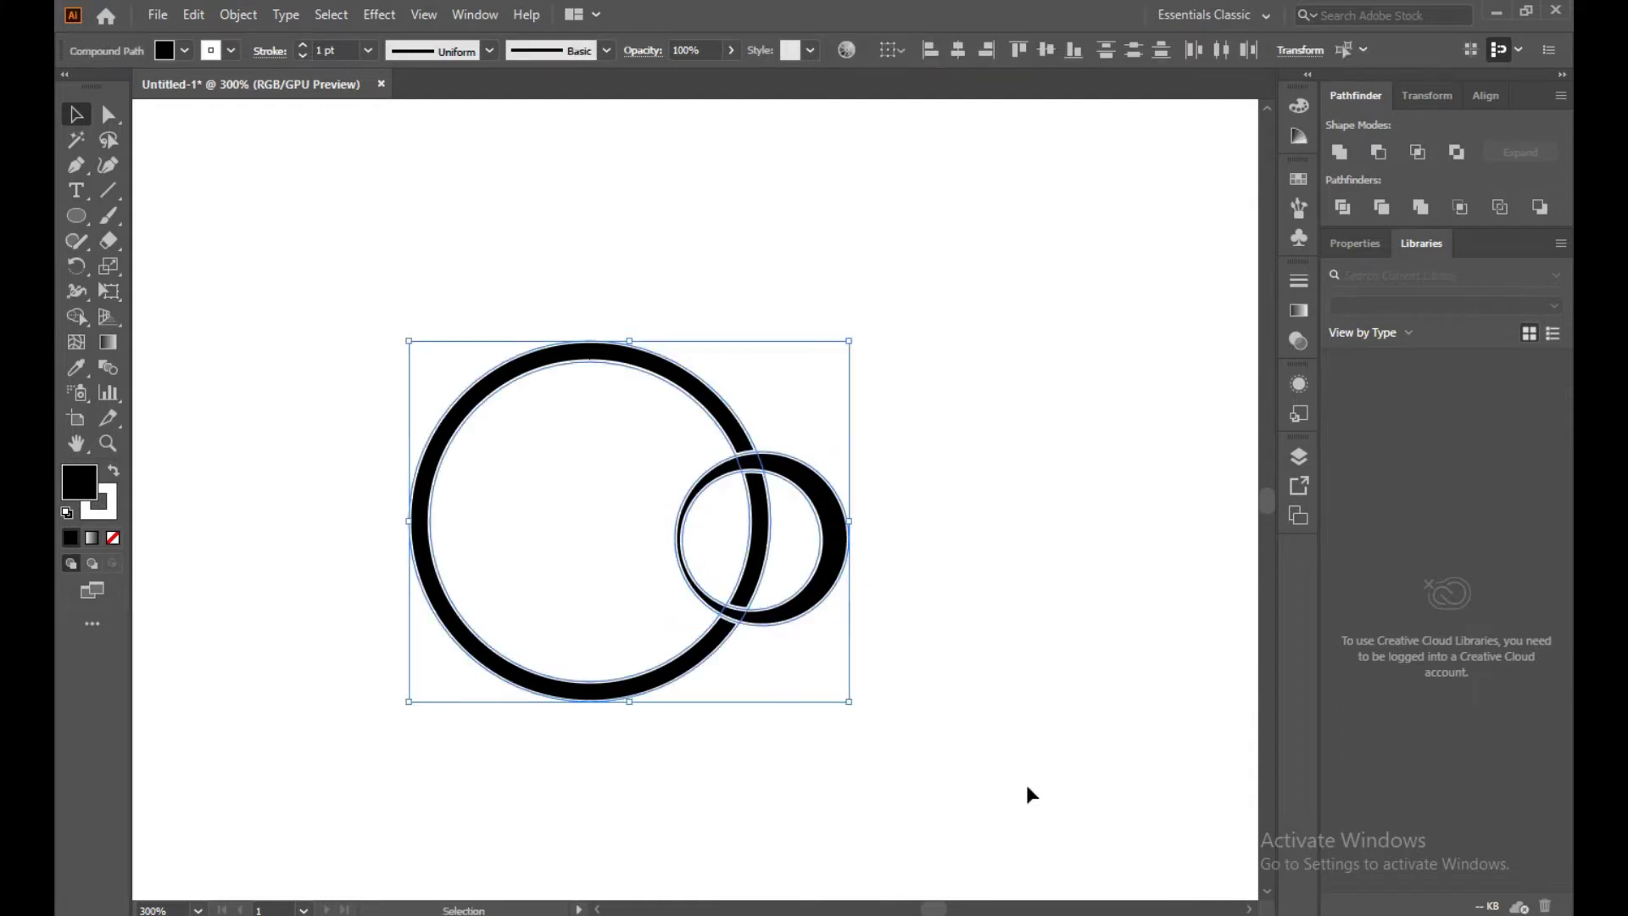
pyautogui.click(1380, 151)
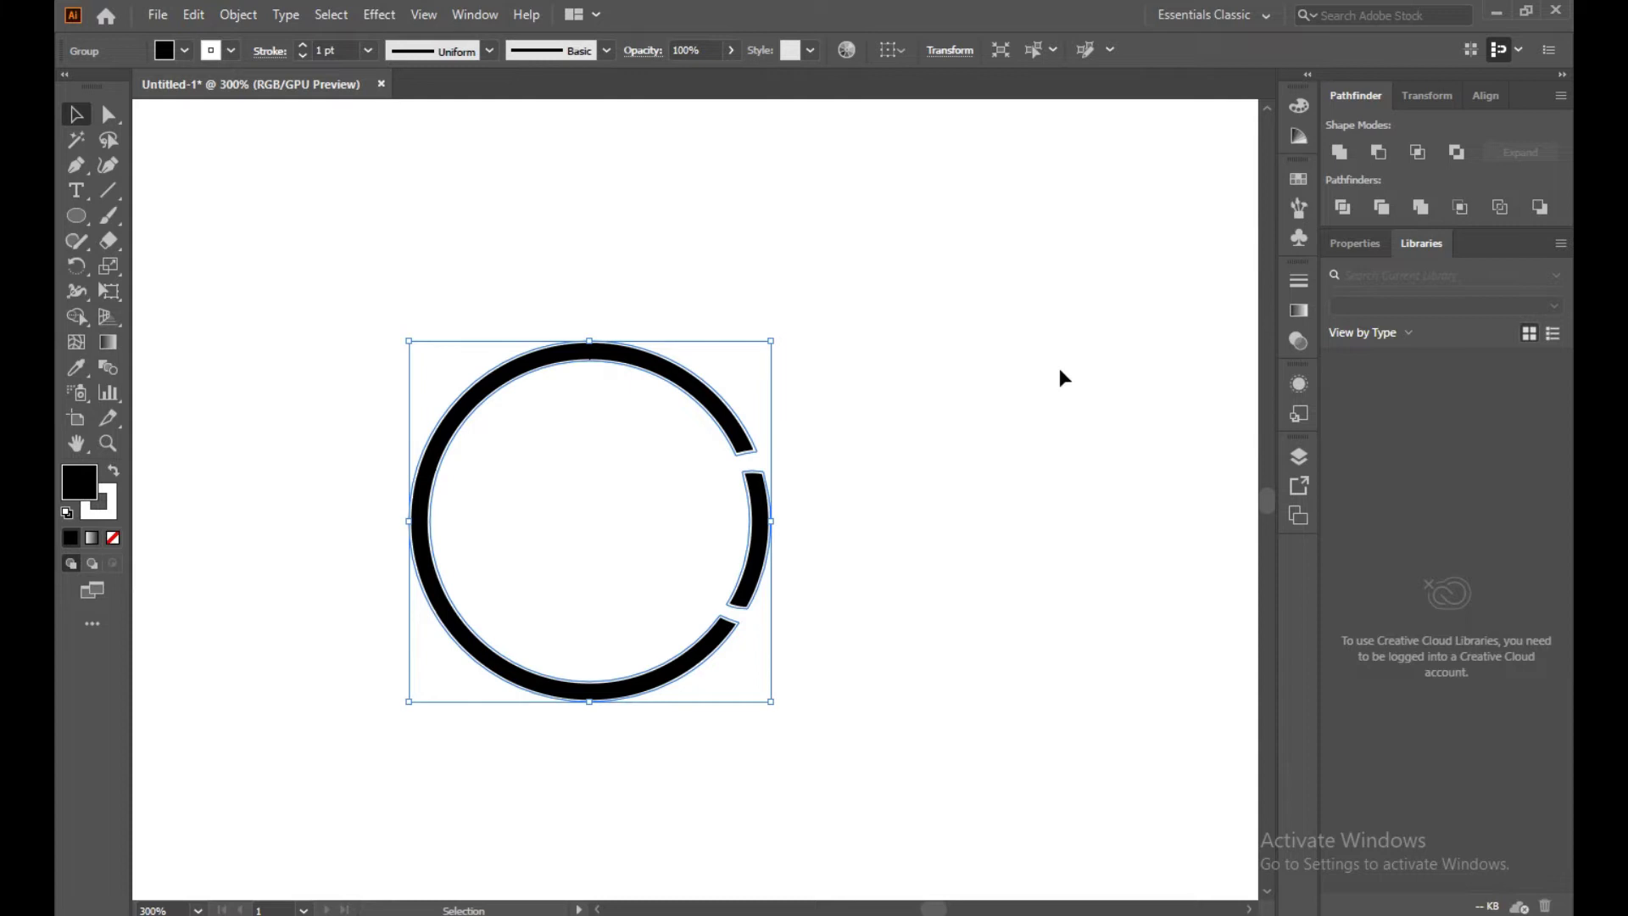
pyautogui.hotkey('ctrl', 'z')
pyautogui.press('v')
pyautogui.click(965, 380)
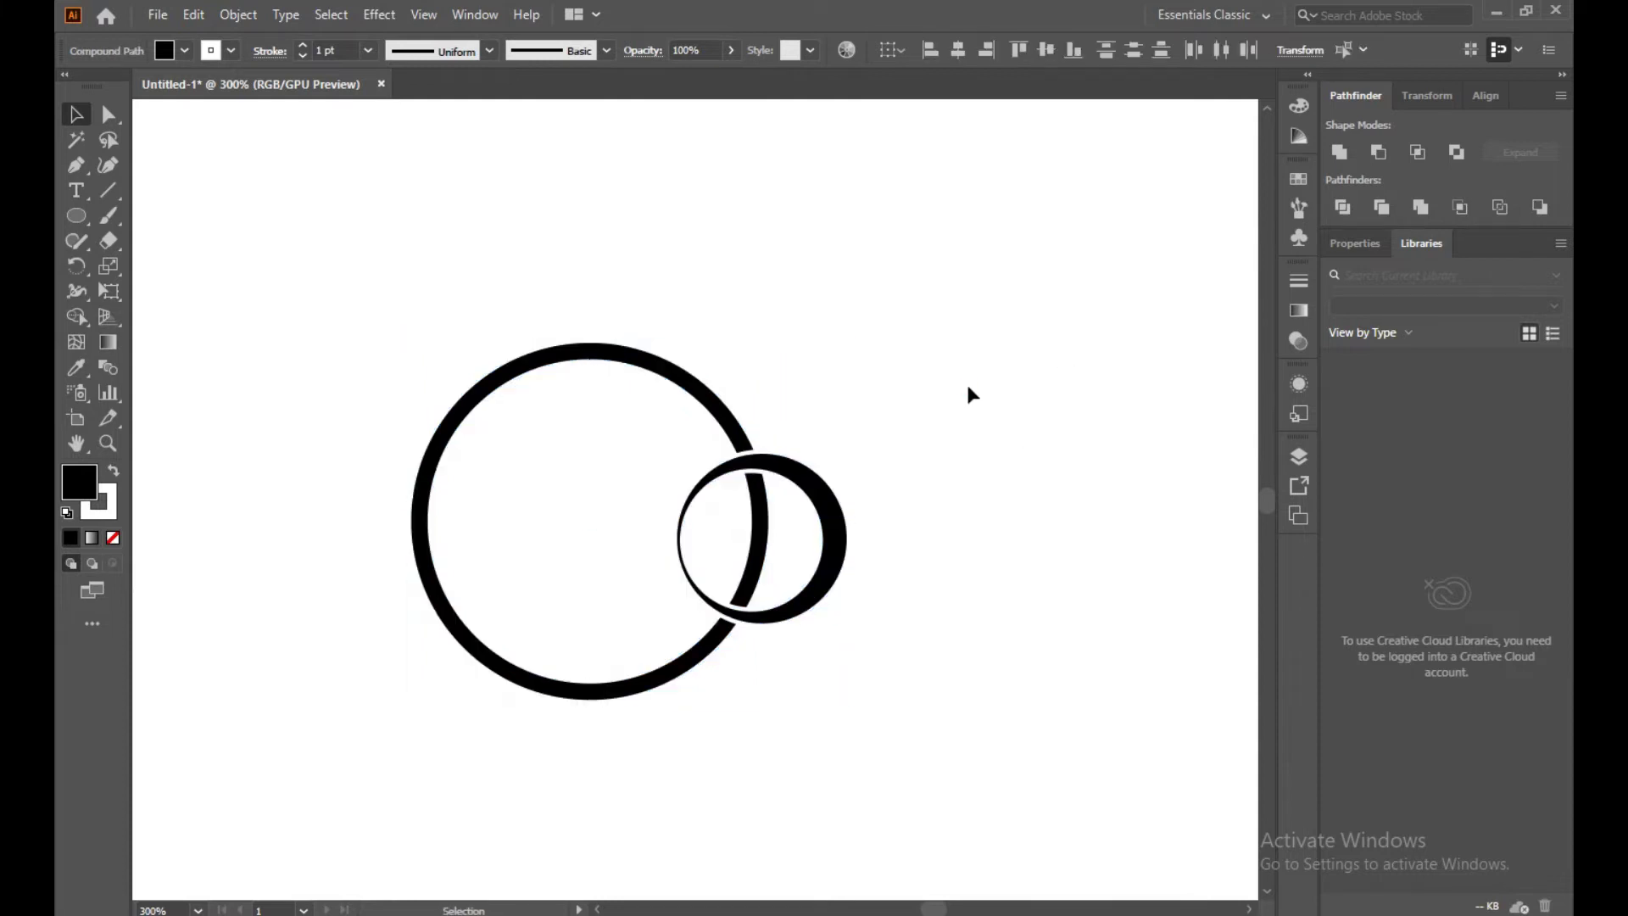
pyautogui.moveTo(290, 242); pyautogui.dragTo(922, 758)
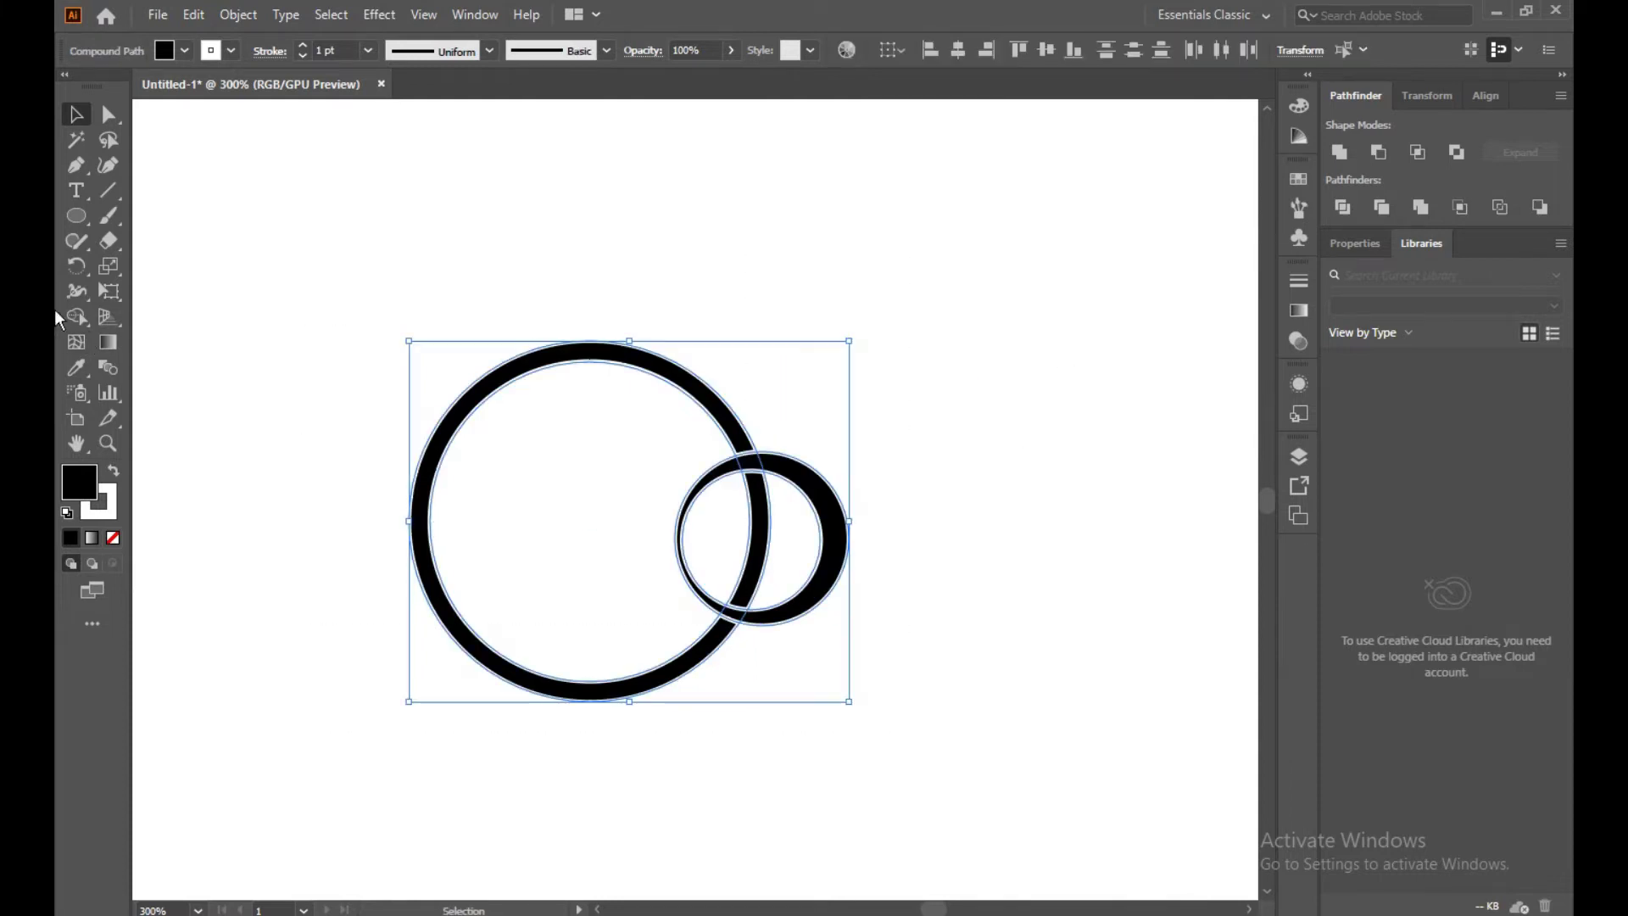
# Use Shape Builder to merge the cup interior with the overlap region, retrying once
pyautogui.click(69, 311)
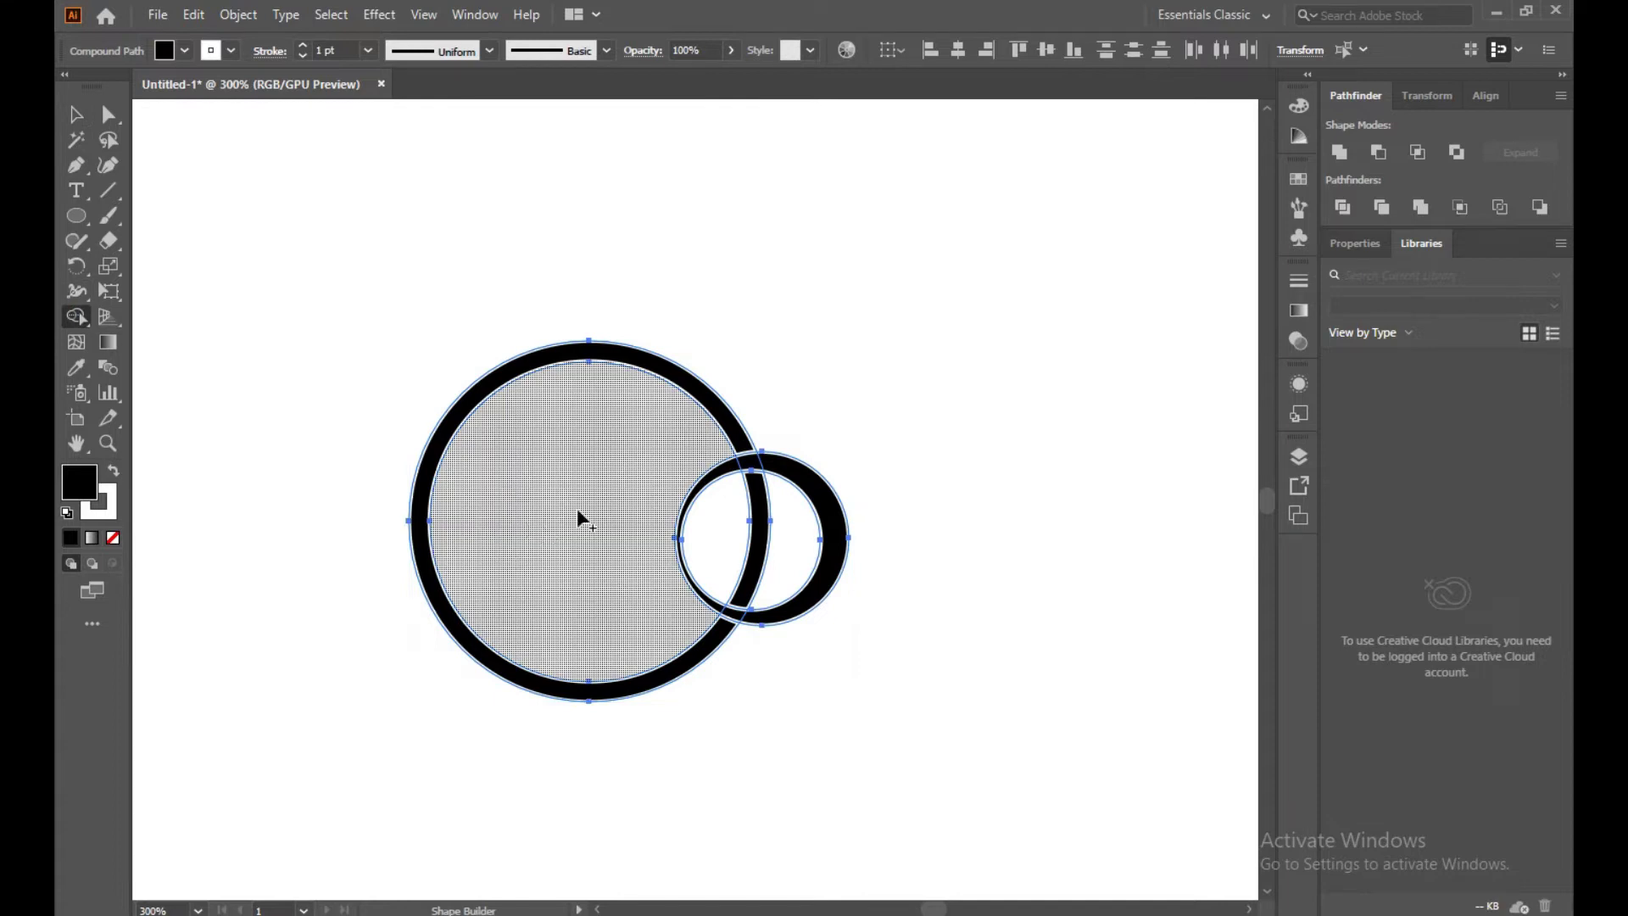
pyautogui.moveTo(580, 513); pyautogui.dragTo(771, 562)
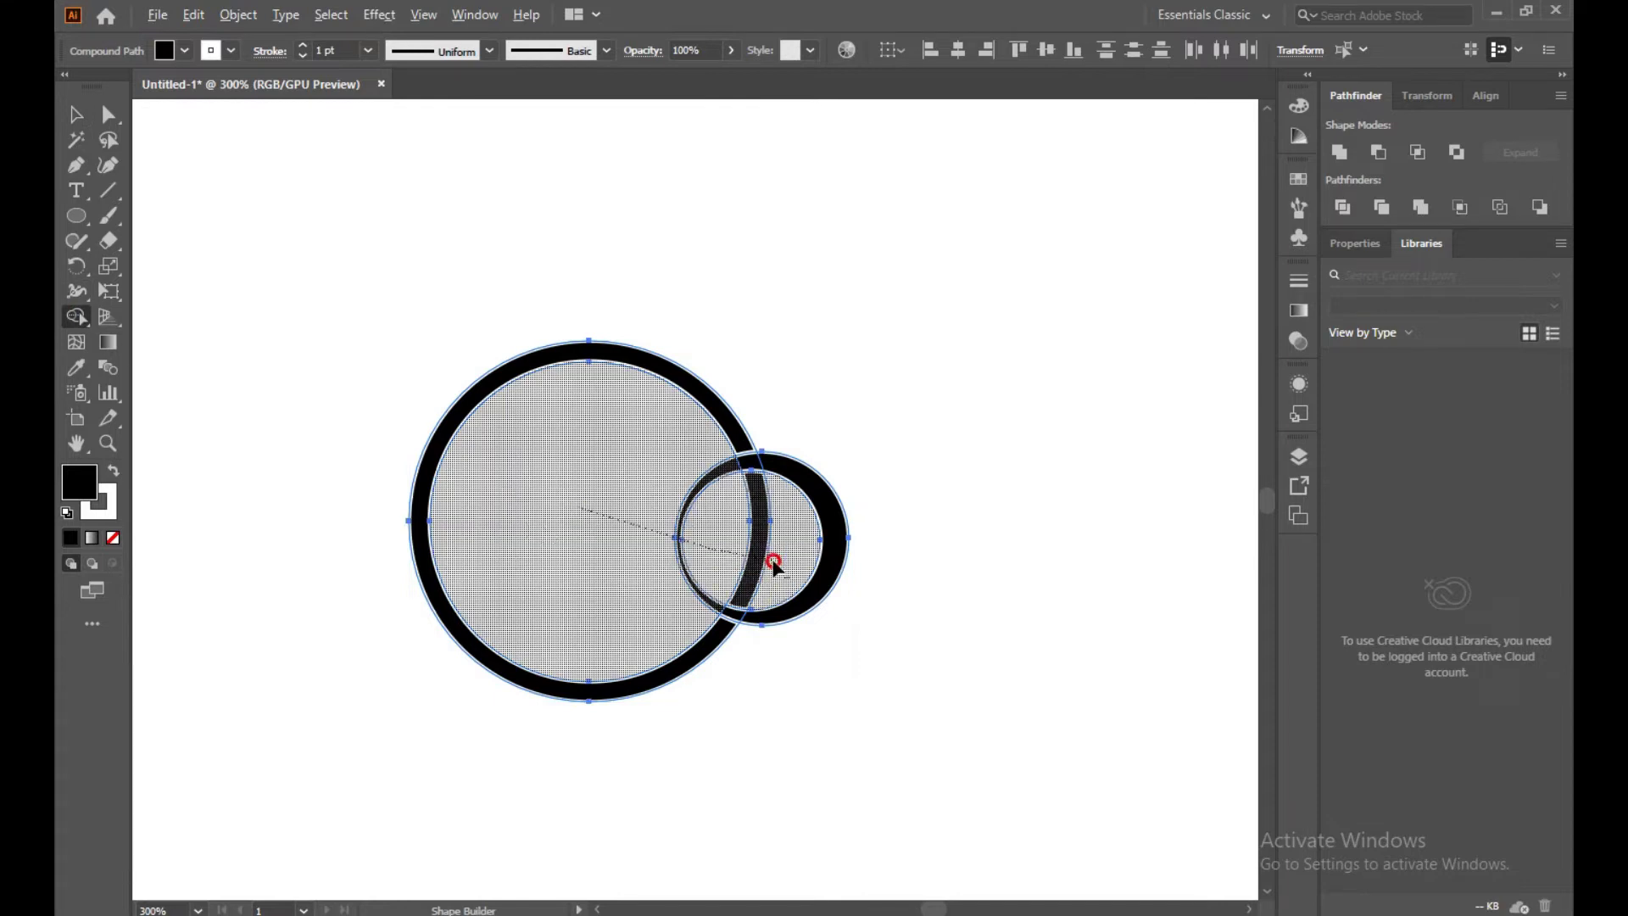
pyautogui.hotkey('ctrl', 'z')
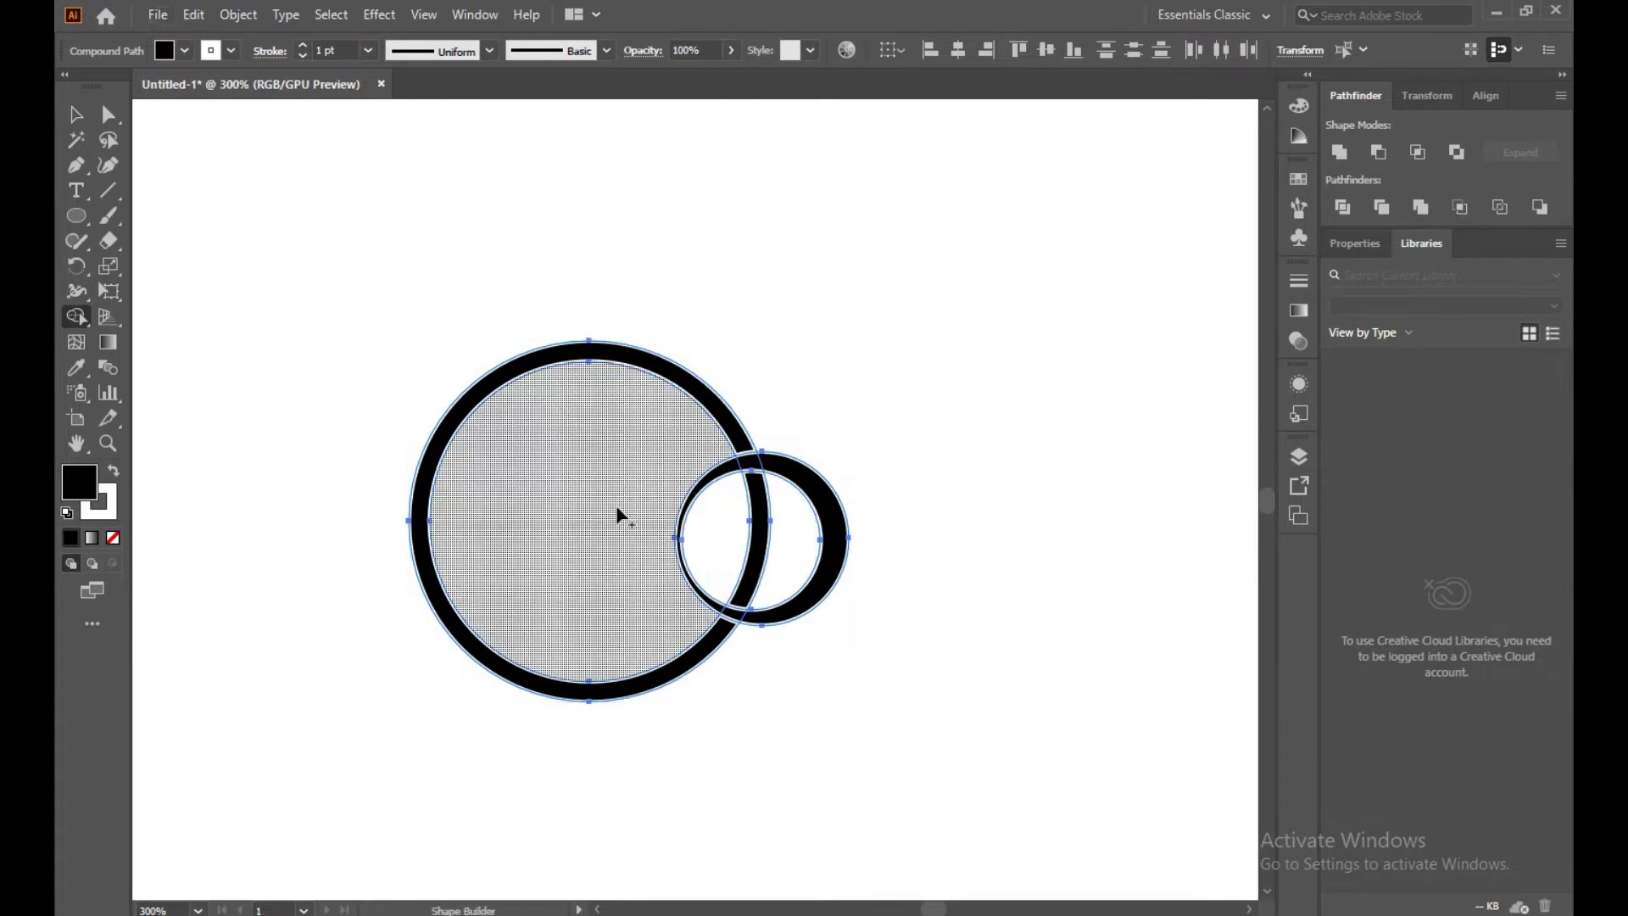
pyautogui.moveTo(604, 500); pyautogui.dragTo(700, 539)
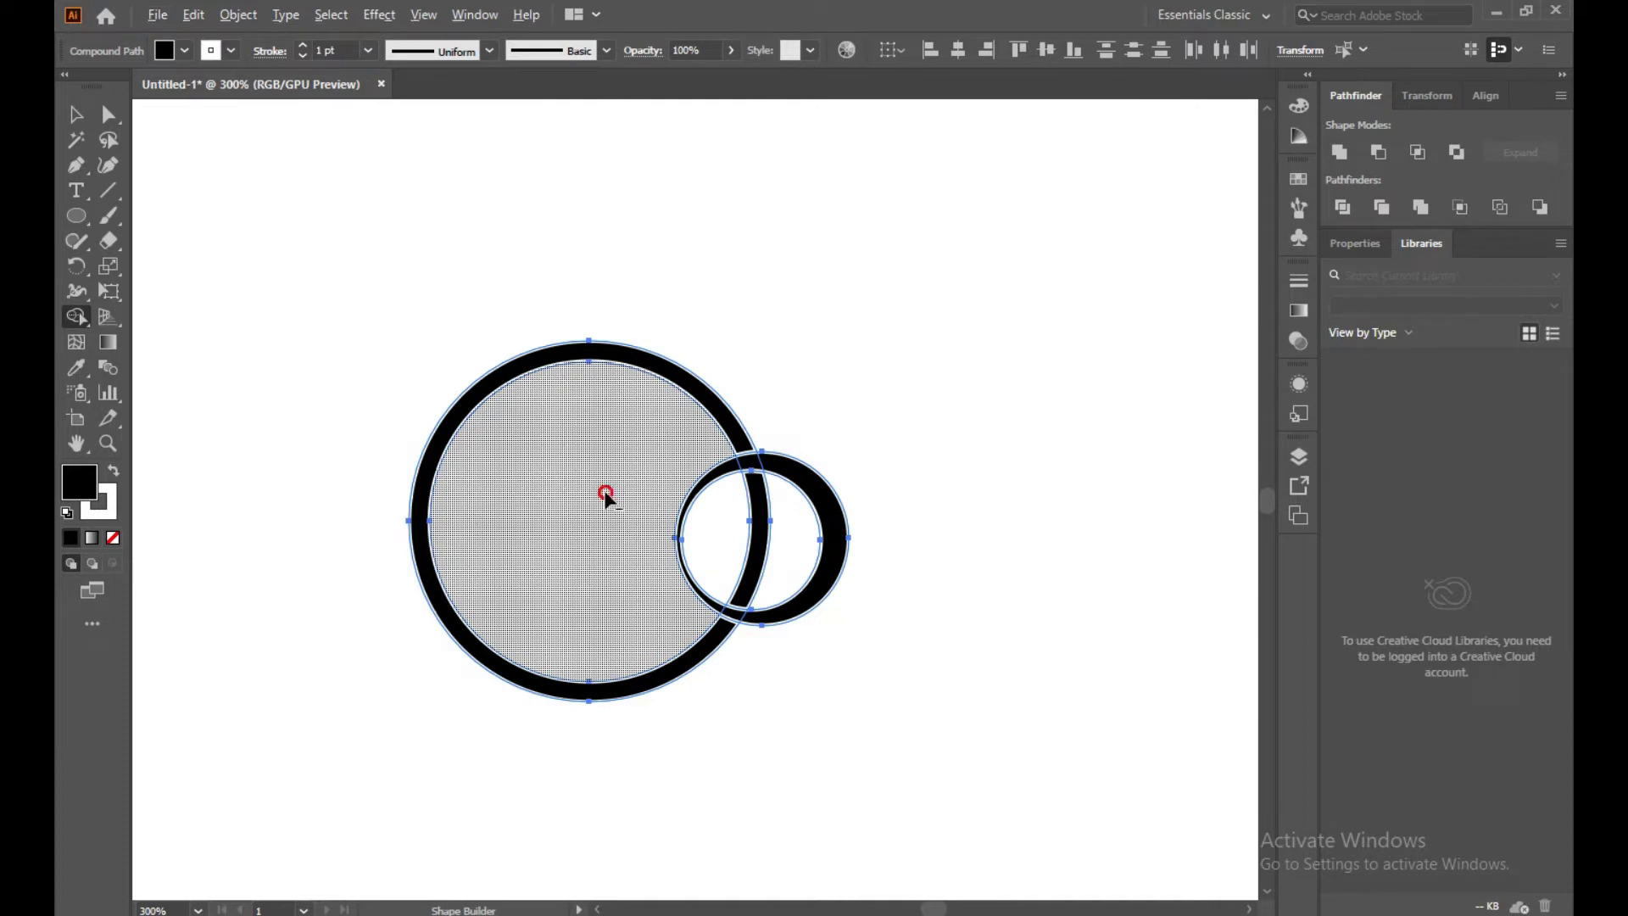
# Unite both rings into a single cup outline with Pathfinder Unite
pyautogui.click(75, 114)
pyautogui.click(388, 281)
pyautogui.moveTo(620, 530); pyautogui.dragTo(923, 758)
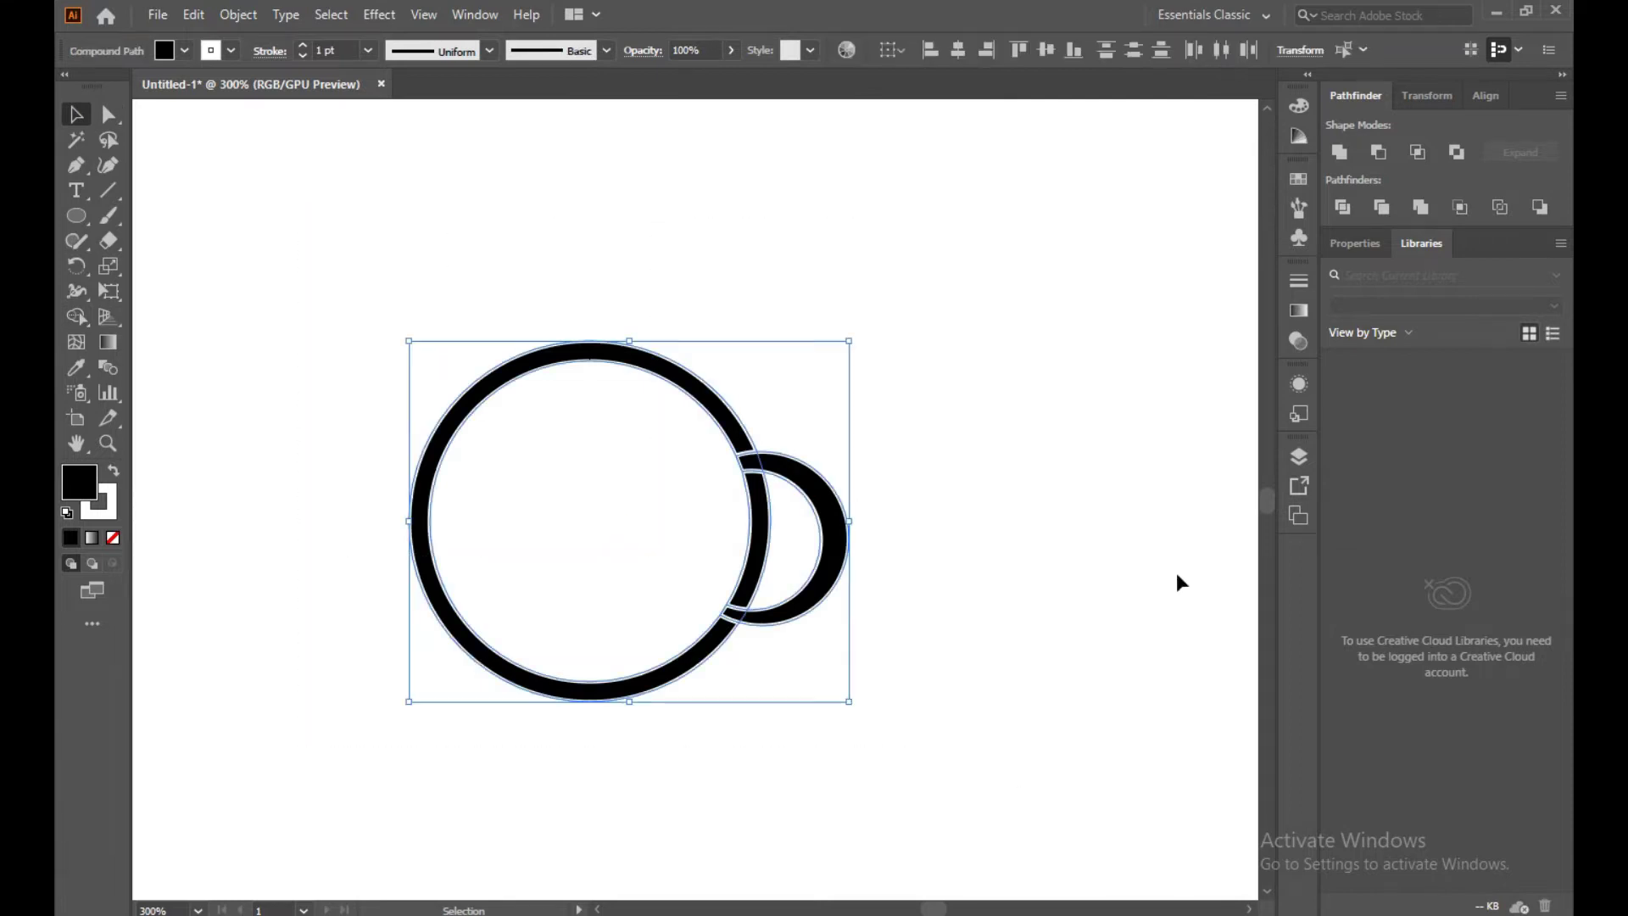
pyautogui.click(1338, 151)
pyautogui.click(986, 602)
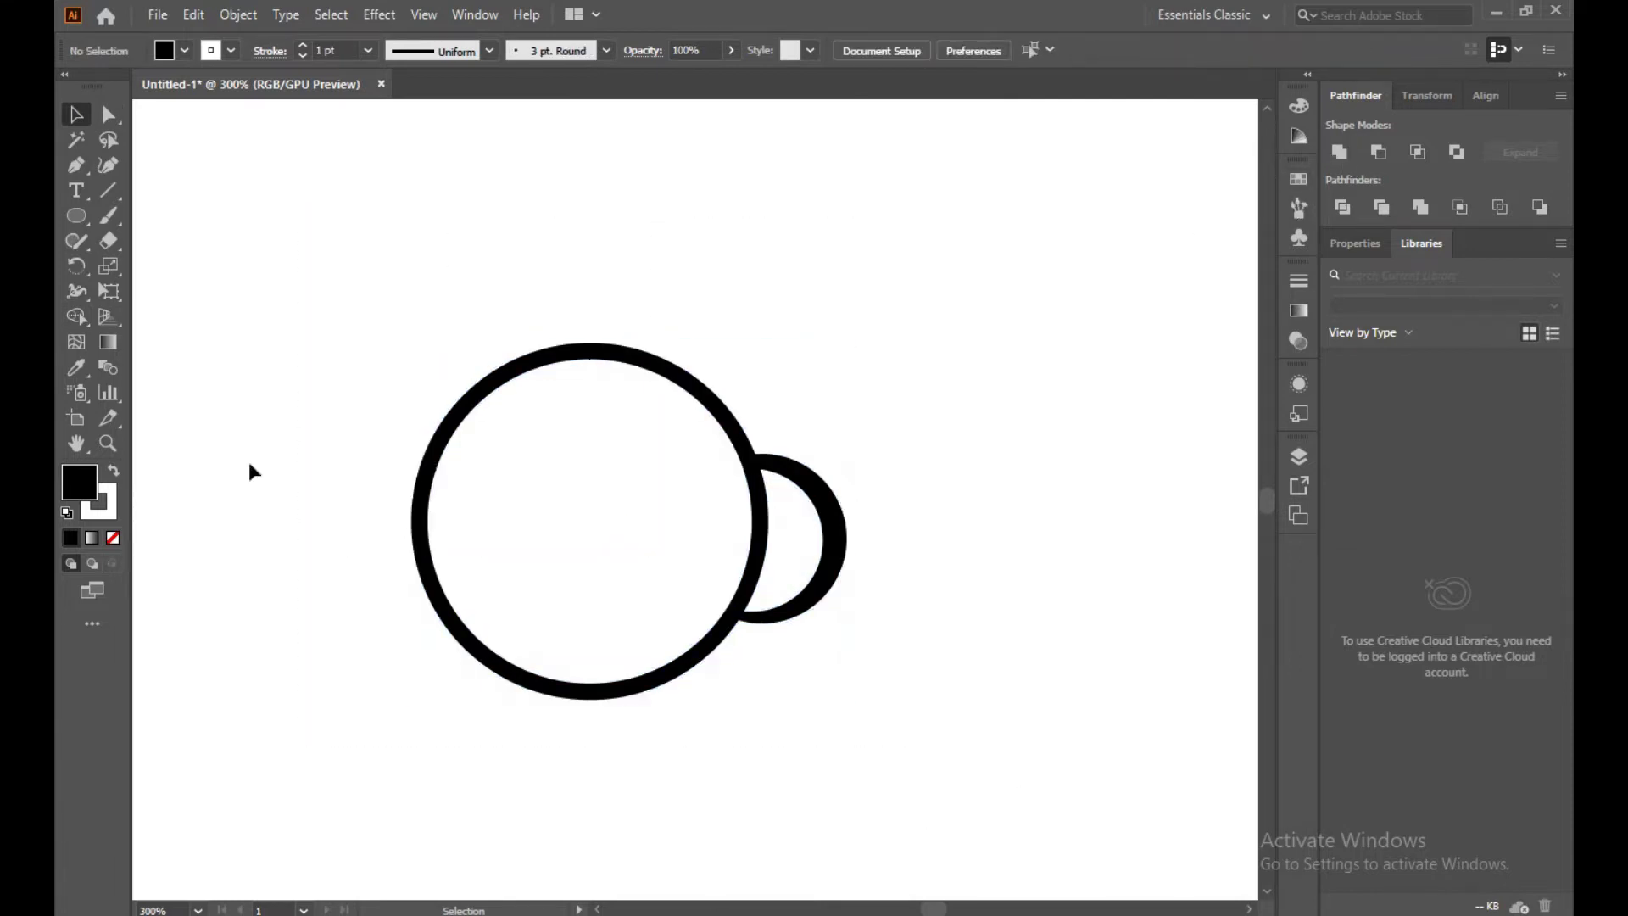
# Draw a circle and drag it over the top of the cup ring
pyautogui.click(74, 215)
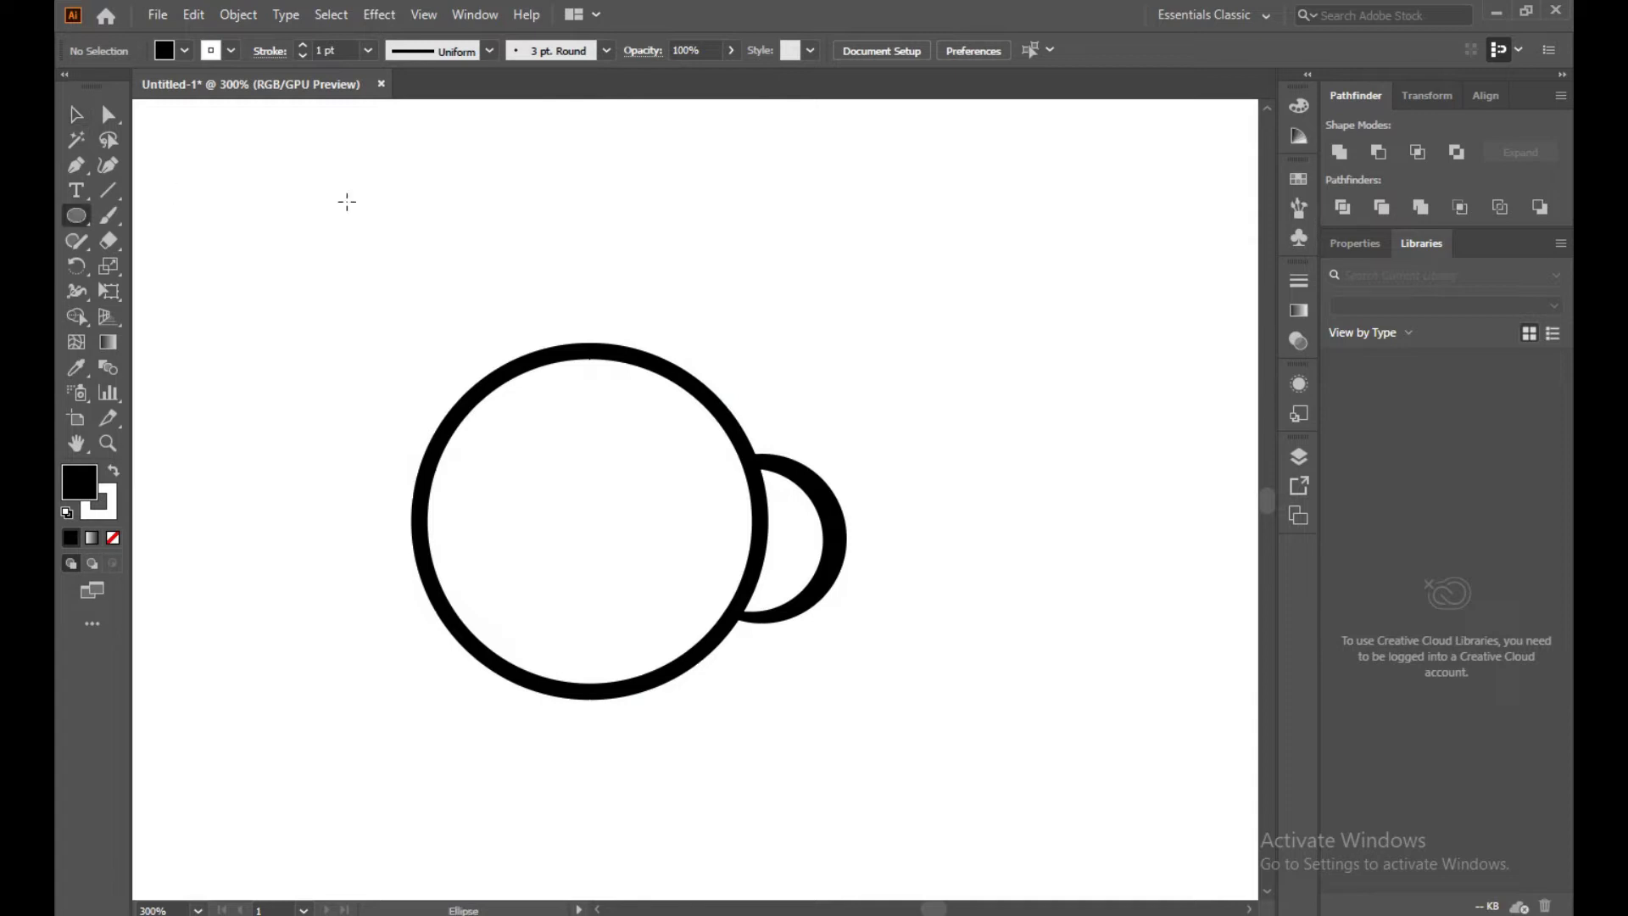
pyautogui.moveTo(255, 183)
pyautogui.mouseDown()
pyautogui.moveTo(481, 350)
pyautogui.moveTo(504, 431)
pyautogui.mouseUp()
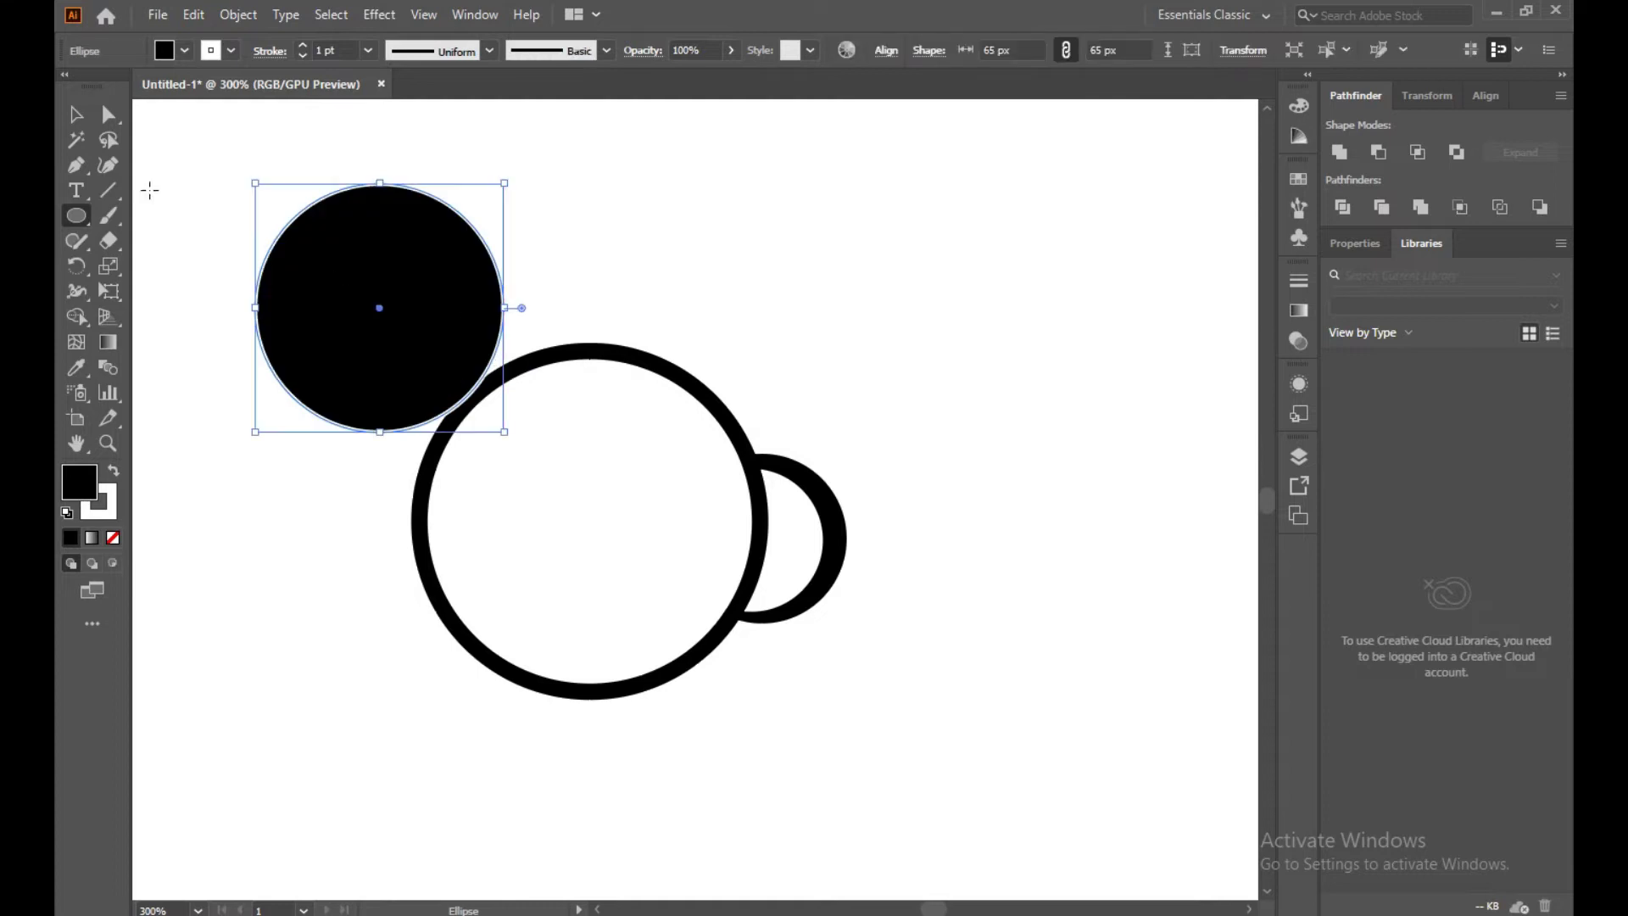
pyautogui.click(76, 114)
pyautogui.click(531, 236)
pyautogui.moveTo(450, 276)
pyautogui.mouseDown()
pyautogui.moveTo(599, 312)
pyautogui.moveTo(582, 333)
pyautogui.mouseUp()
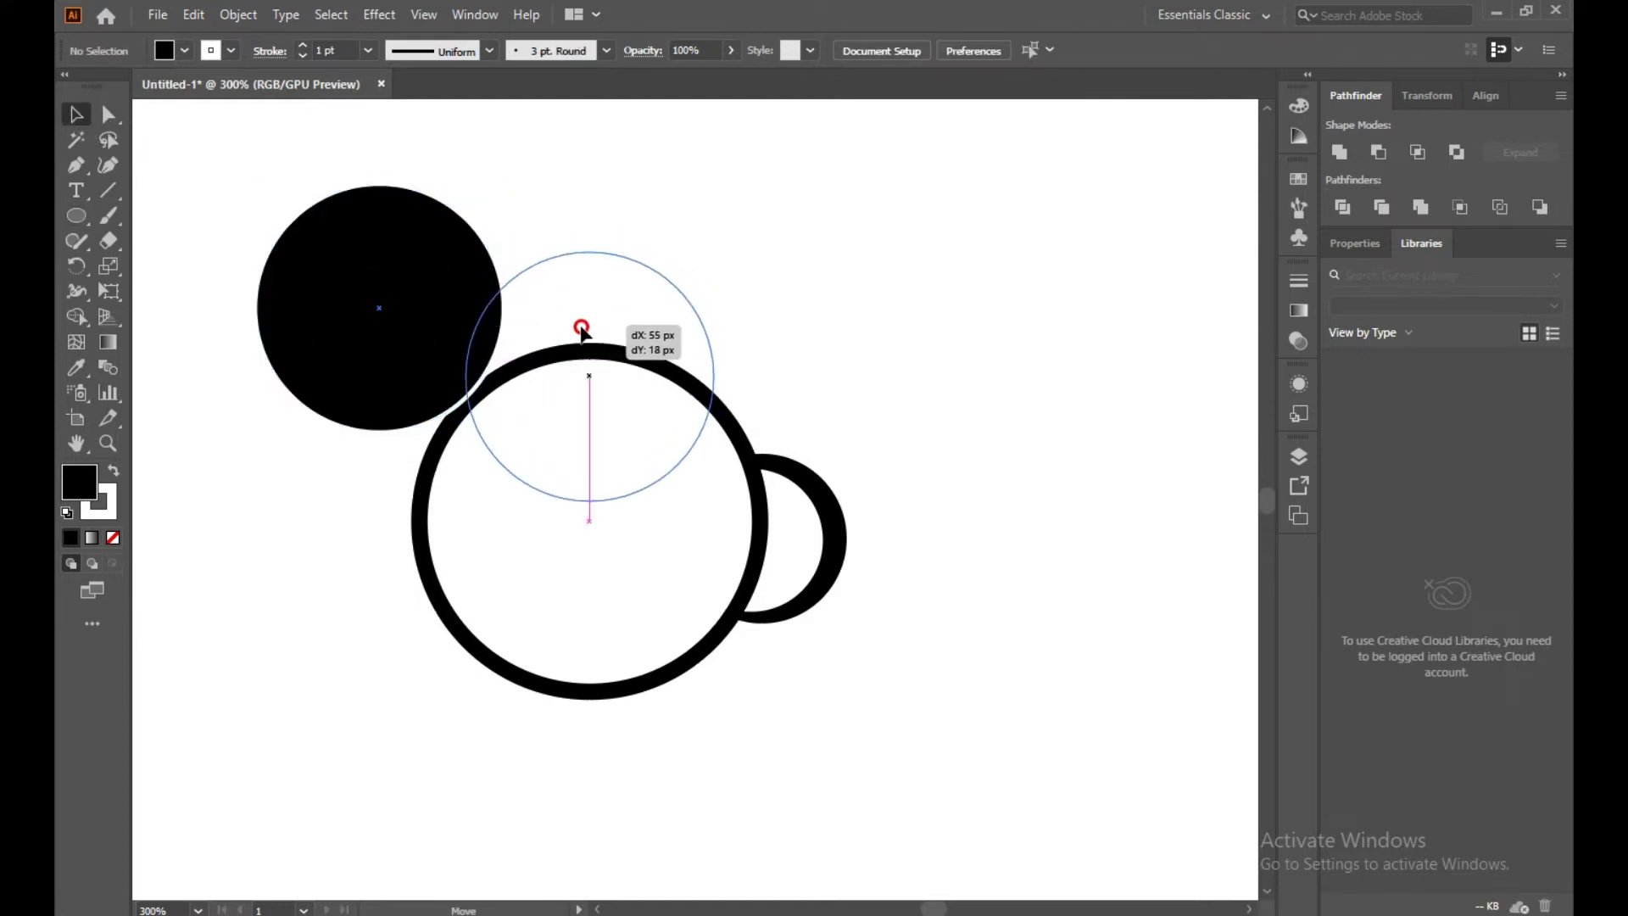
pyautogui.moveTo(582, 333)
pyautogui.mouseDown()
pyautogui.moveTo(616, 379)
pyautogui.moveTo(629, 366)
pyautogui.moveTo(622, 379)
pyautogui.mouseUp()
# Nudge the circle down-left and subtract it from the cup with Minus Front
pyautogui.click(913, 293)
pyautogui.click(882, 318)
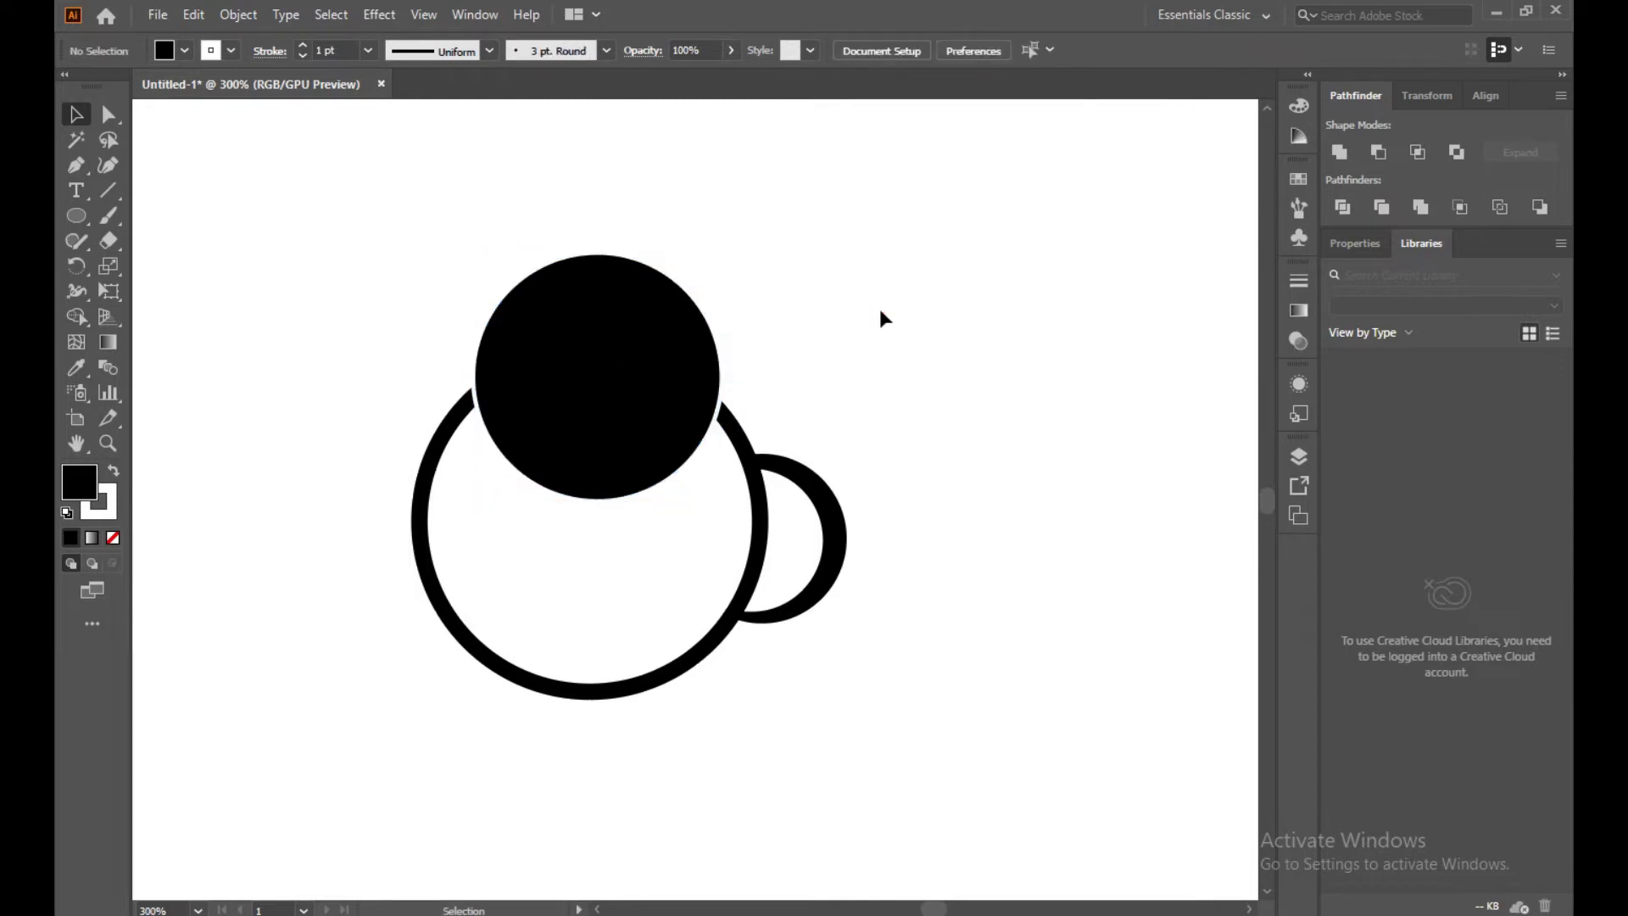
pyautogui.click(646, 331)
pyautogui.press('Left')
pyautogui.press('Down')
pyautogui.press('Down')
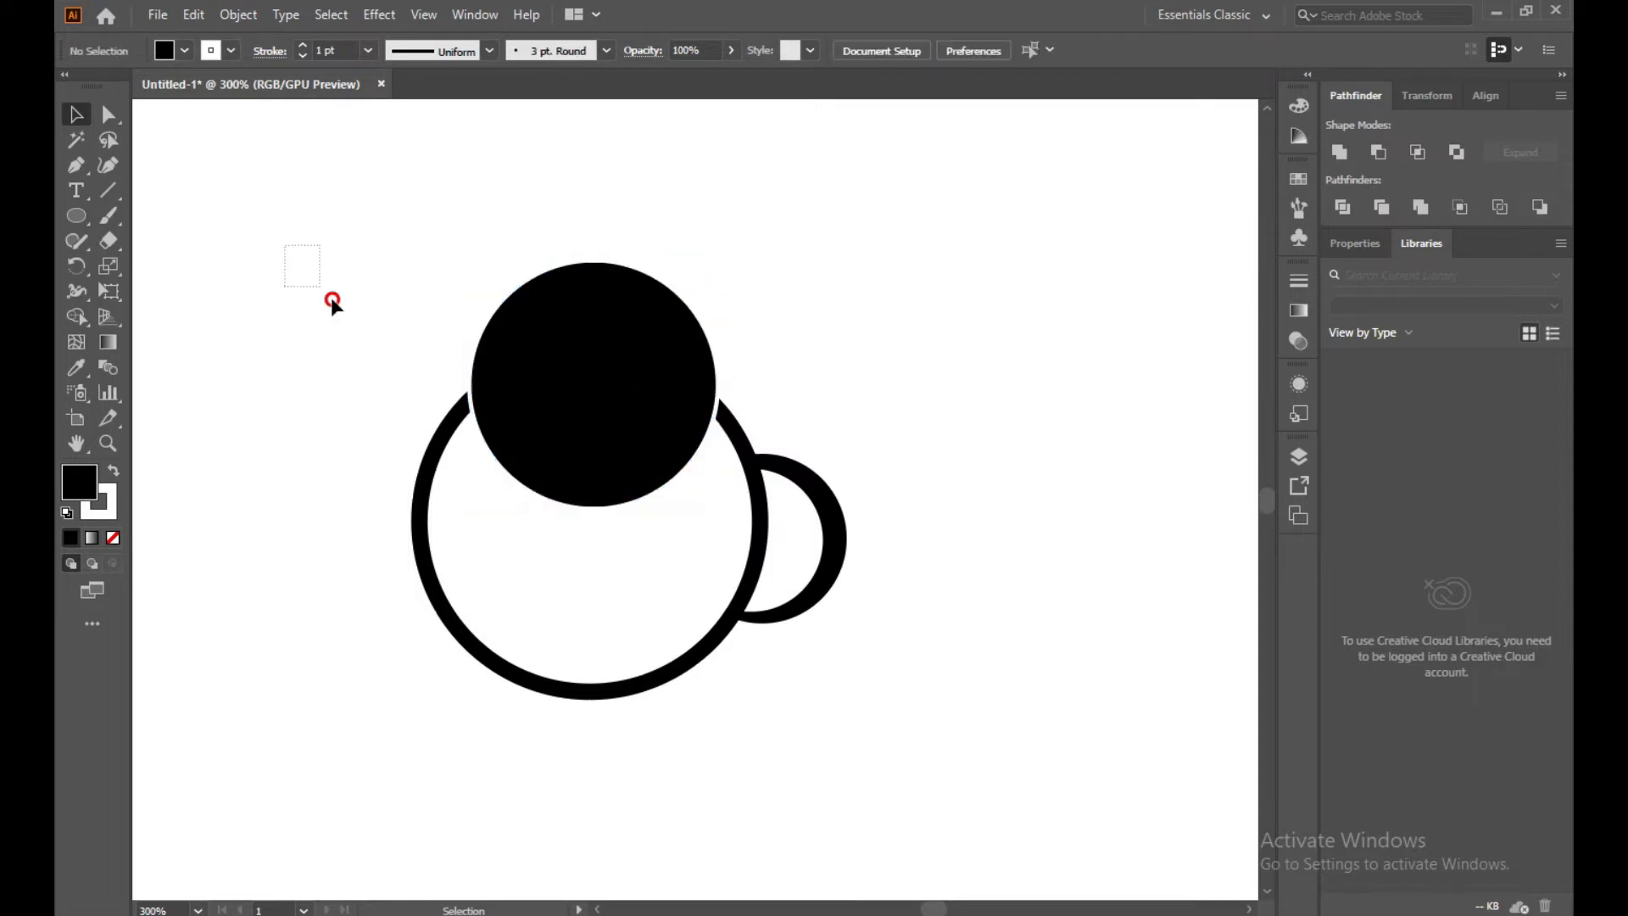
pyautogui.moveTo(284, 246); pyautogui.dragTo(847, 746)
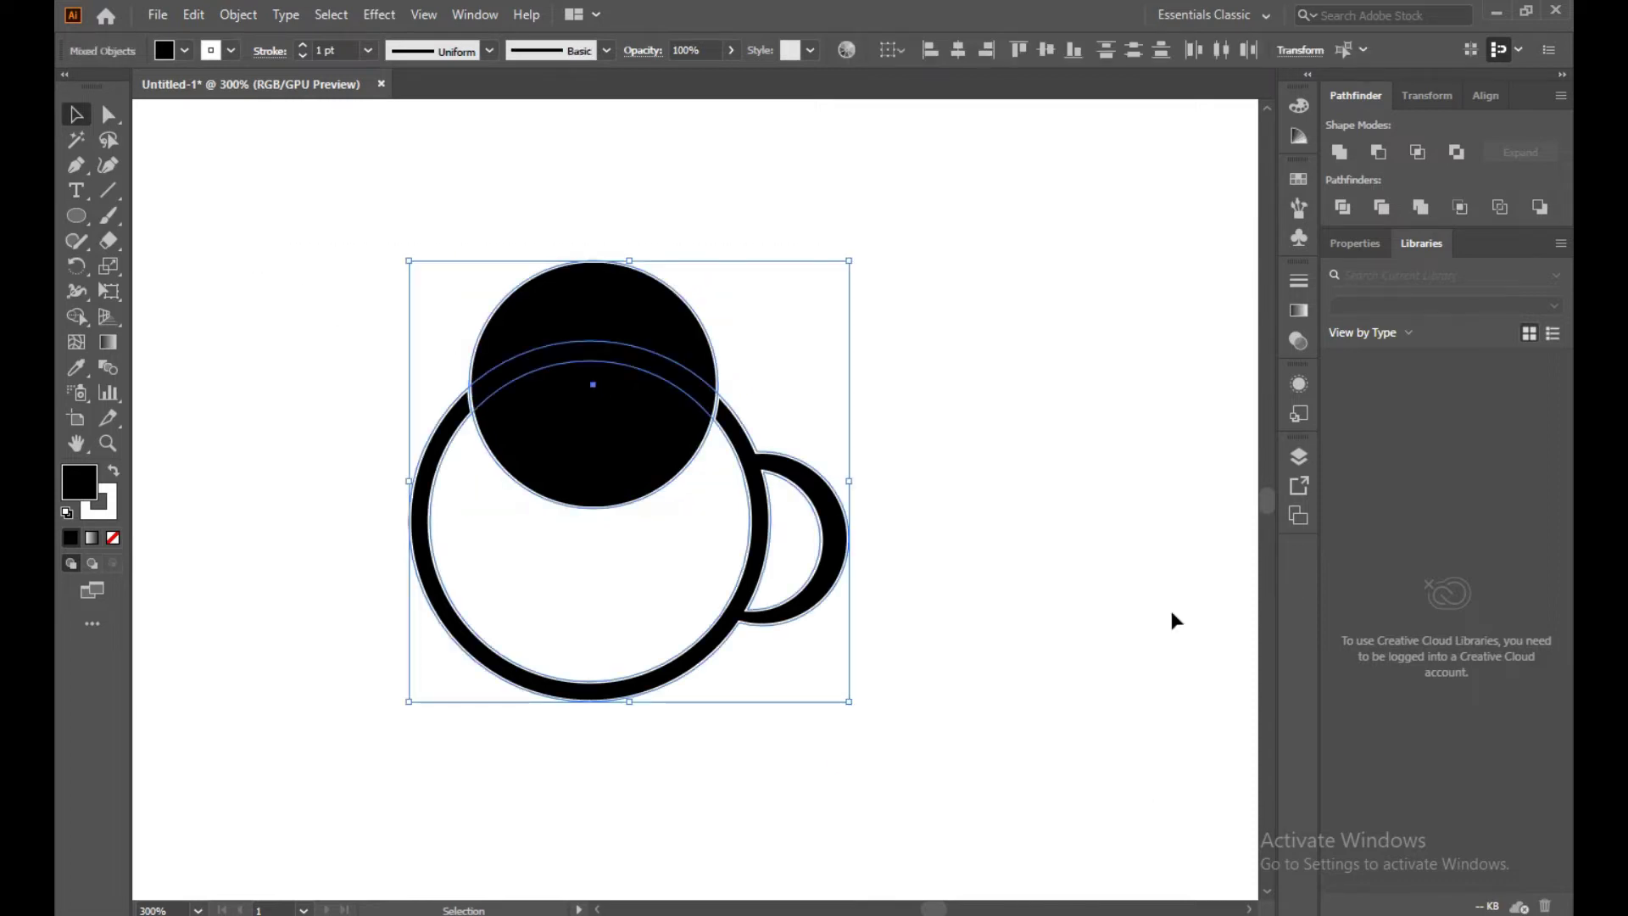
pyautogui.click(1379, 157)
pyautogui.click(1073, 384)
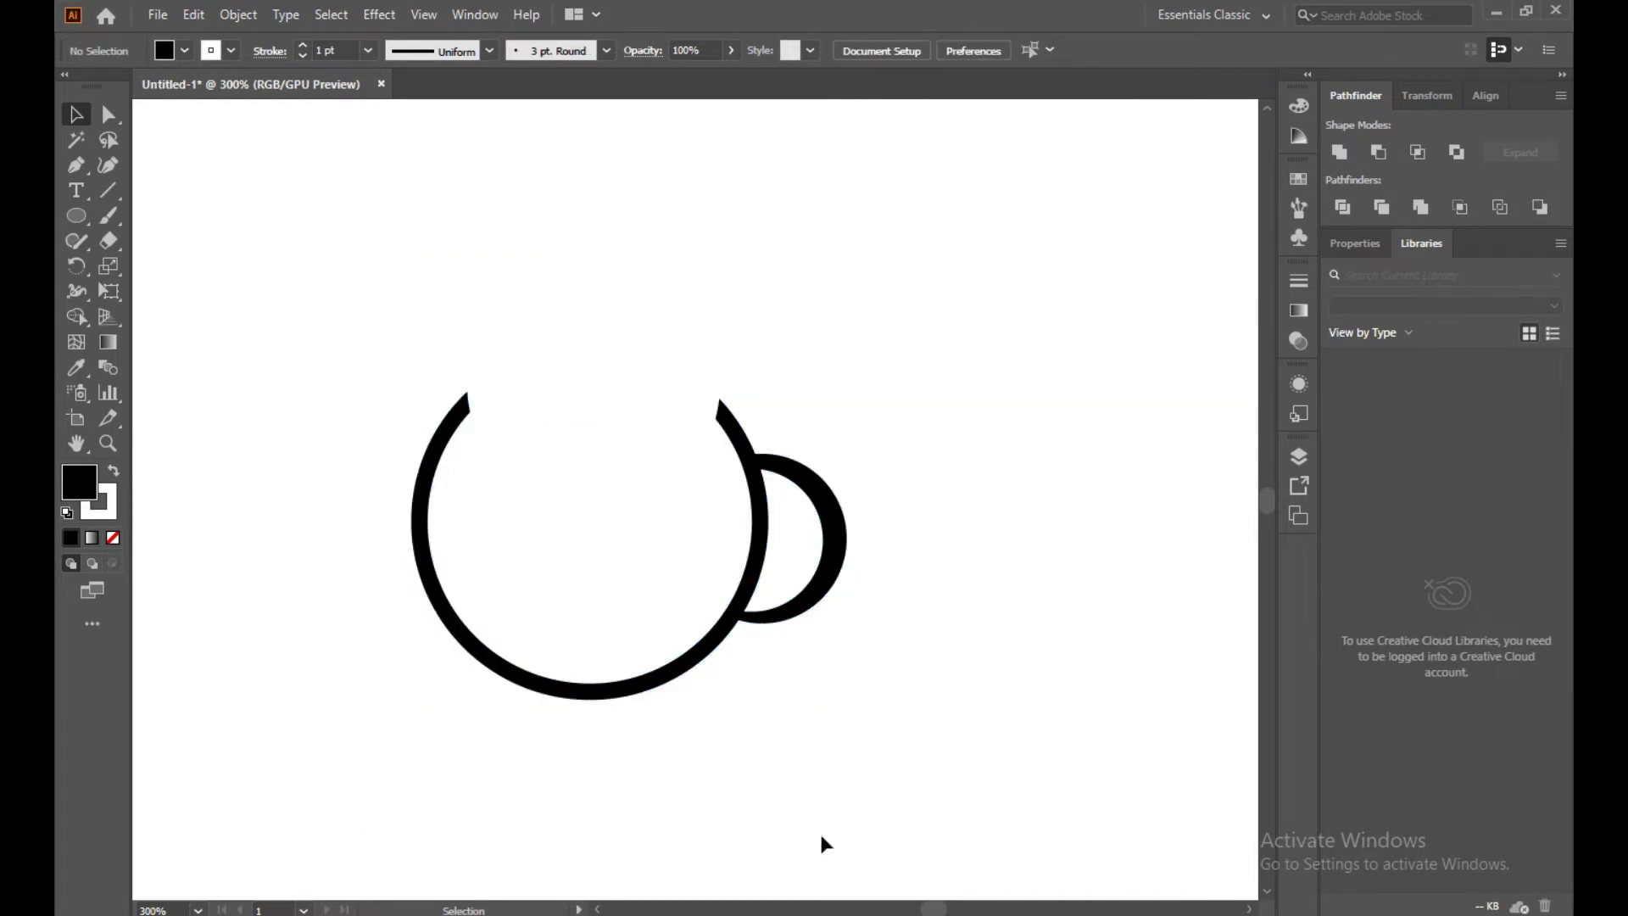
# Drag the open cup shape up and to the right on the artboard
pyautogui.moveTo(316, 279); pyautogui.dragTo(989, 731)
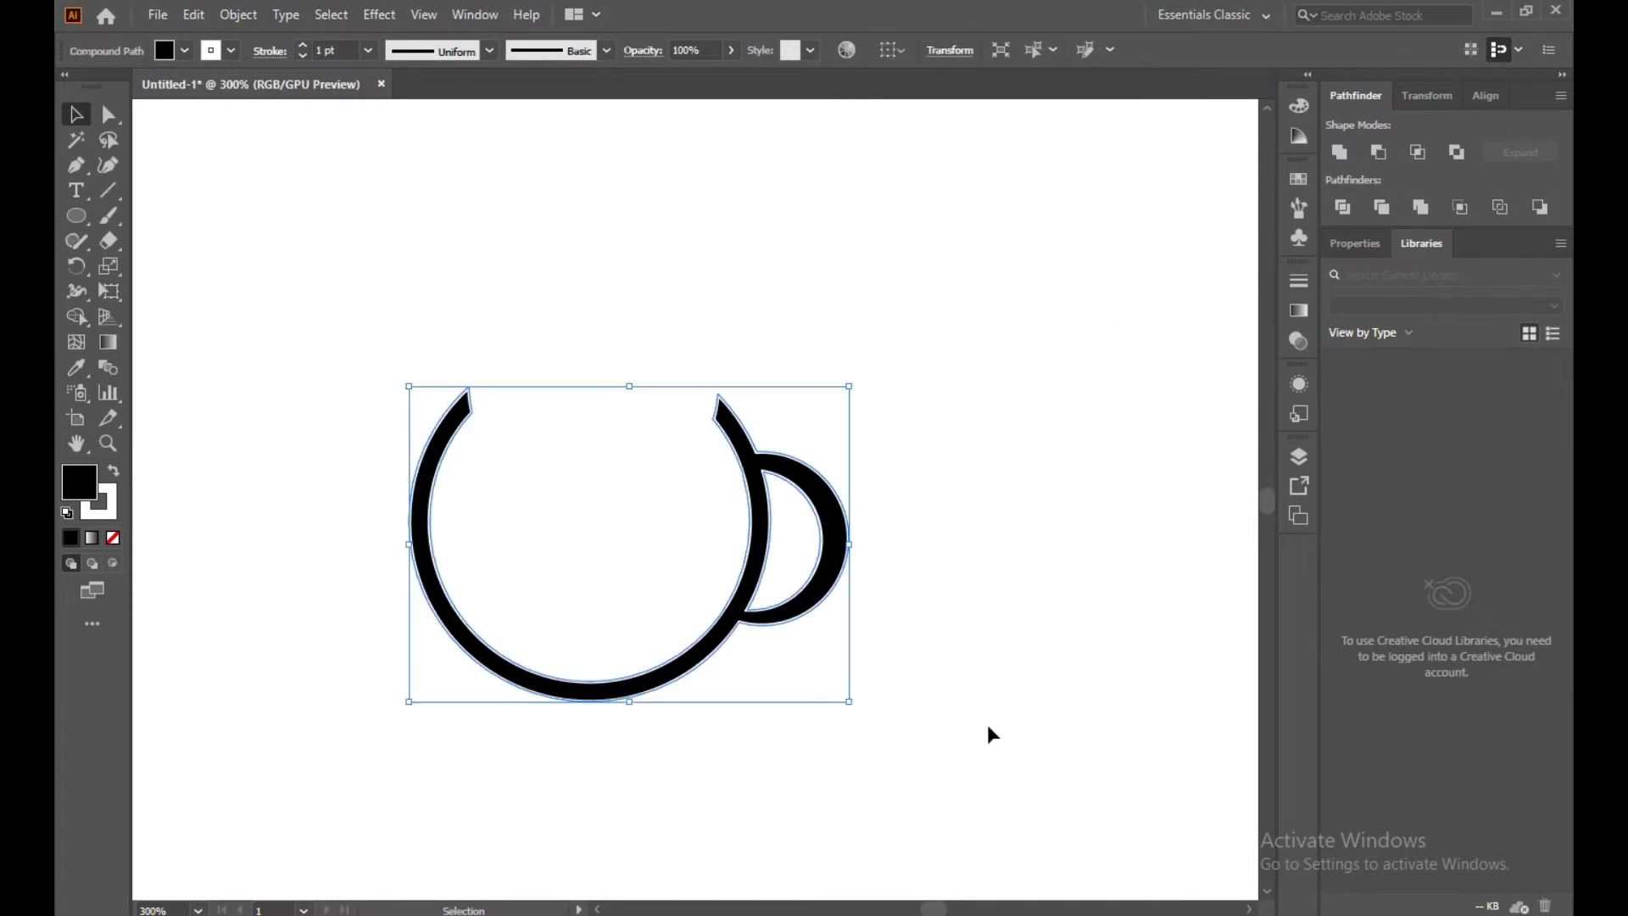
pyautogui.moveTo(759, 516); pyautogui.dragTo(852, 401)
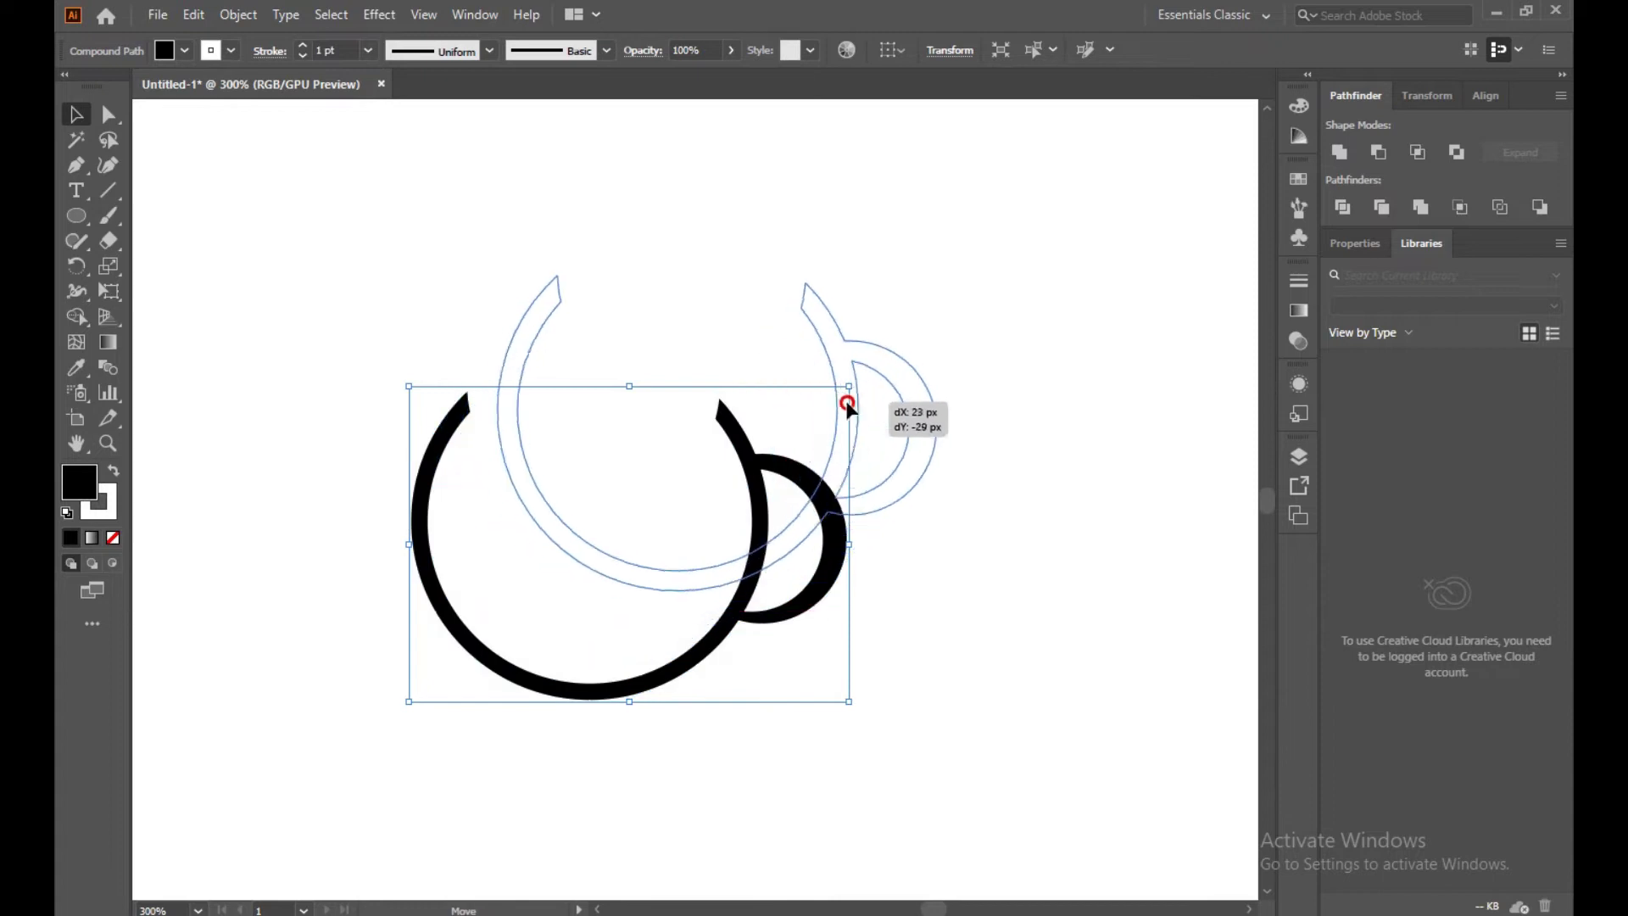
pyautogui.click(1054, 418)
pyautogui.moveTo(346, 157)
pyautogui.mouseDown()
pyautogui.moveTo(864, 622)
pyautogui.moveTo(961, 411)
pyautogui.mouseUp()
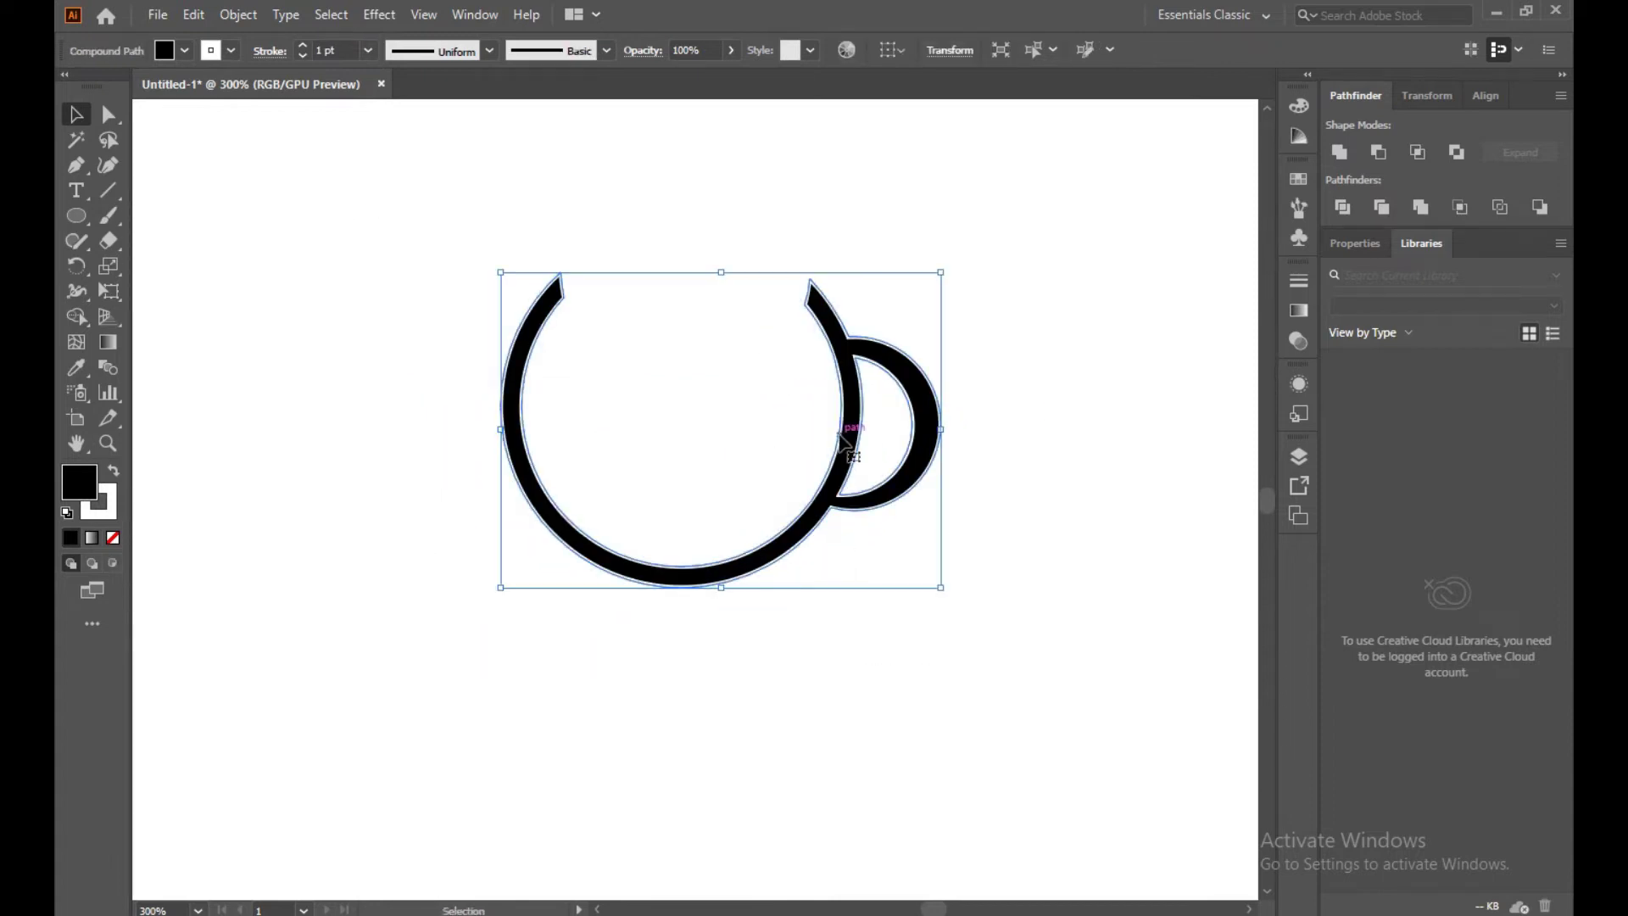
pyautogui.click(437, 397)
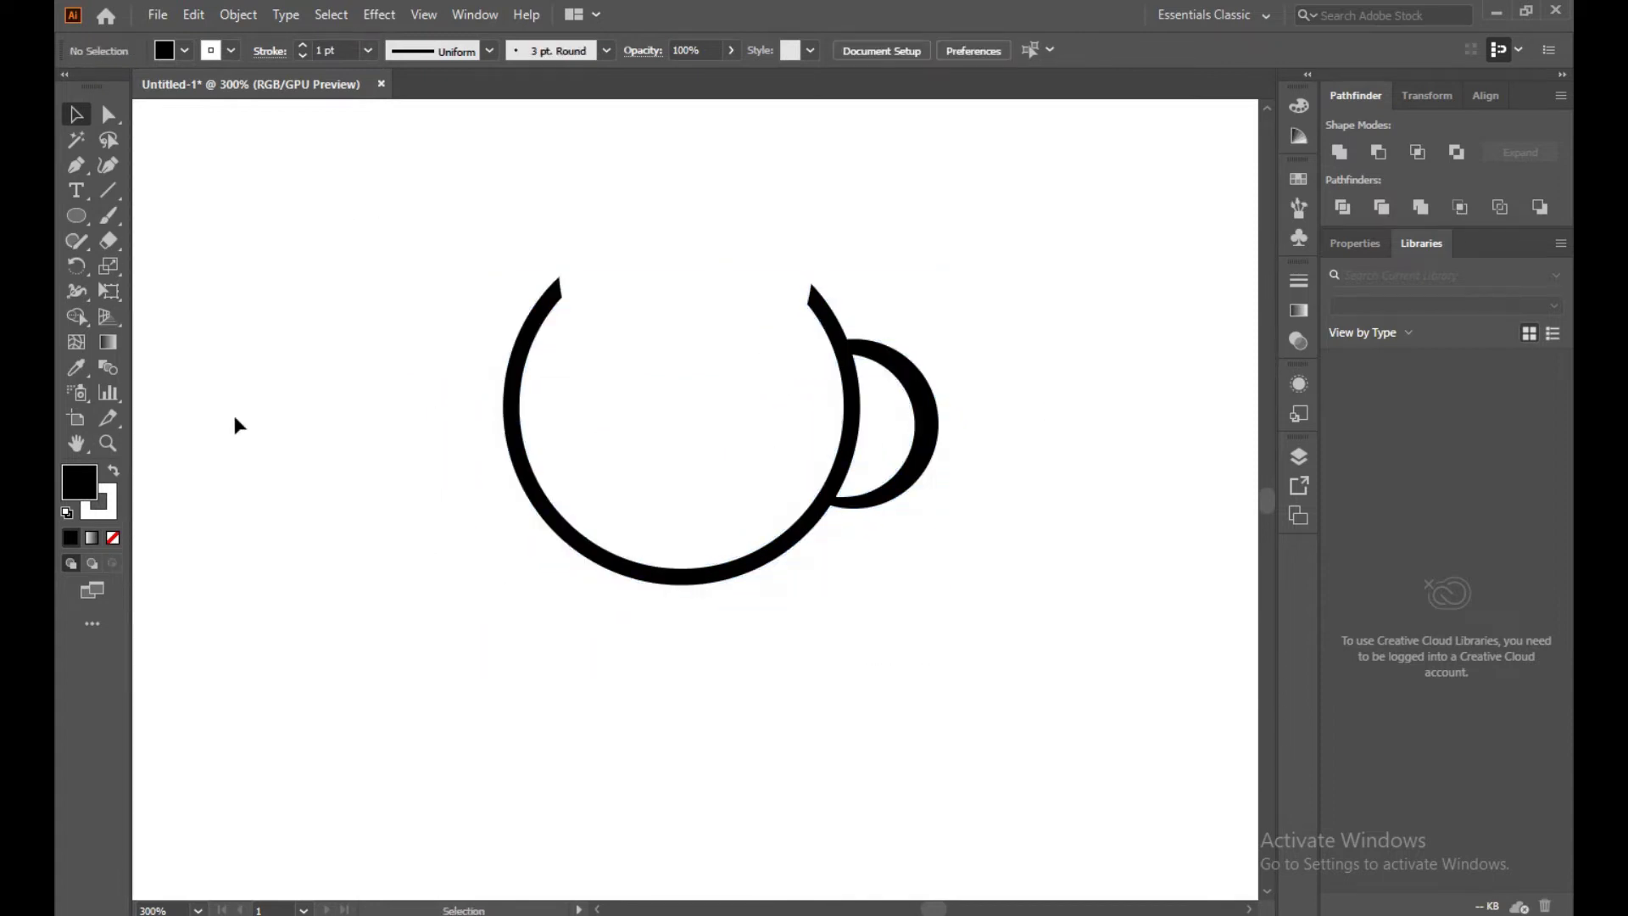
pyautogui.click(76, 216)
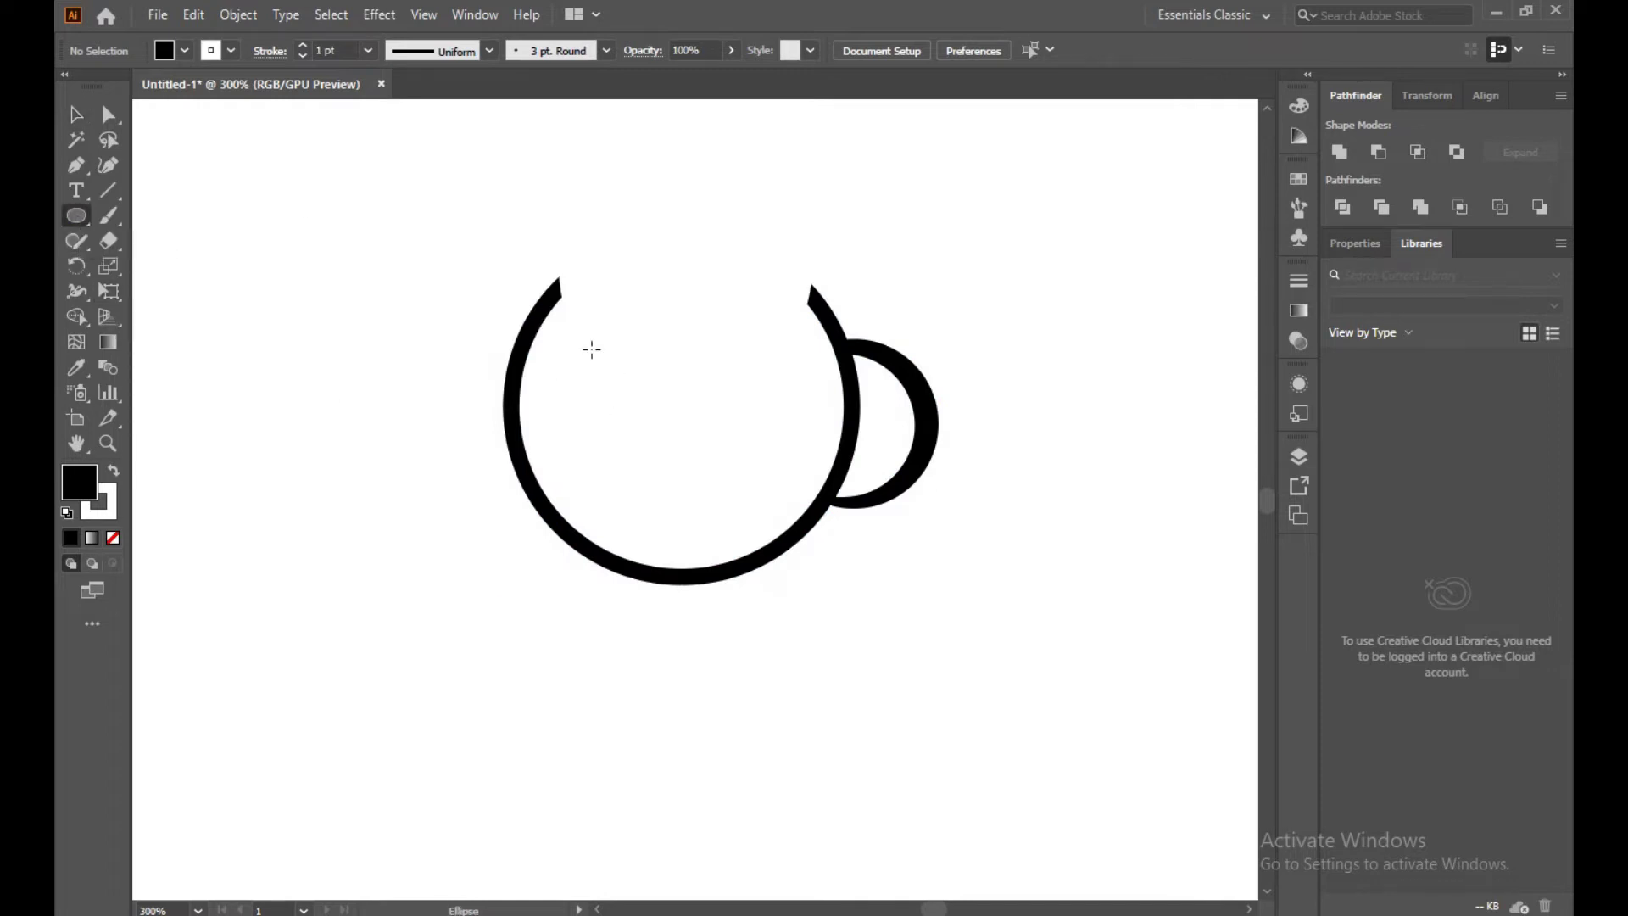
# Draw a black circle inside the cup and shift it slightly up-left
pyautogui.moveTo(580, 309); pyautogui.dragTo(771, 551)
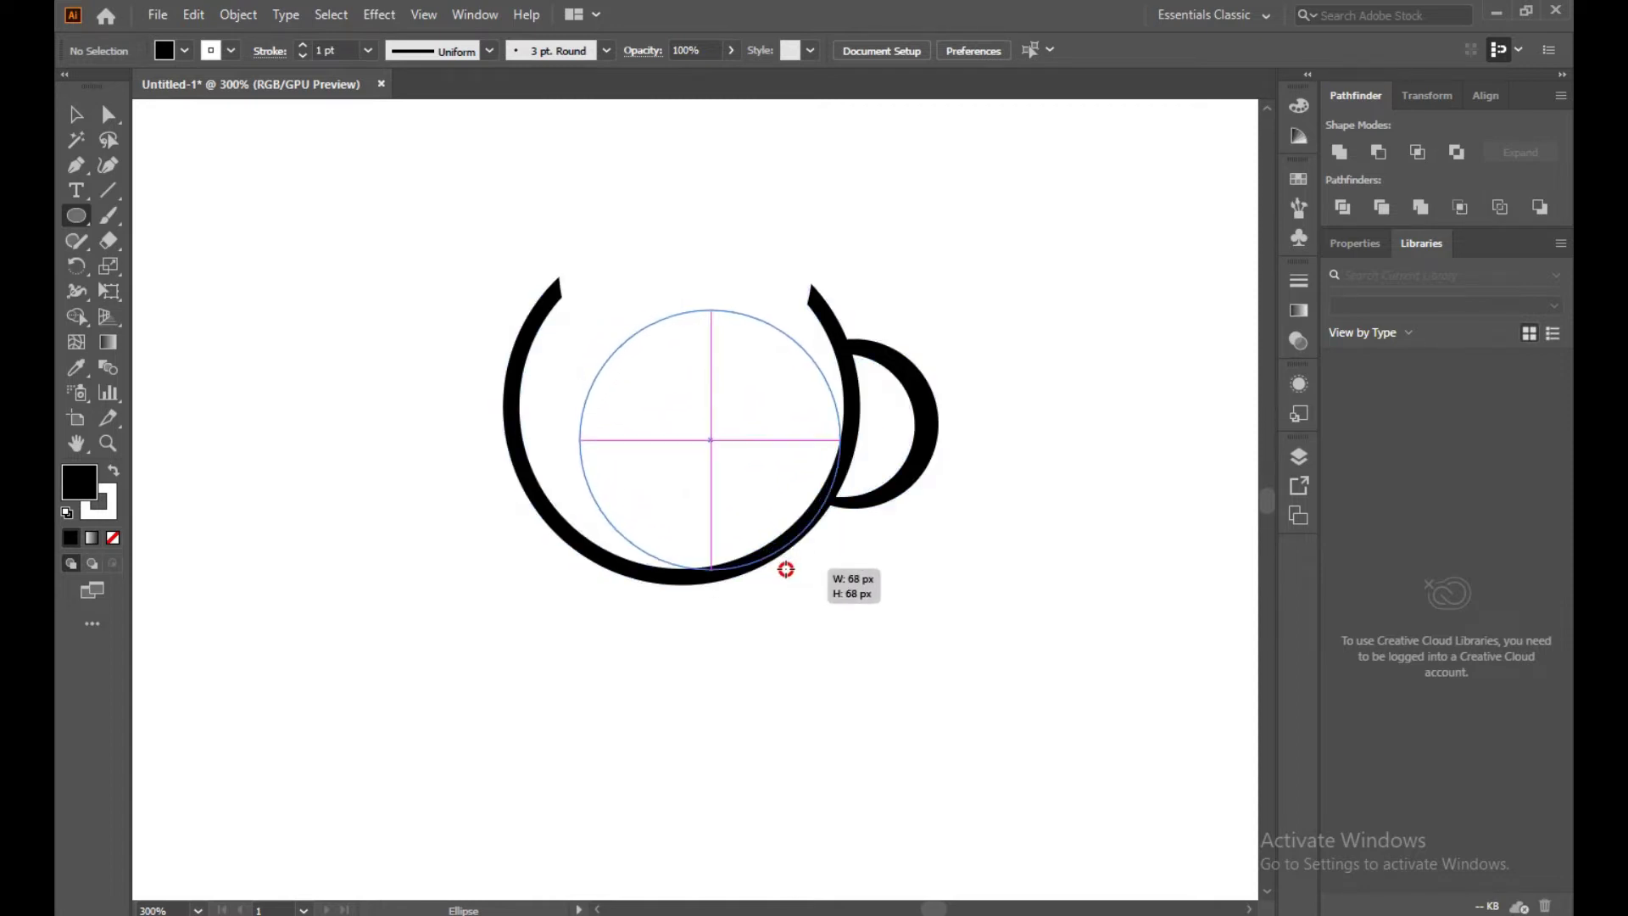
pyautogui.moveTo(770, 550); pyautogui.dragTo(785, 568)
pyautogui.click(77, 114)
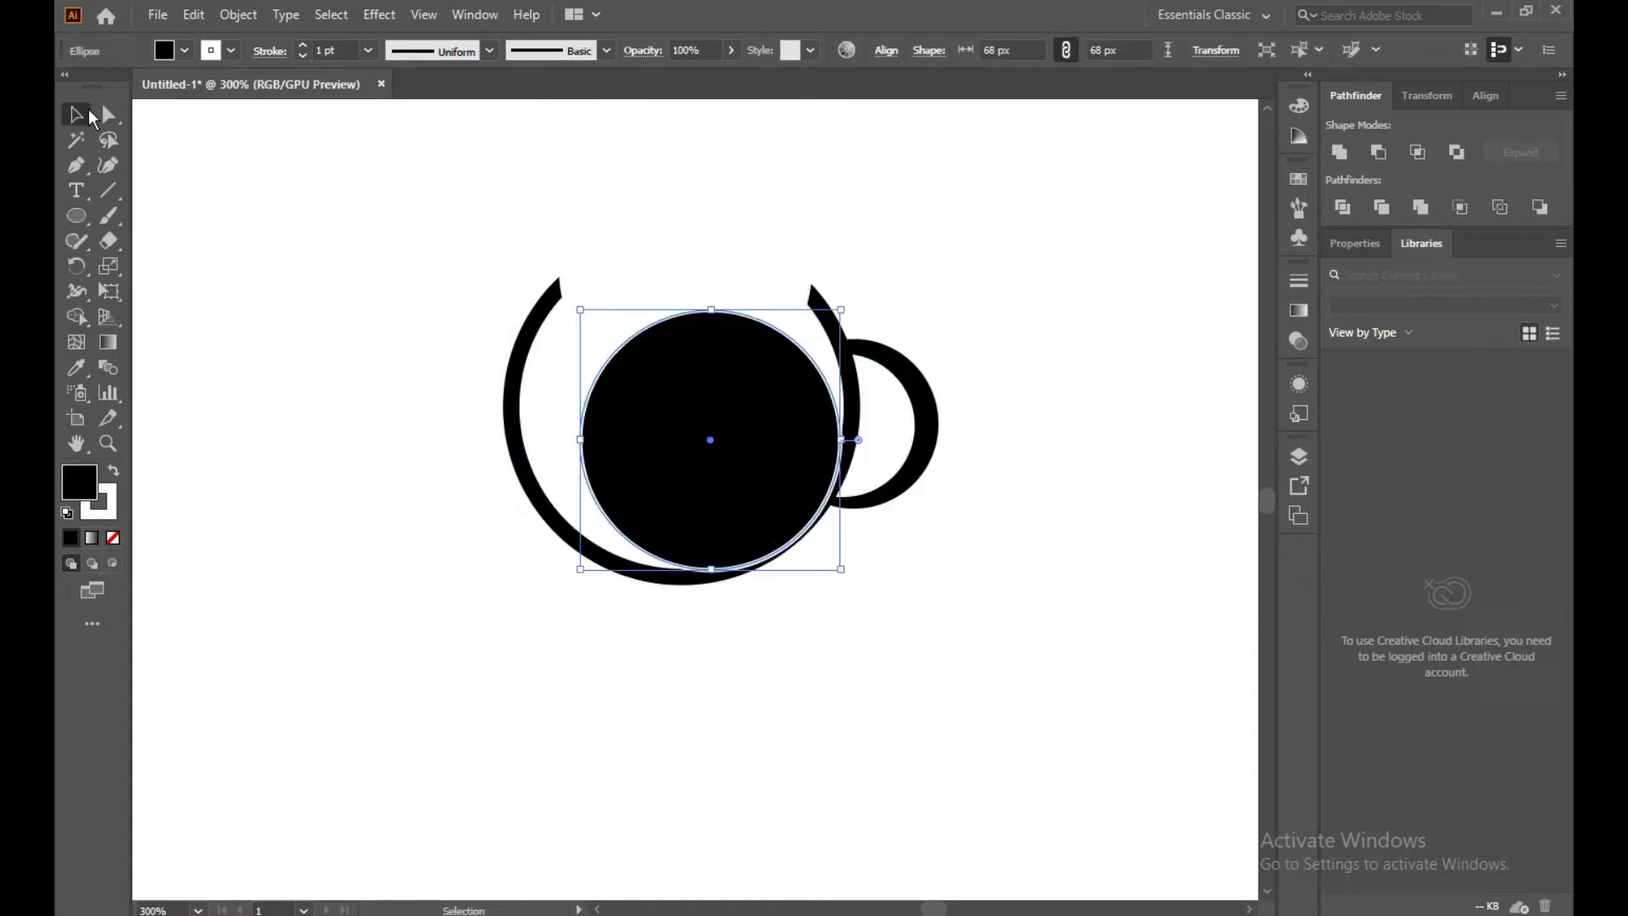
pyautogui.moveTo(669, 456); pyautogui.dragTo(634, 445)
pyautogui.click(710, 634)
# Enlarge the inner circle to 73 px and reposition it inside the cup
pyautogui.click(702, 527)
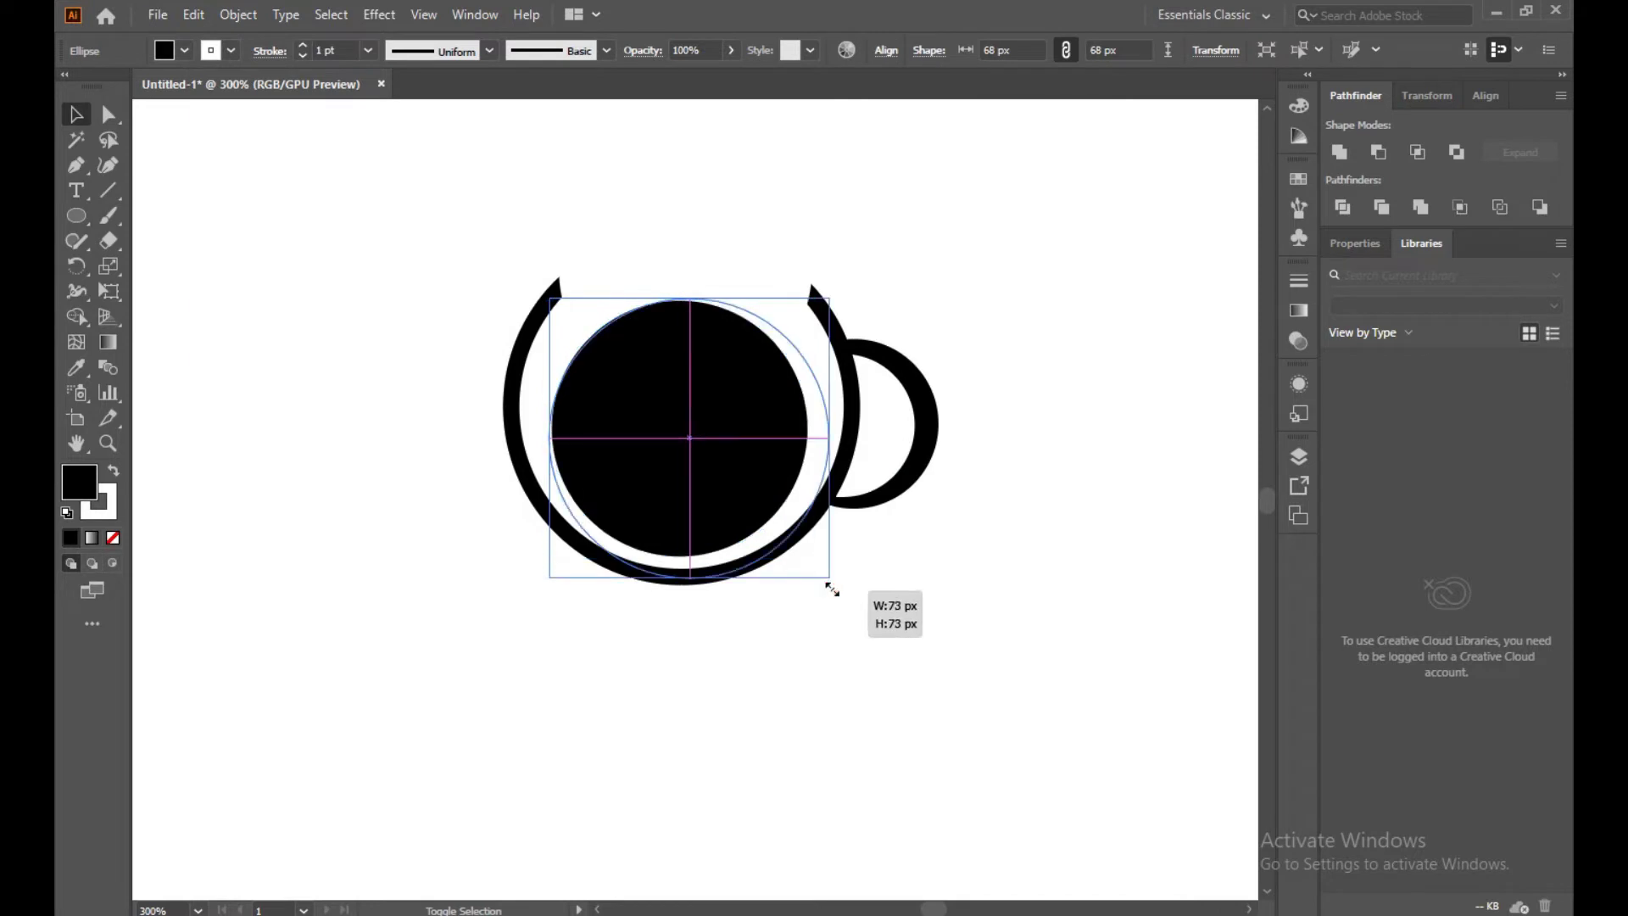
pyautogui.moveTo(807, 559); pyautogui.dragTo(828, 580)
pyautogui.moveTo(708, 423); pyautogui.dragTo(700, 424)
pyautogui.click(840, 673)
pyautogui.click(714, 440)
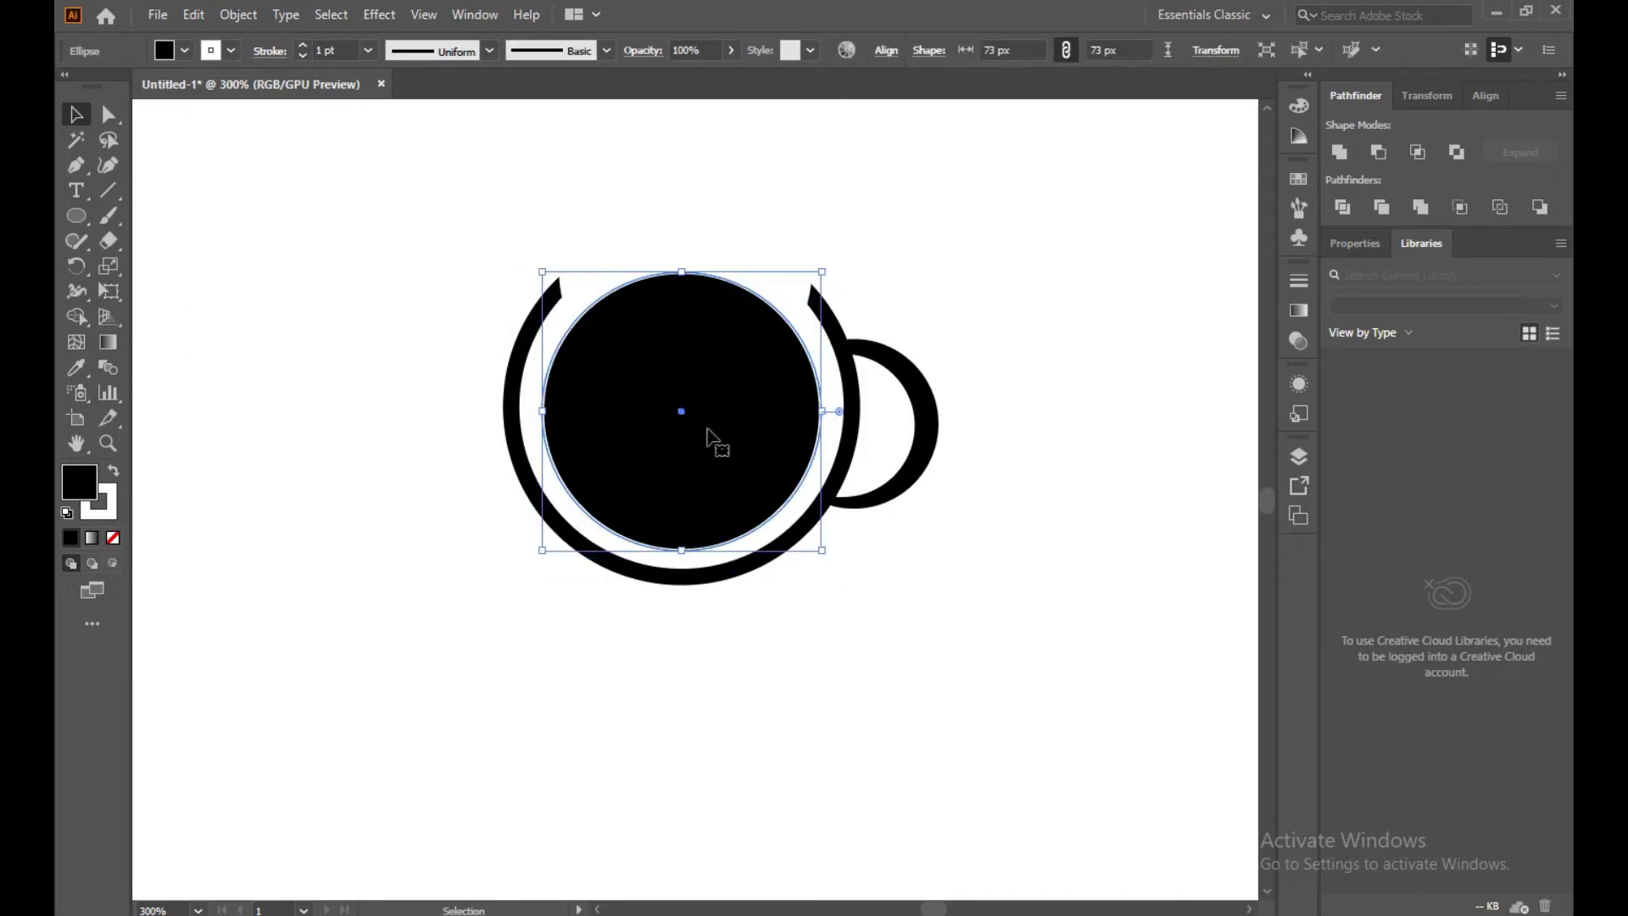
pyautogui.press('Down')
pyautogui.press('Down')
pyautogui.press('Down')
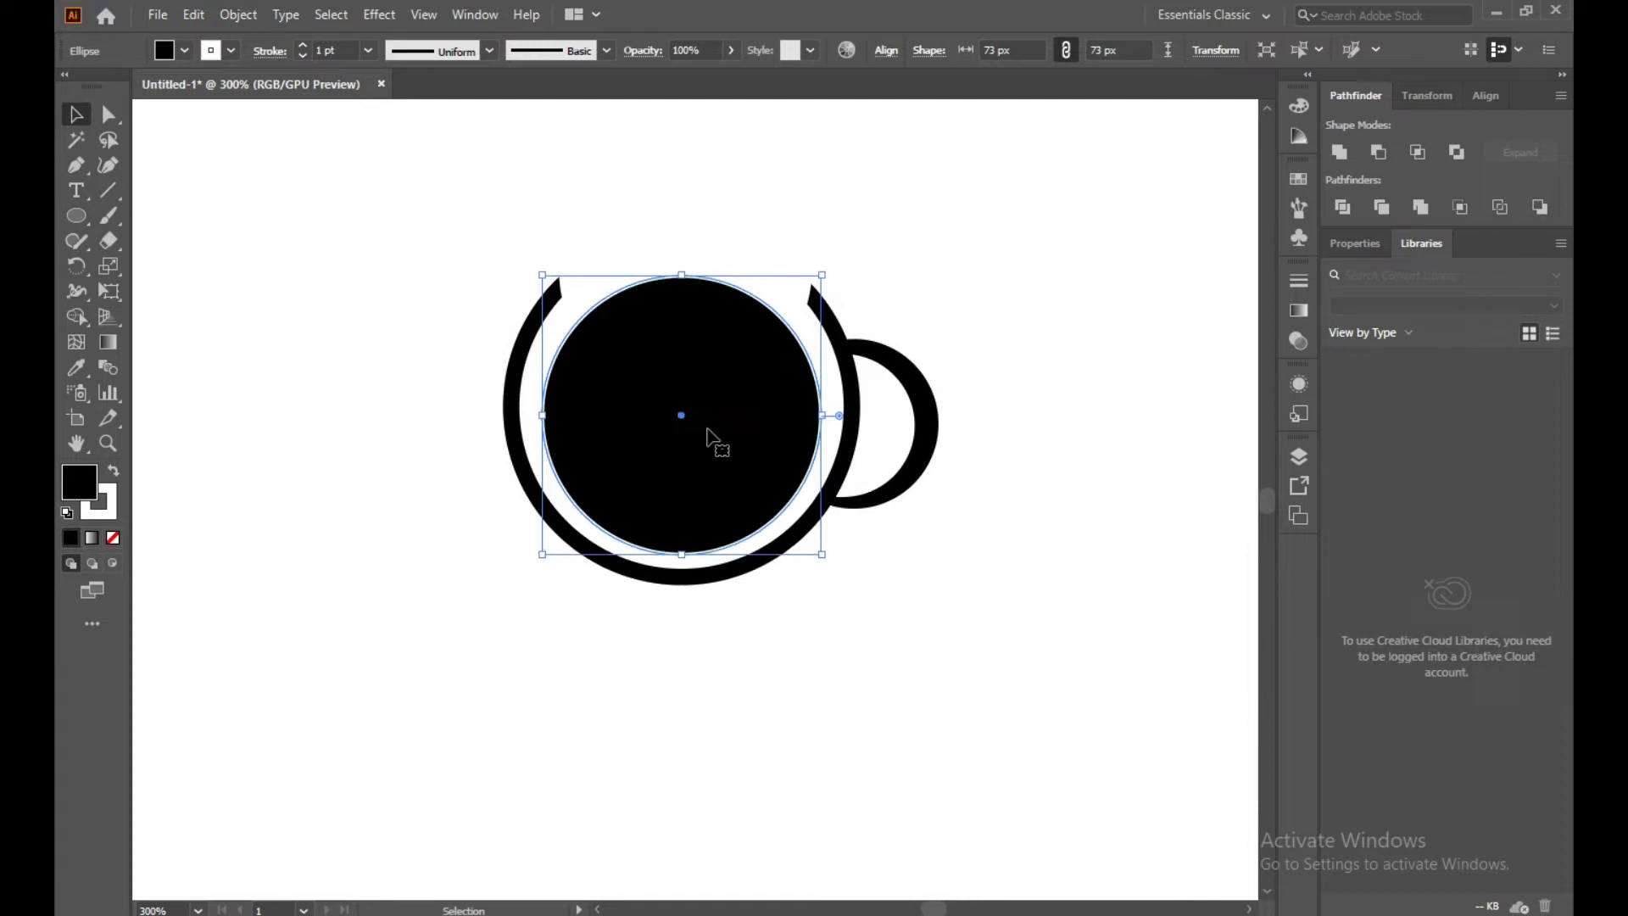
# Scale the inner circle to 76 px and nudge it to centre in the ring
pyautogui.click(429, 436)
pyautogui.click(633, 409)
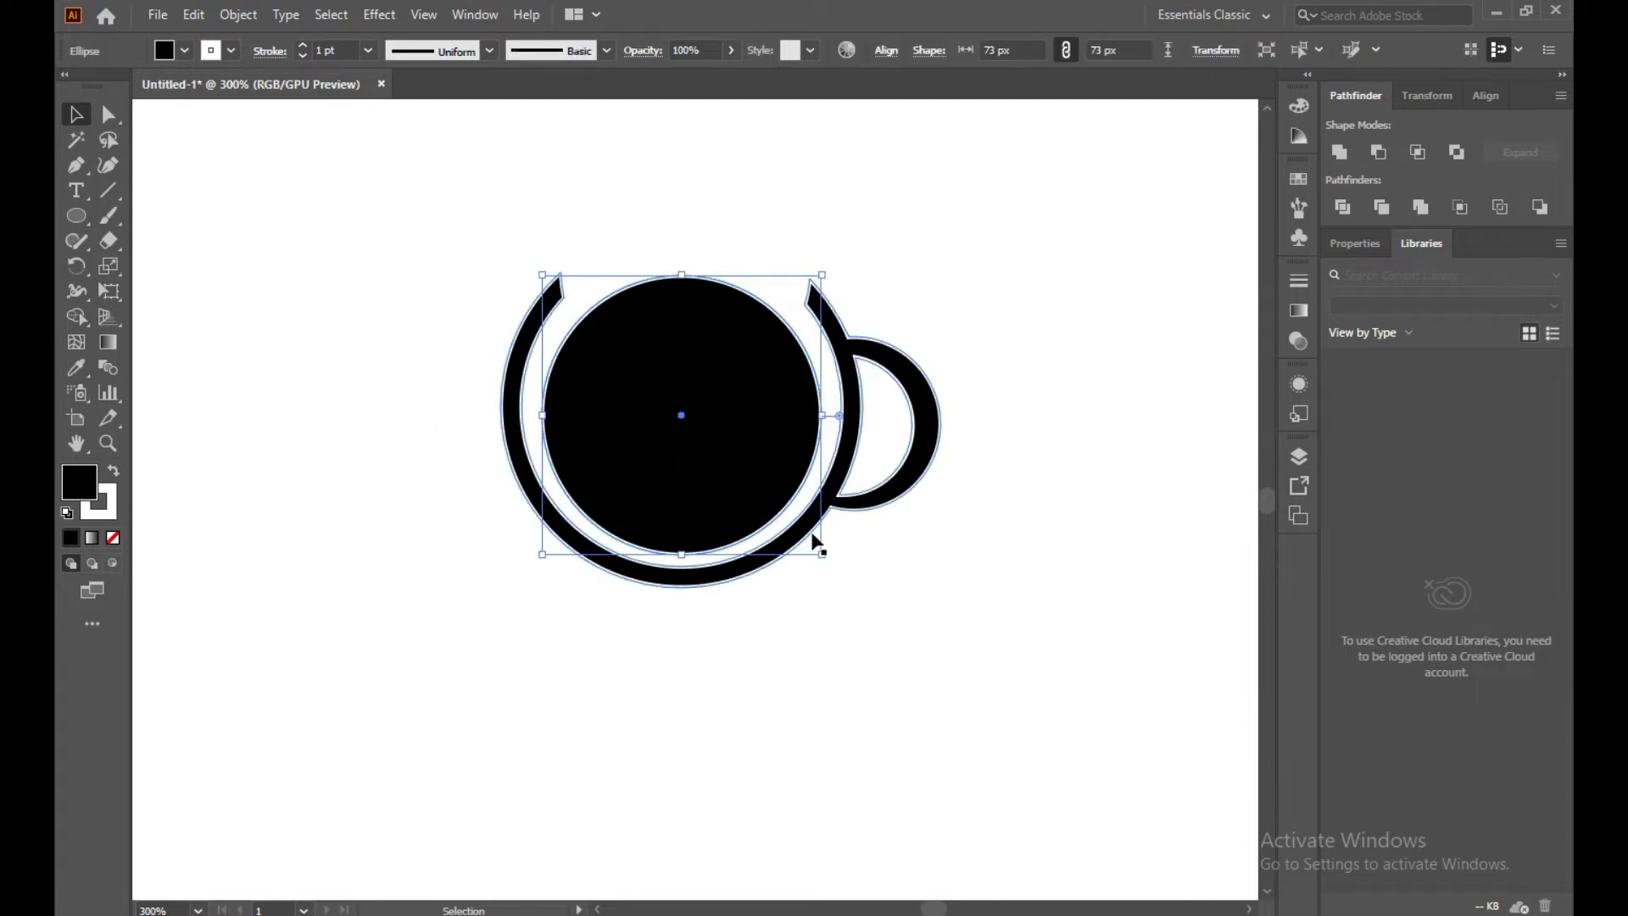
pyautogui.moveTo(822, 553); pyautogui.dragTo(841, 564)
pyautogui.click(1094, 597)
pyautogui.click(729, 464)
pyautogui.press('Left')
pyautogui.press('Up')
pyautogui.press('Up')
pyautogui.press('Up')
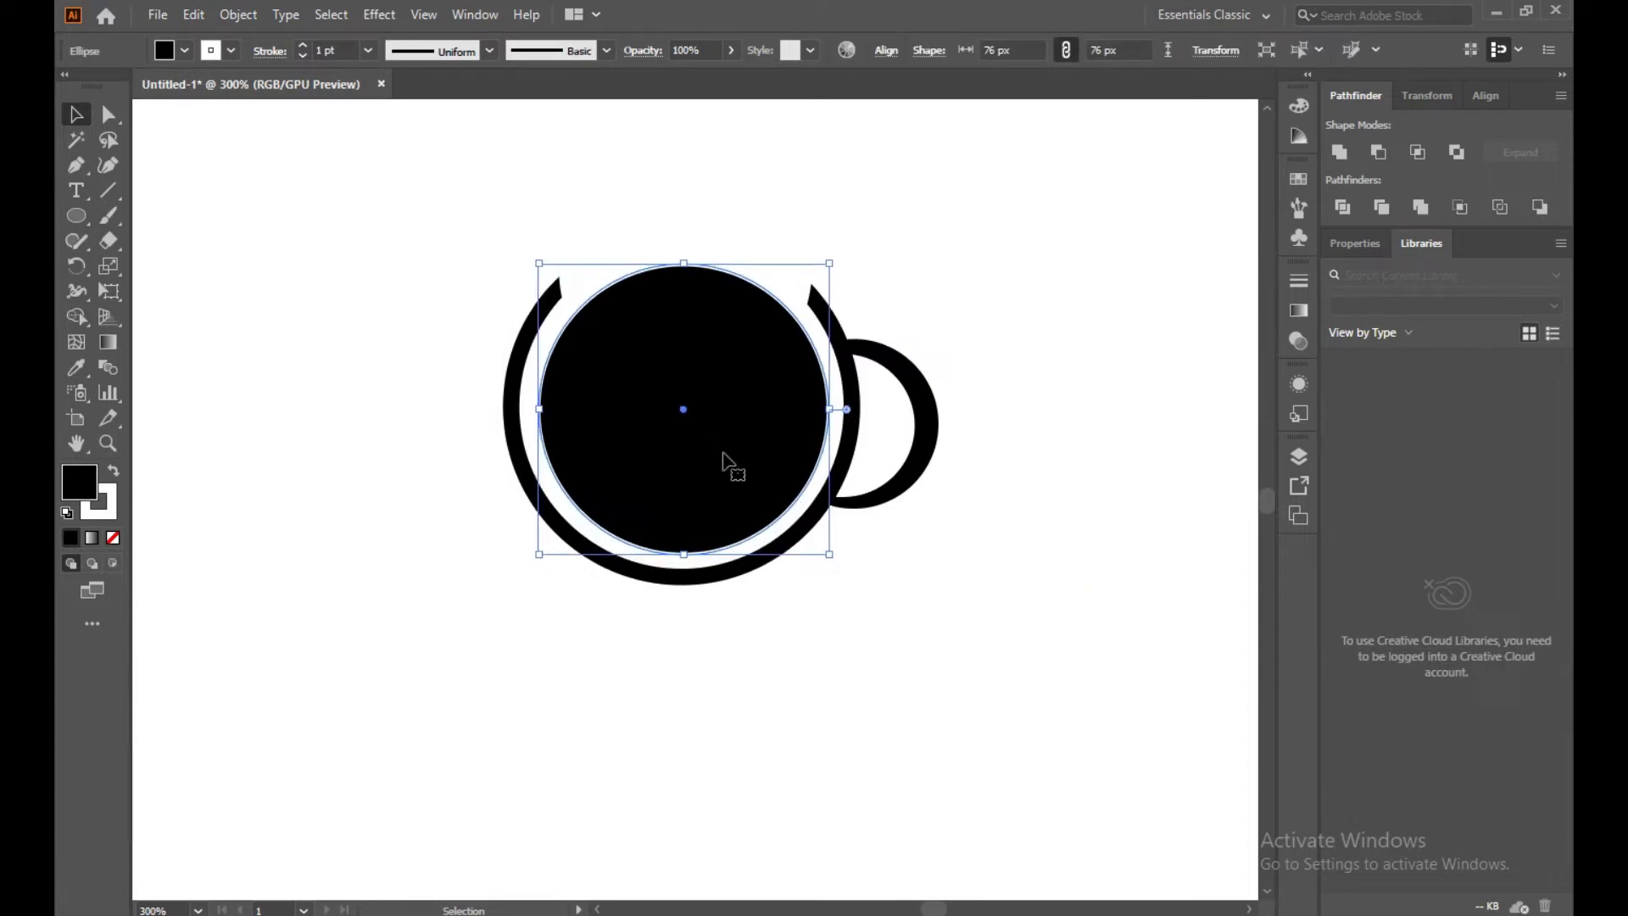
pyautogui.press('Left')
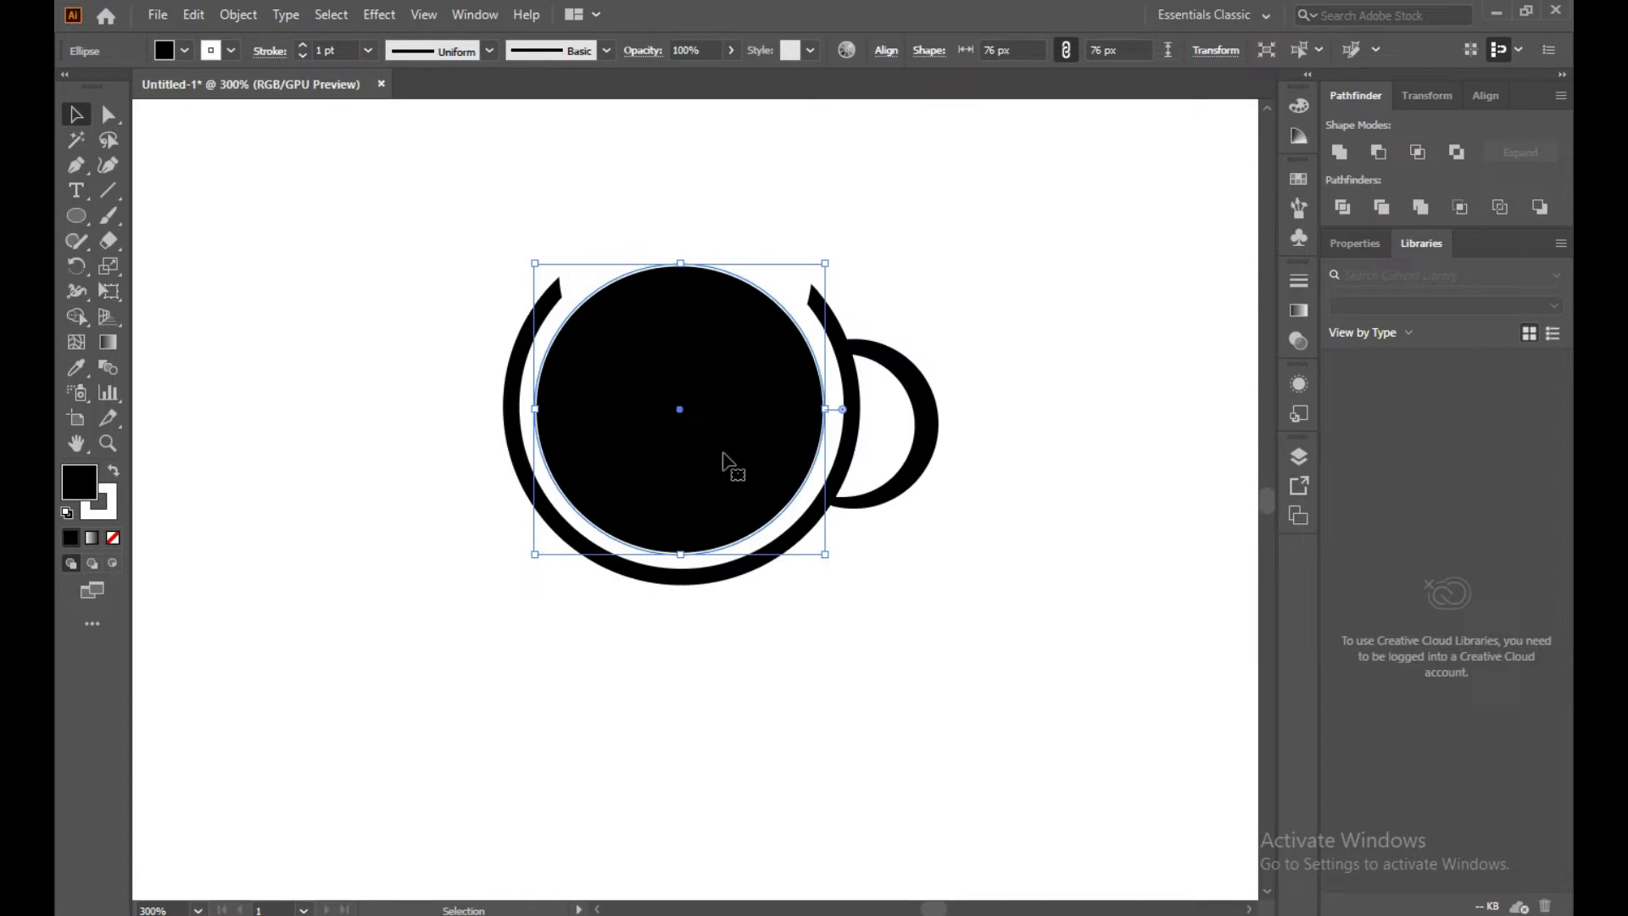
# Zoom in and start a Pen path at the inner circle's left edge
pyautogui.hotkey('ctrl', 'shift', 'a')
pyautogui.press('p')
pyautogui.hotkey('ctrl', '+')
pyautogui.hotkey('ctrl', '+')
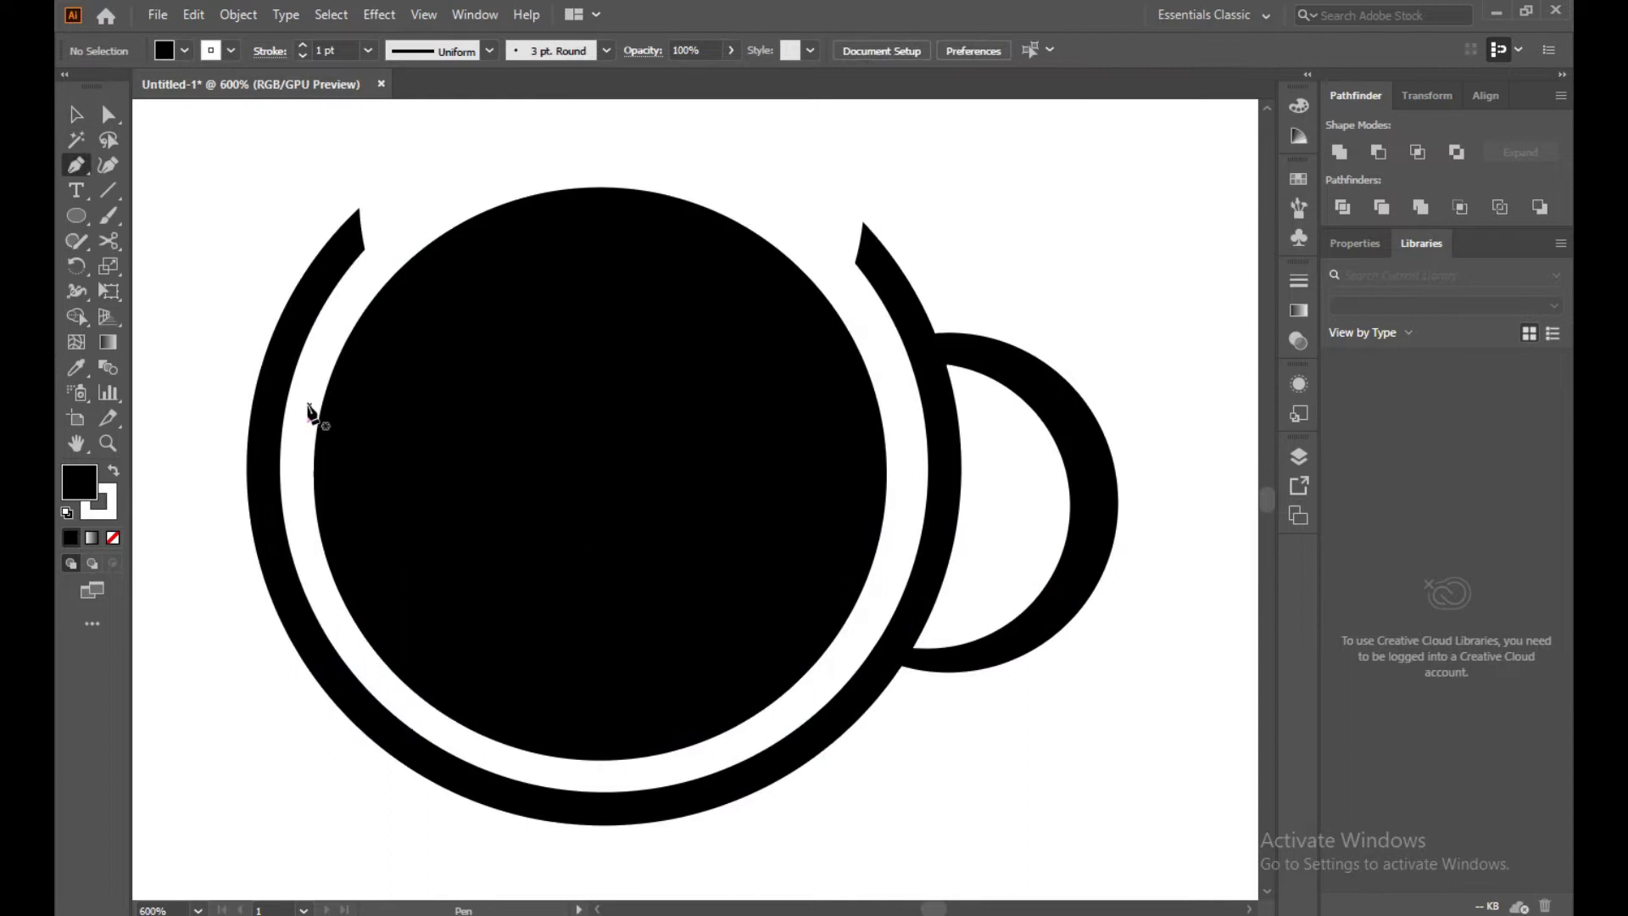
pyautogui.click(307, 405)
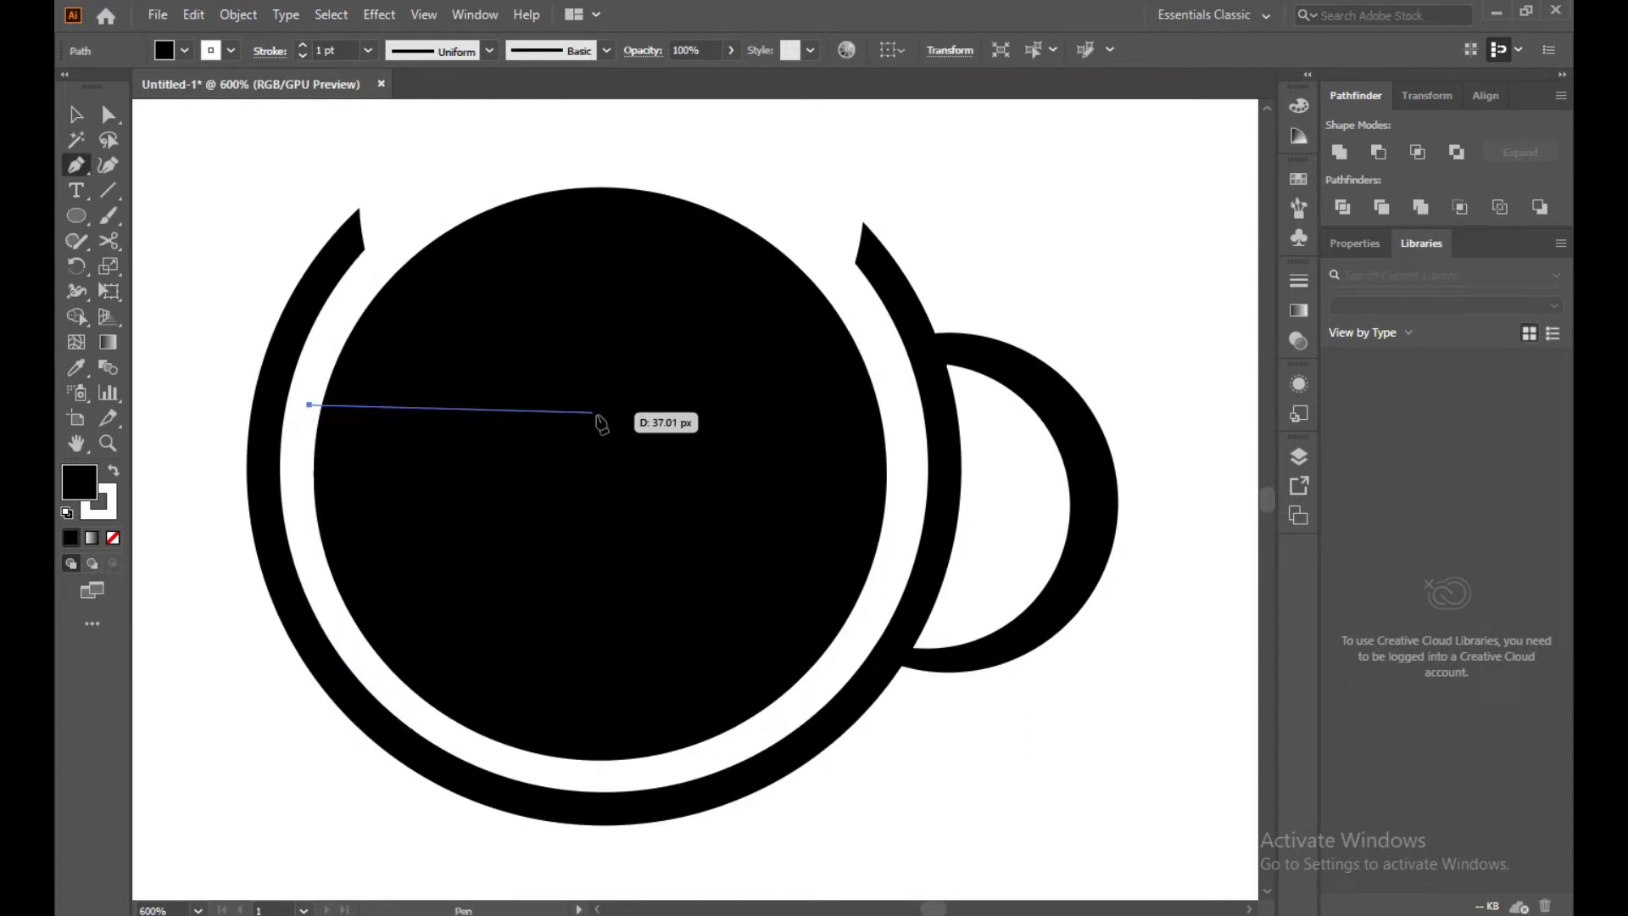
pyautogui.hotkey('ctrl', 'z')
pyautogui.hotkey('ctrl', 'shift', 'a')
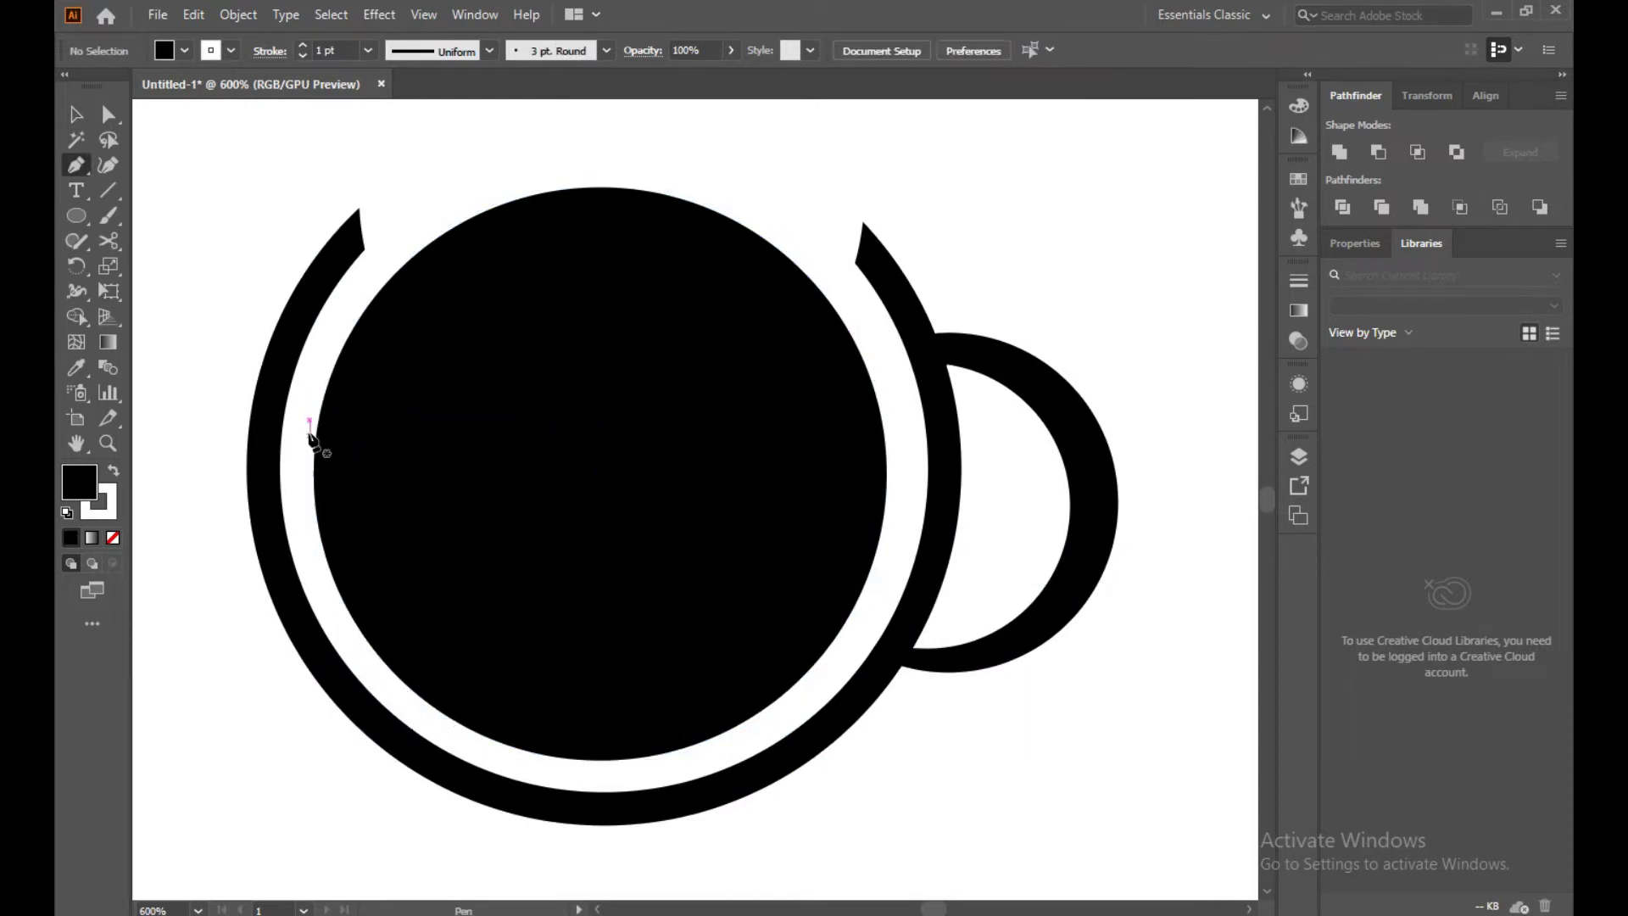
pyautogui.click(294, 435)
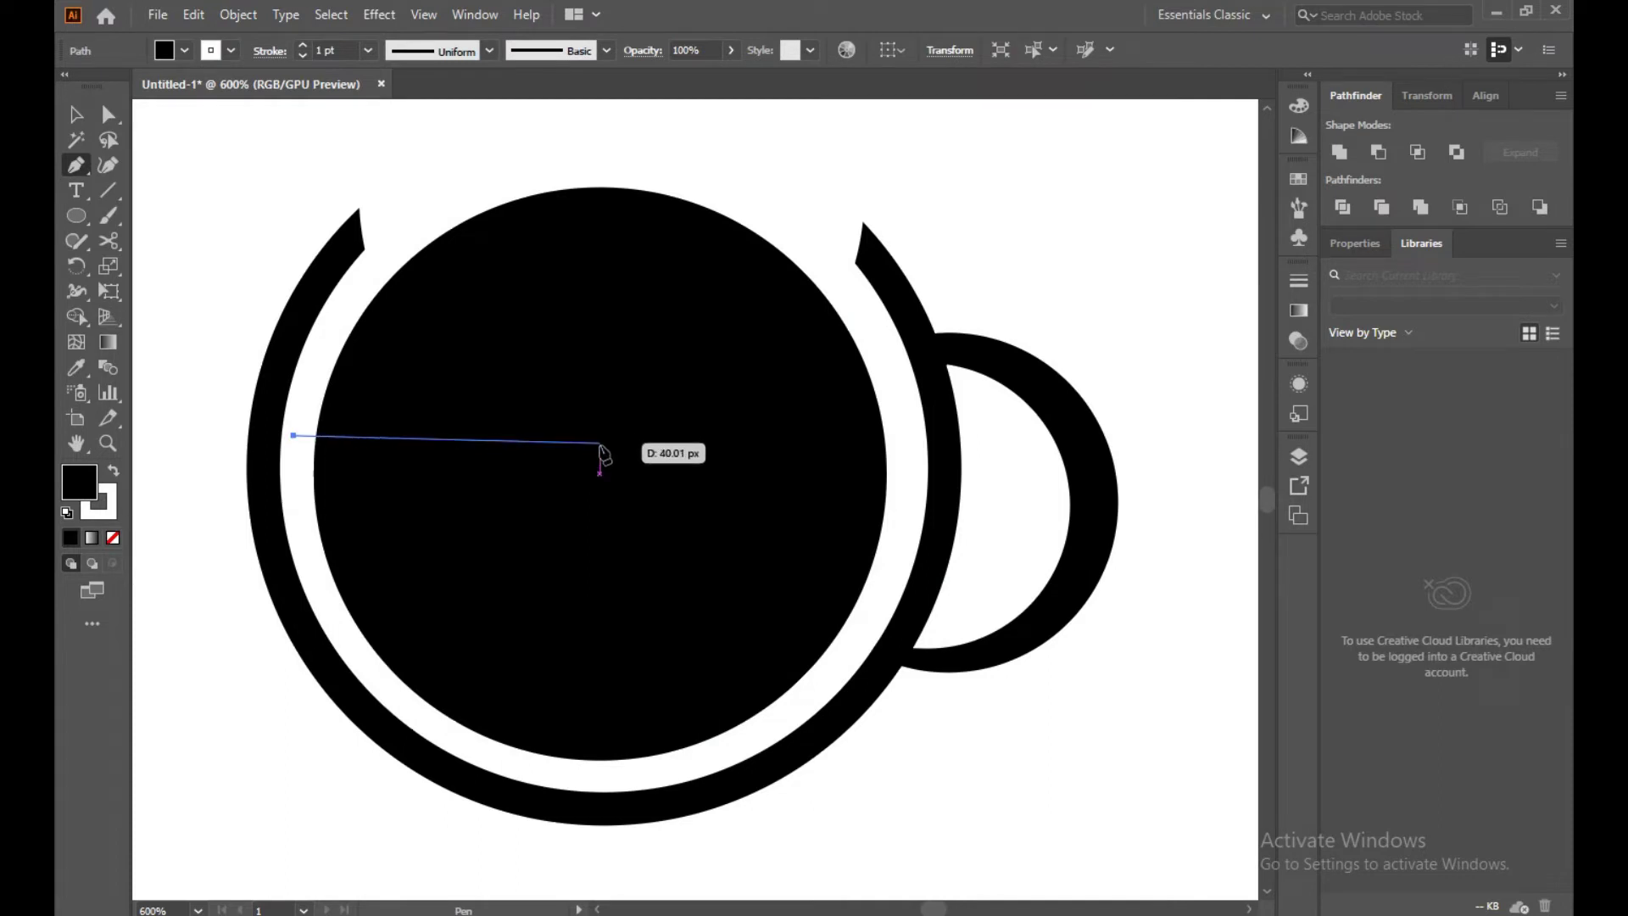
# Draw the wavy curve across the circle to its right edge and up toward the drop's top
pyautogui.keyDown('shift'); pyautogui.click(600, 435); pyautogui.keyUp('shift')
pyautogui.hotkey('ctrl', 'z')
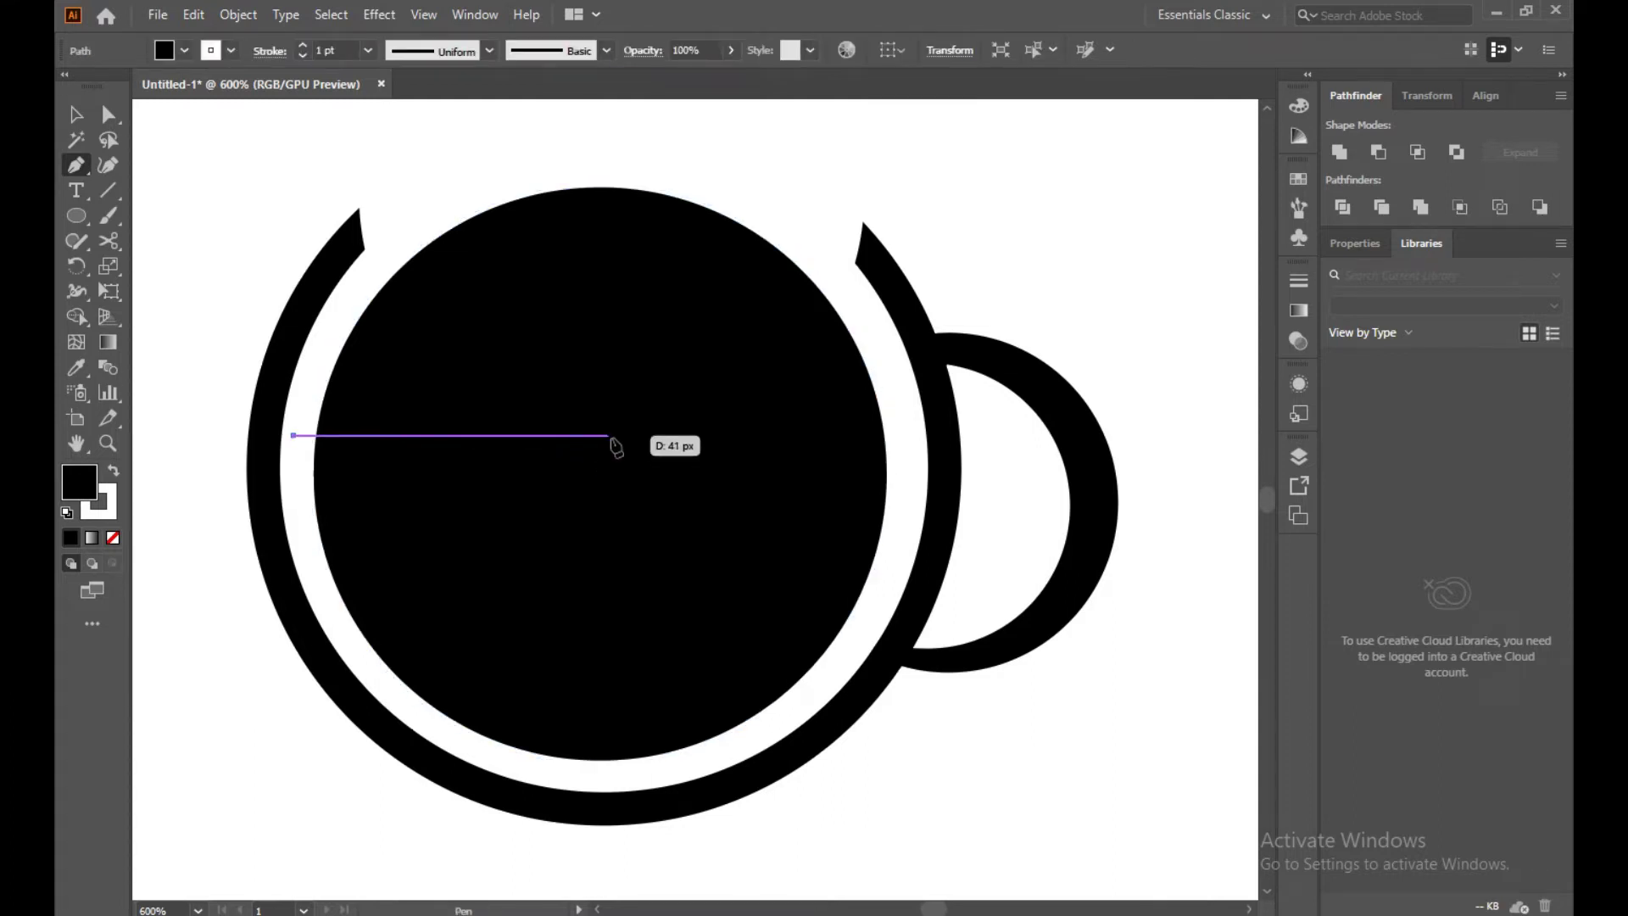
pyautogui.moveTo(609, 435)
pyautogui.mouseDown()
pyautogui.moveTo(621, 473)
pyautogui.moveTo(761, 291)
pyautogui.mouseUp()
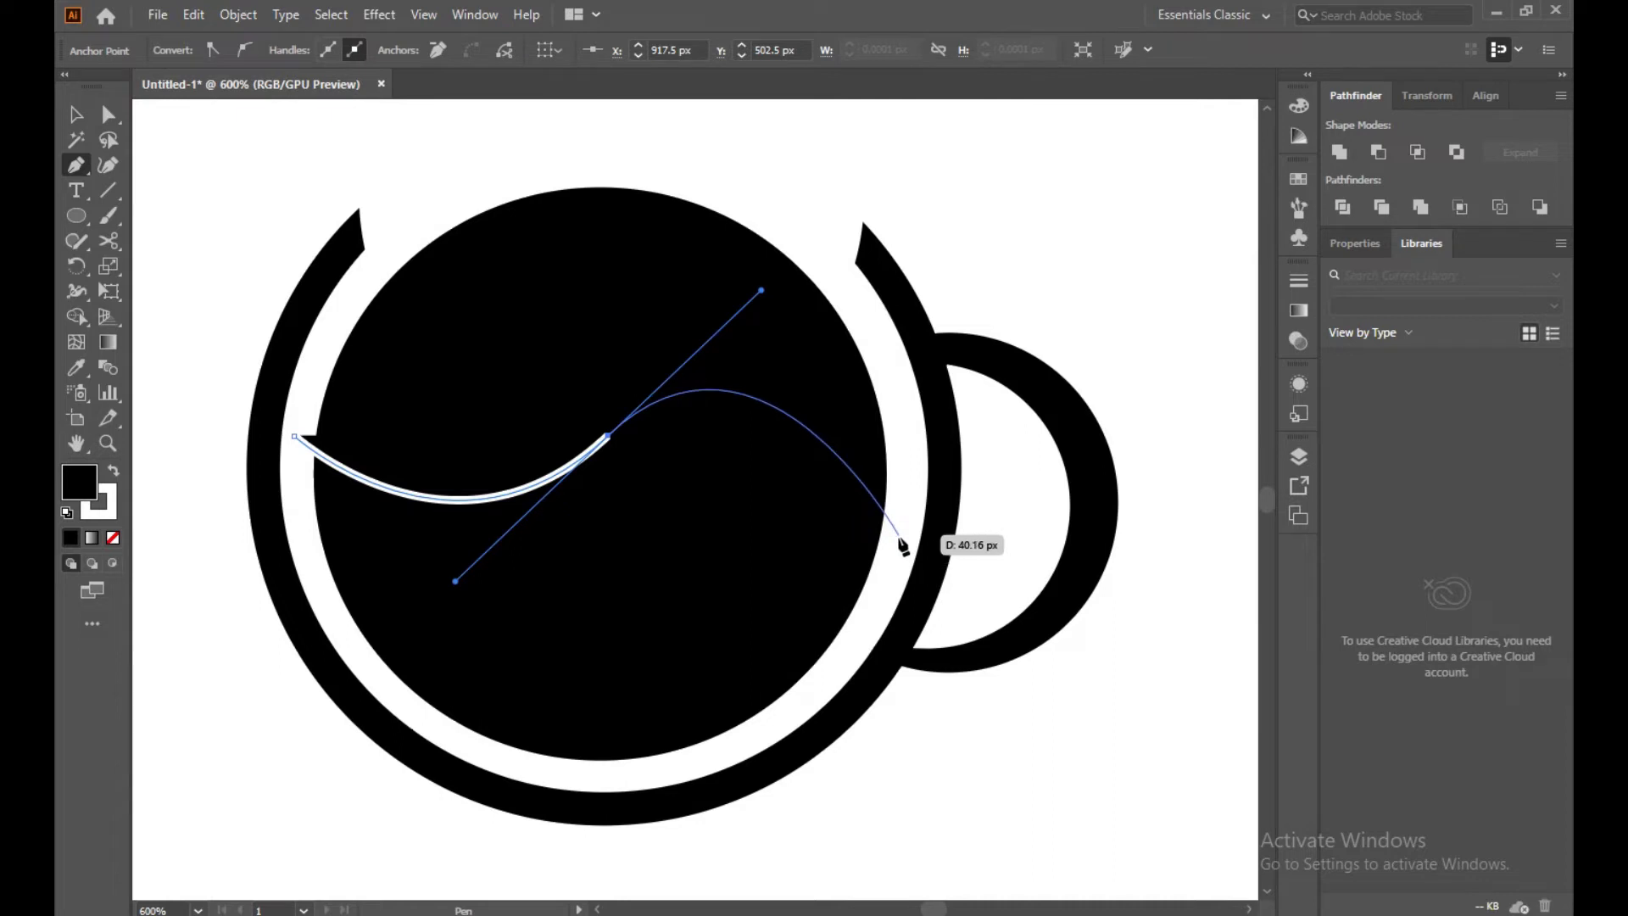
pyautogui.moveTo(898, 533); pyautogui.dragTo(736, 133)
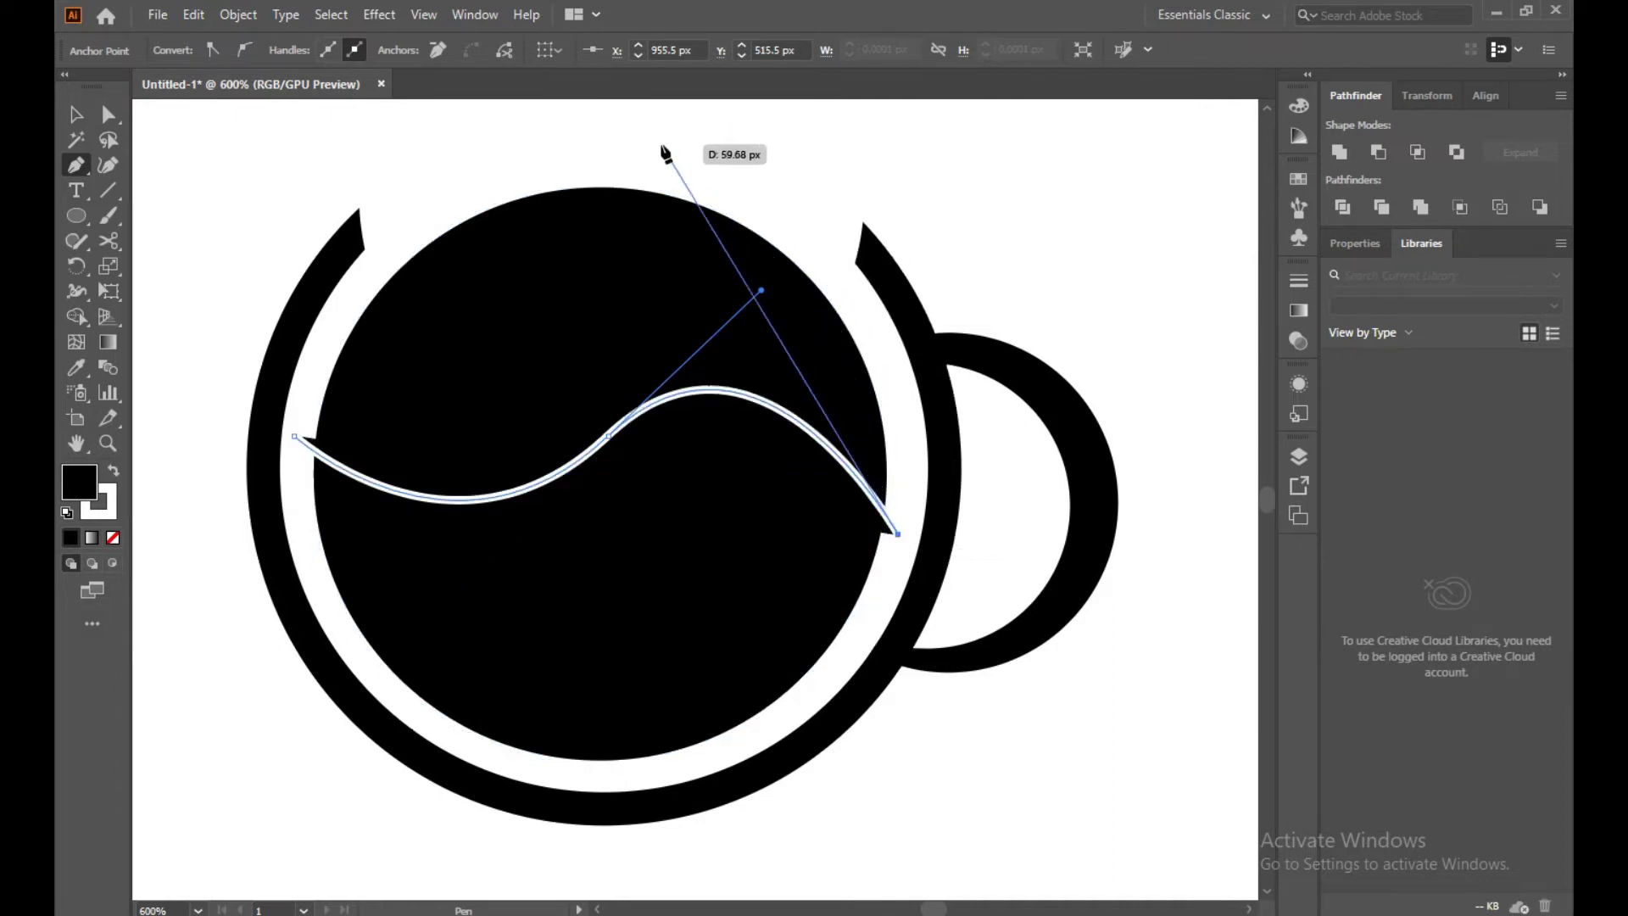
pyautogui.moveTo(736, 133)
pyautogui.mouseDown()
pyautogui.moveTo(640, 136)
pyautogui.moveTo(555, 109)
pyautogui.moveTo(602, 290)
pyautogui.moveTo(563, 408)
pyautogui.moveTo(666, 477)
pyautogui.moveTo(584, 463)
pyautogui.moveTo(598, 496)
pyautogui.moveTo(519, 462)
pyautogui.moveTo(468, 404)
pyautogui.moveTo(468, 336)
pyautogui.mouseUp()
# Add a sharp top point and close the teardrop path at its start
pyautogui.scroll(-3, 566, 413)
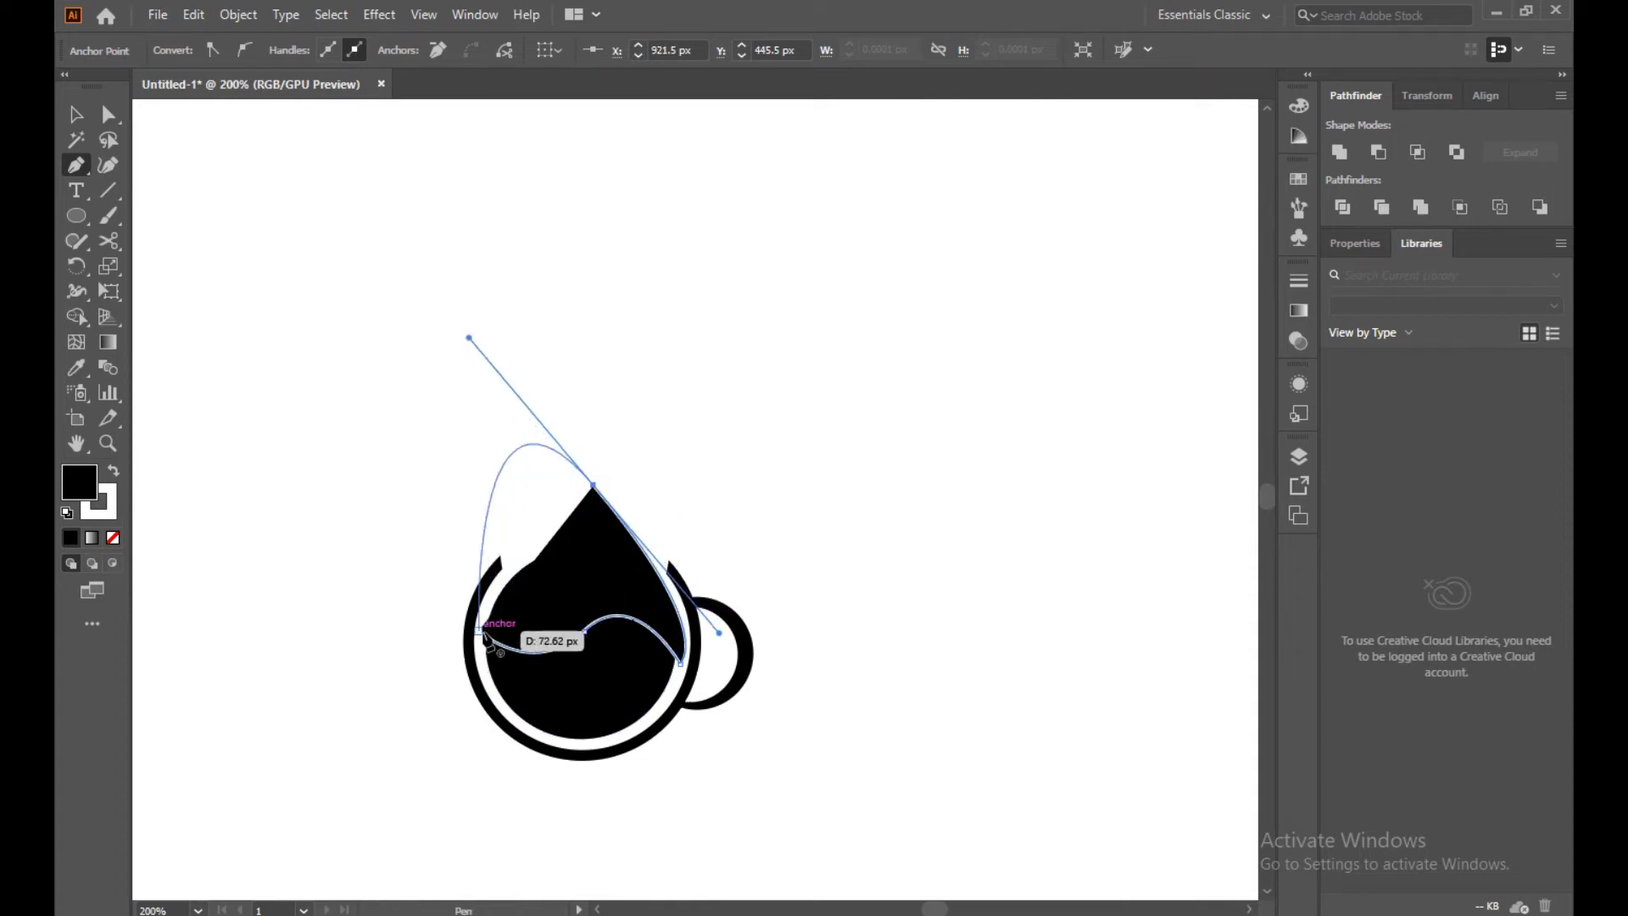
pyautogui.click(594, 487)
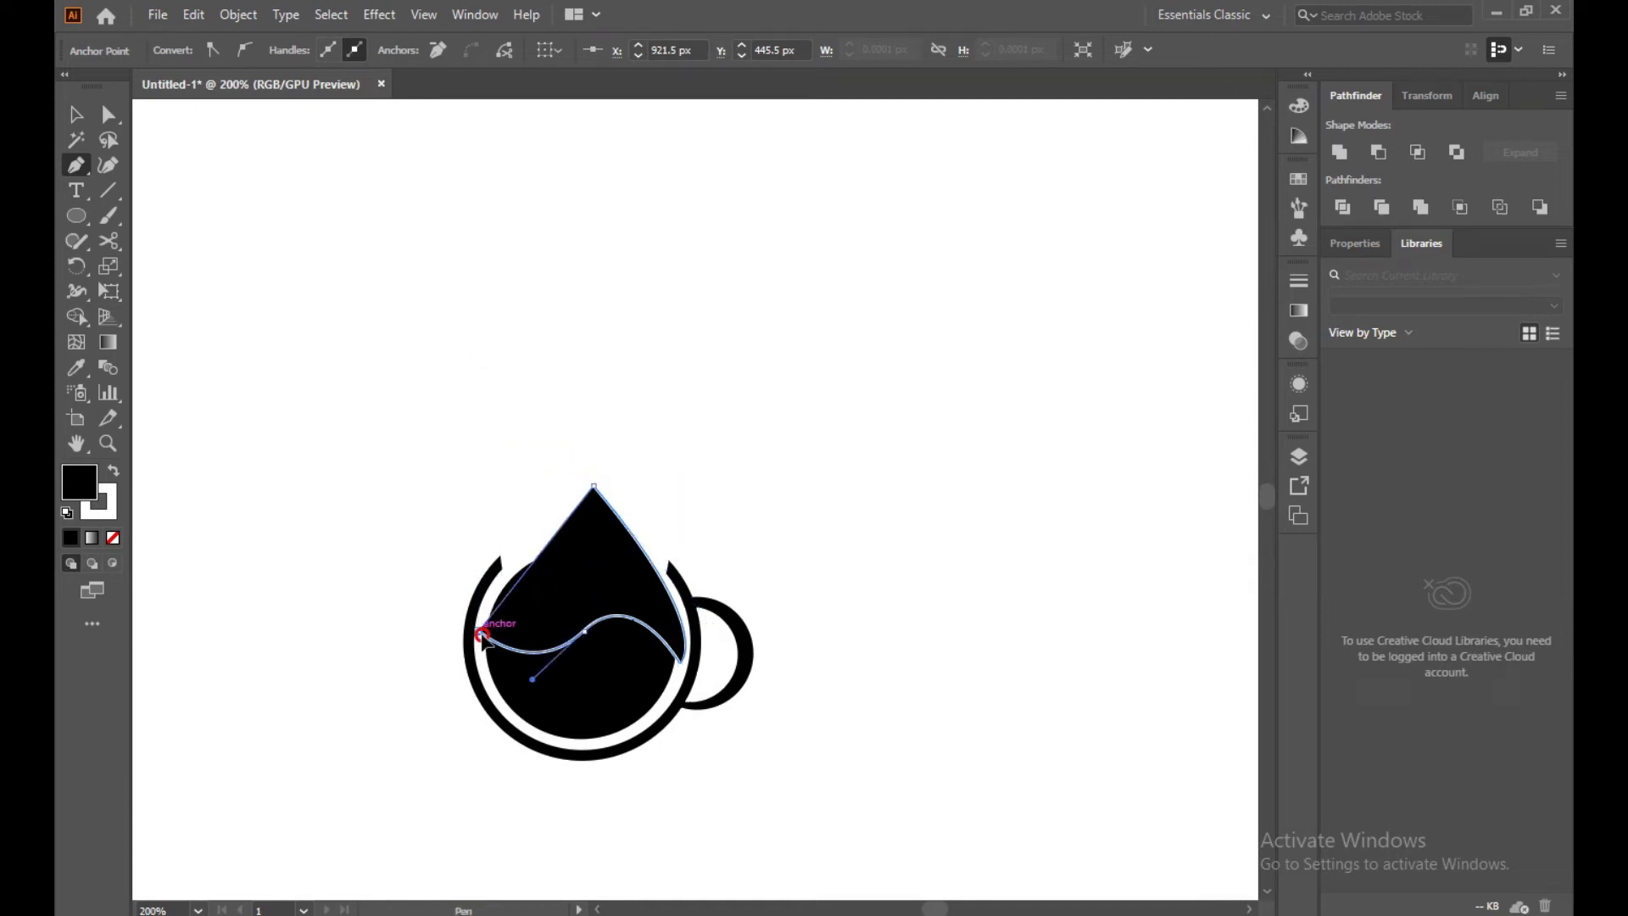
pyautogui.moveTo(482, 636); pyautogui.dragTo(489, 670)
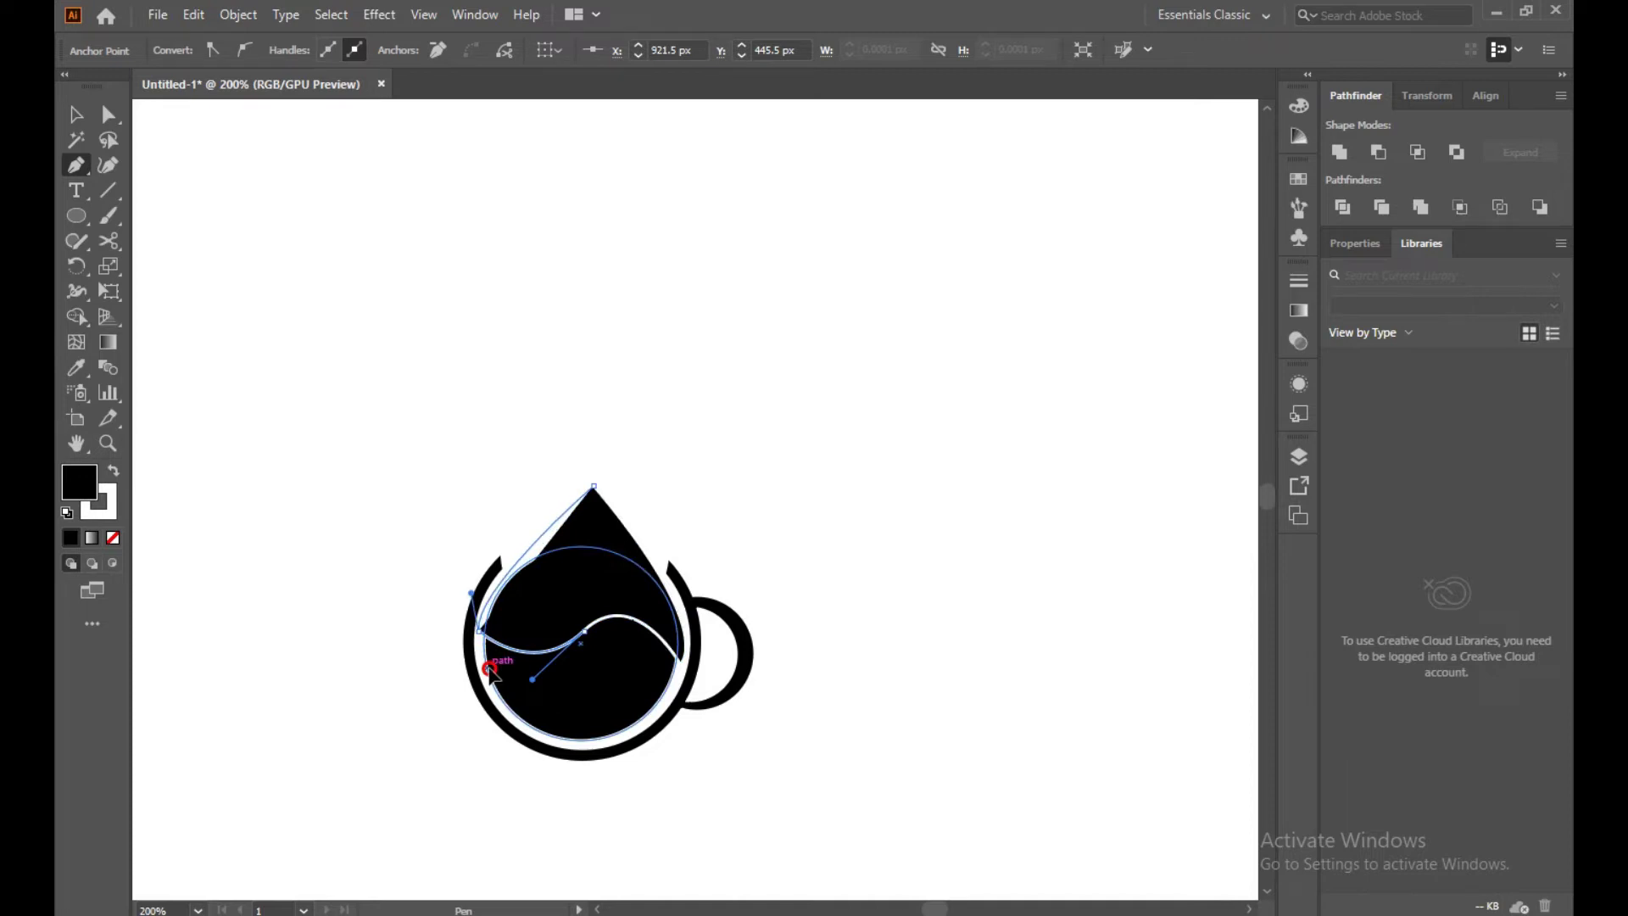
pyautogui.click(74, 113)
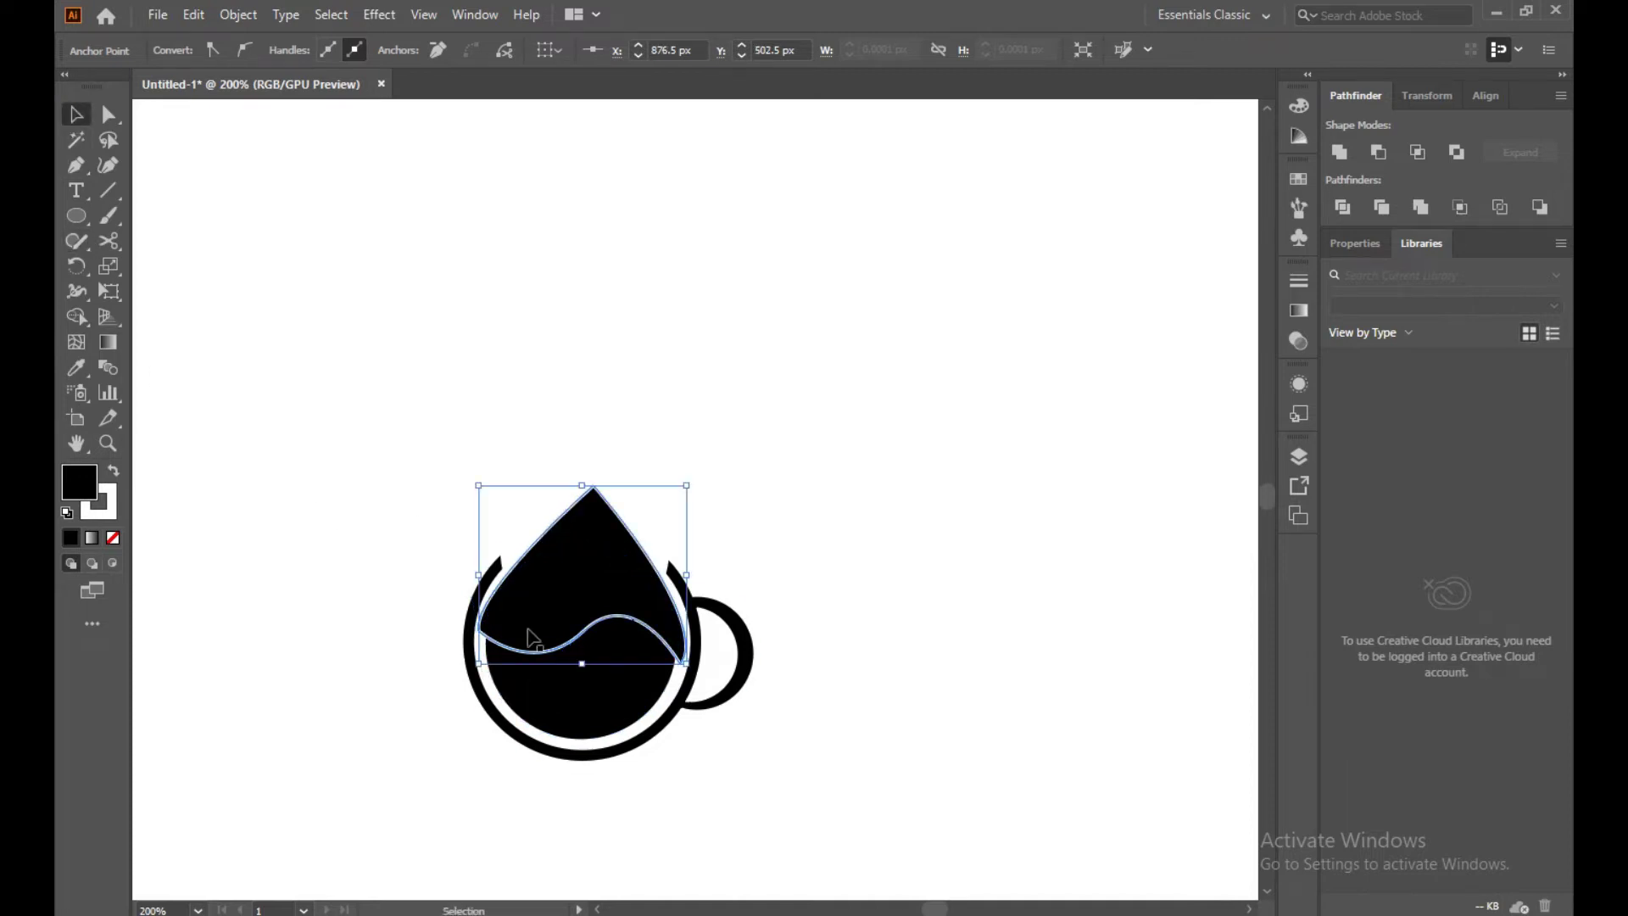
# Subtract the drop from the inner circle with Minus Front, leaving wave-topped coffee in the cup
pyautogui.click(534, 508)
pyautogui.click(562, 577)
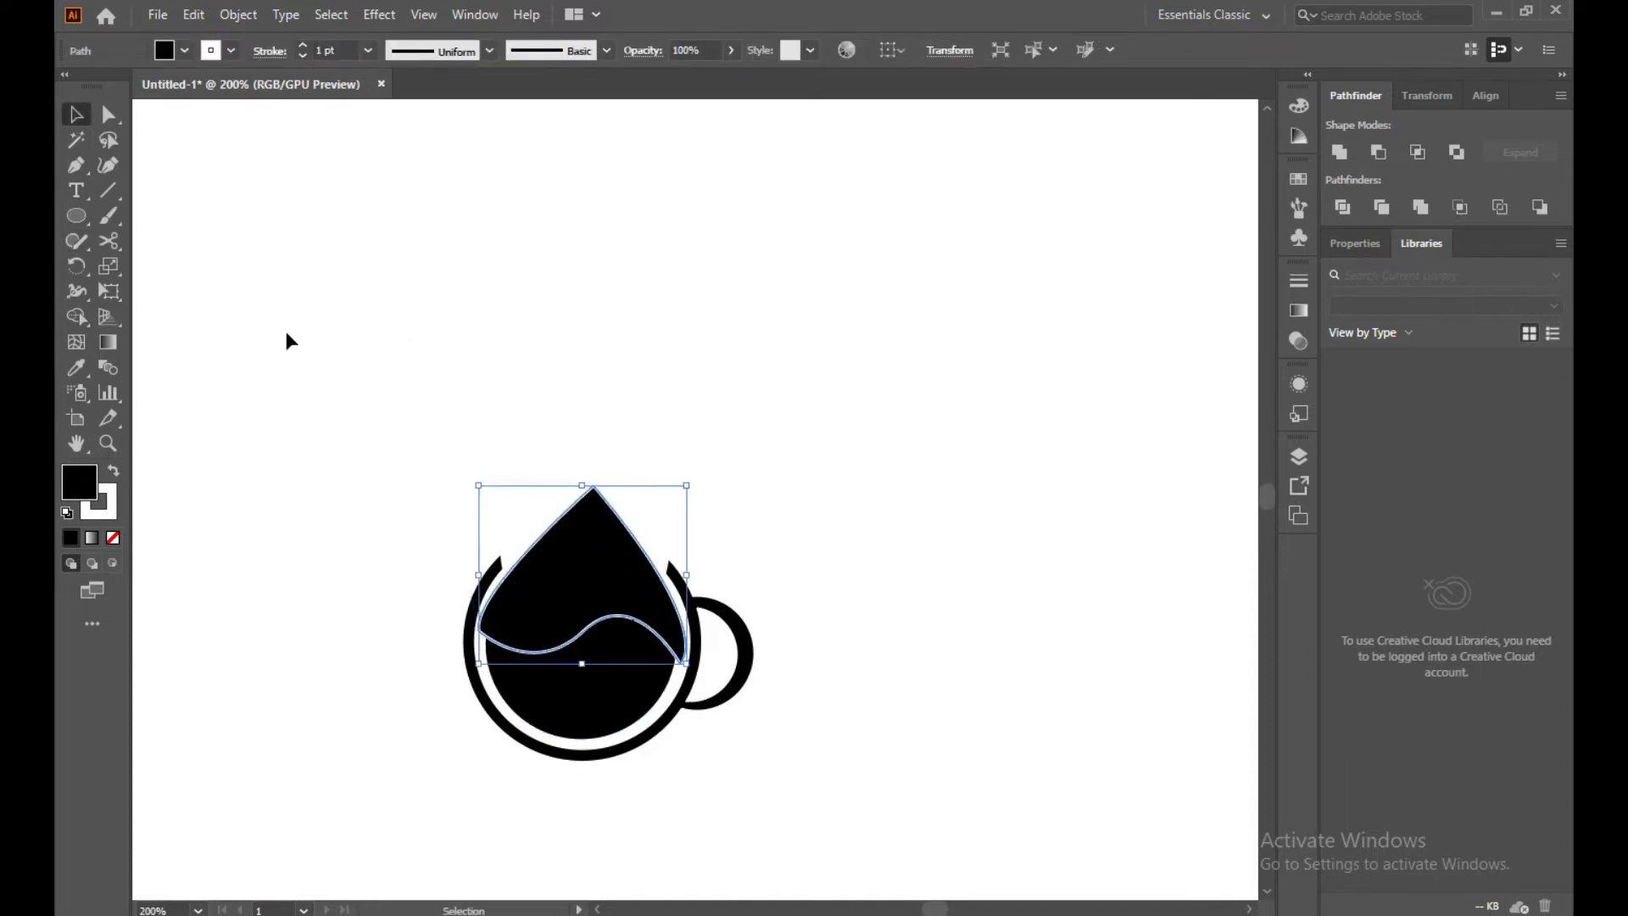
pyautogui.keyDown('shift'); pyautogui.click(542, 702); pyautogui.keyUp('shift')
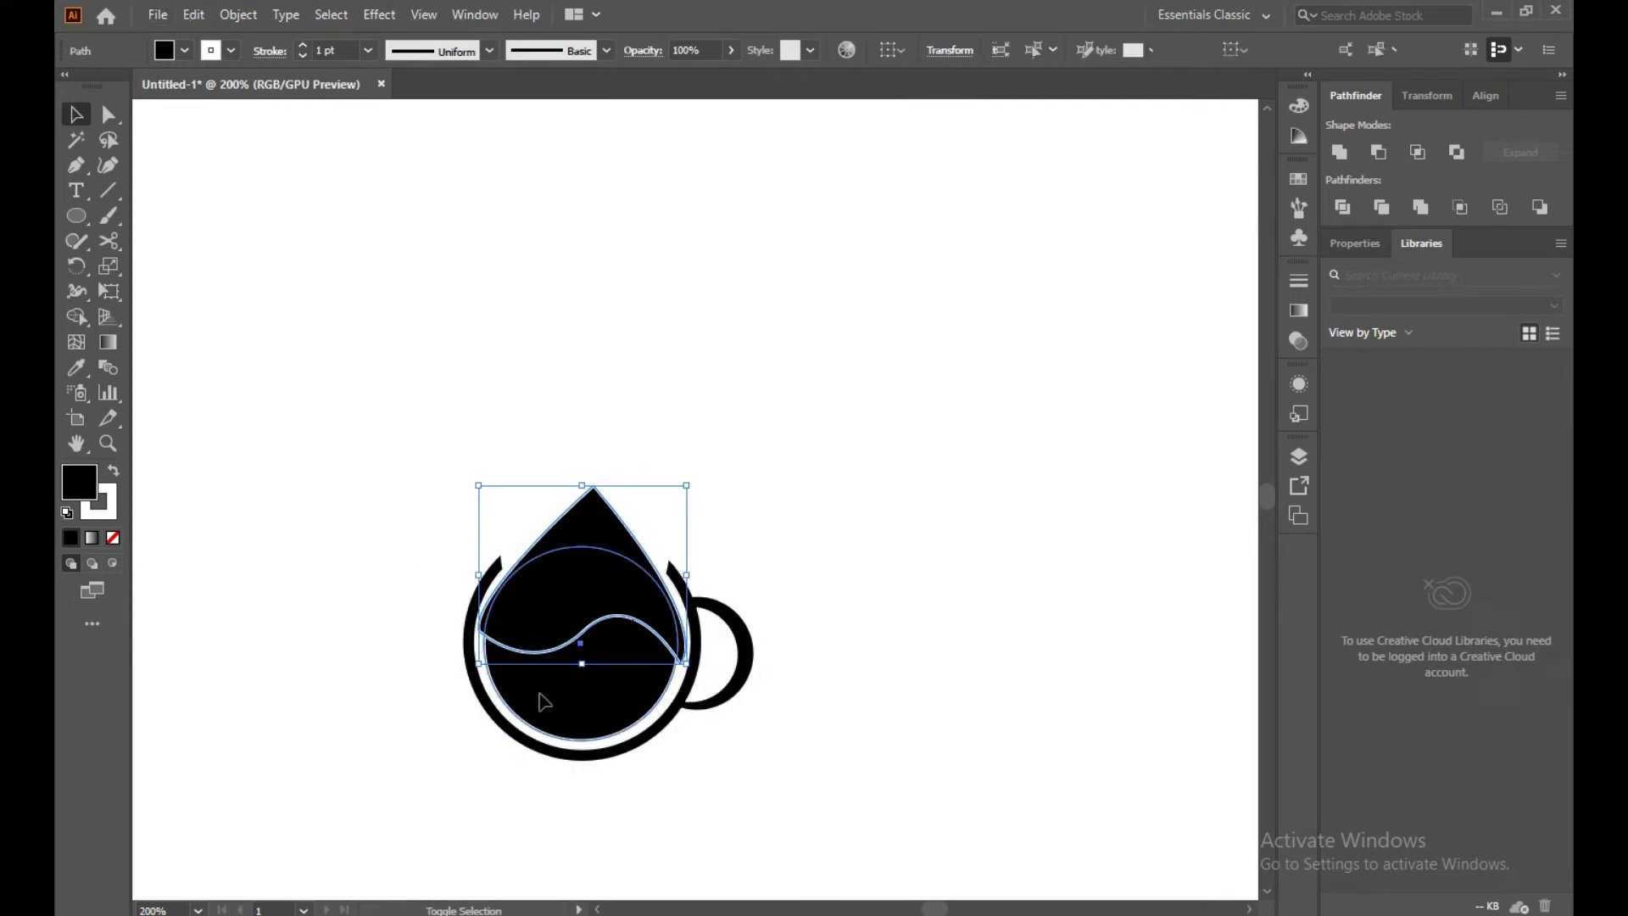
pyautogui.click(1379, 152)
pyautogui.click(918, 458)
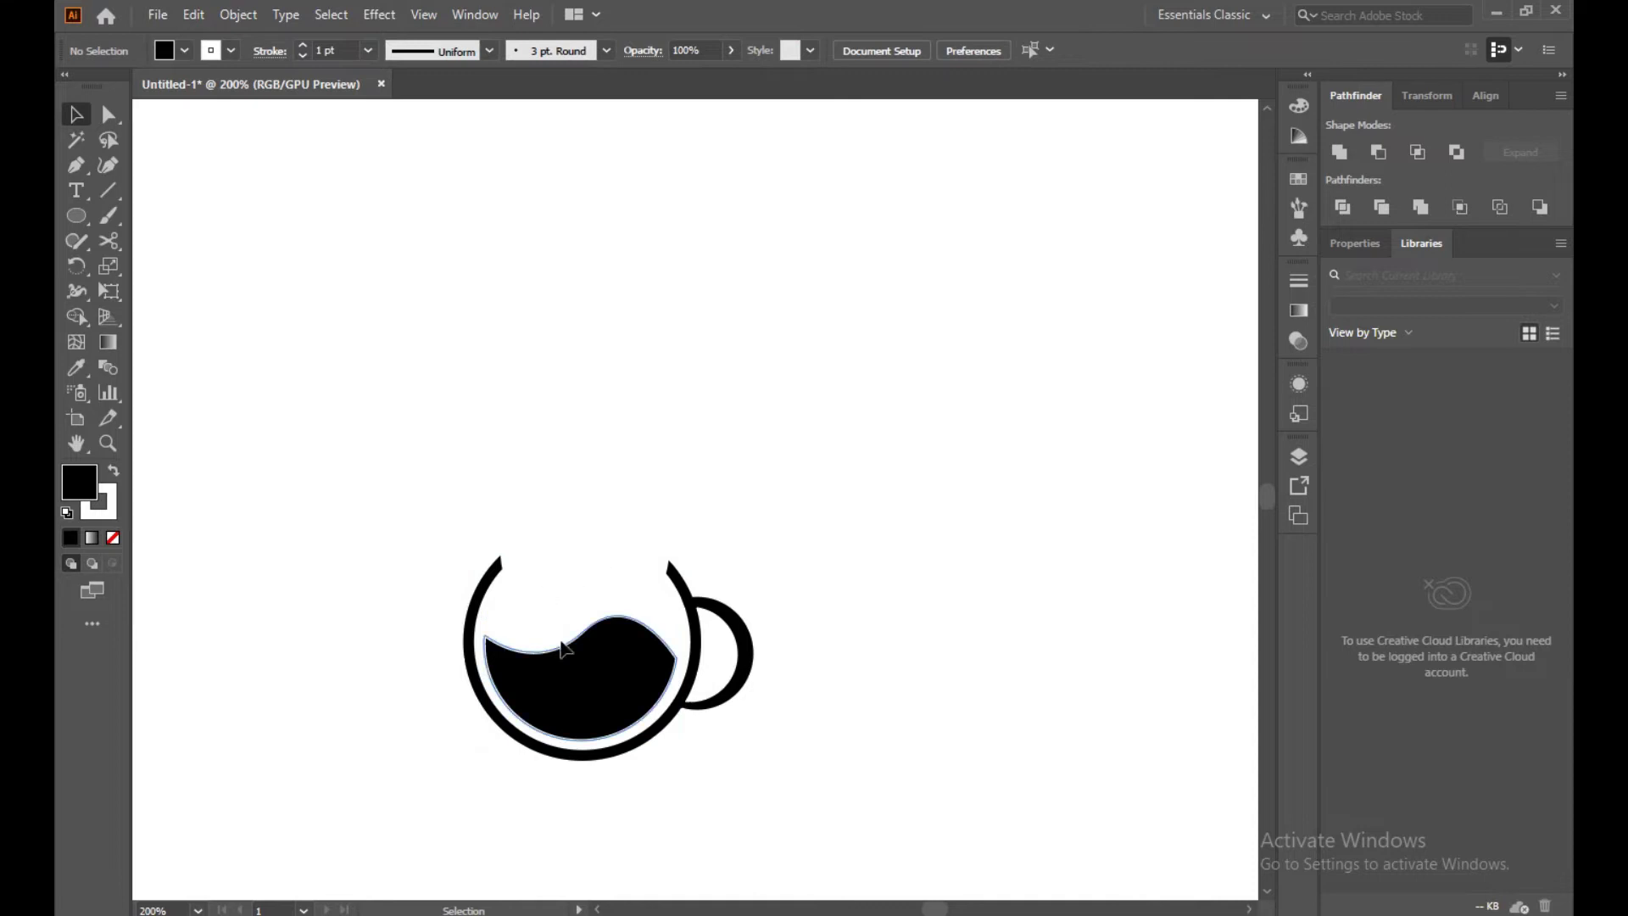
pyautogui.moveTo(276, 399); pyautogui.dragTo(666, 695)
pyautogui.click(836, 447)
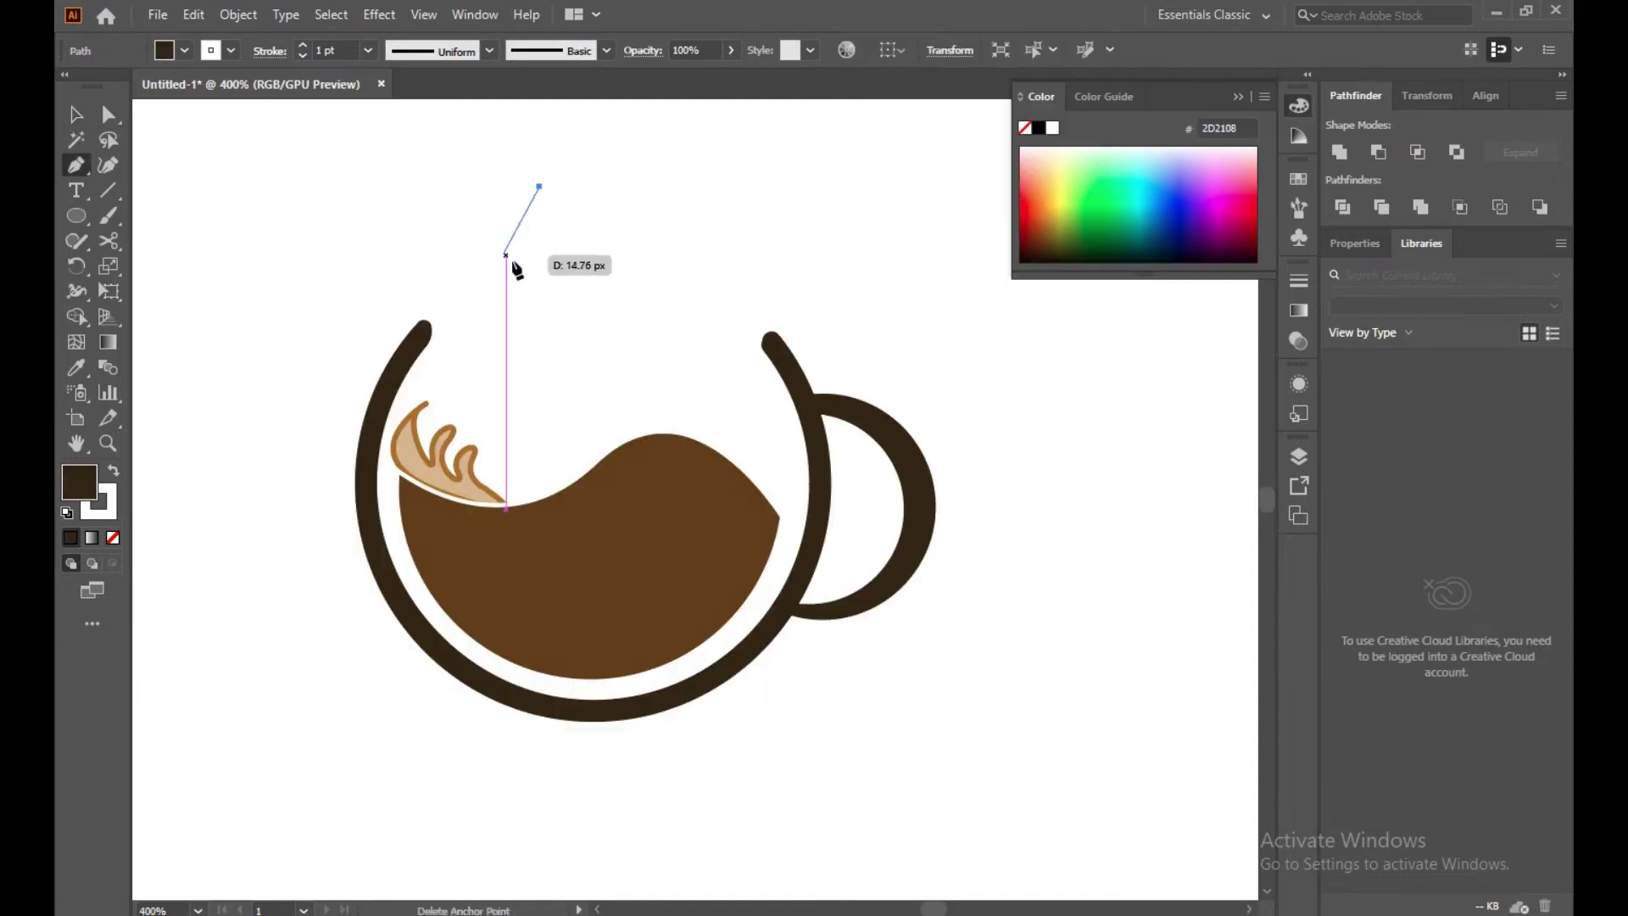
# Draw a closed, curved steam wisp above the coffee with a white fill and dark outline
pyautogui.moveTo(545, 304)
pyautogui.mouseDown()
pyautogui.moveTo(588, 369)
pyautogui.moveTo(532, 354)
pyautogui.moveTo(515, 424)
pyautogui.mouseUp()
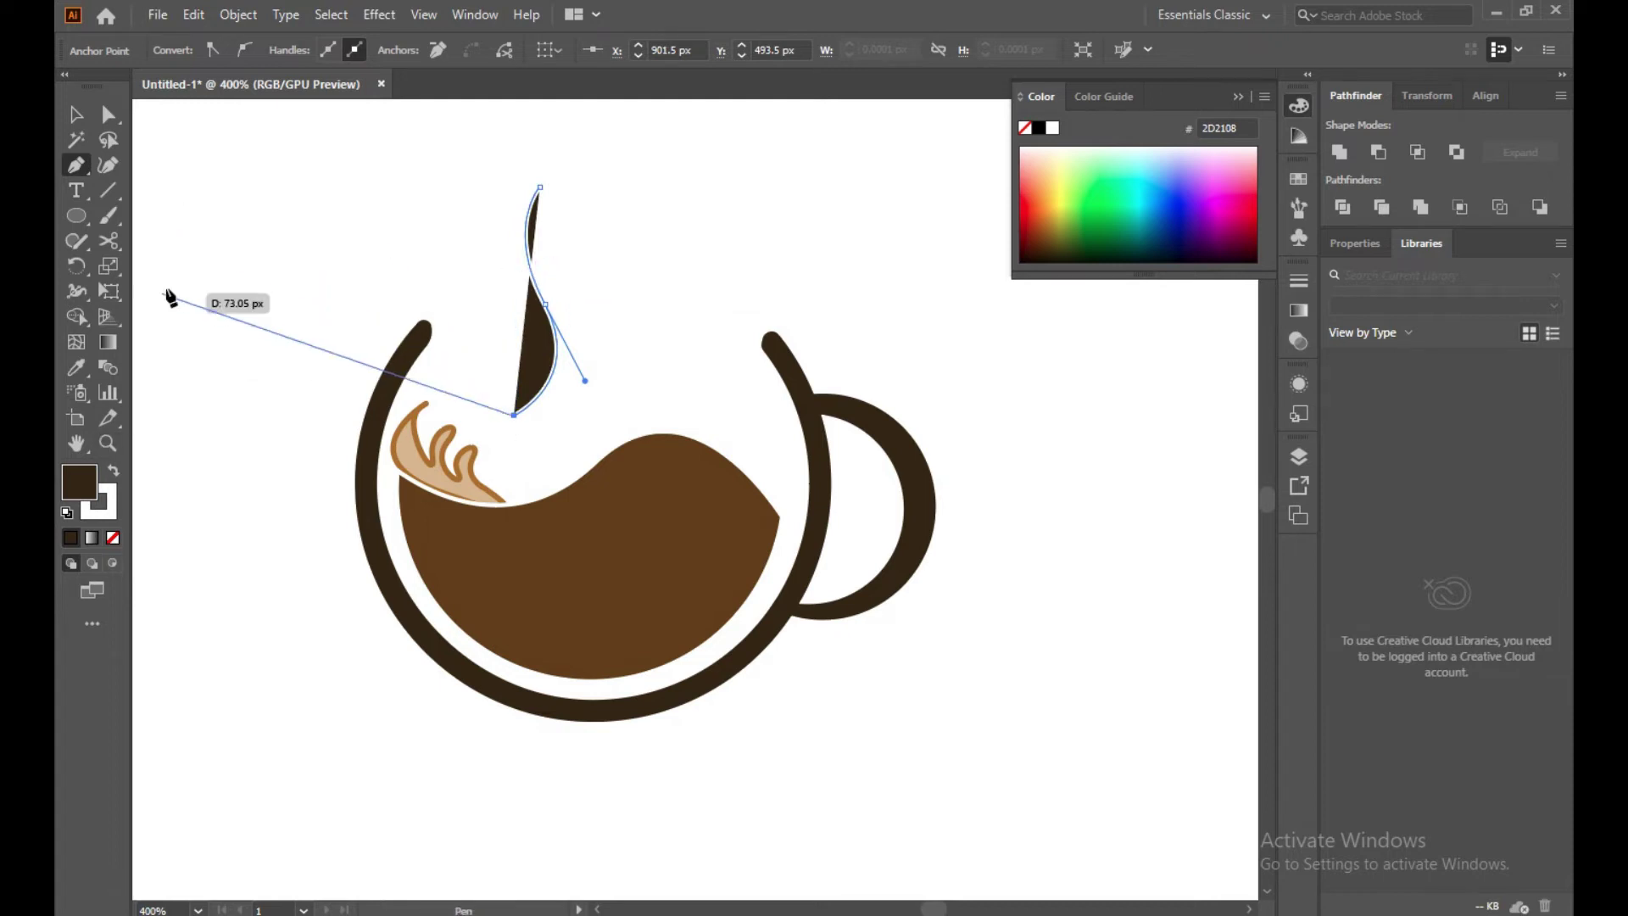
pyautogui.click(113, 473)
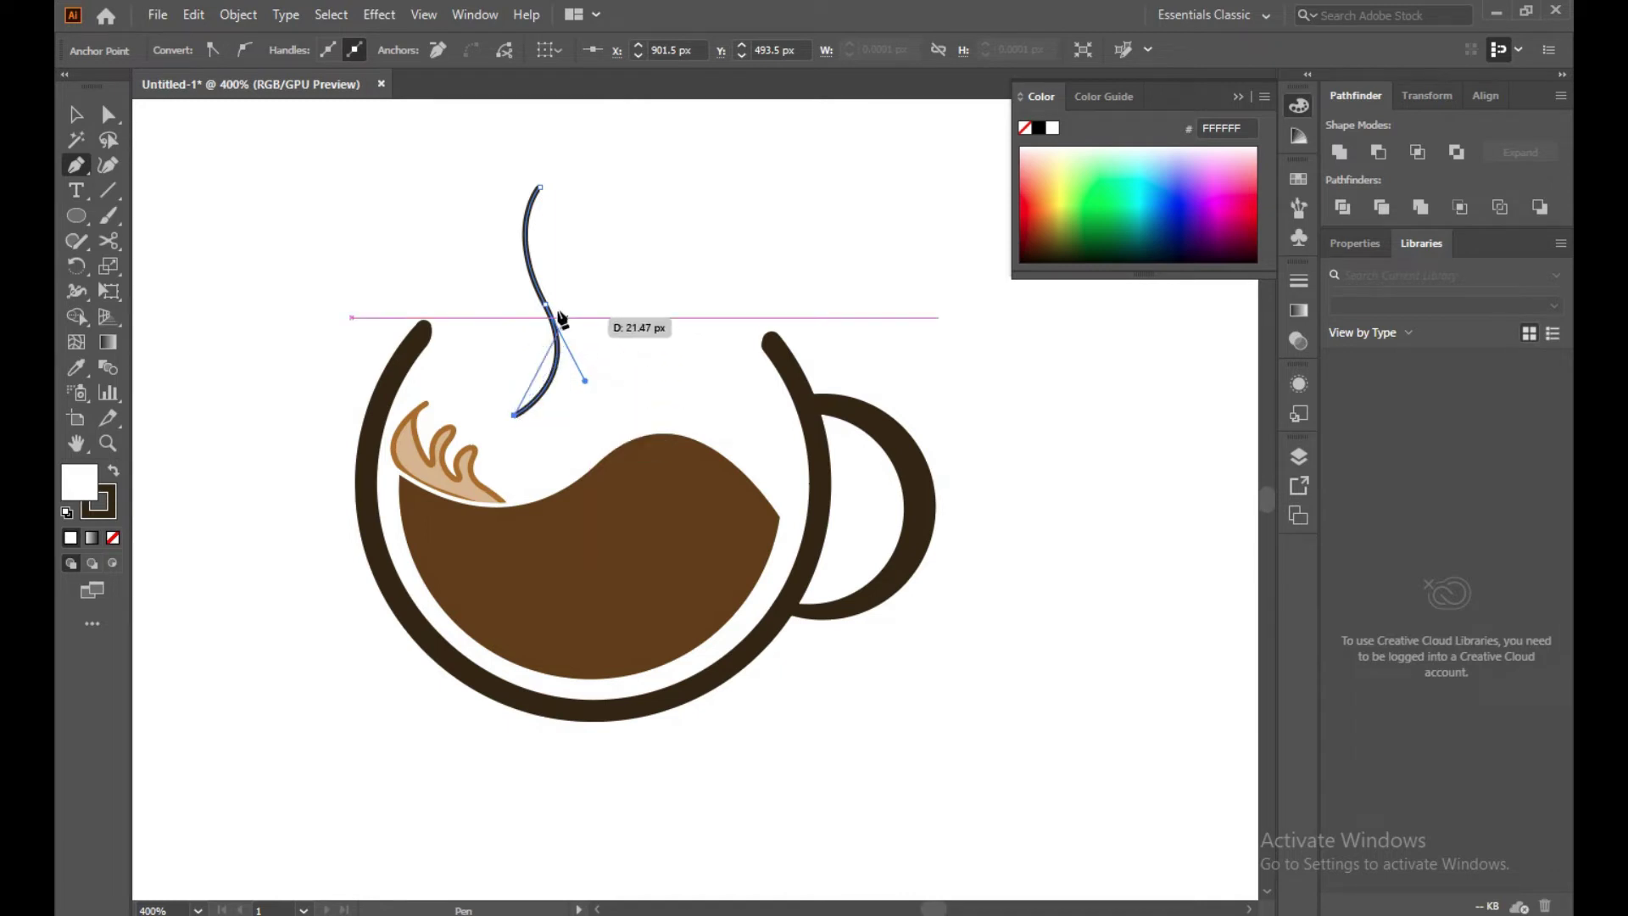
pyautogui.moveTo(515, 299)
pyautogui.mouseDown()
pyautogui.moveTo(455, 206)
pyautogui.moveTo(490, 200)
pyautogui.moveTo(468, 223)
pyautogui.mouseUp()
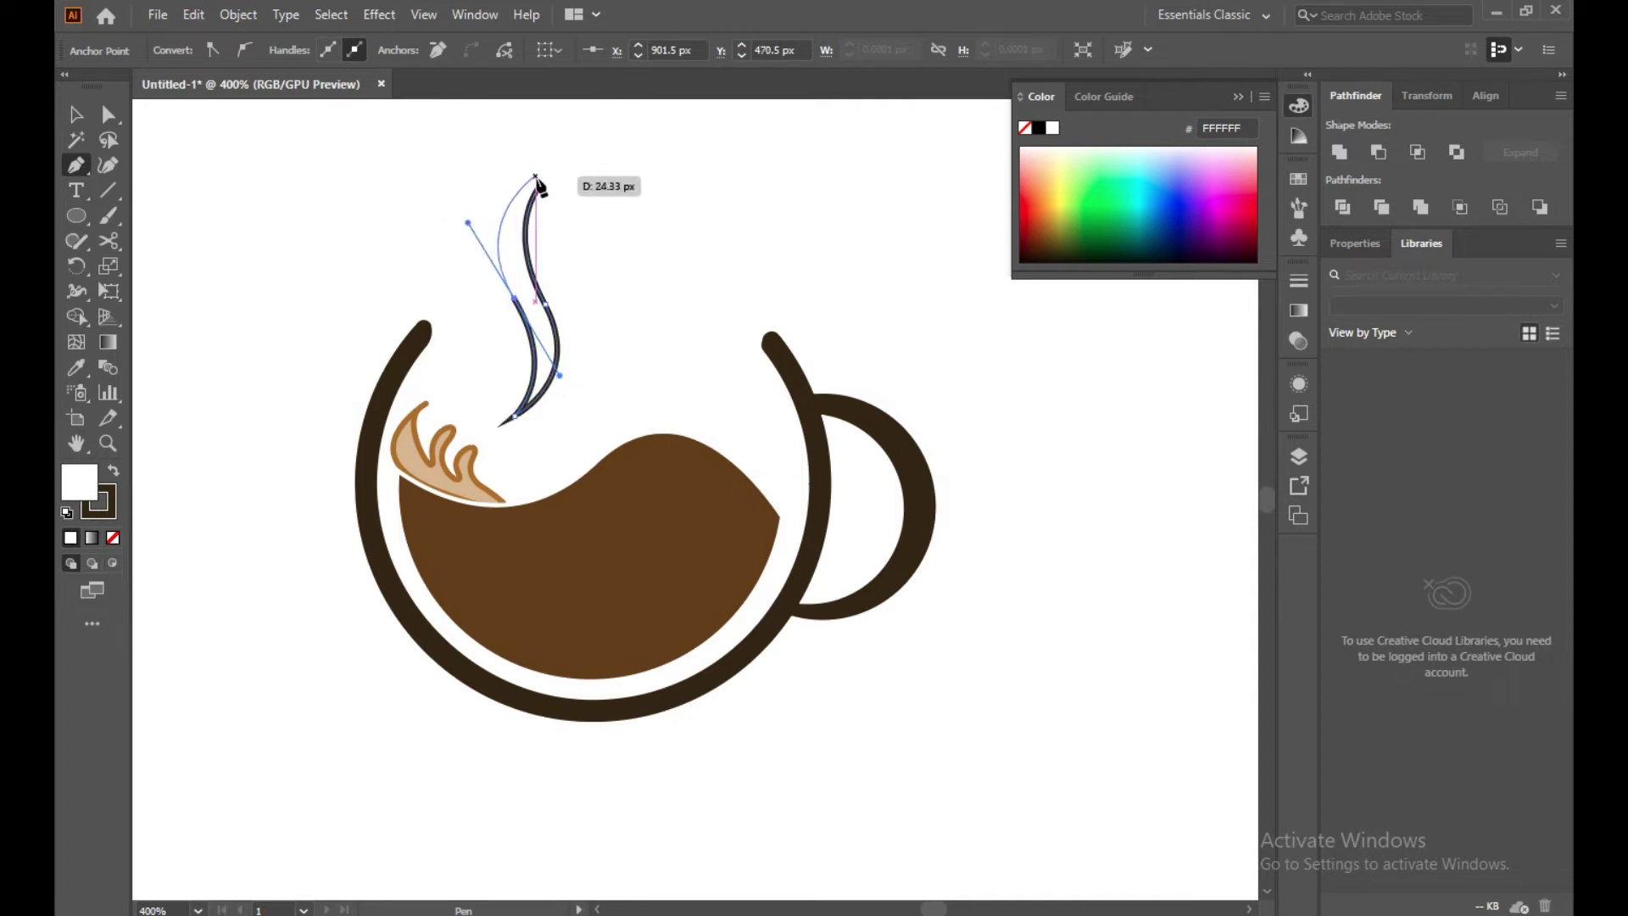
pyautogui.click(541, 186)
pyautogui.click(75, 113)
pyautogui.click(457, 272)
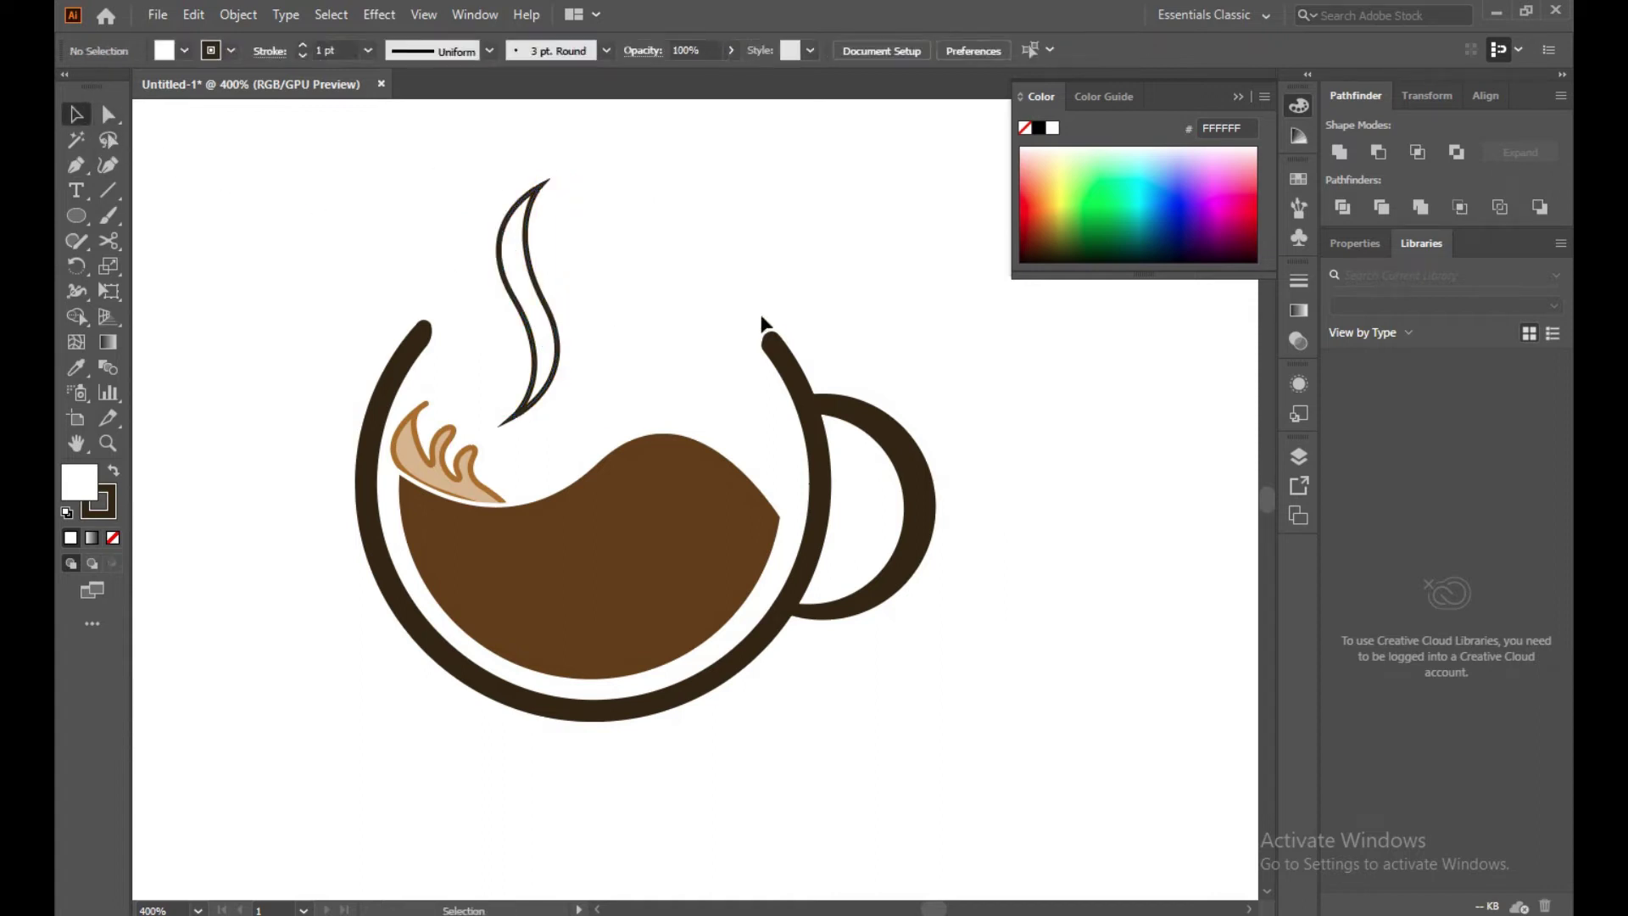
# Make the steam wisp narrower and shorter and copy it to the right
pyautogui.moveTo(392, 205); pyautogui.dragTo(568, 291)
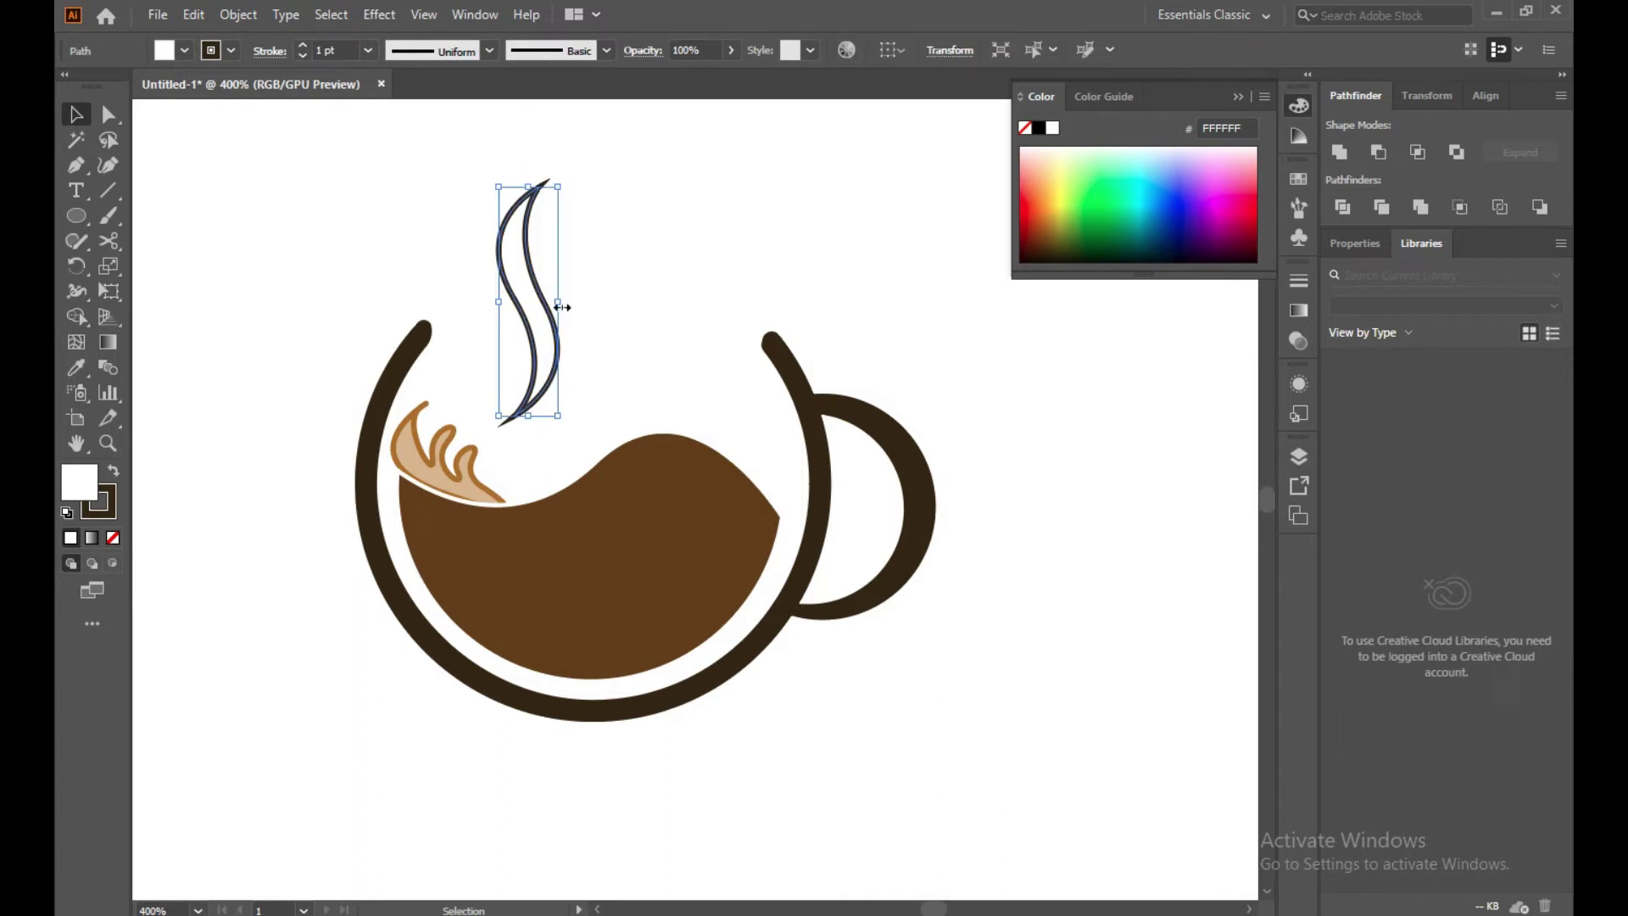
pyautogui.moveTo(560, 306); pyautogui.dragTo(637, 288)
pyautogui.click(682, 271)
pyautogui.press('a')
pyautogui.scroll(3, 485, 458)
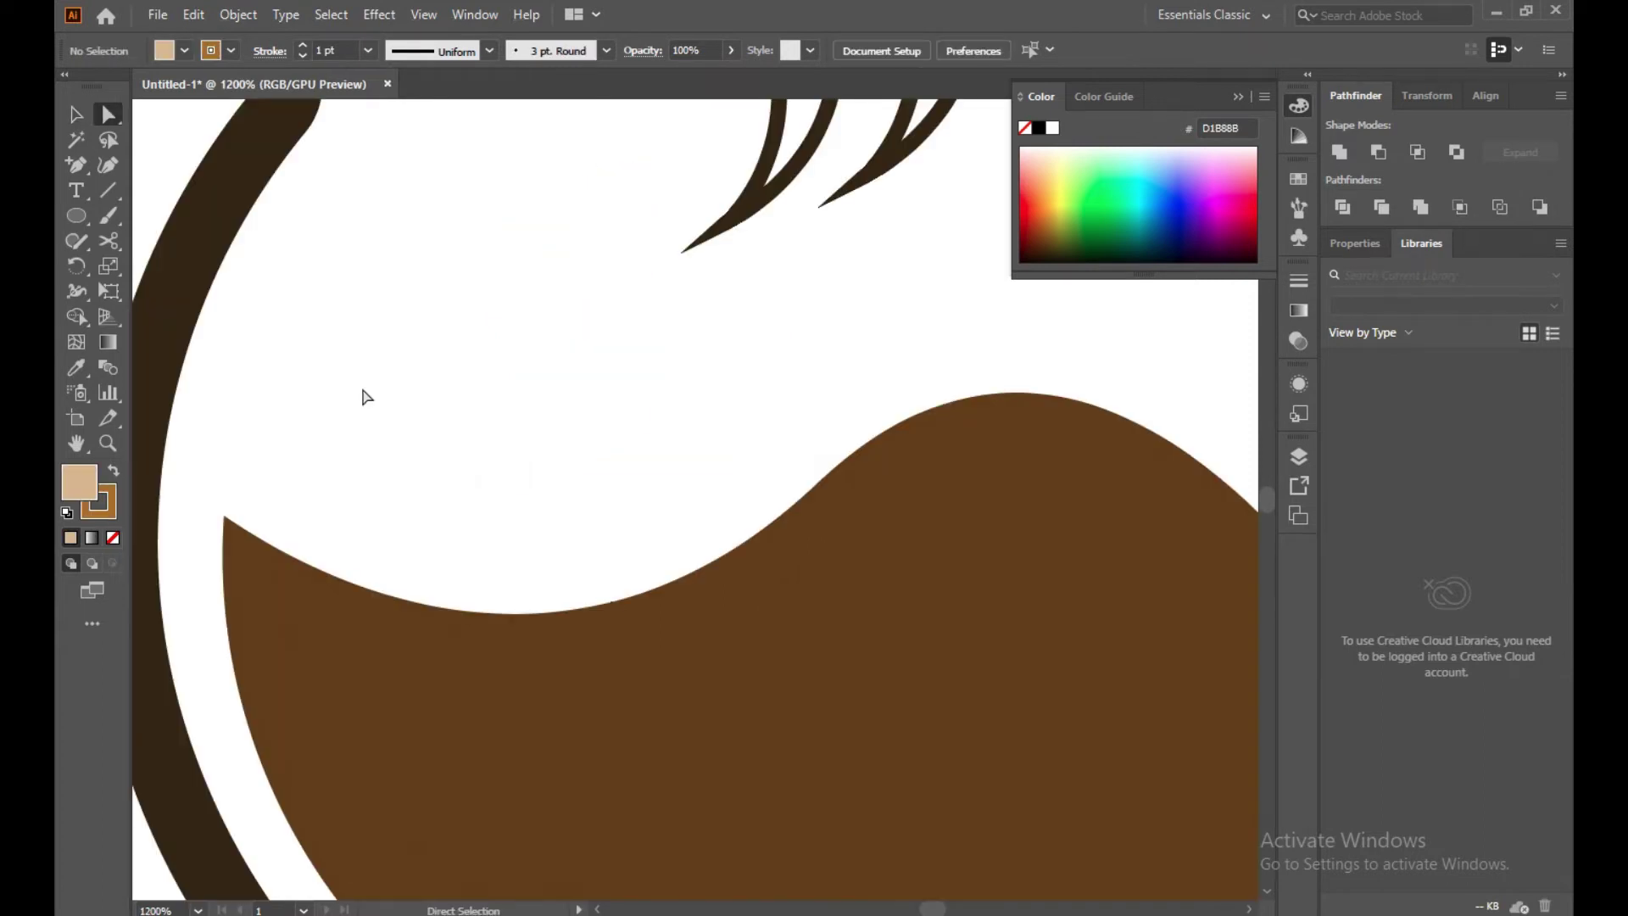
pyautogui.scroll(1, 384, 411)
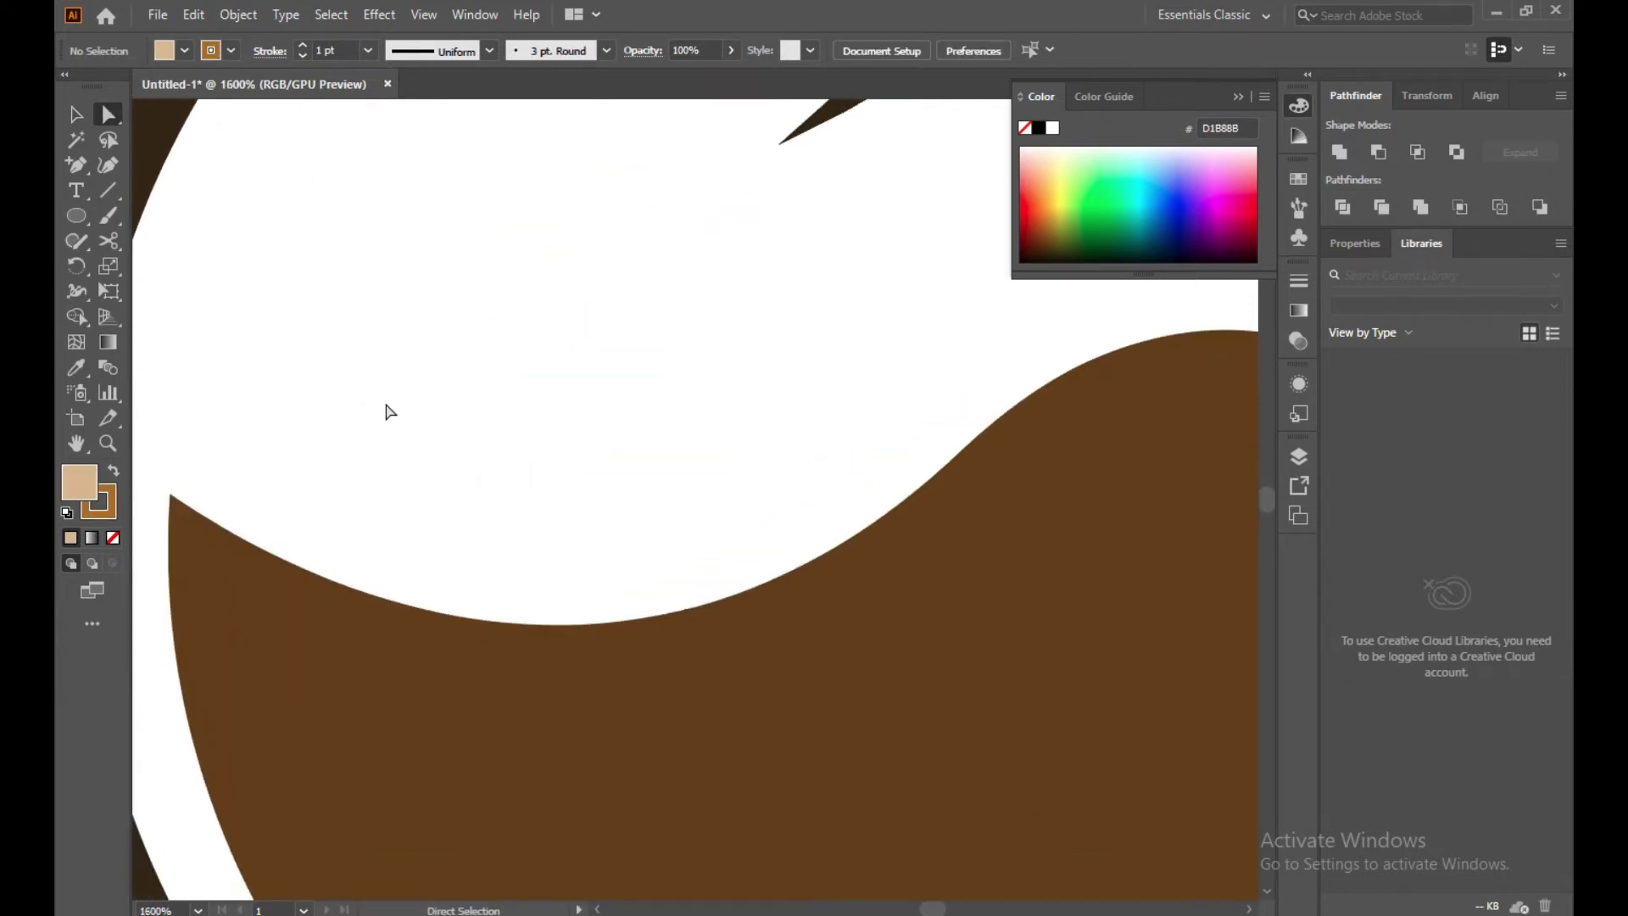
pyautogui.press('super')
pyautogui.click(478, 207)
pyautogui.moveTo(472, 137)
pyautogui.mouseDown()
pyautogui.moveTo(472, 212)
pyautogui.moveTo(535, 276)
pyautogui.moveTo(497, 518)
pyautogui.mouseUp()
pyautogui.scroll(-5, 473, 221)
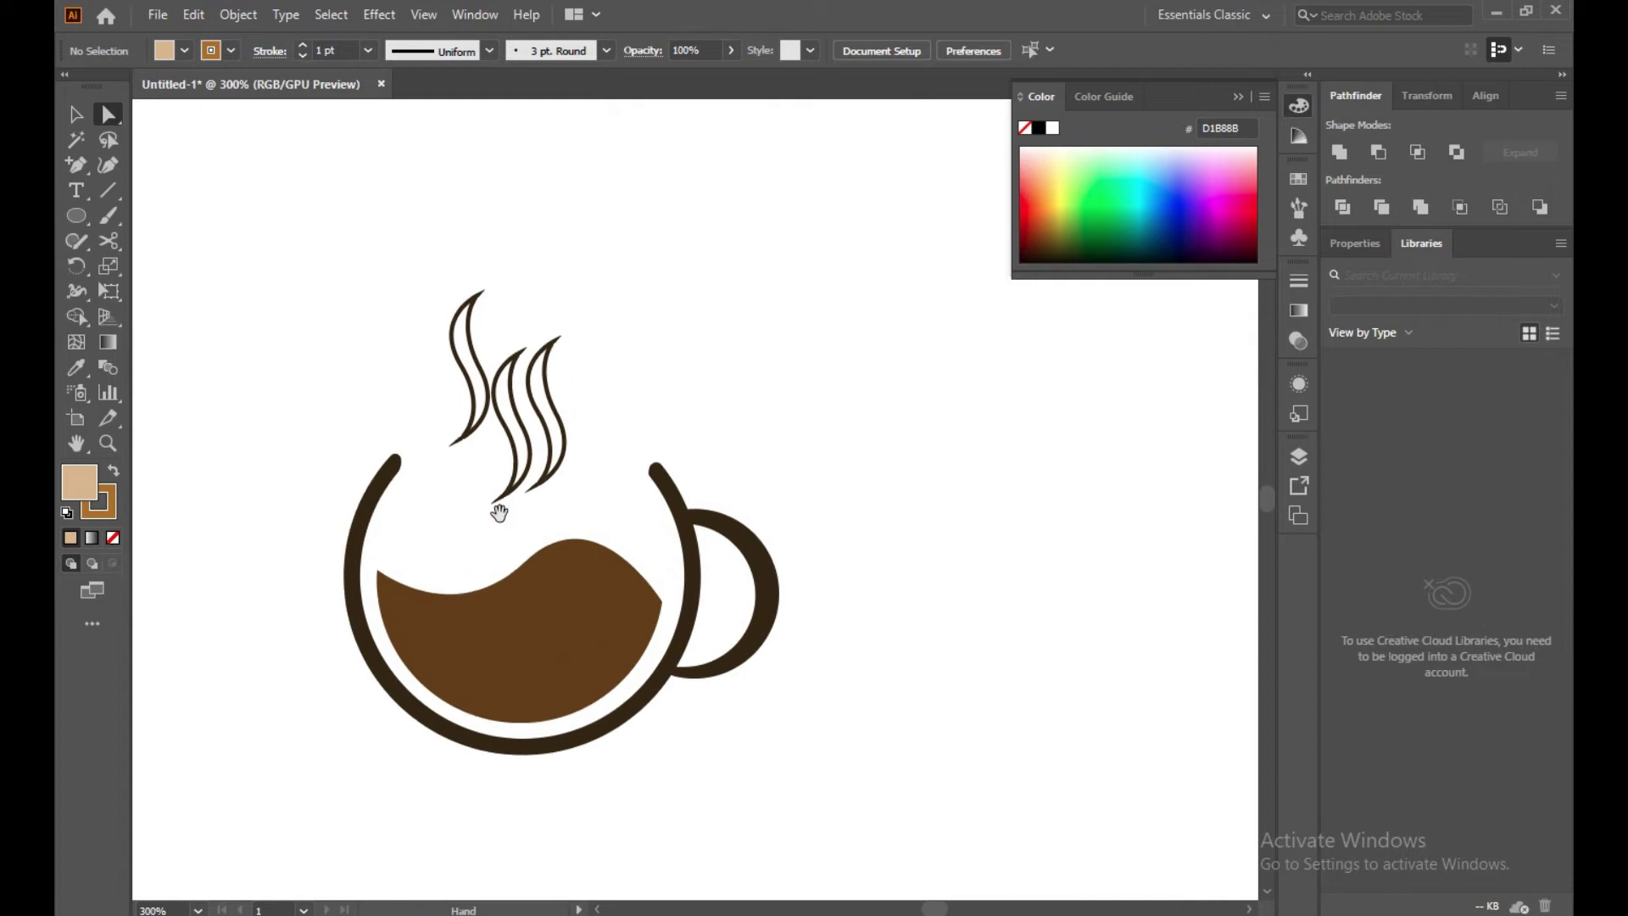
# Shorten the right and middle steam wisps
pyautogui.moveTo(566, 415); pyautogui.dragTo(574, 430)
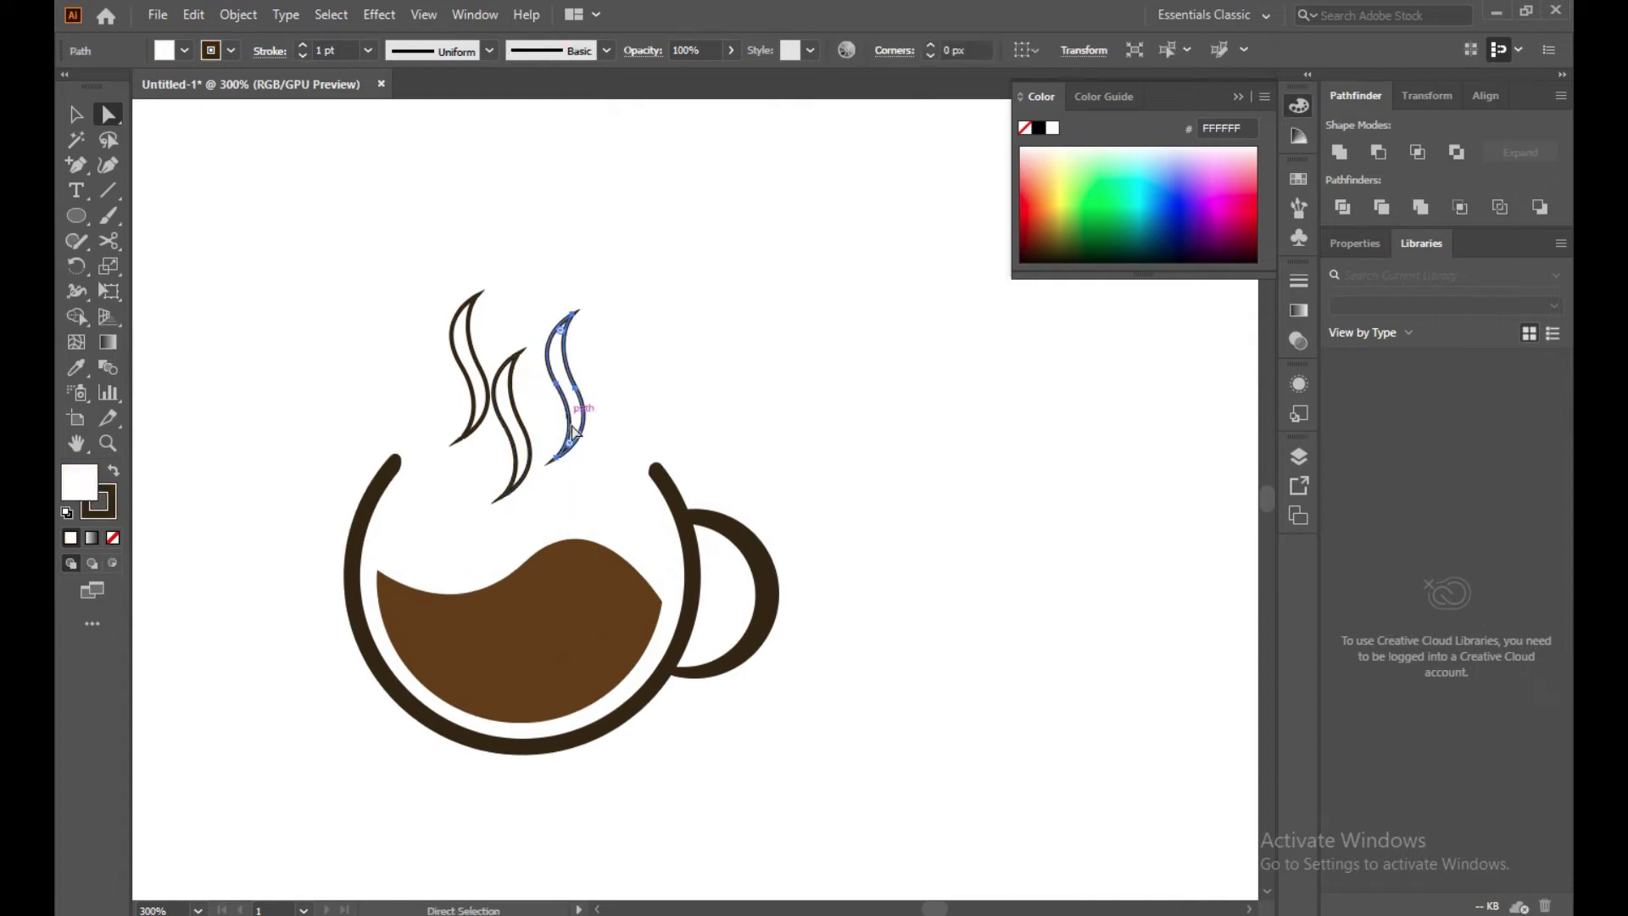
pyautogui.click(87, 120)
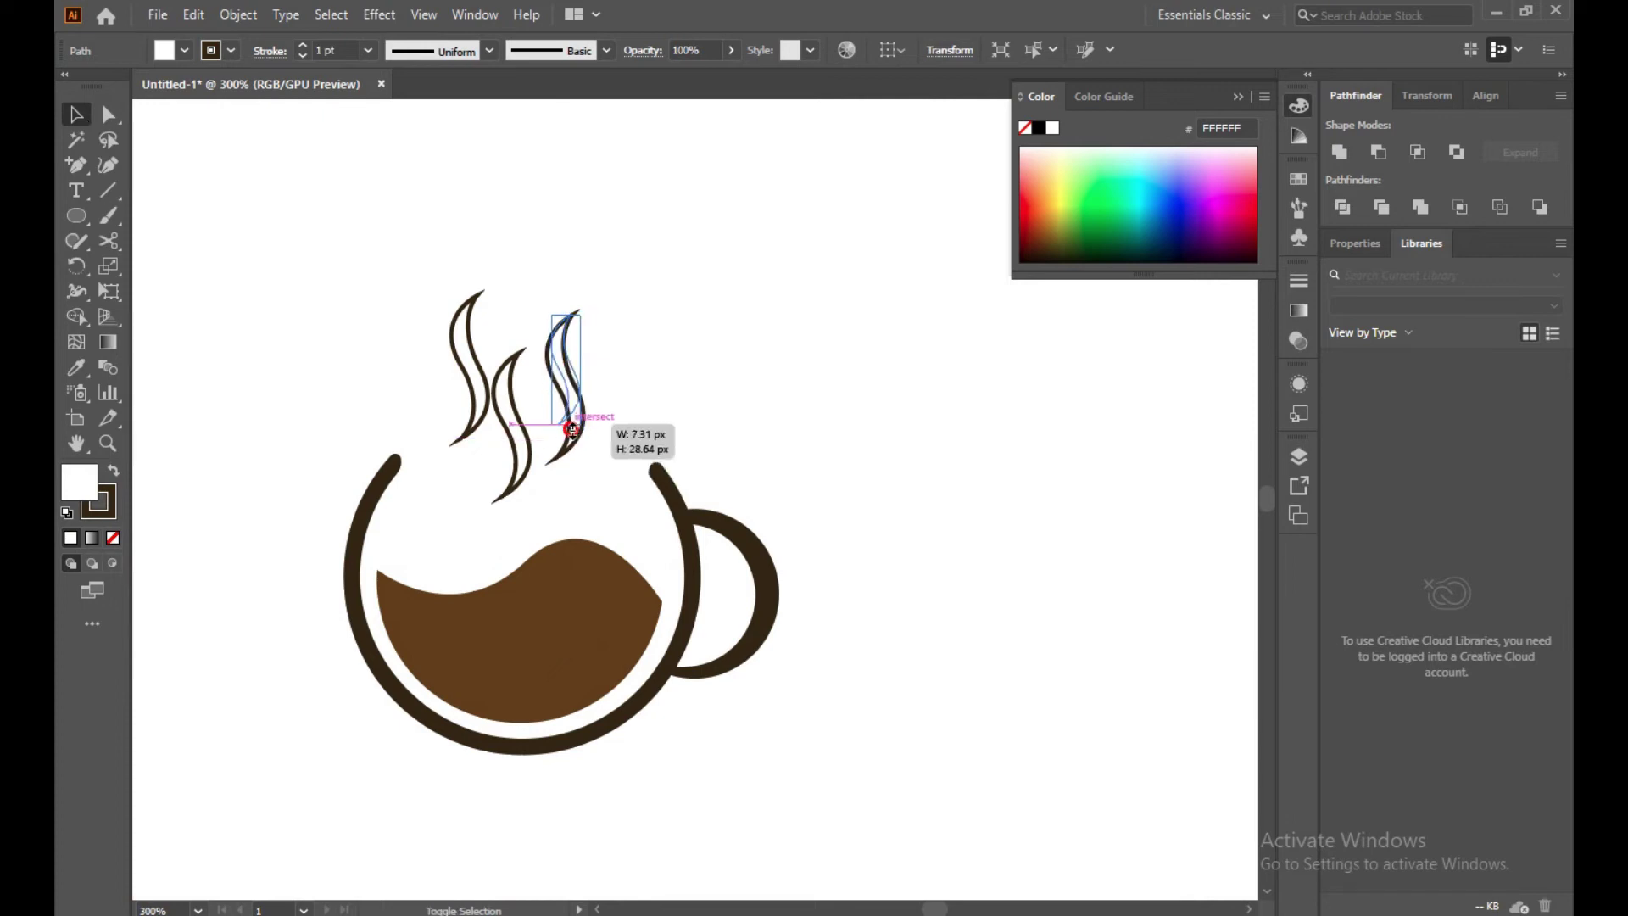
pyautogui.moveTo(567, 456); pyautogui.dragTo(567, 419)
pyautogui.click(697, 378)
pyautogui.click(535, 461)
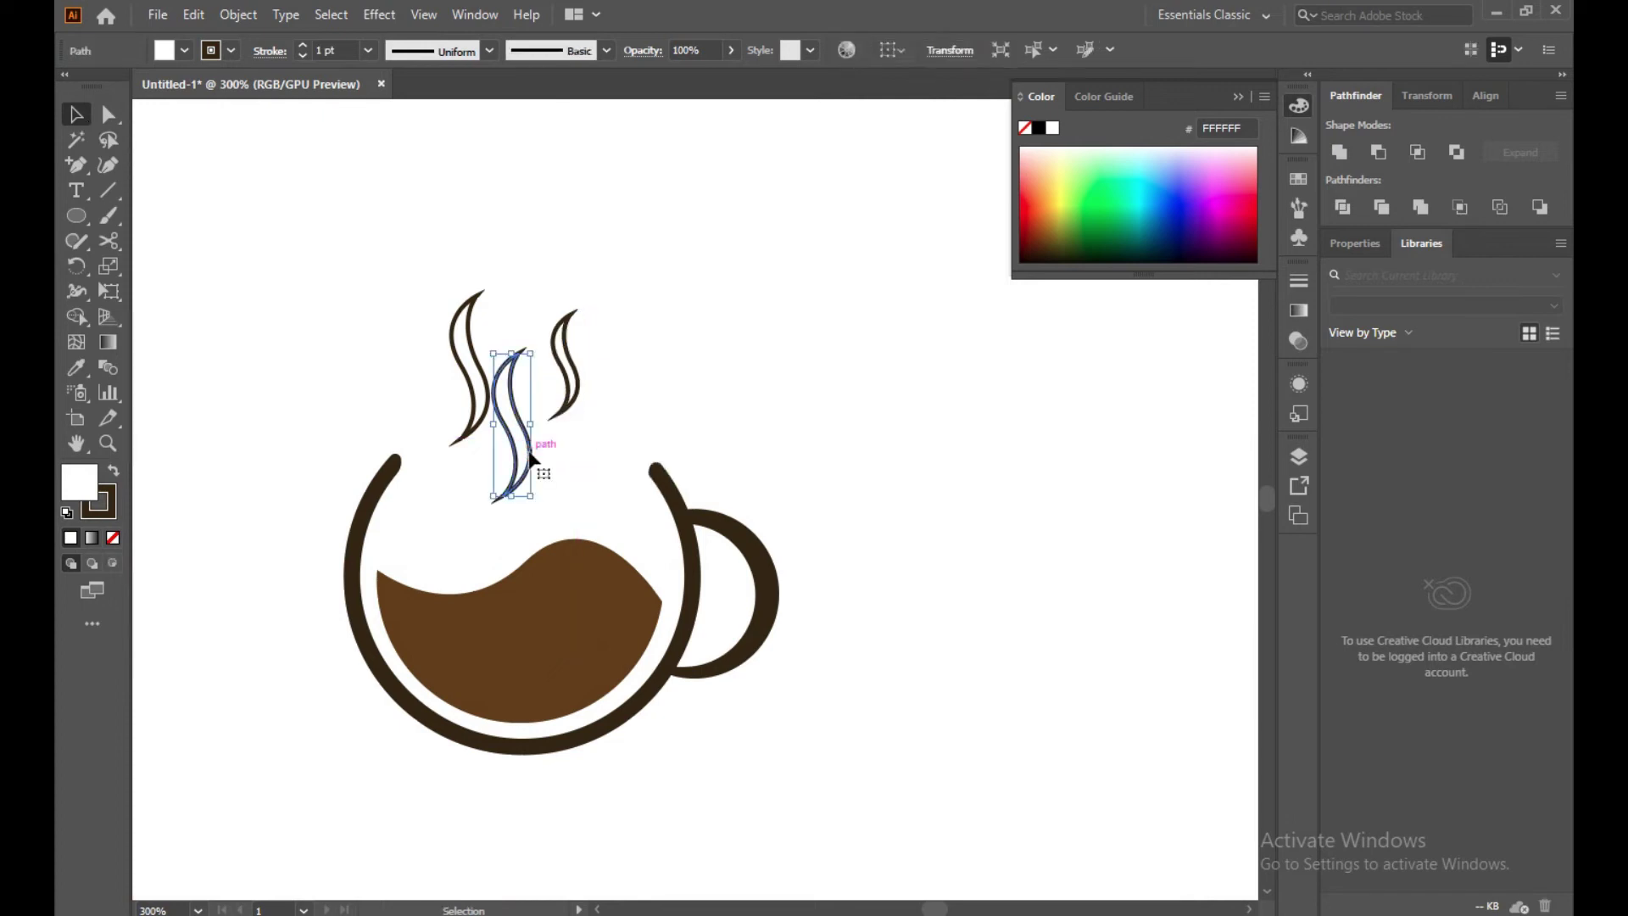
pyautogui.moveTo(508, 498); pyautogui.dragTo(551, 288)
pyautogui.click(755, 436)
# Move the left wisp down and right, the right wisp up and left, and shorten the left wisp slightly
pyautogui.moveTo(477, 407); pyautogui.dragTo(489, 454)
pyautogui.moveTo(575, 366); pyautogui.dragTo(521, 334)
pyautogui.click(646, 341)
pyautogui.moveTo(570, 391); pyautogui.dragTo(553, 391)
pyautogui.click(756, 371)
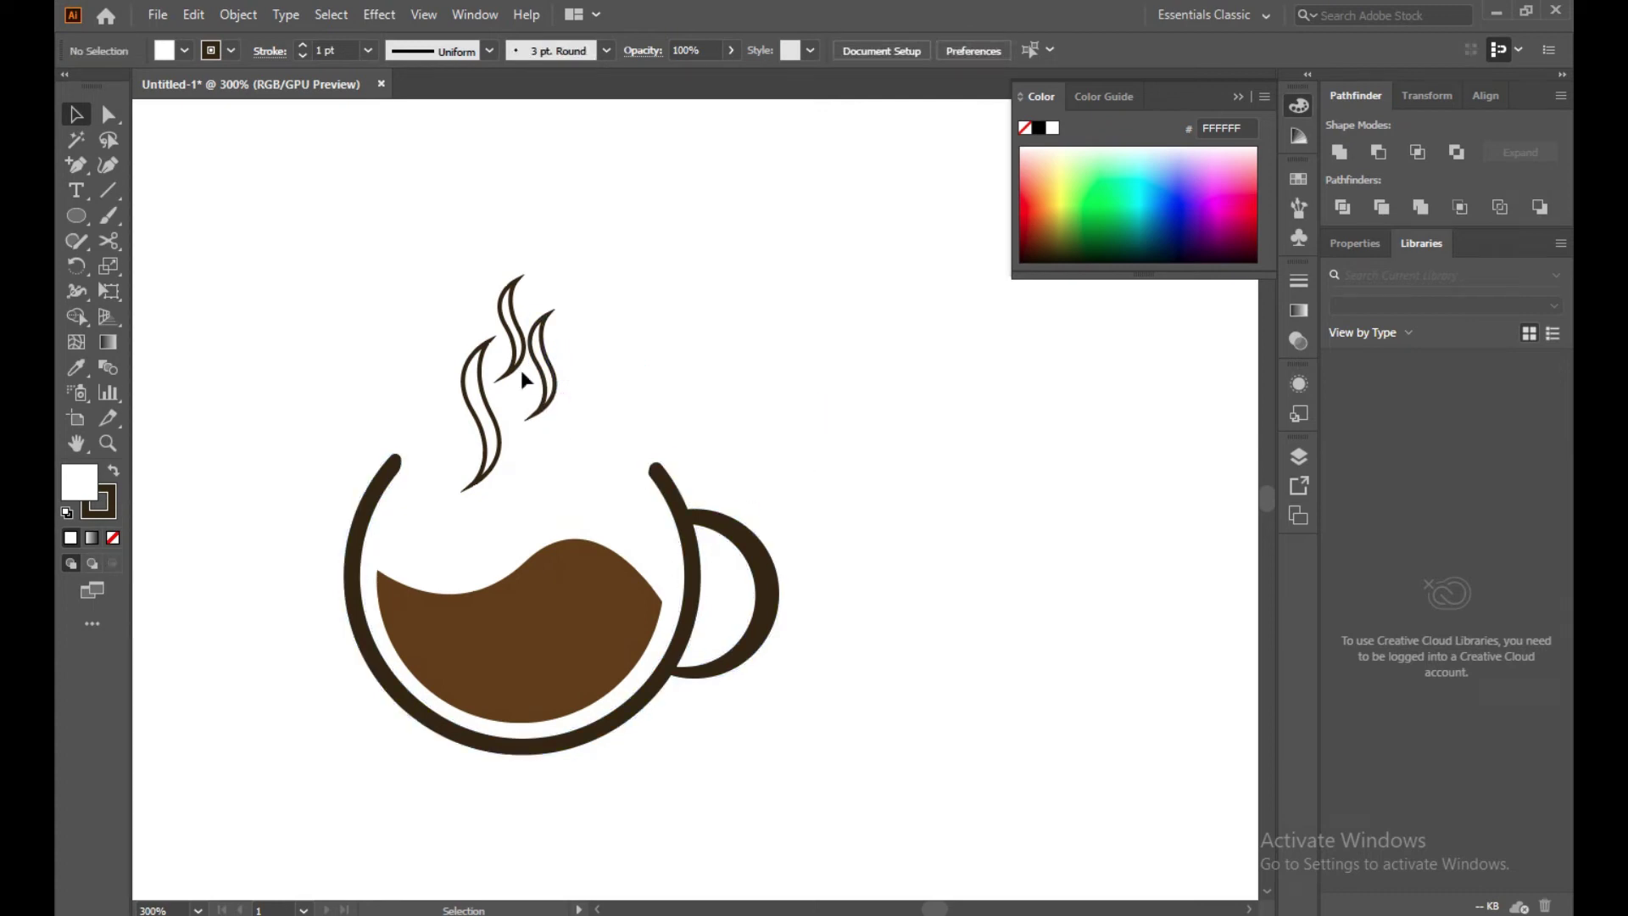
pyautogui.click(498, 426)
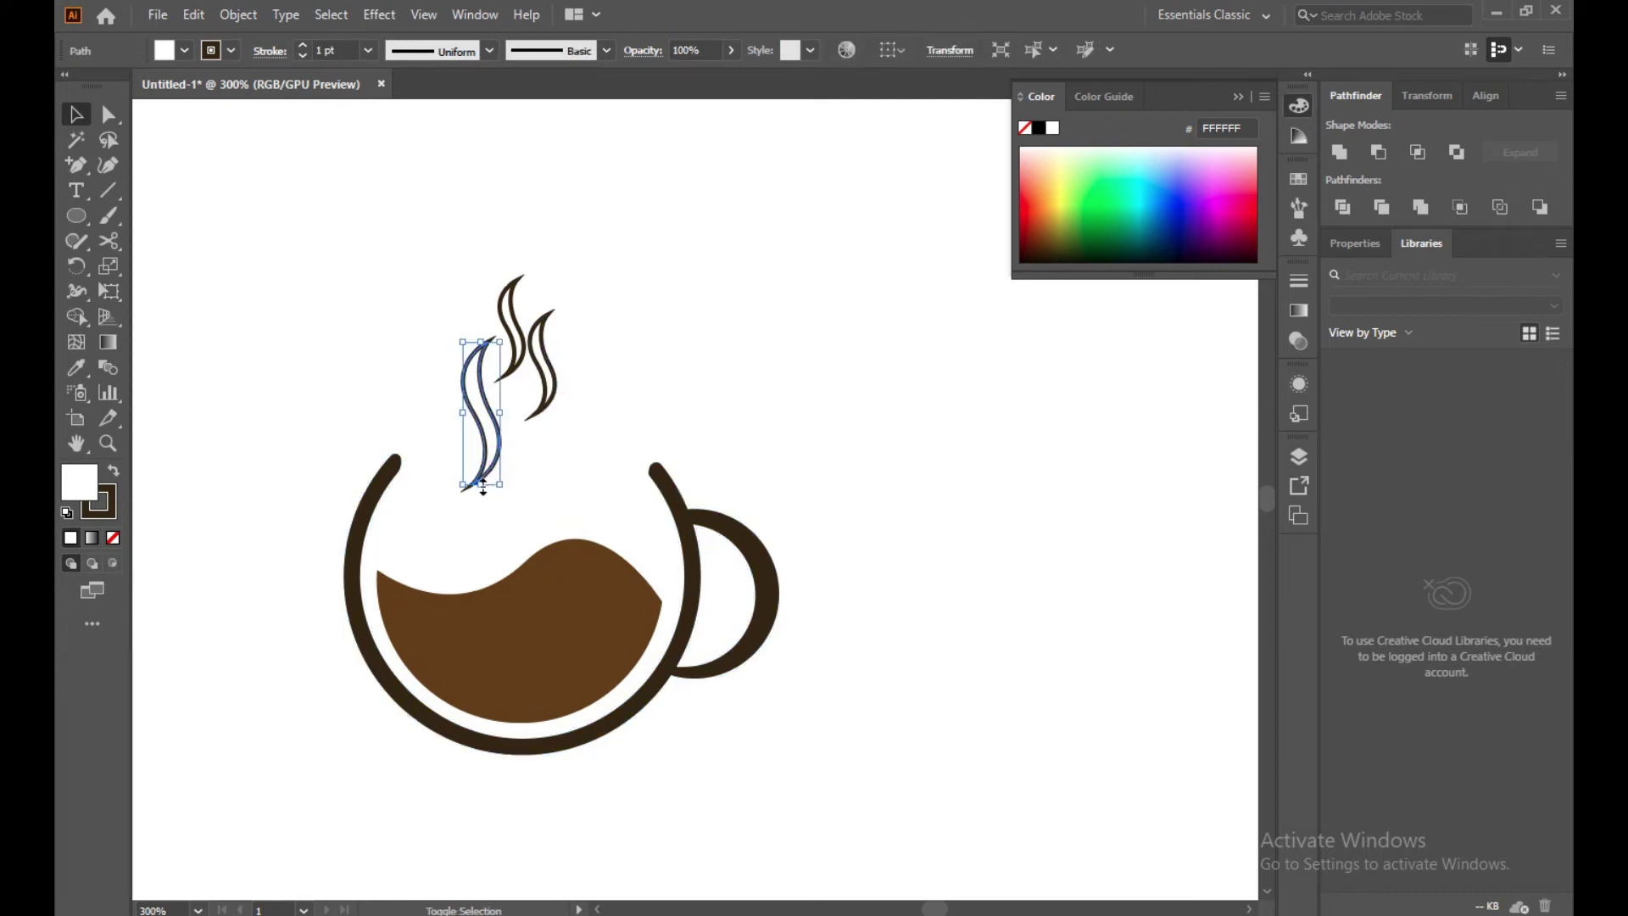
pyautogui.moveTo(483, 485); pyautogui.dragTo(481, 479)
pyautogui.click(763, 411)
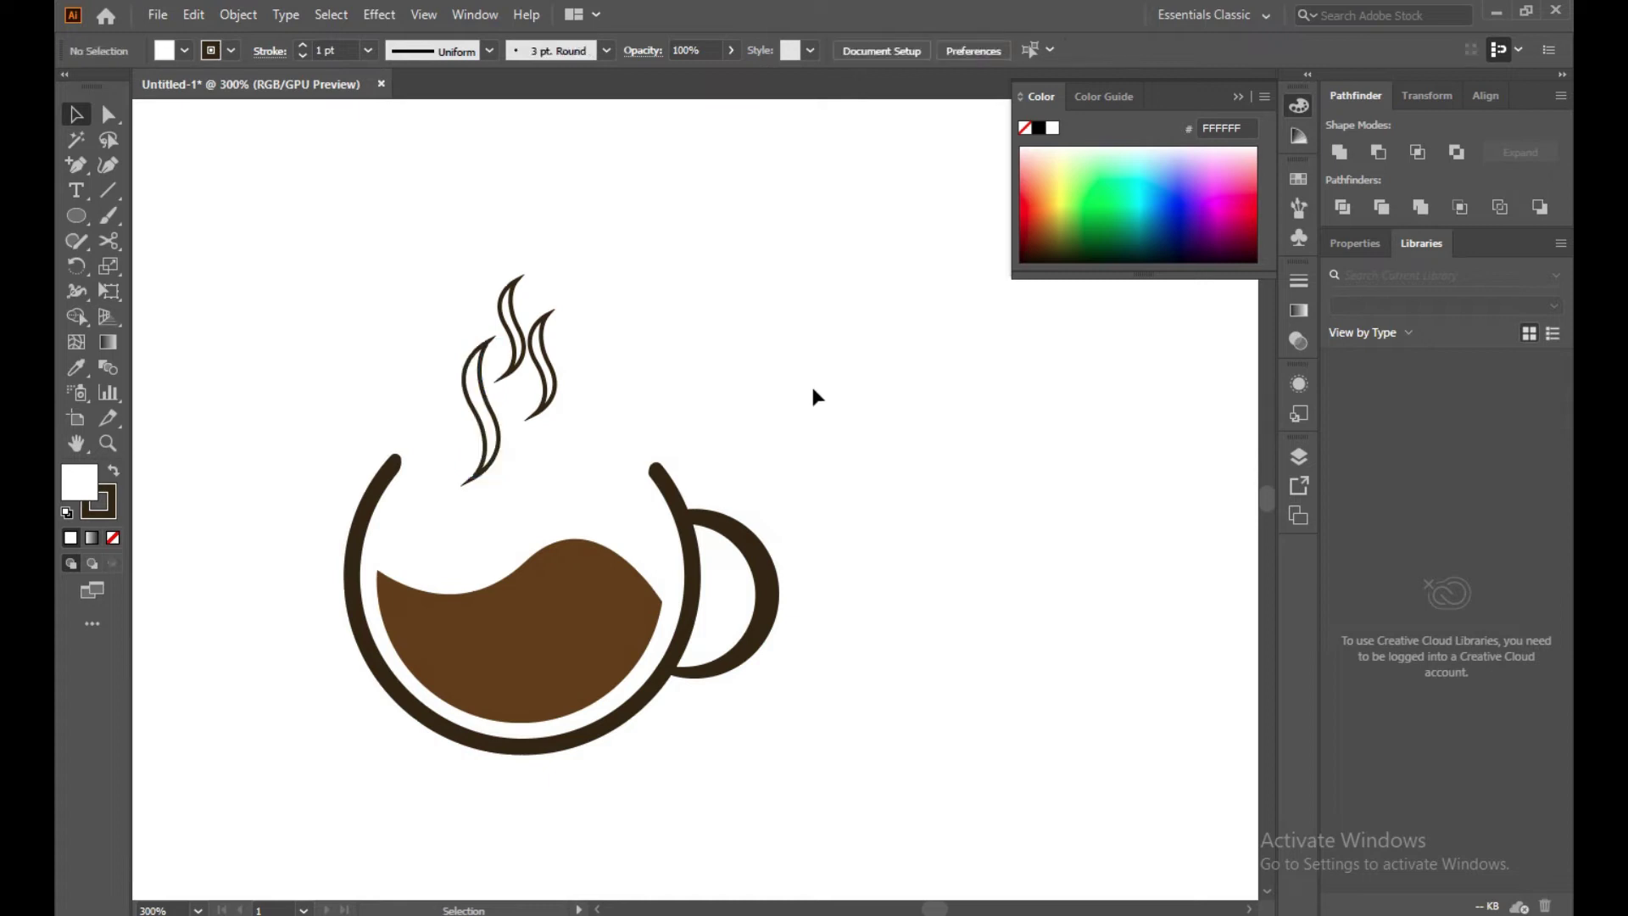
# Nudge the right wisp right and the middle wisp right and down with arrow keys
pyautogui.click(552, 374)
pyautogui.press('Right')
pyautogui.press('Right')
pyautogui.press('Right')
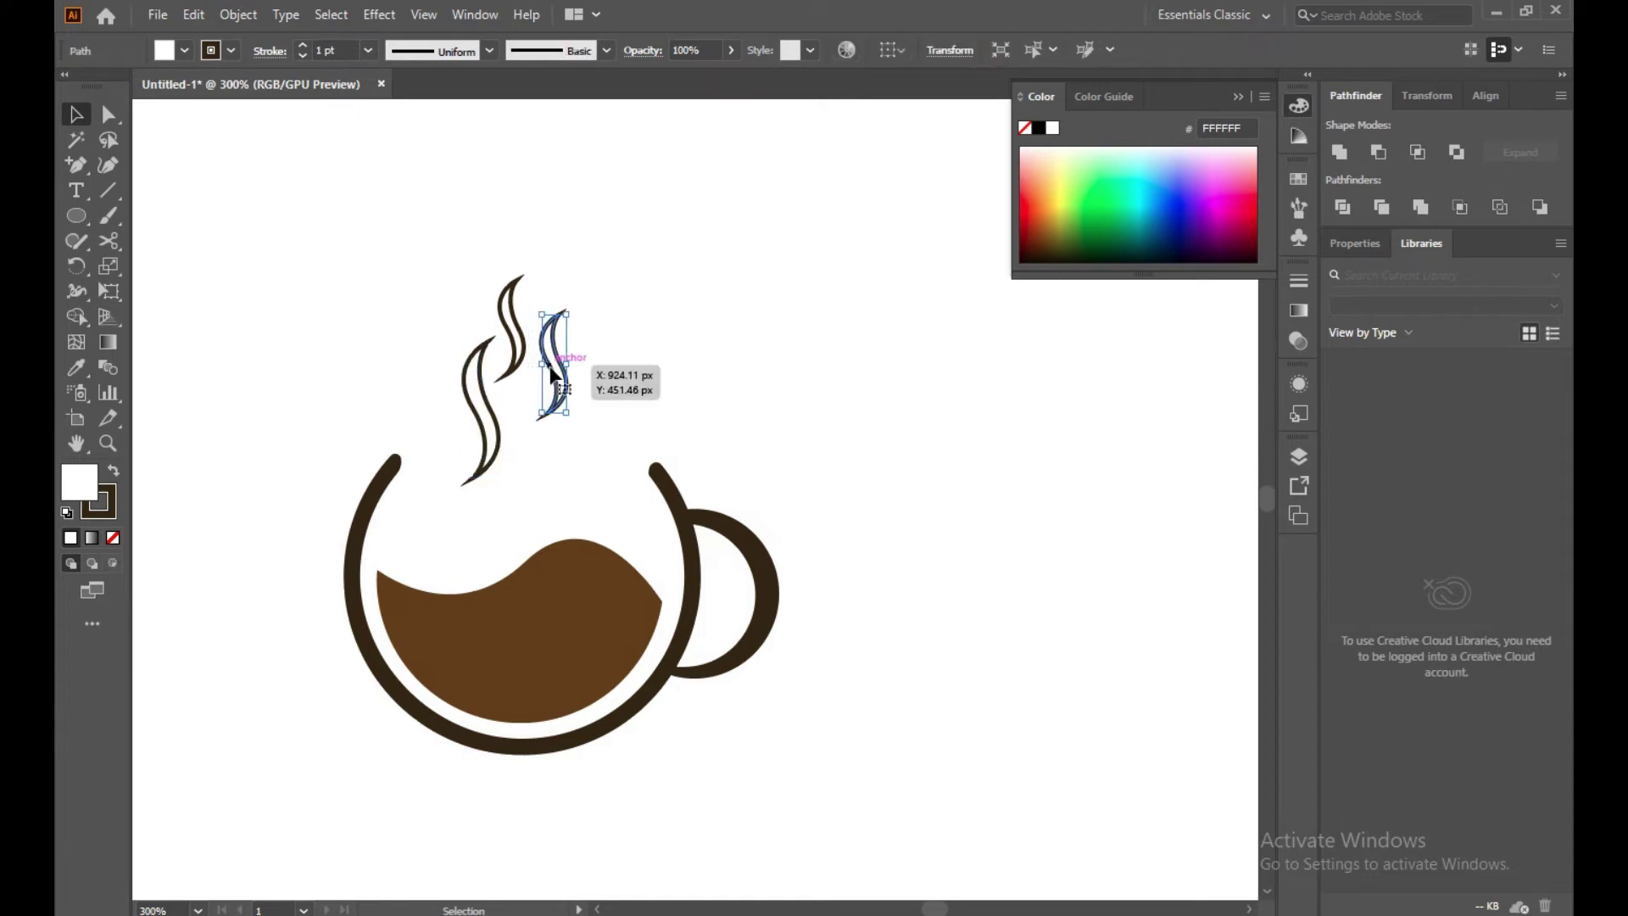
pyautogui.click(521, 357)
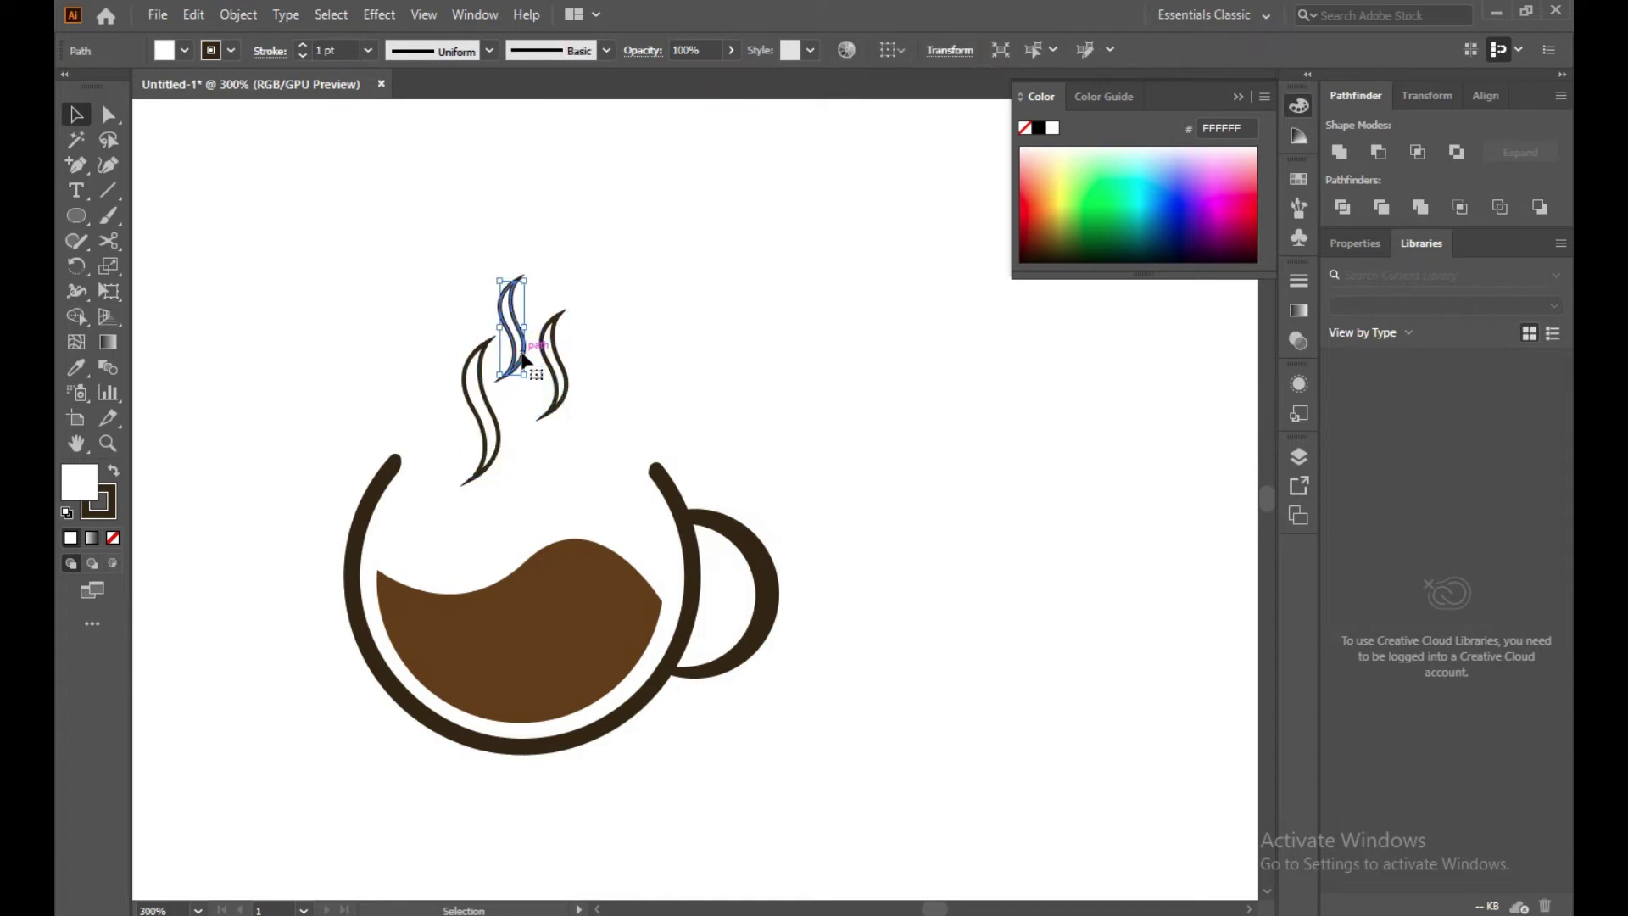
pyautogui.press('Down')
pyautogui.press('Down')
pyautogui.press('Right')
pyautogui.press('Right')
pyautogui.press('Down')
pyautogui.press('Down')
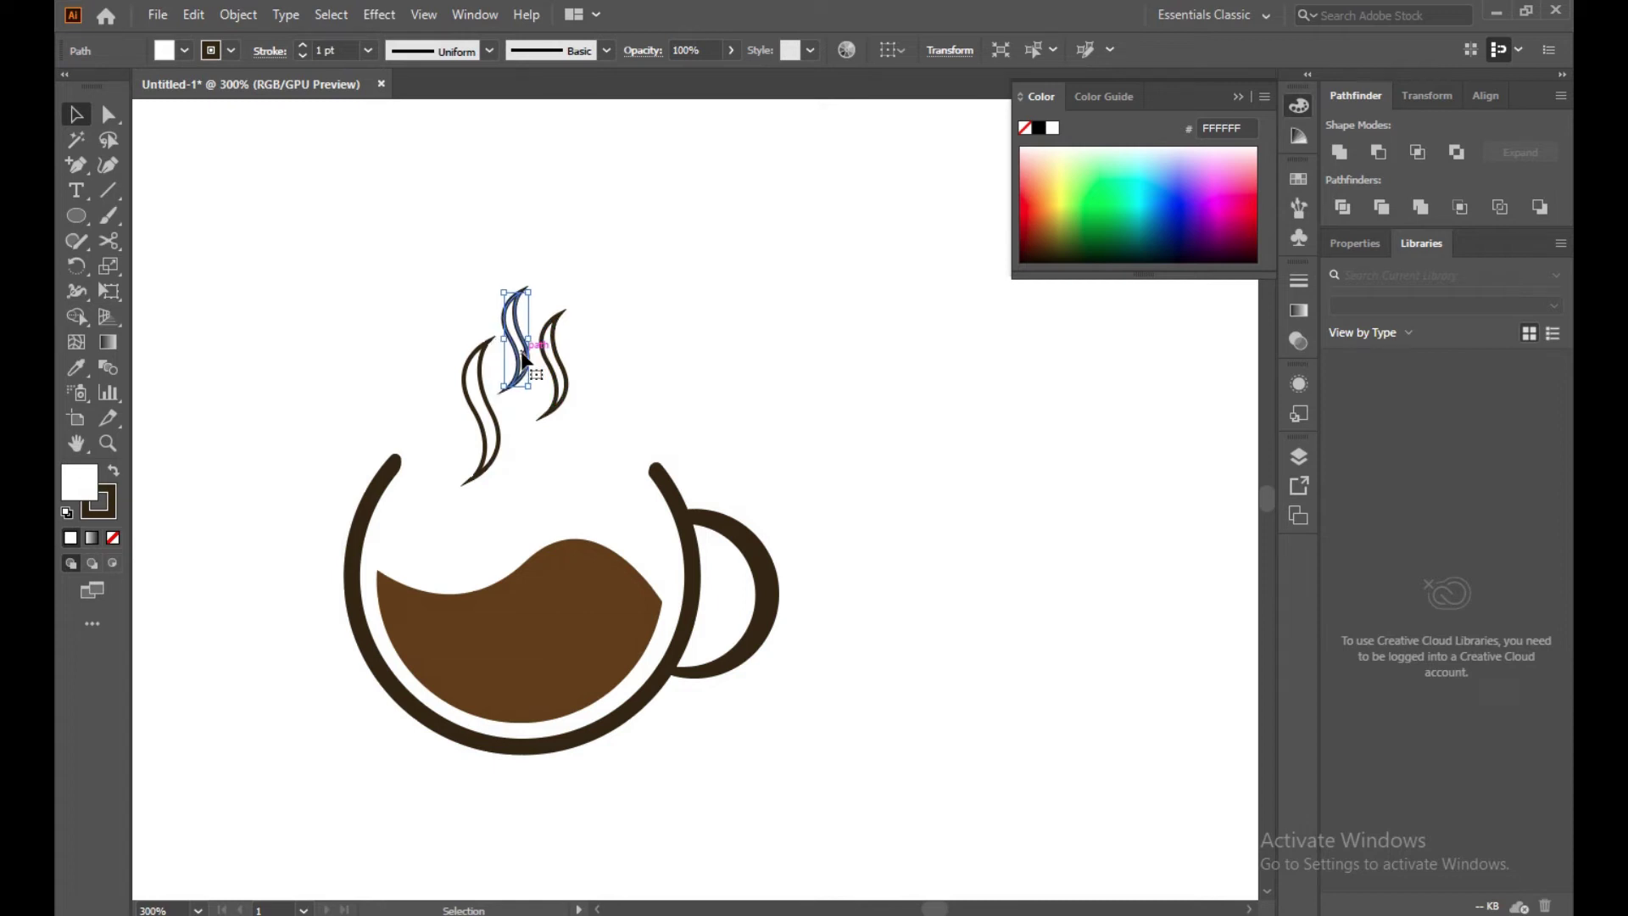
pyautogui.click(694, 348)
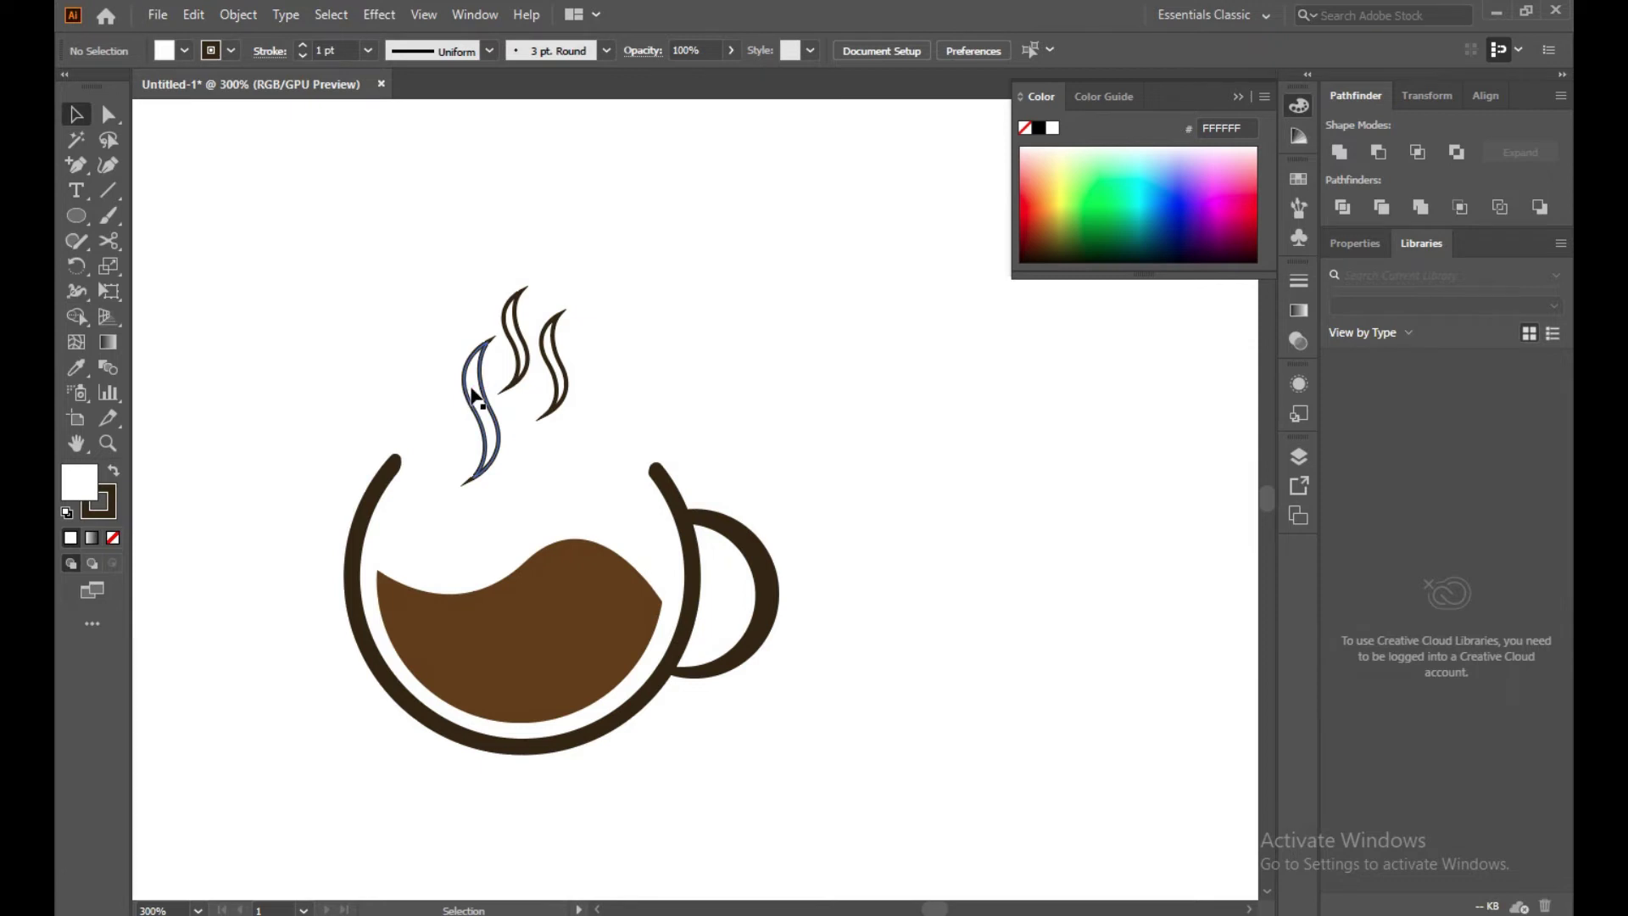
# Nudge all three steam wisps together to sit just above the cup
pyautogui.moveTo(425, 263); pyautogui.dragTo(628, 395)
pyautogui.press('Down')
pyautogui.press('Down')
pyautogui.press('Down')
pyautogui.press('Down')
pyautogui.press('Down')
pyautogui.press('Down')
pyautogui.press('Down')
pyautogui.press('Down')
pyautogui.press('Down')
pyautogui.press('Up')
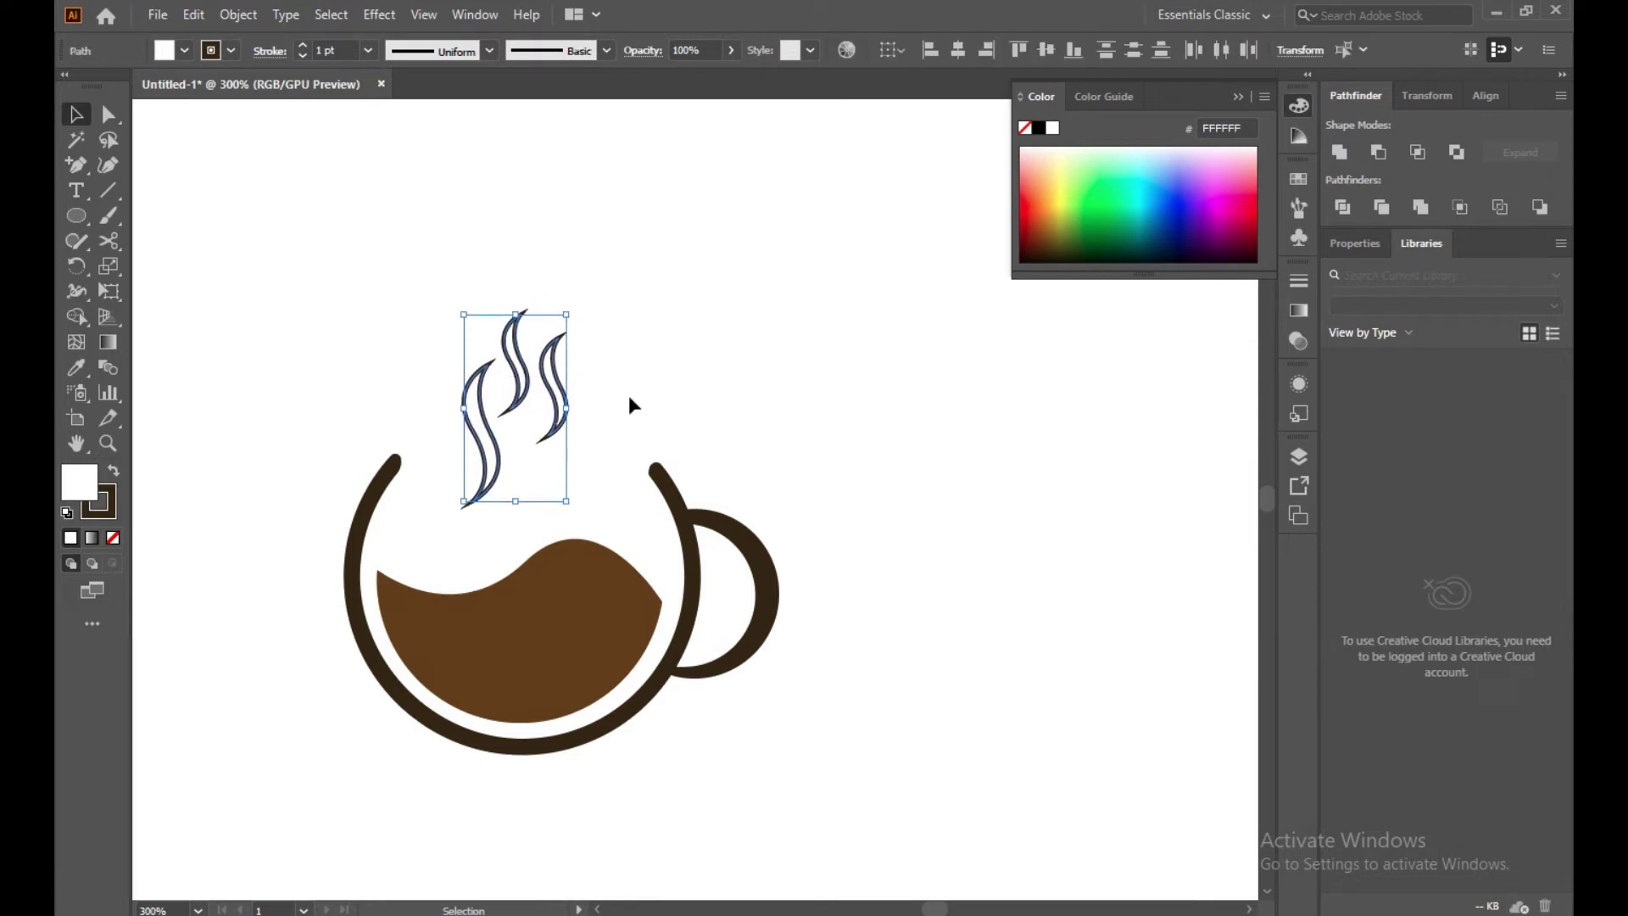
pyautogui.click(629, 397)
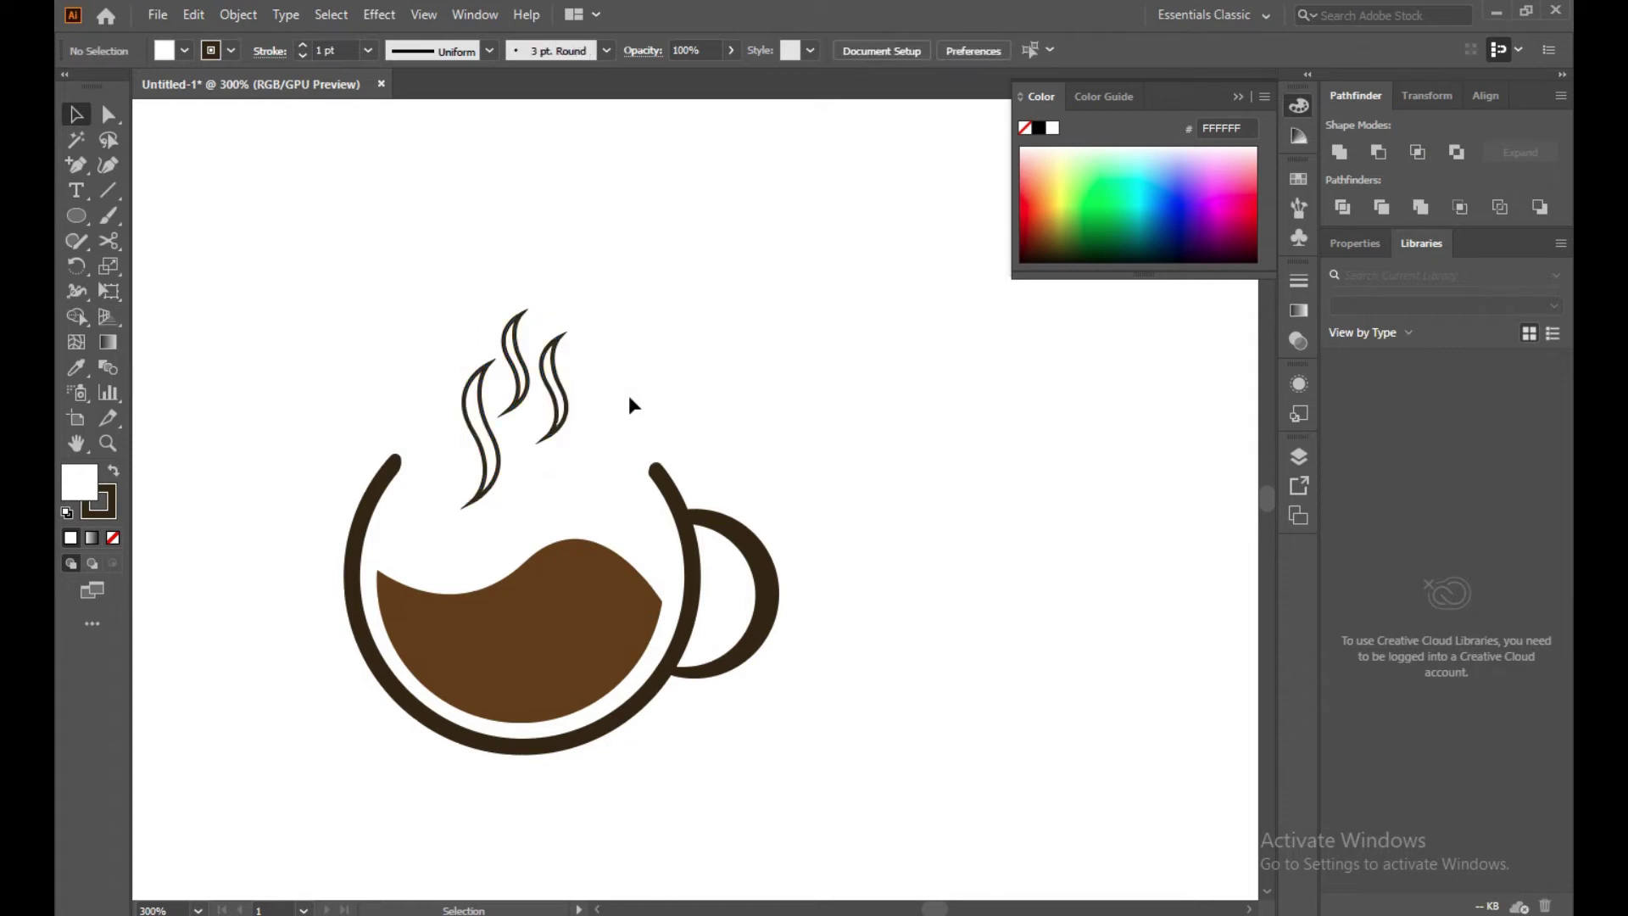
# Shorten the left, middle and right steam wisps from their bottom edges
pyautogui.click(482, 485)
pyautogui.moveTo(481, 501); pyautogui.dragTo(484, 489)
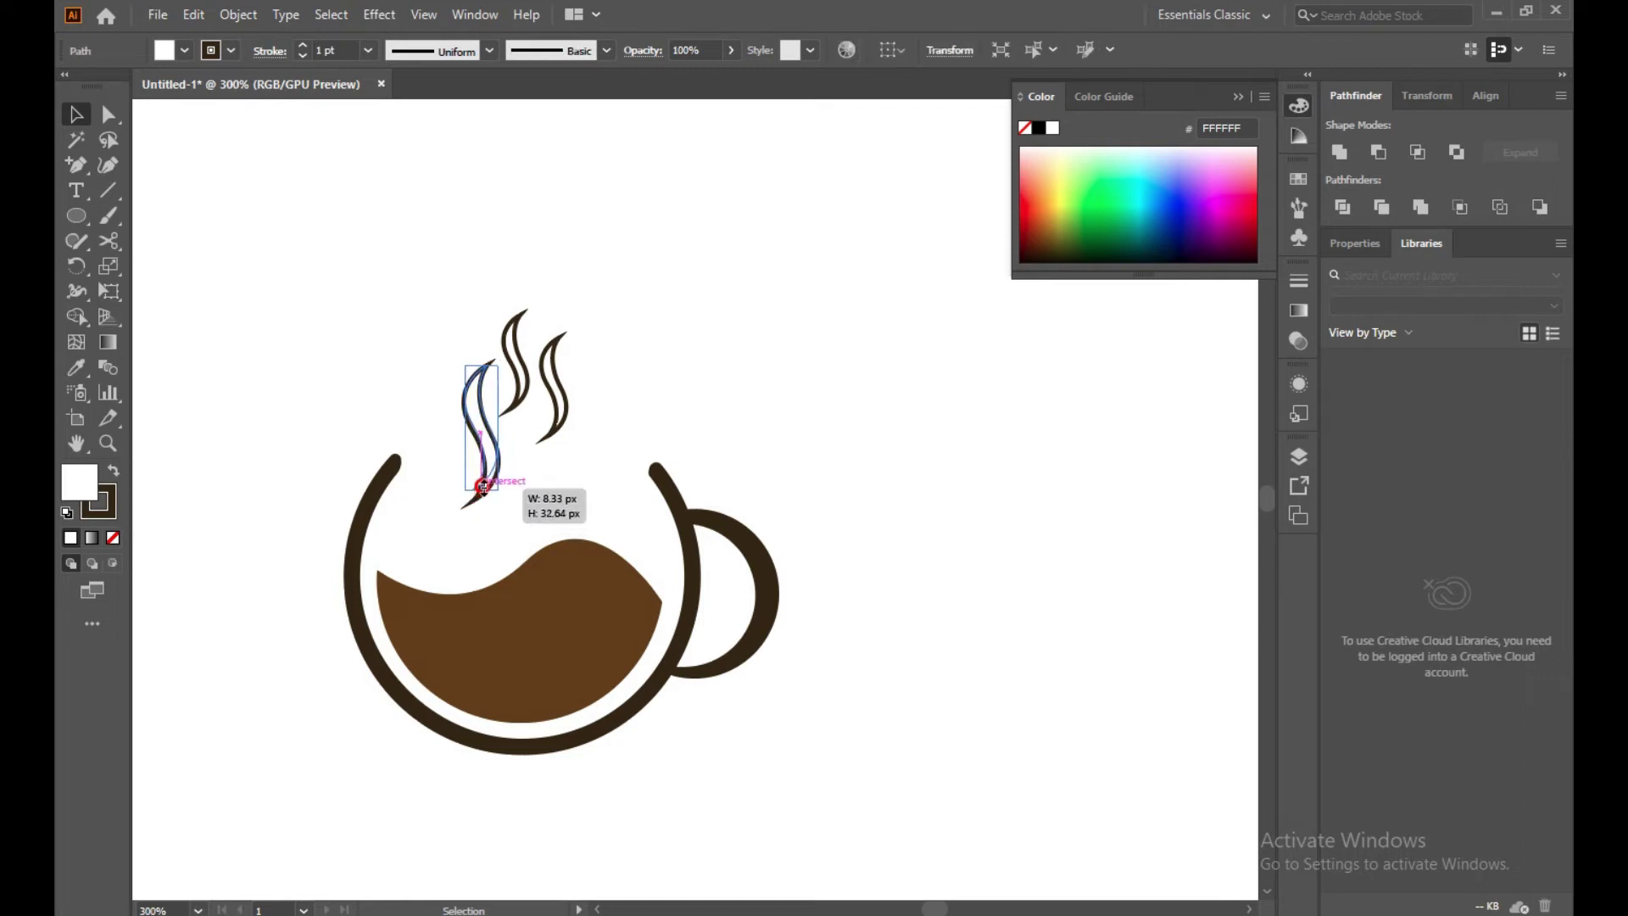
pyautogui.moveTo(483, 488); pyautogui.dragTo(483, 490)
pyautogui.click(835, 419)
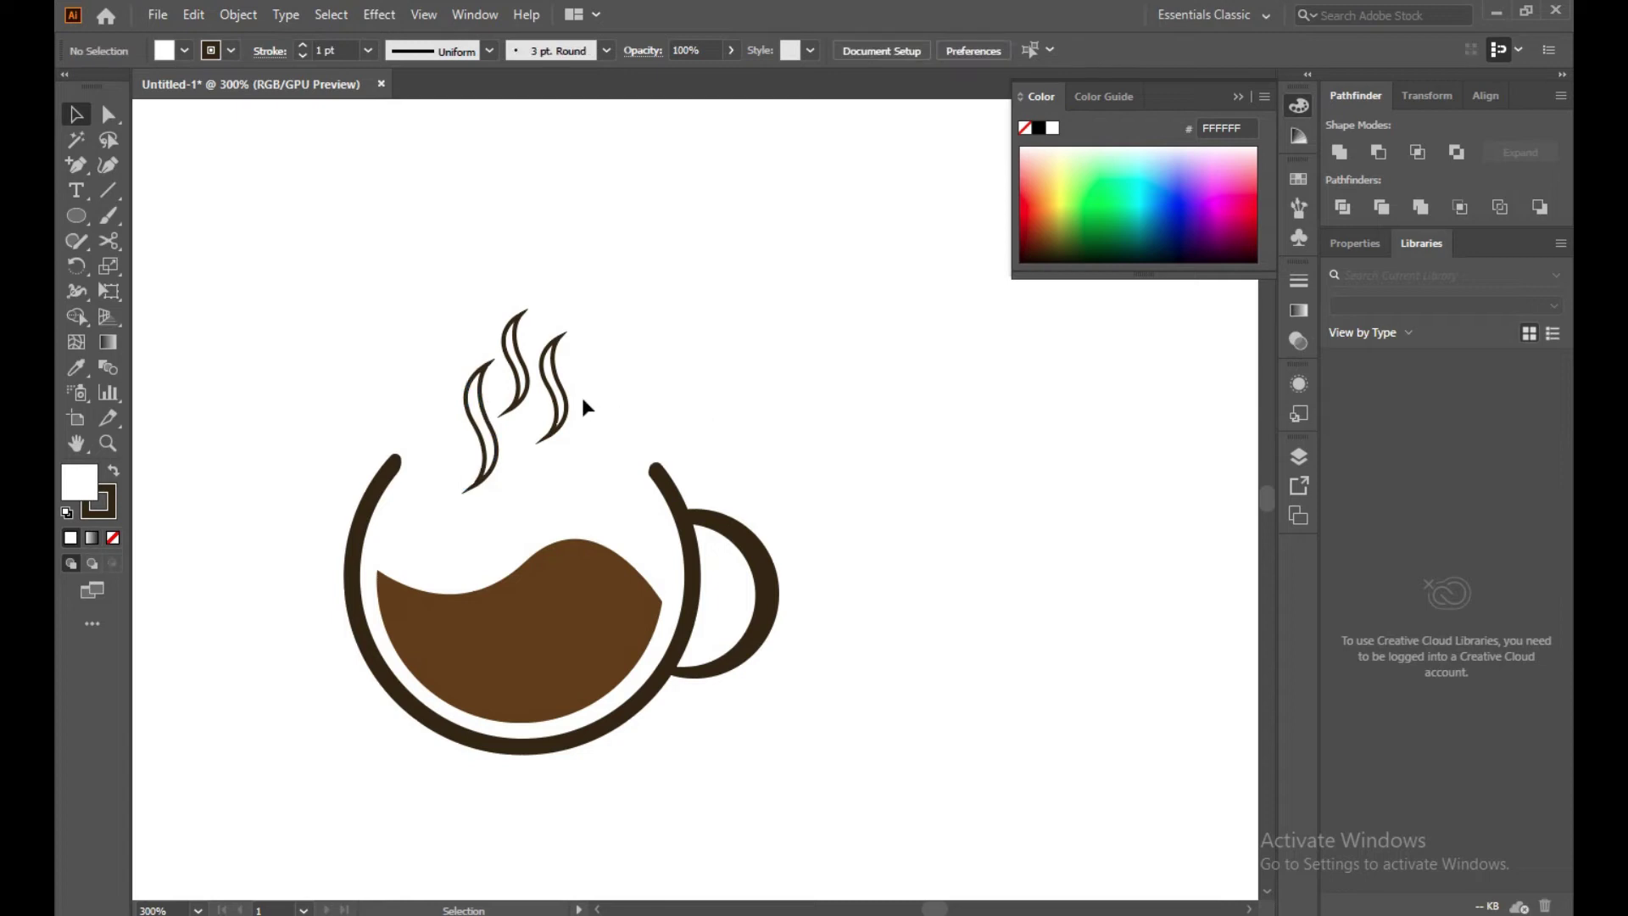
pyautogui.click(532, 390)
pyautogui.moveTo(514, 416)
pyautogui.mouseDown()
pyautogui.moveTo(520, 400)
pyautogui.moveTo(556, 426)
pyautogui.mouseUp()
pyautogui.click(644, 388)
pyautogui.click(564, 421)
pyautogui.click(669, 392)
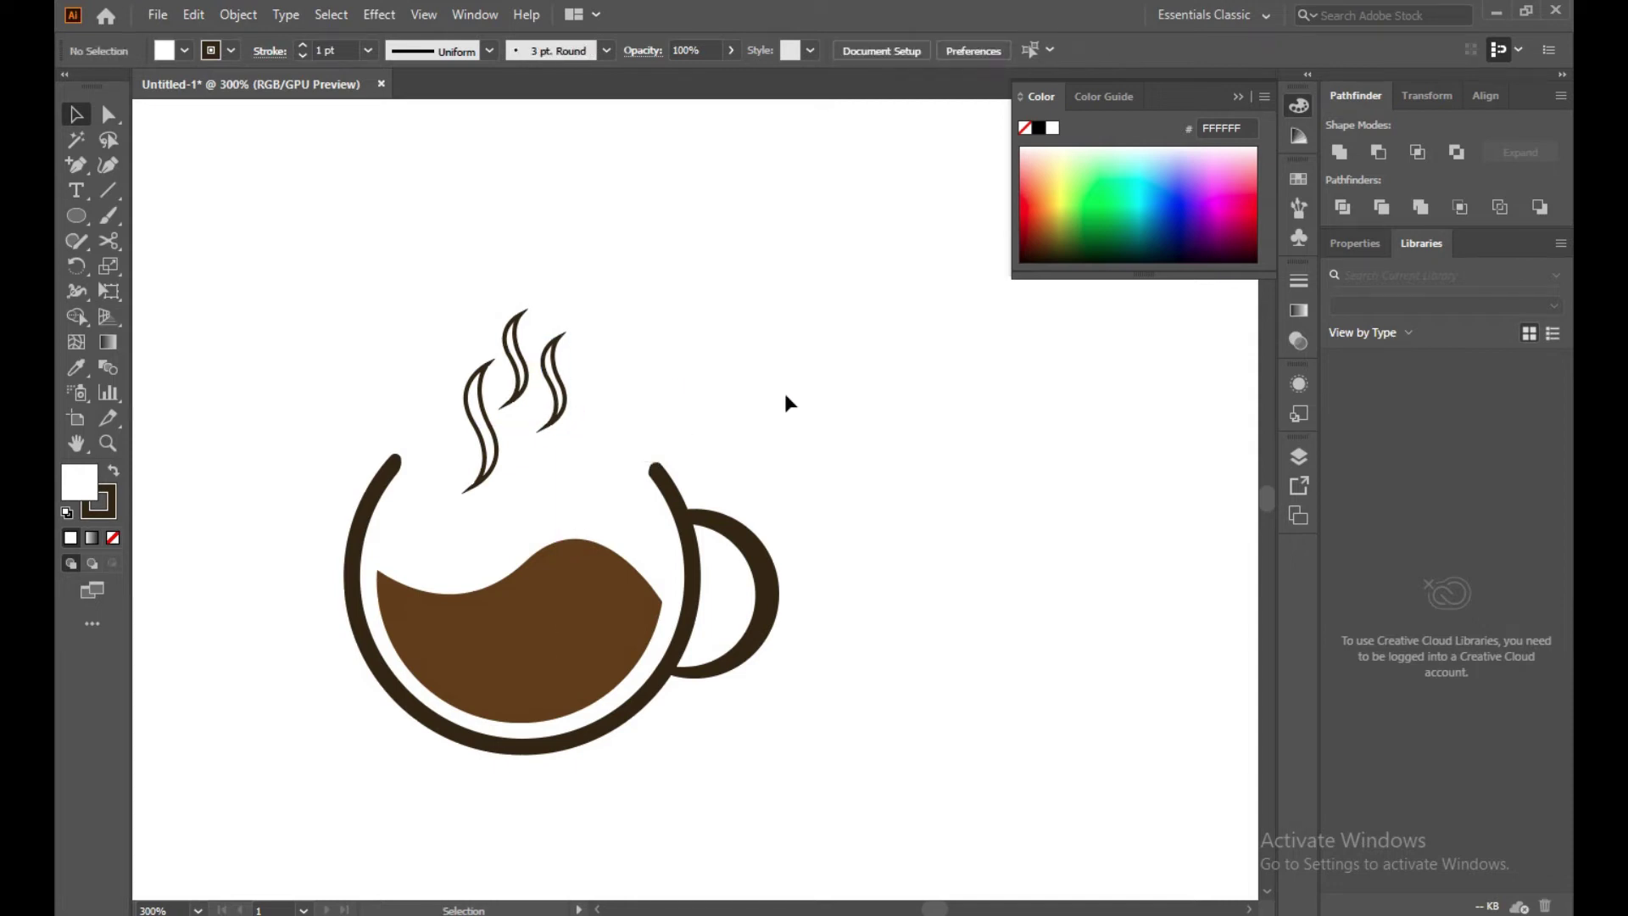
# Fine-tune the wisps' spacing, nudging the right one right and tilting the middle one
pyautogui.moveTo(414, 322); pyautogui.dragTo(598, 418)
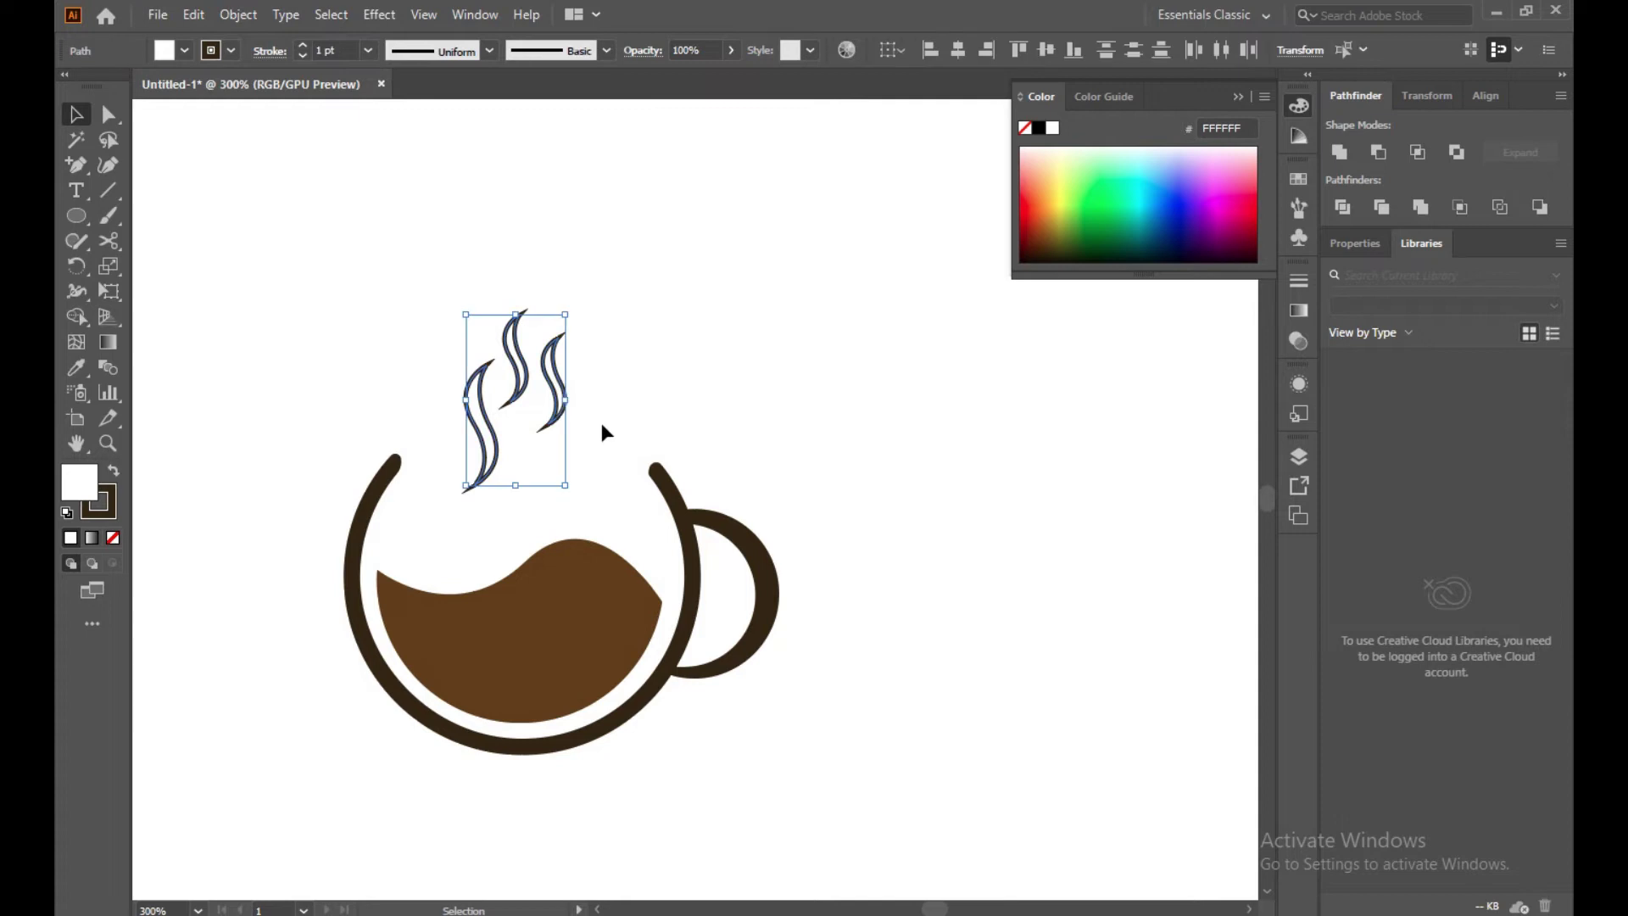
pyautogui.click(691, 418)
pyautogui.moveTo(487, 419); pyautogui.dragTo(551, 418)
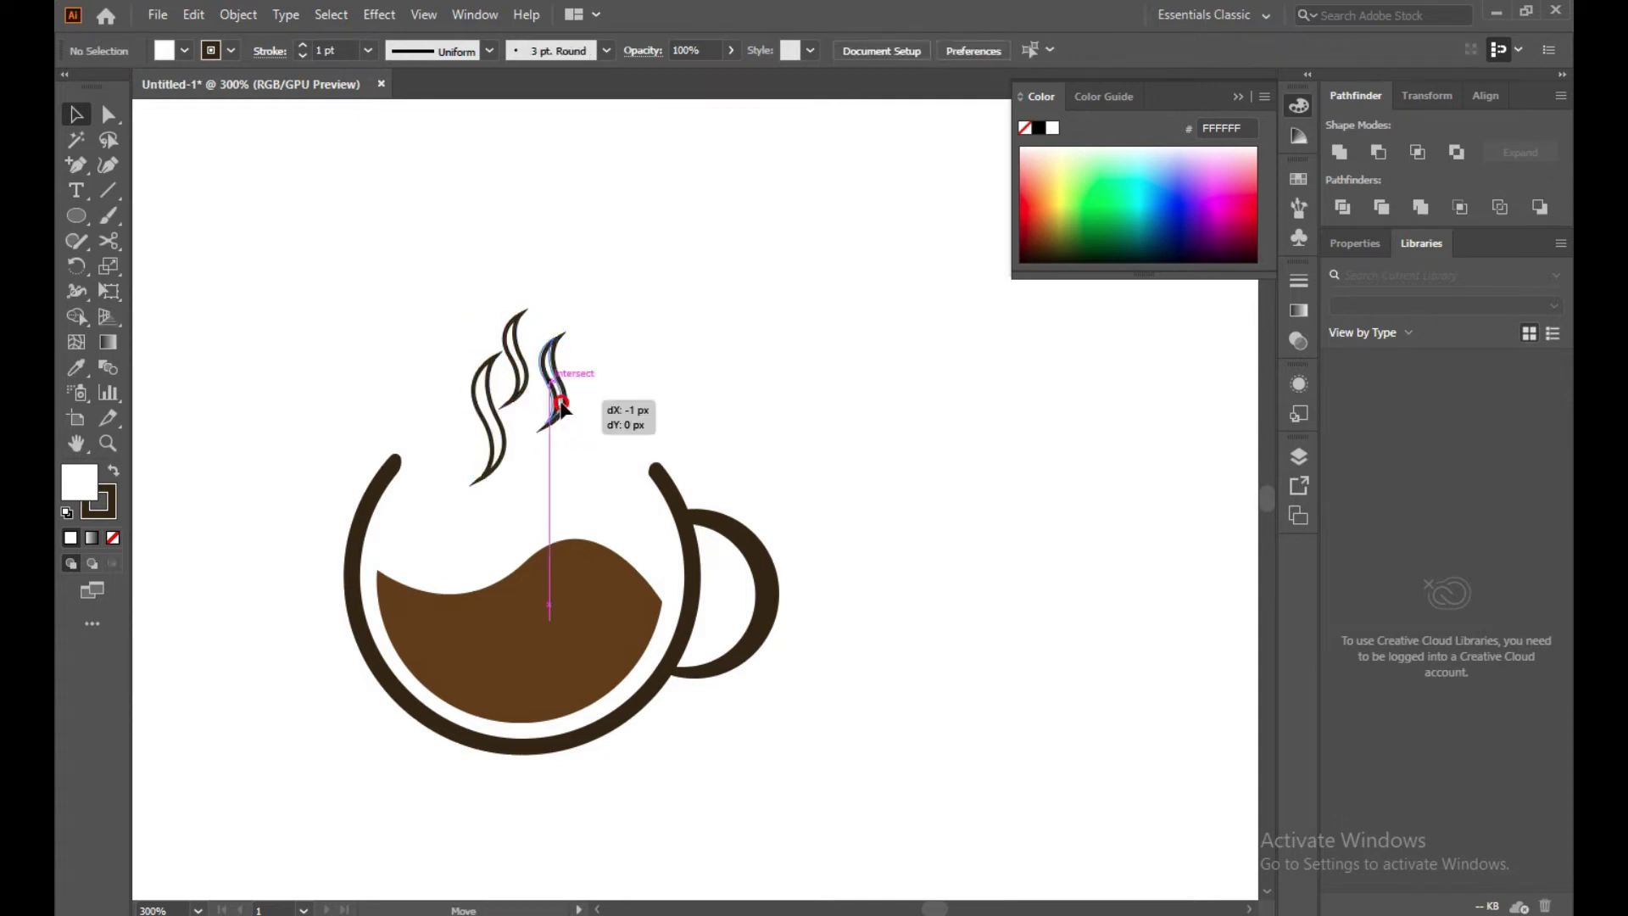
pyautogui.click(882, 398)
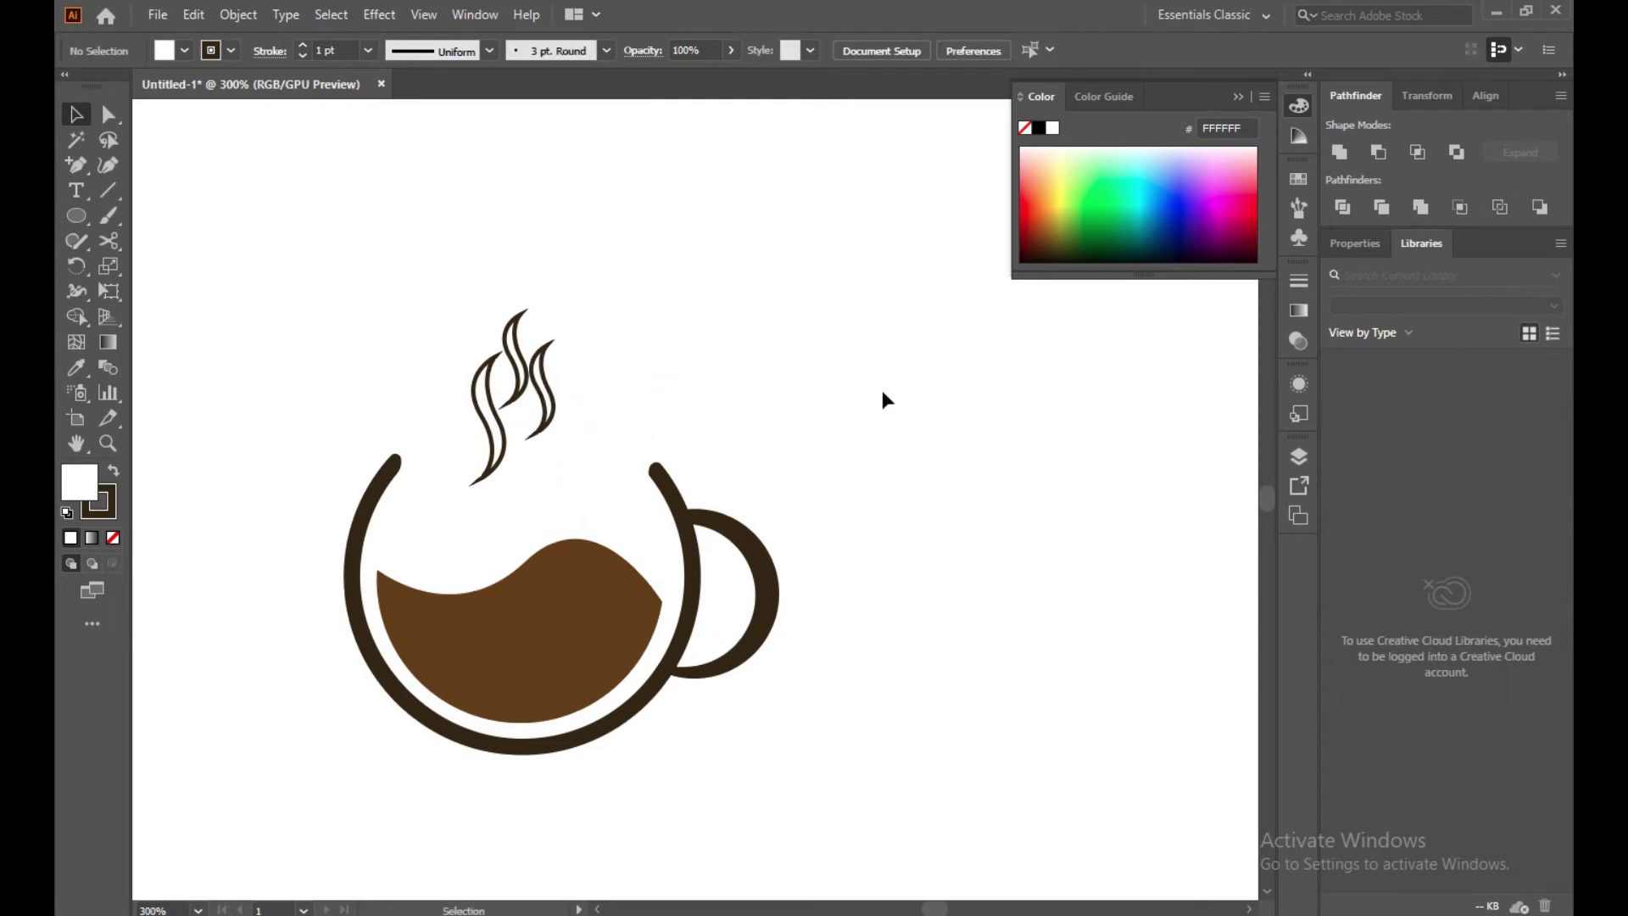
pyautogui.click(553, 402)
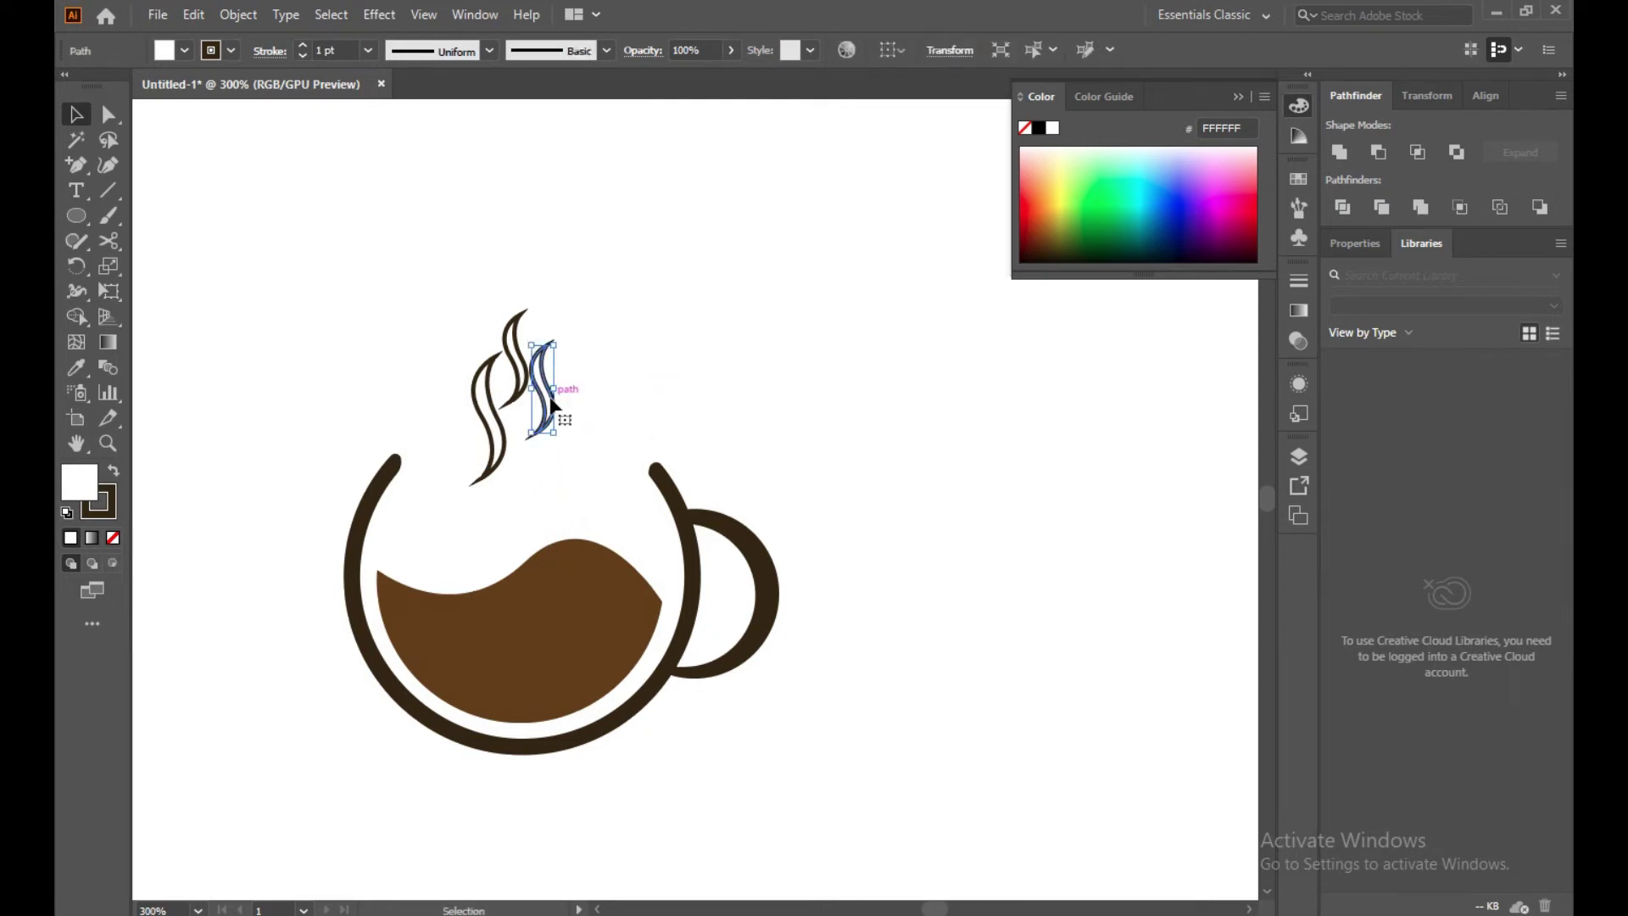
pyautogui.press('Right')
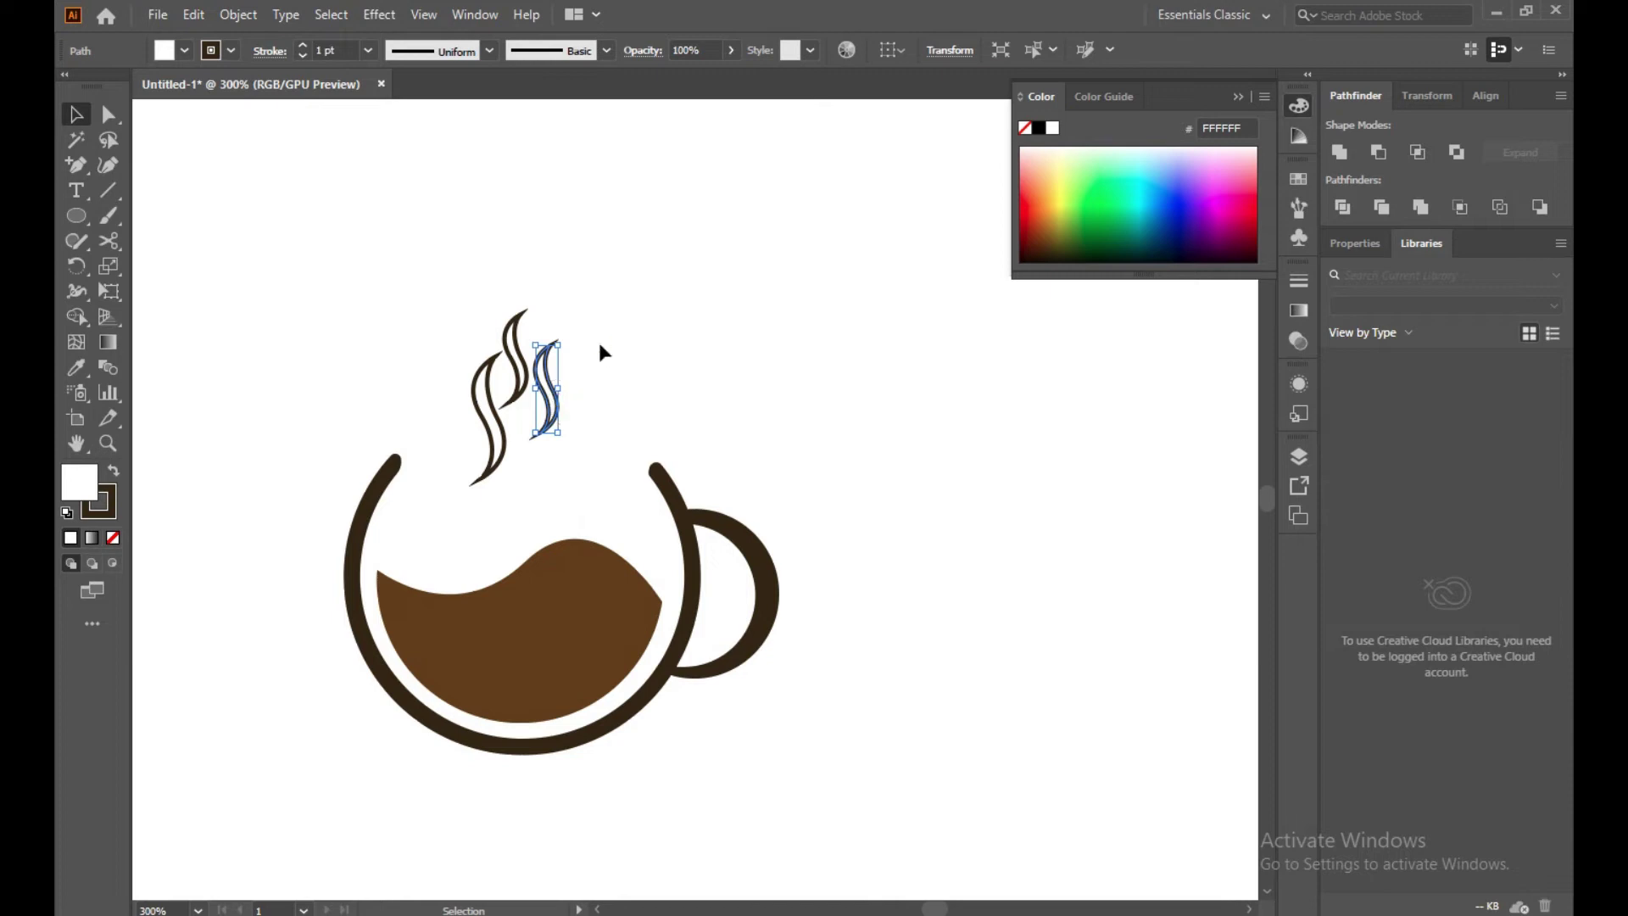
pyautogui.click(599, 343)
pyautogui.click(523, 357)
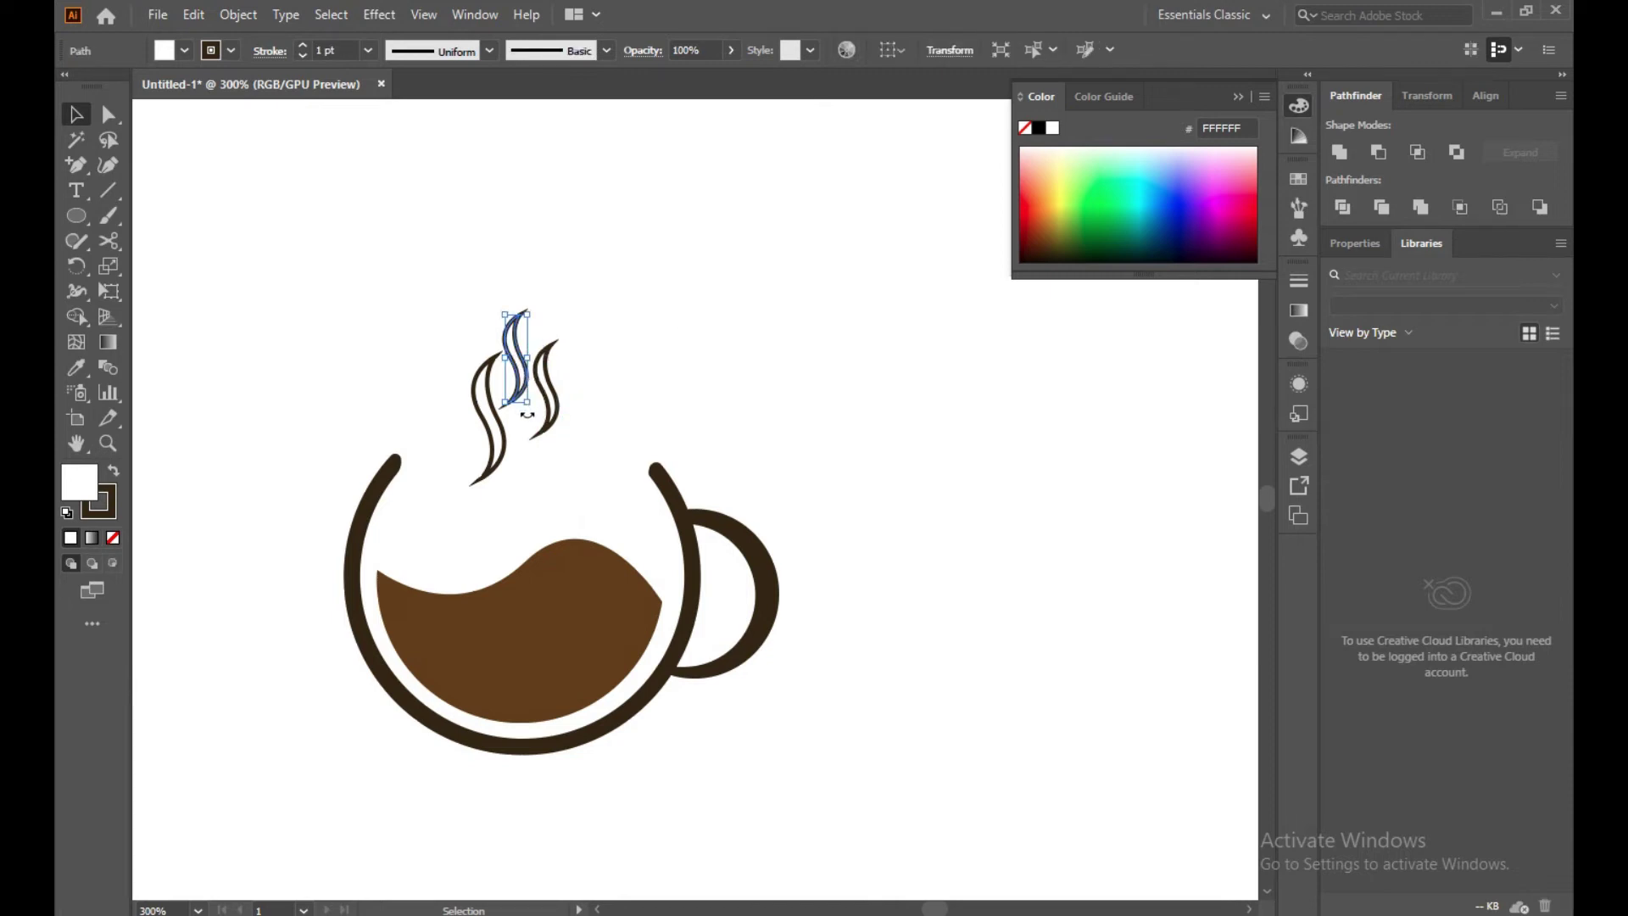
pyautogui.moveTo(527, 413); pyautogui.dragTo(533, 424)
pyautogui.click(752, 428)
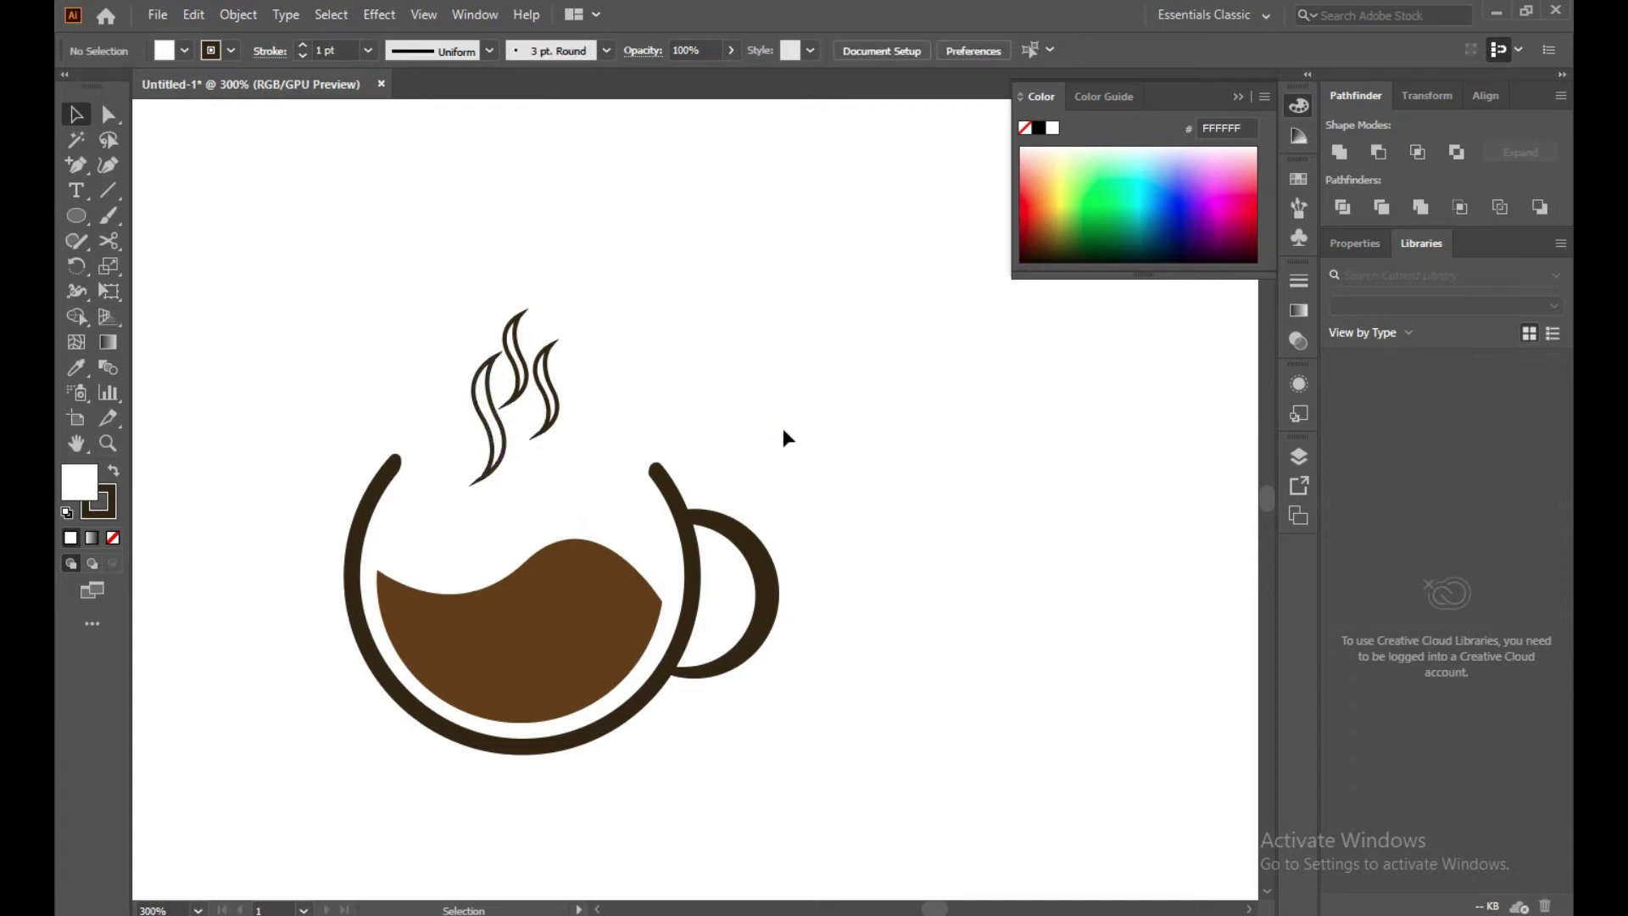
# Select the coffee shape with Direct Selection and zoom in closer on the canvas
pyautogui.moveTo(407, 269); pyautogui.dragTo(648, 435)
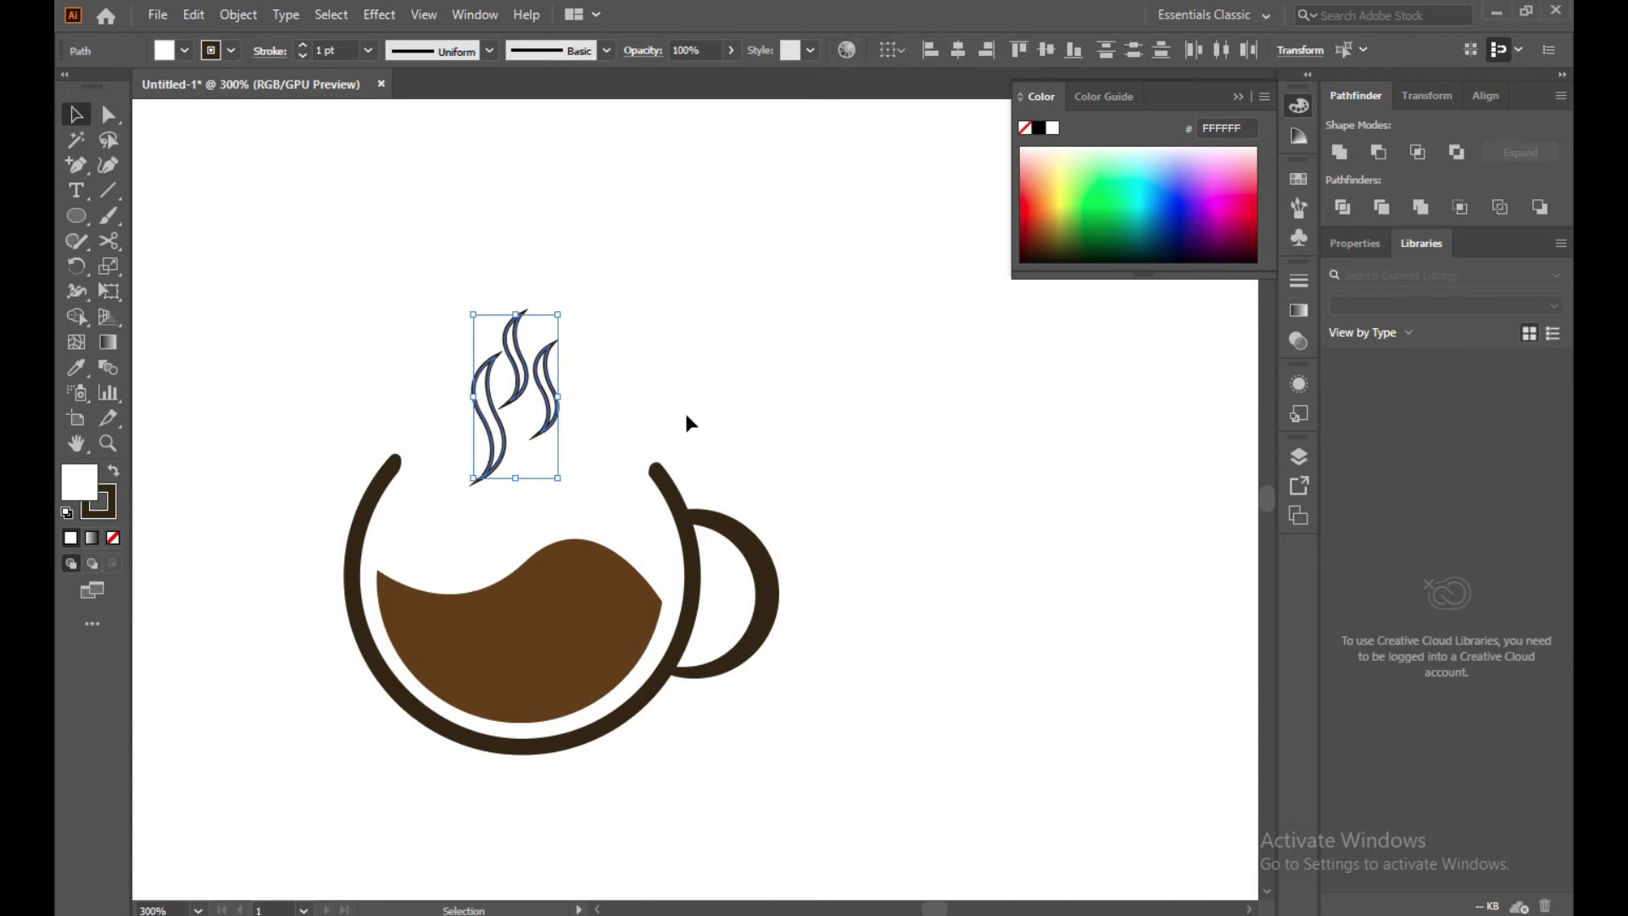
pyautogui.click(534, 559)
pyautogui.press('a')
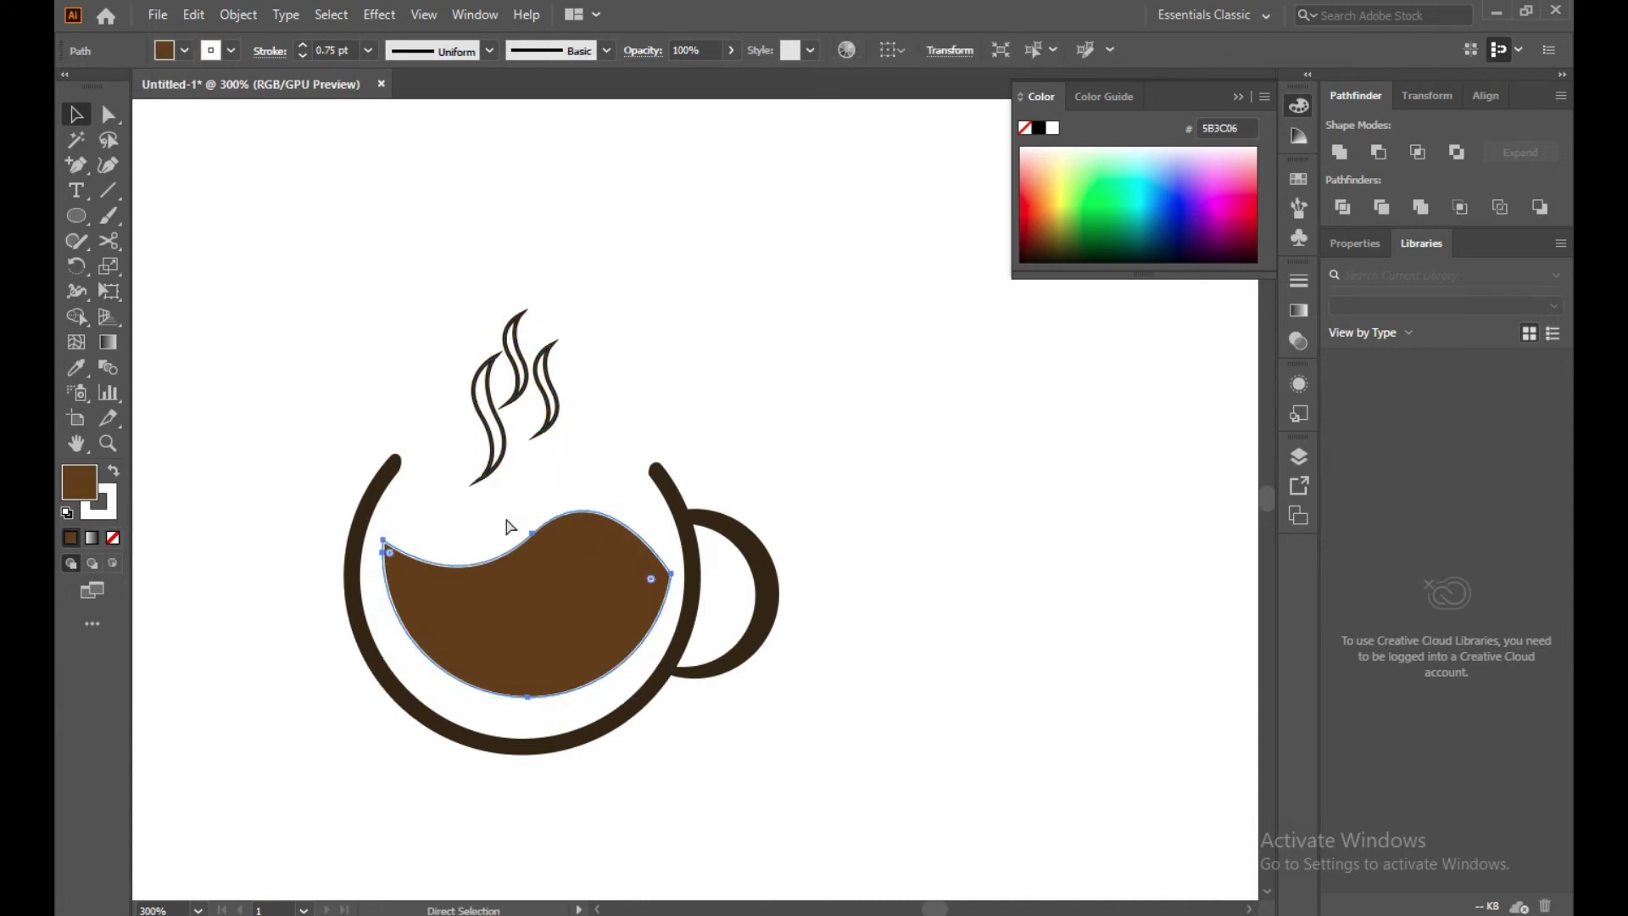
pyautogui.click(506, 527)
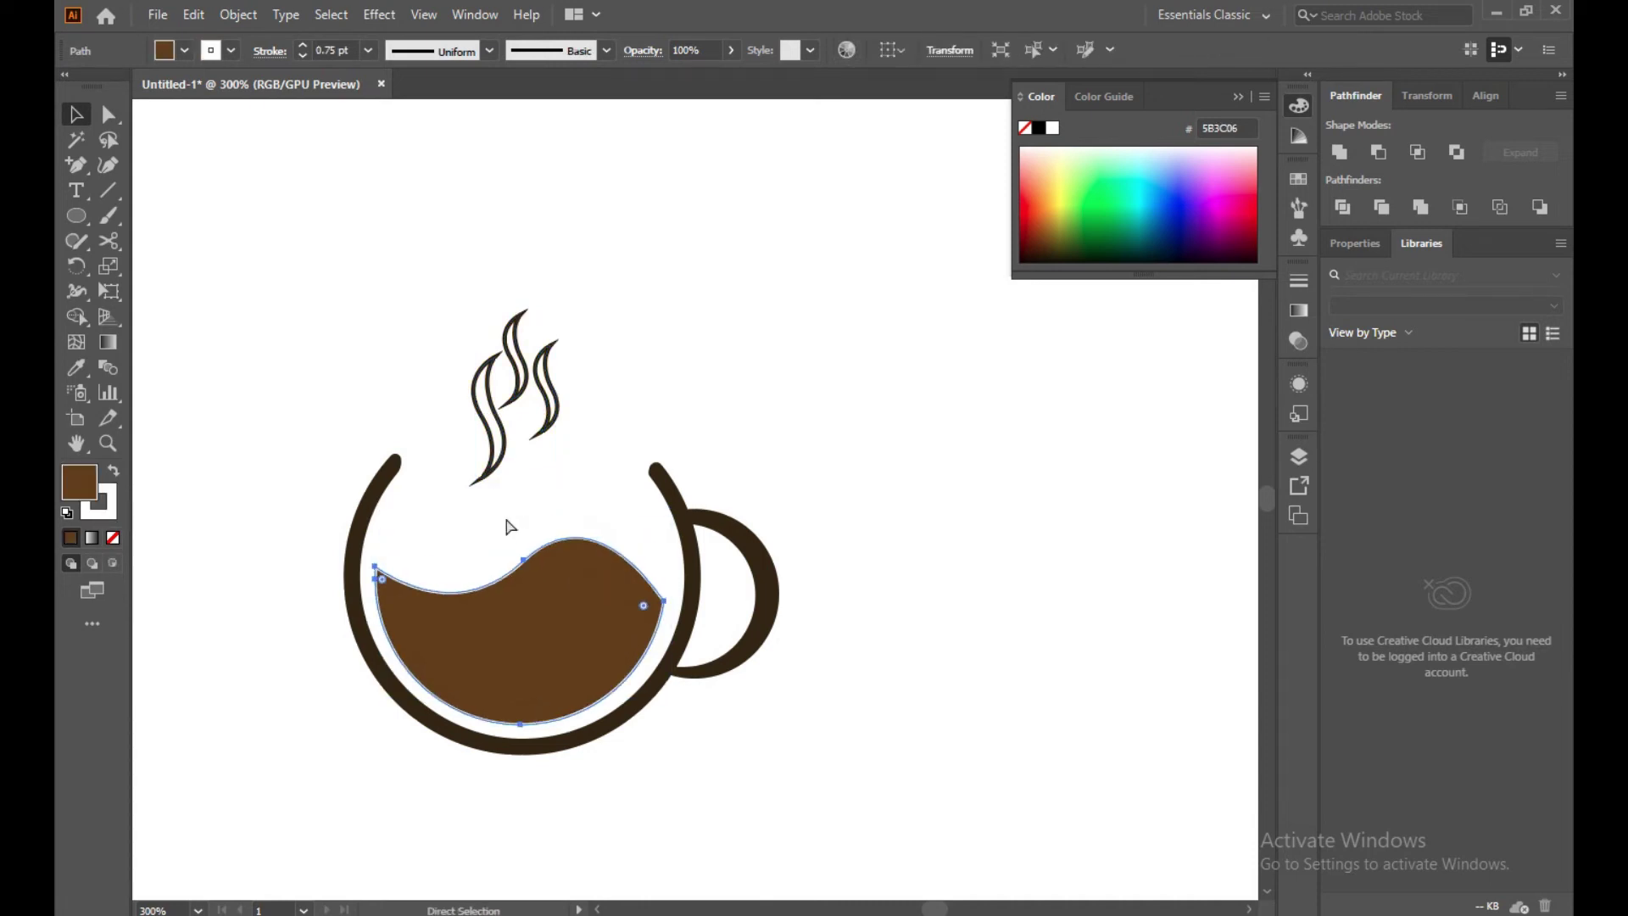
pyautogui.hotkey('ctrl', '+')
pyautogui.hotkey('ctrl', '+')
pyautogui.hotkey('ctrl', '+')
pyautogui.moveTo(76, 164); pyautogui.dragTo(173, 174)
# Draw and close a small trial curved path with the Pen tool
pyautogui.click(170, 166)
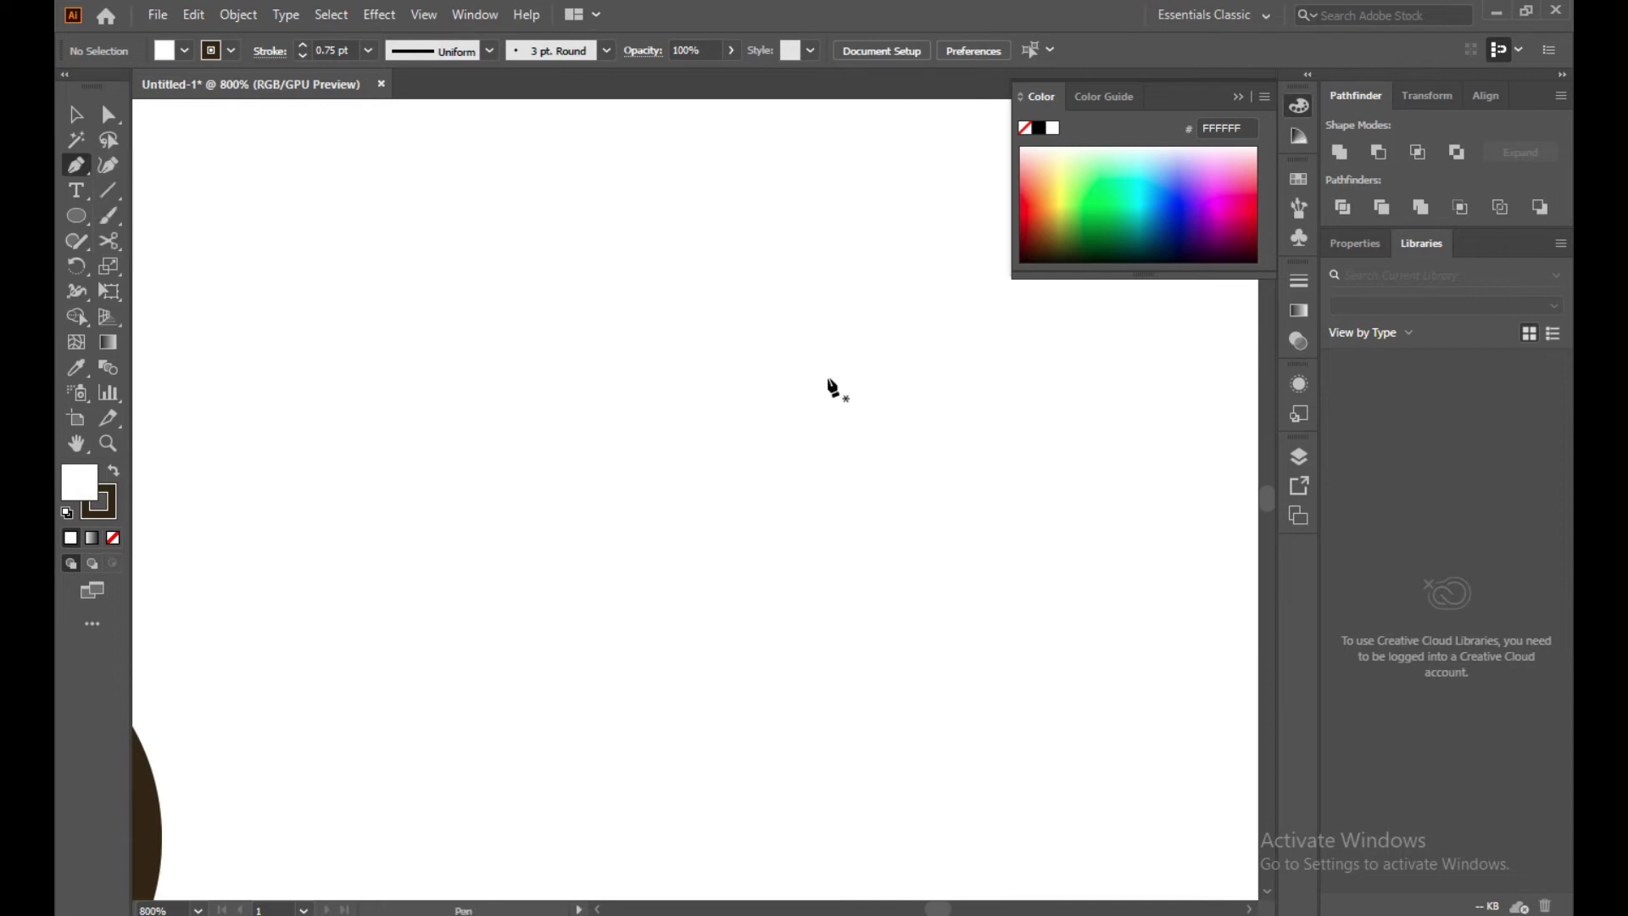
pyautogui.click(839, 434)
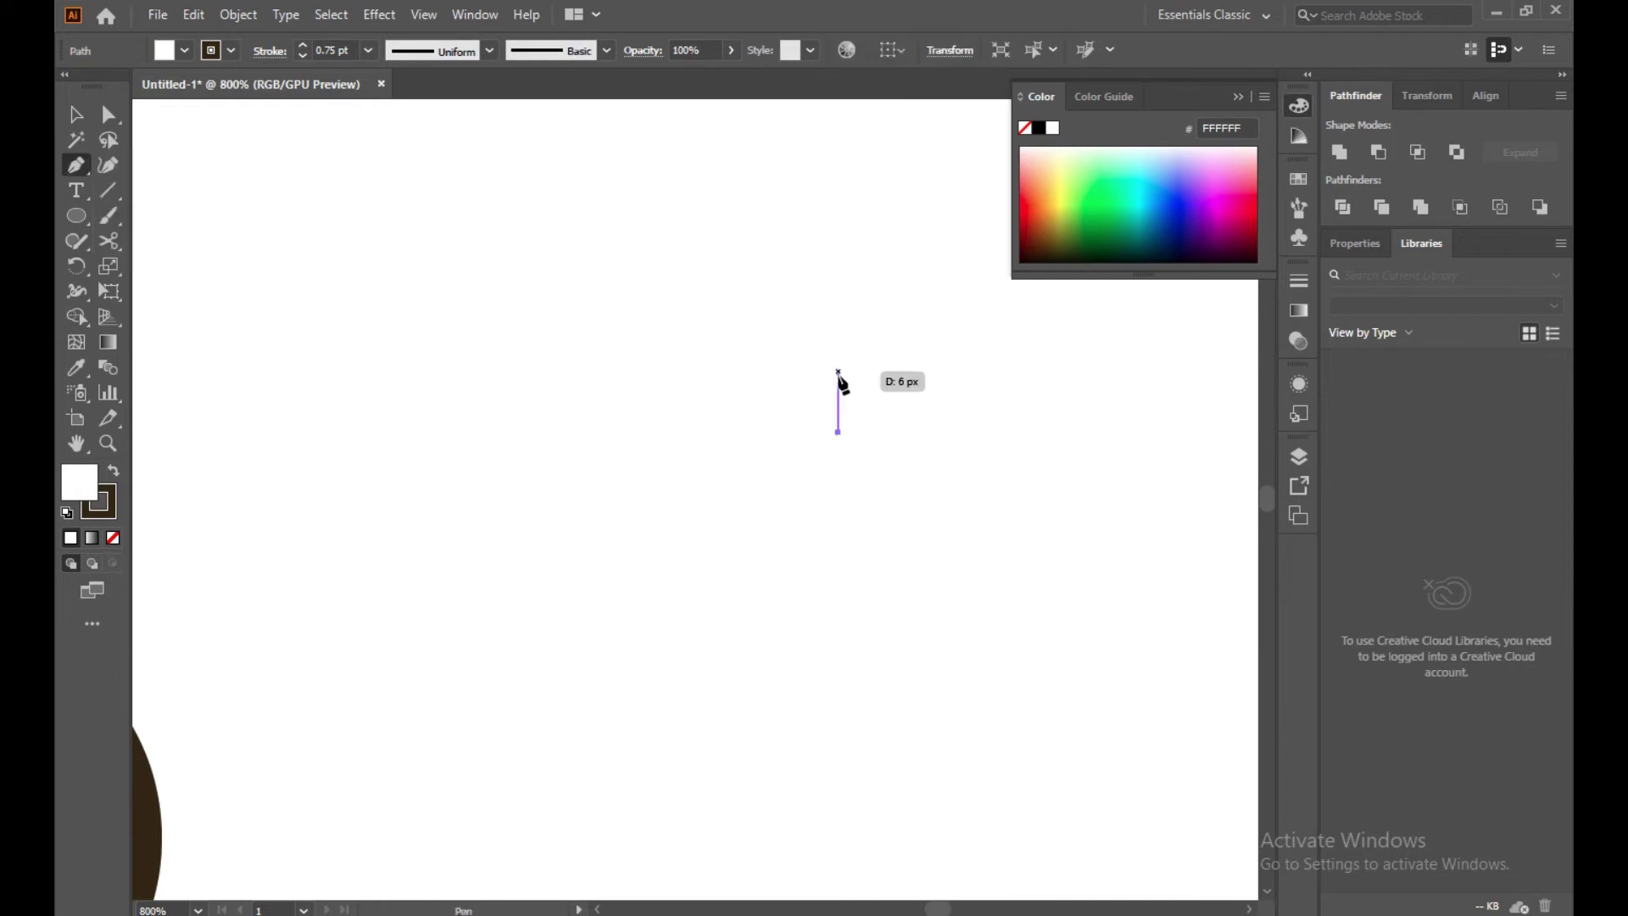
pyautogui.moveTo(837, 373); pyautogui.dragTo(869, 334)
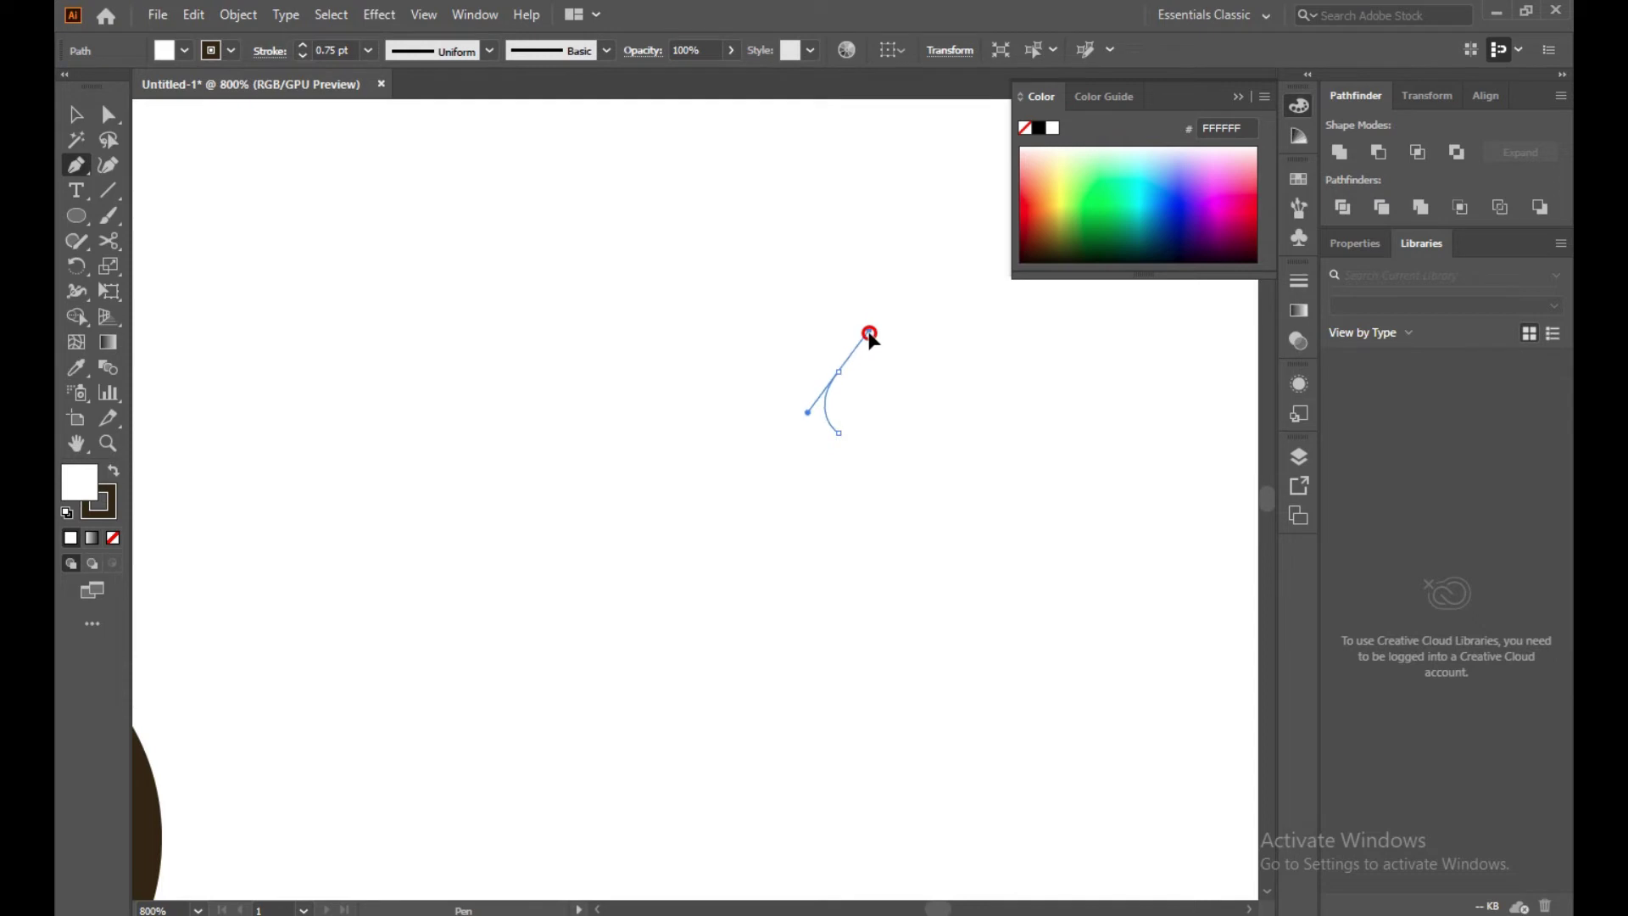
pyautogui.moveTo(818, 401)
pyautogui.mouseDown()
pyautogui.moveTo(805, 412)
pyautogui.moveTo(831, 436)
pyautogui.moveTo(804, 356)
pyautogui.moveTo(824, 342)
pyautogui.mouseUp()
pyautogui.click(819, 340)
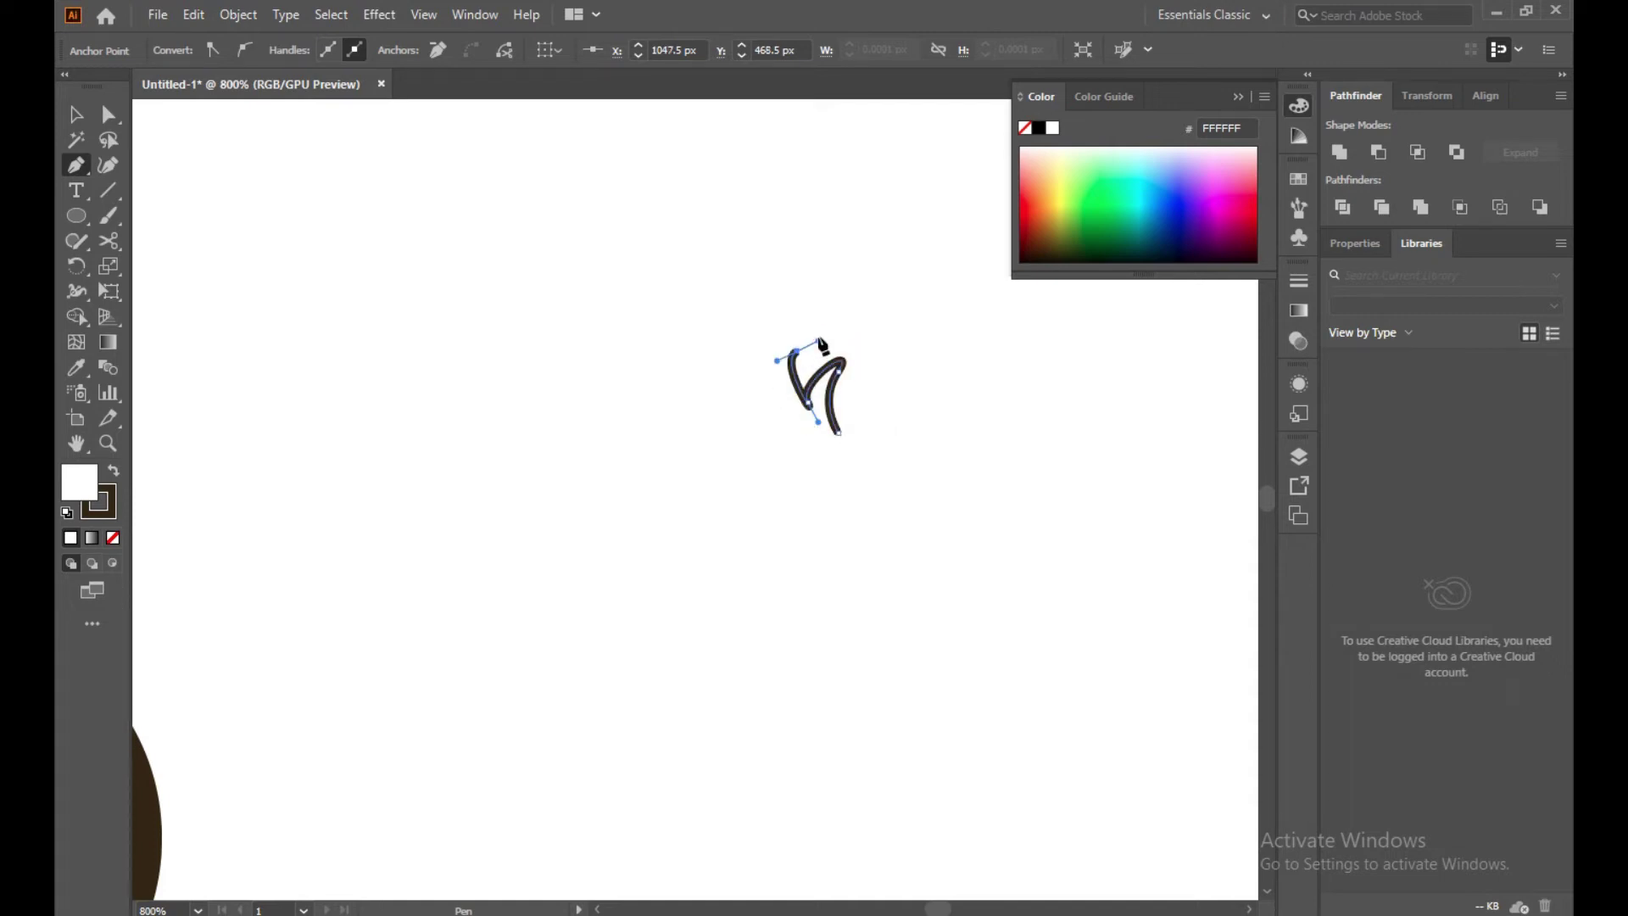
pyautogui.hotkey('ctrl', 'shift', 'a')
# Sketch rough curved curl strokes, then delete them
pyautogui.moveTo(827, 453)
pyautogui.mouseDown()
pyautogui.moveTo(828, 352)
pyautogui.moveTo(791, 456)
pyautogui.moveTo(771, 385)
pyautogui.mouseUp()
pyautogui.moveTo(768, 373); pyautogui.dragTo(788, 321)
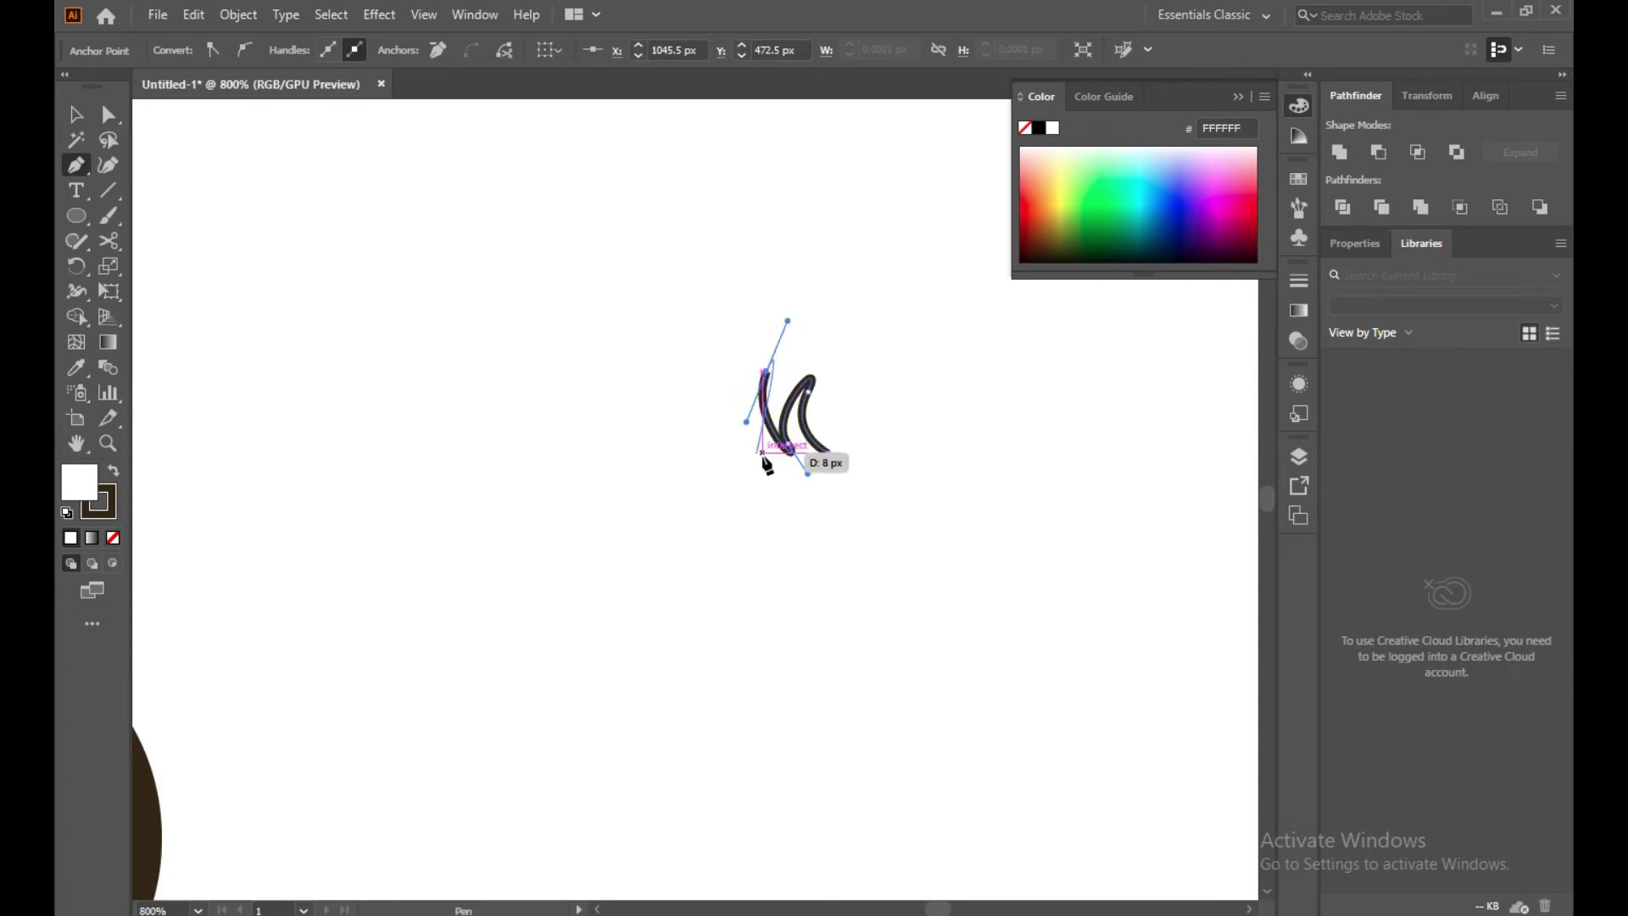
pyautogui.moveTo(747, 442); pyautogui.dragTo(787, 473)
pyautogui.moveTo(705, 356); pyautogui.dragTo(726, 271)
pyautogui.moveTo(774, 421)
pyautogui.mouseDown()
pyautogui.moveTo(763, 350)
pyautogui.moveTo(807, 310)
pyautogui.mouseUp()
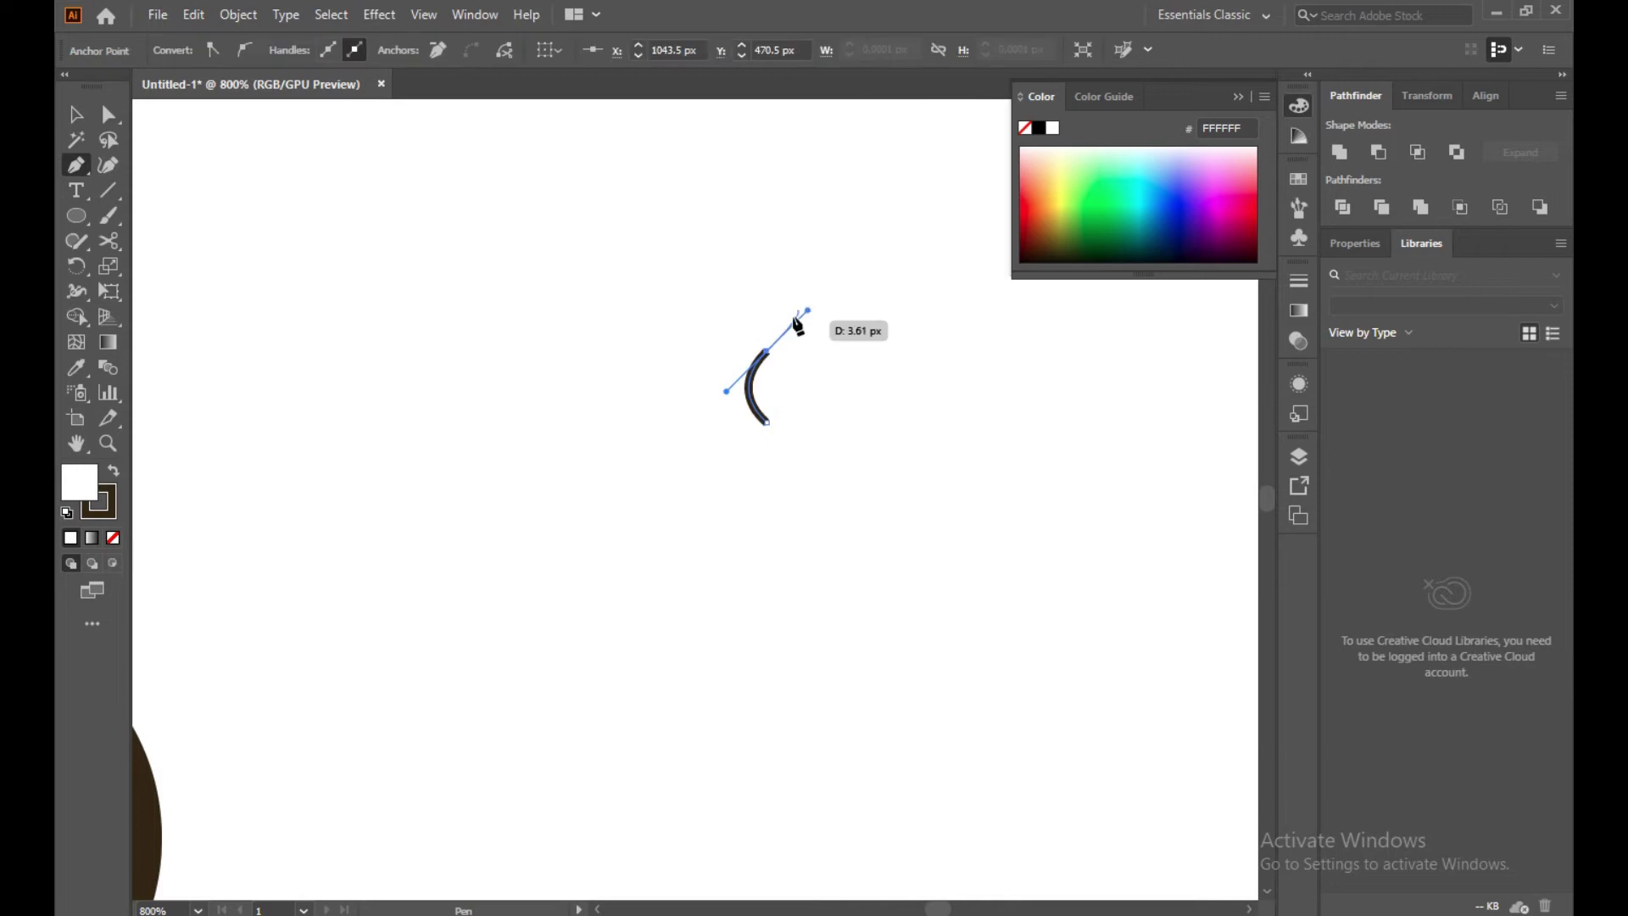
pyautogui.moveTo(725, 401); pyautogui.dragTo(754, 443)
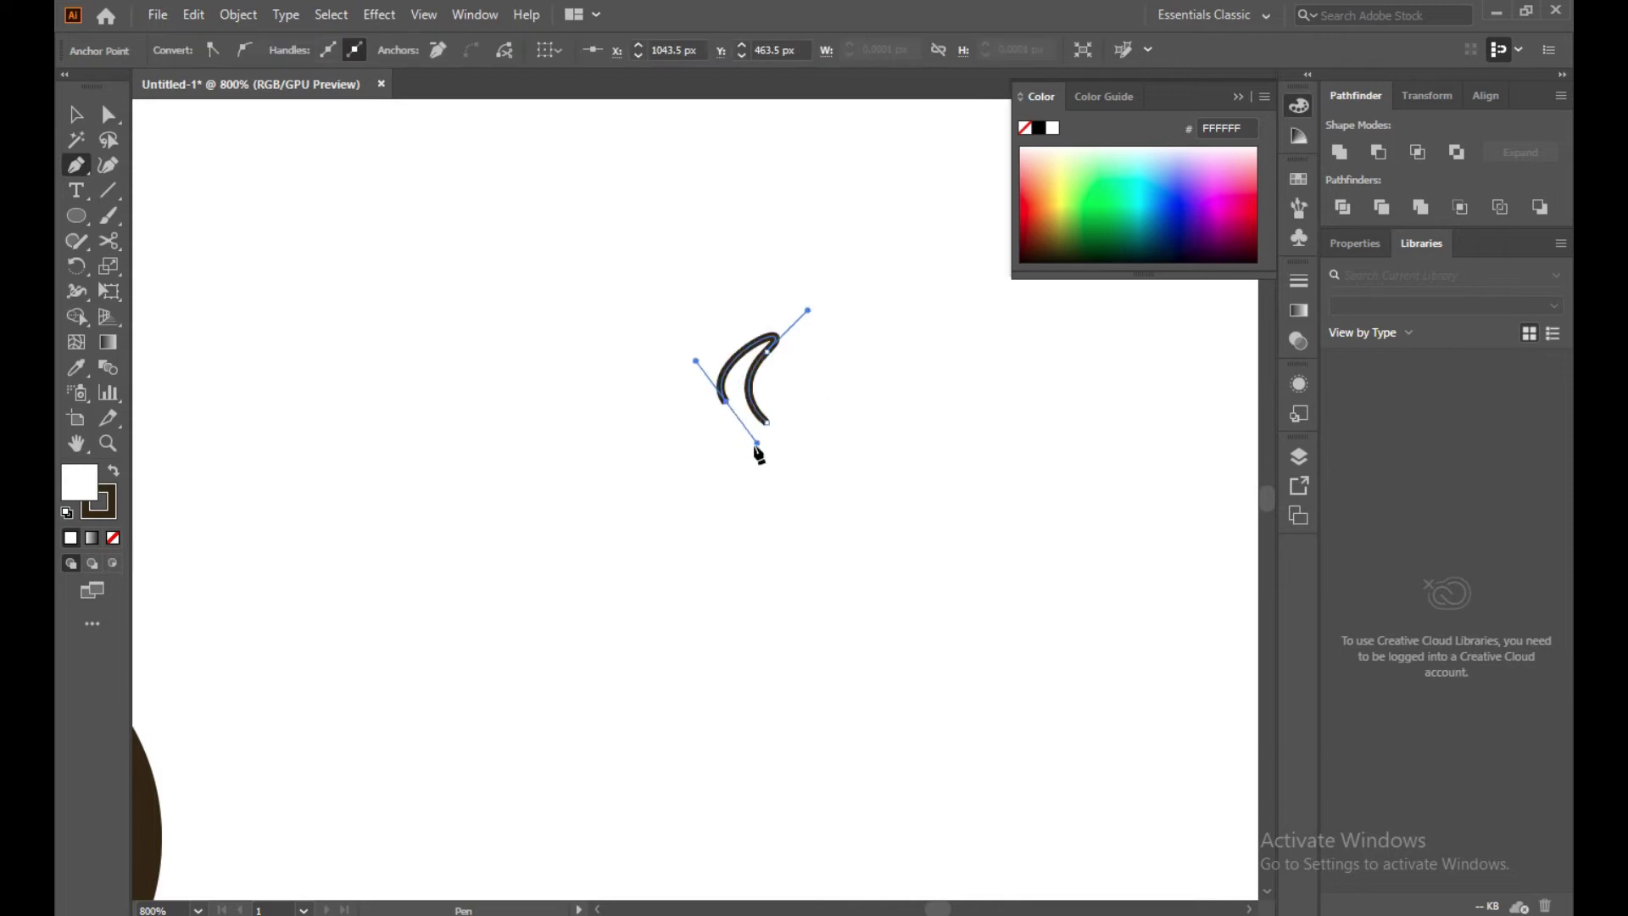
pyautogui.moveTo(696, 336); pyautogui.dragTo(746, 273)
pyautogui.hotkey('ctrl', 'z')
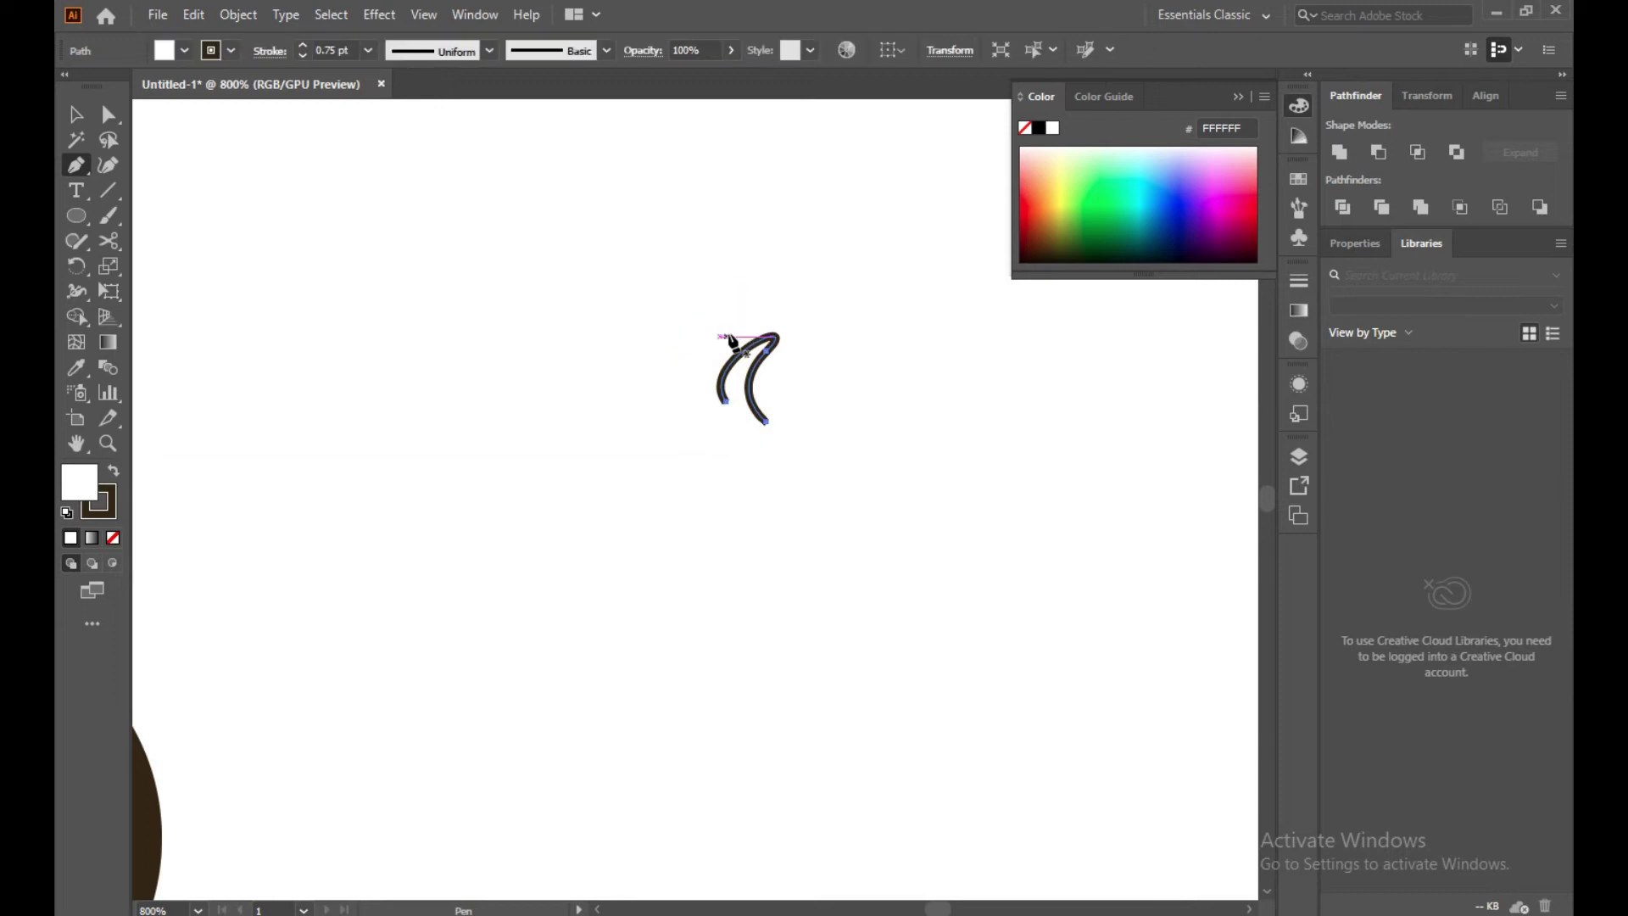
pyautogui.keyDown('ctrl'); pyautogui.click(747, 300); pyautogui.keyUp('ctrl')
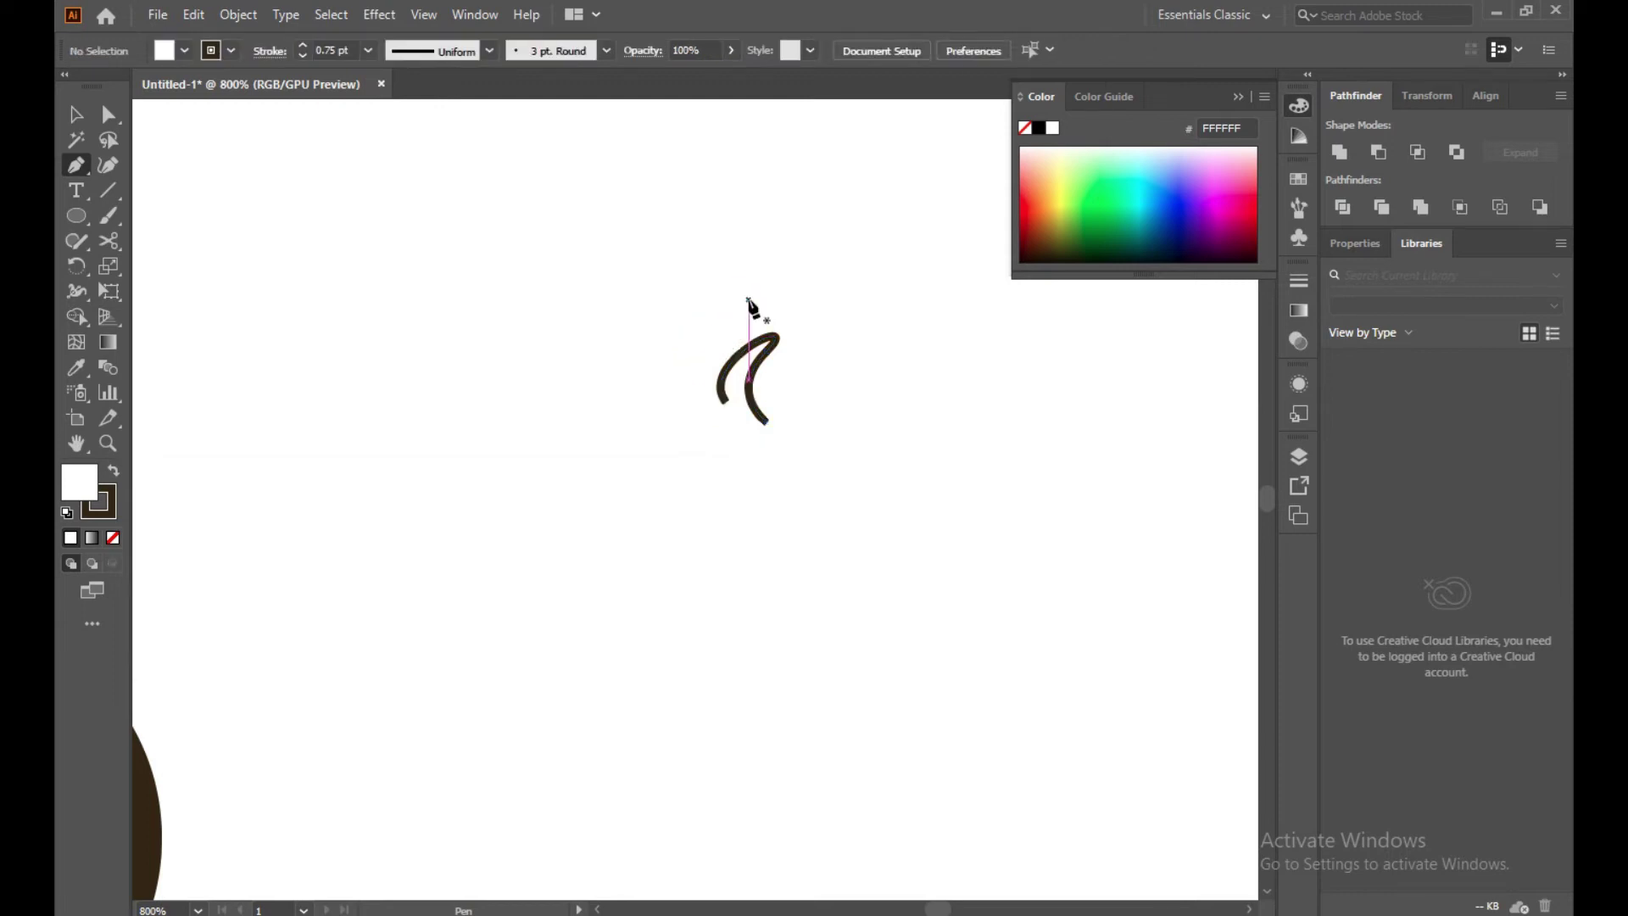
pyautogui.click(75, 114)
pyautogui.click(750, 390)
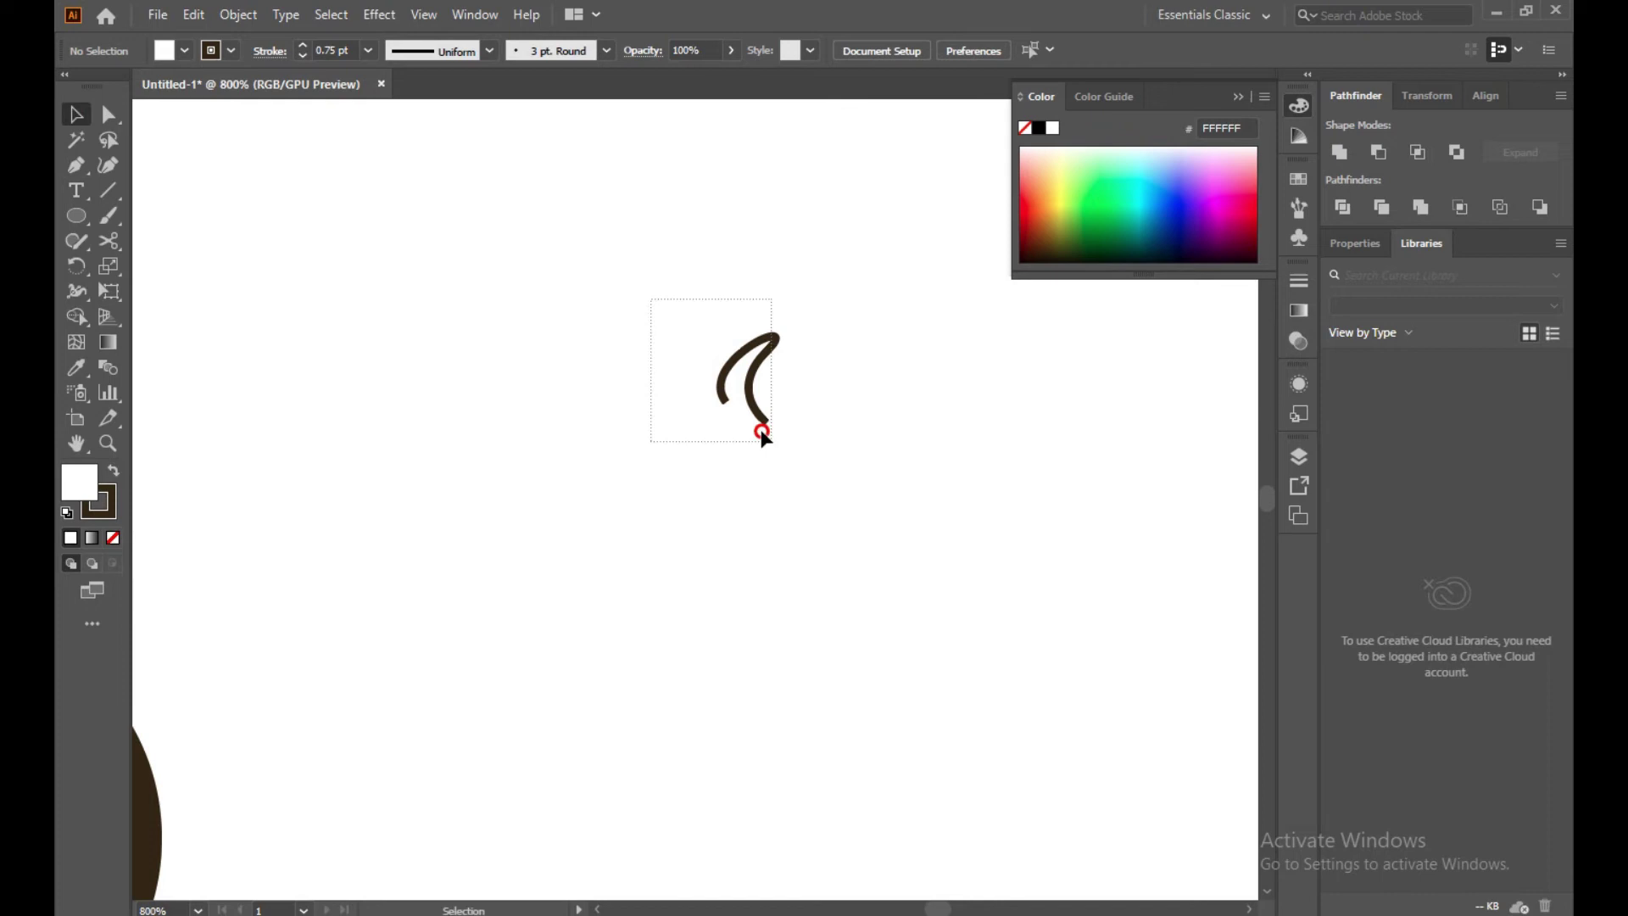
pyautogui.press('Delete')
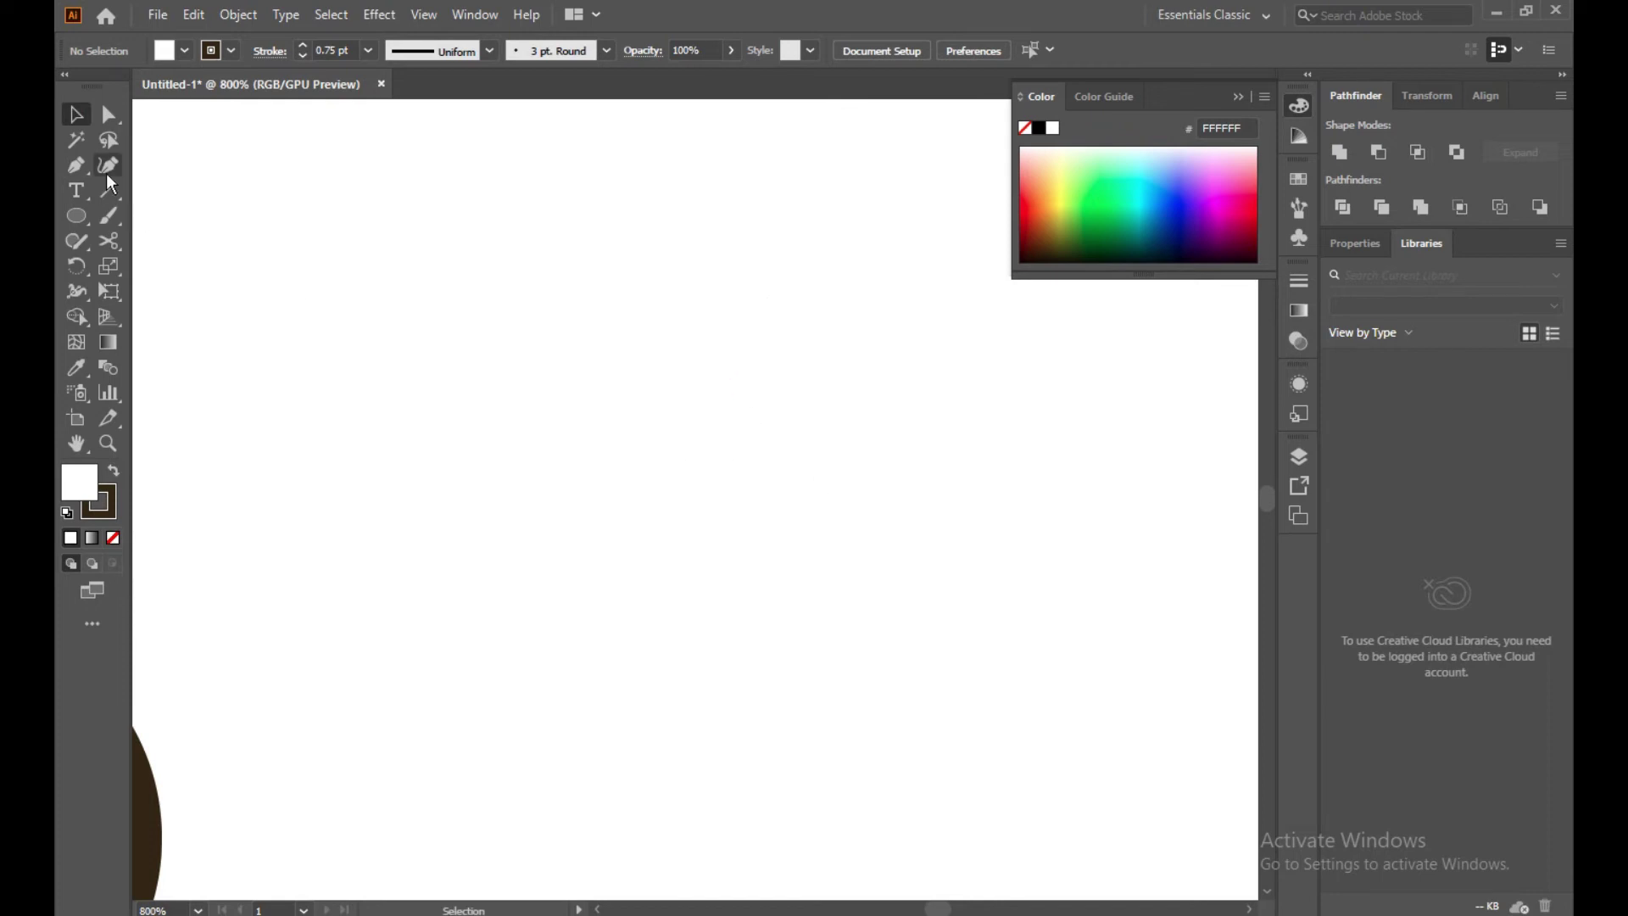
# Pen a closed foam curl with three rising curls, the third tallest, and a tapered tail
pyautogui.press('p')
pyautogui.moveTo(726, 420)
pyautogui.mouseDown()
pyautogui.moveTo(726, 343)
pyautogui.moveTo(757, 320)
pyautogui.mouseUp()
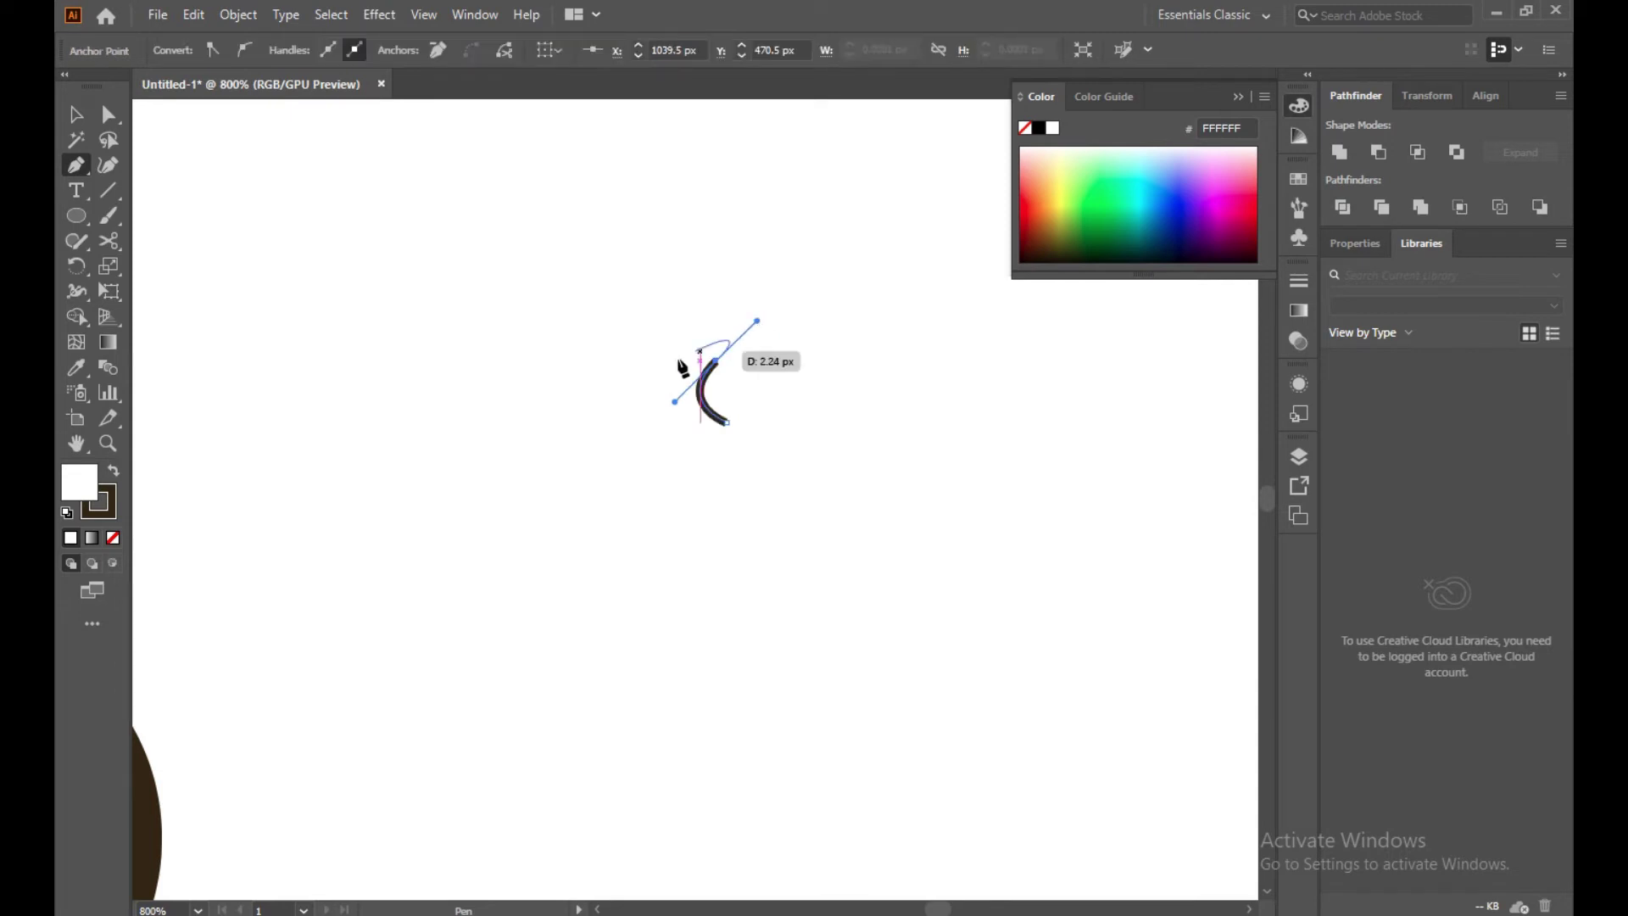
pyautogui.moveTo(681, 367)
pyautogui.mouseDown()
pyautogui.moveTo(688, 422)
pyautogui.moveTo(653, 363)
pyautogui.moveTo(717, 274)
pyautogui.mouseUp()
pyautogui.click(686, 412)
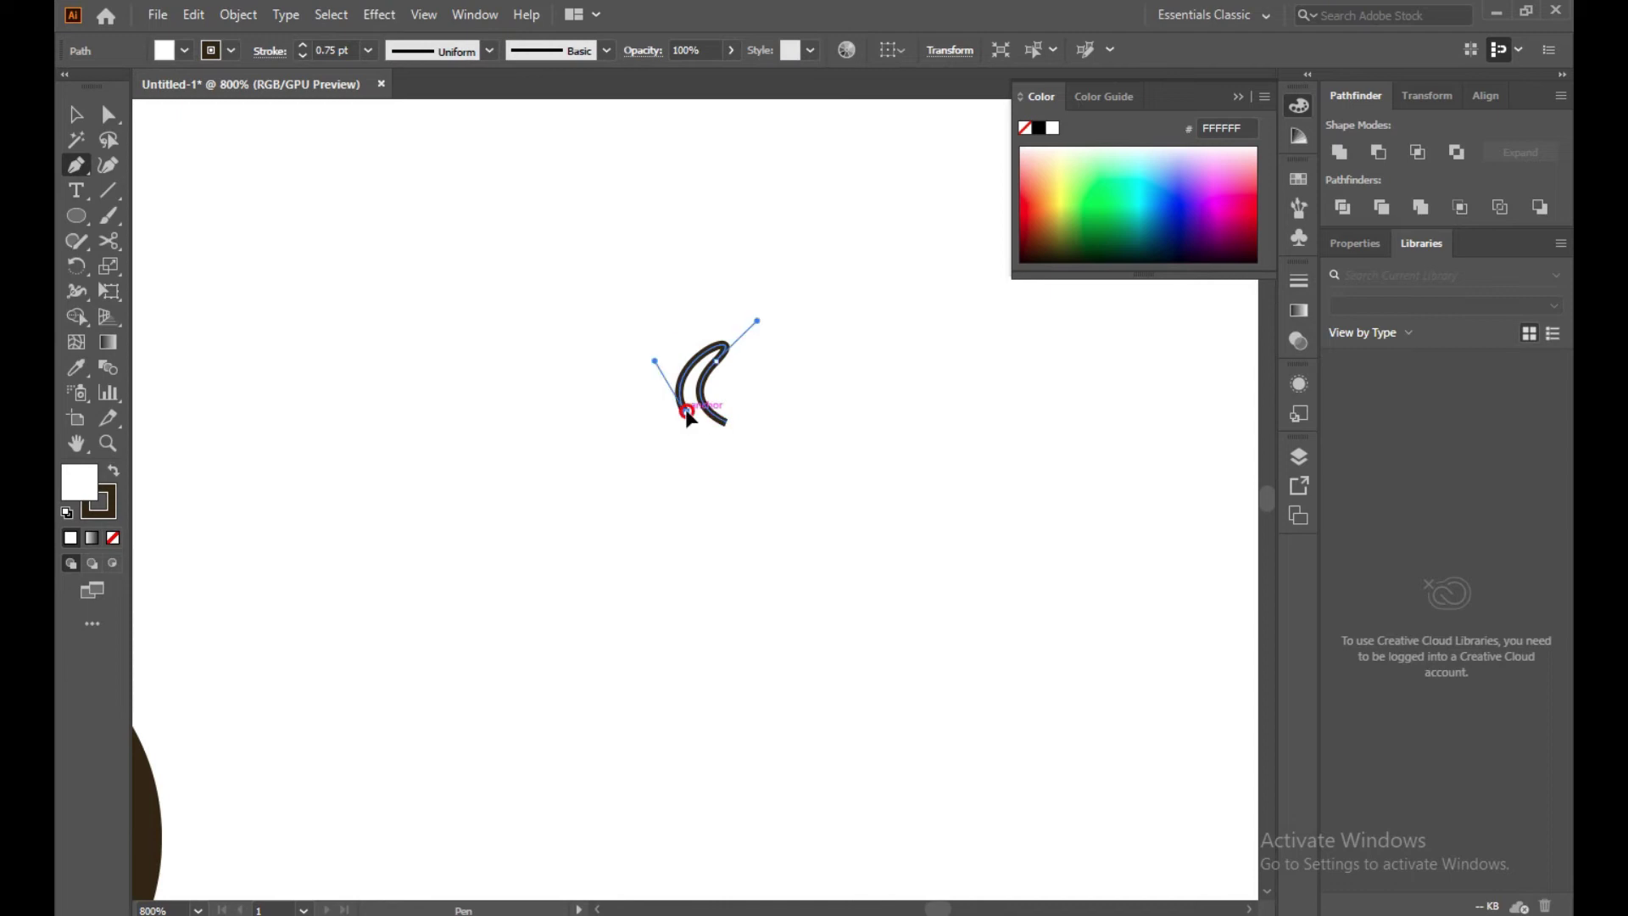
pyautogui.moveTo(655, 330)
pyautogui.mouseDown()
pyautogui.moveTo(713, 254)
pyautogui.moveTo(693, 273)
pyautogui.moveTo(662, 257)
pyautogui.moveTo(676, 255)
pyautogui.moveTo(639, 407)
pyautogui.moveTo(684, 465)
pyautogui.moveTo(711, 464)
pyautogui.mouseUp()
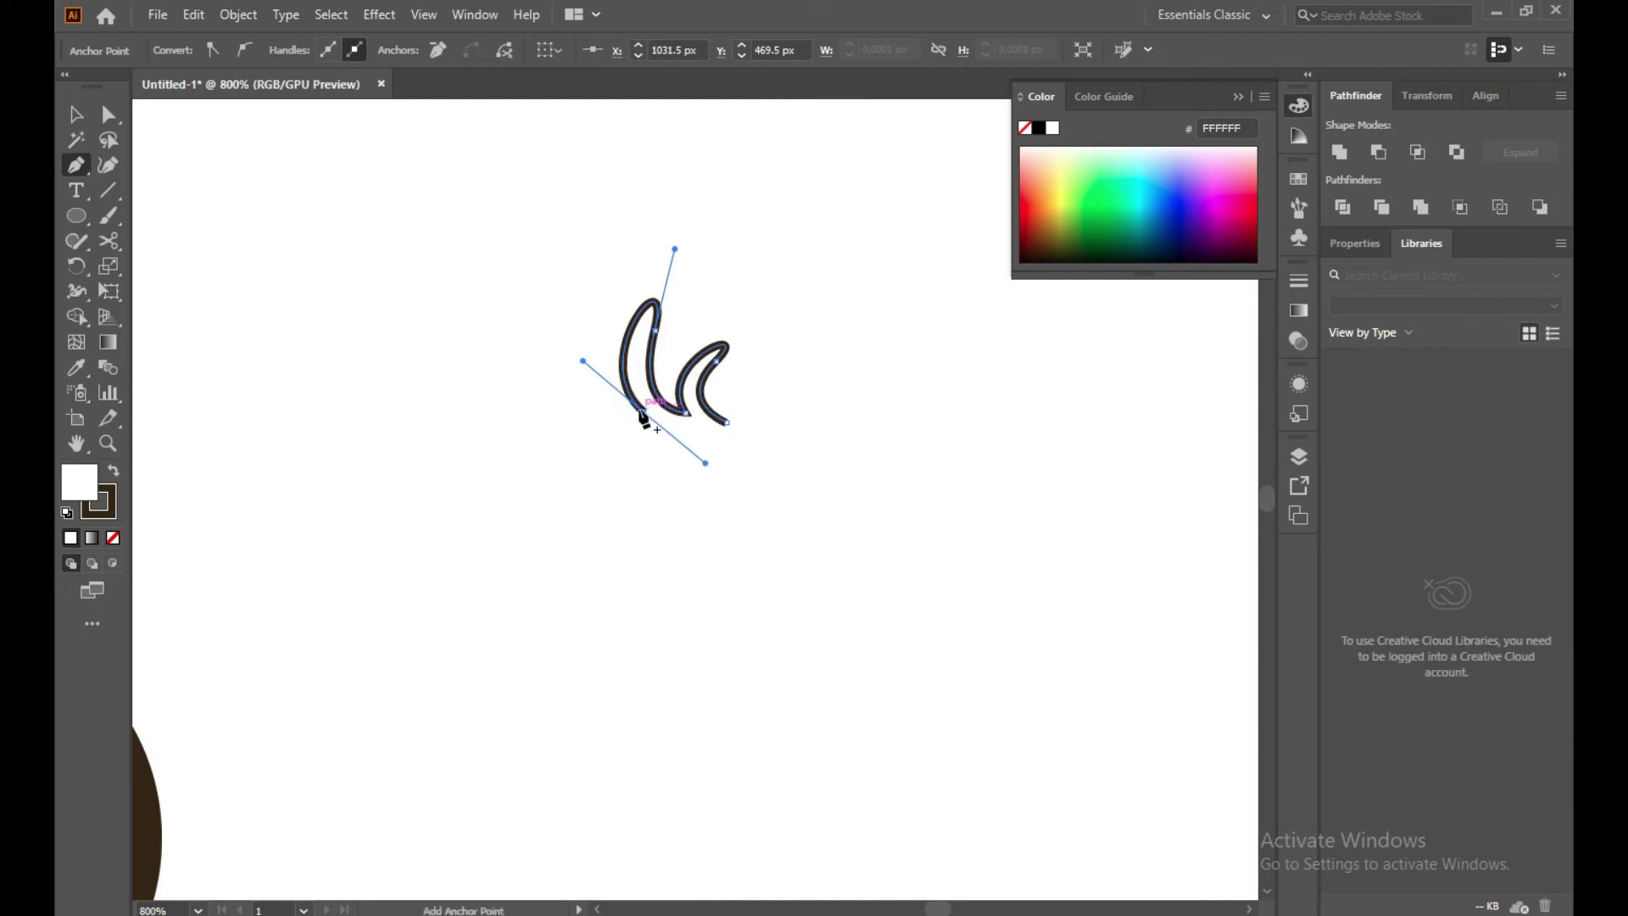
pyautogui.moveTo(603, 311); pyautogui.dragTo(658, 212)
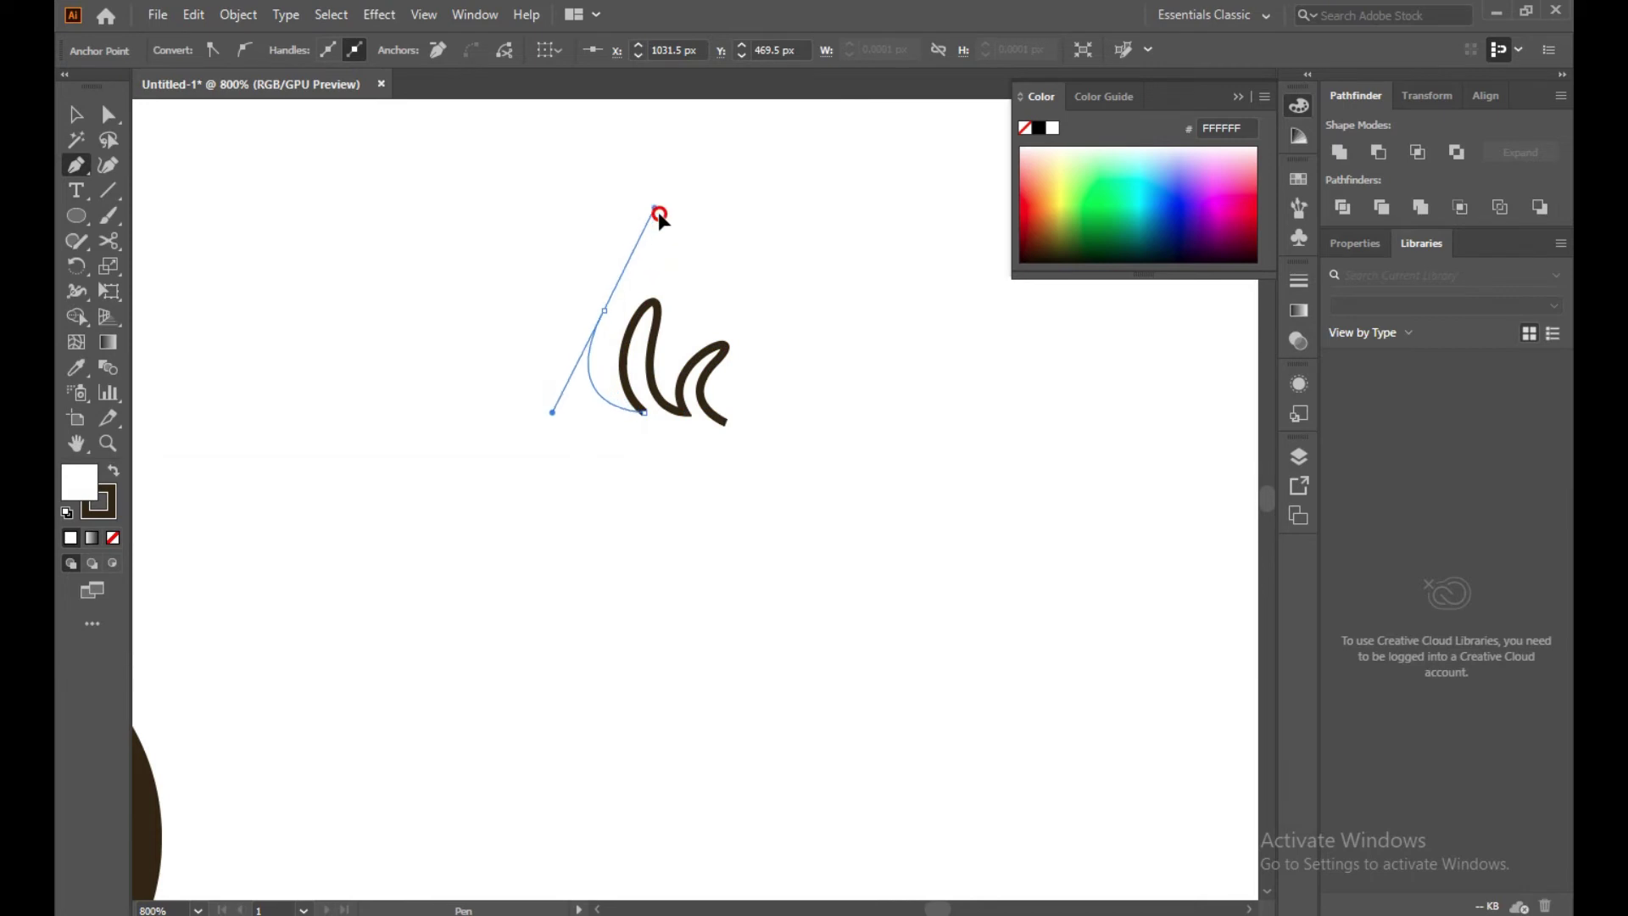
pyautogui.moveTo(552, 442); pyautogui.dragTo(624, 513)
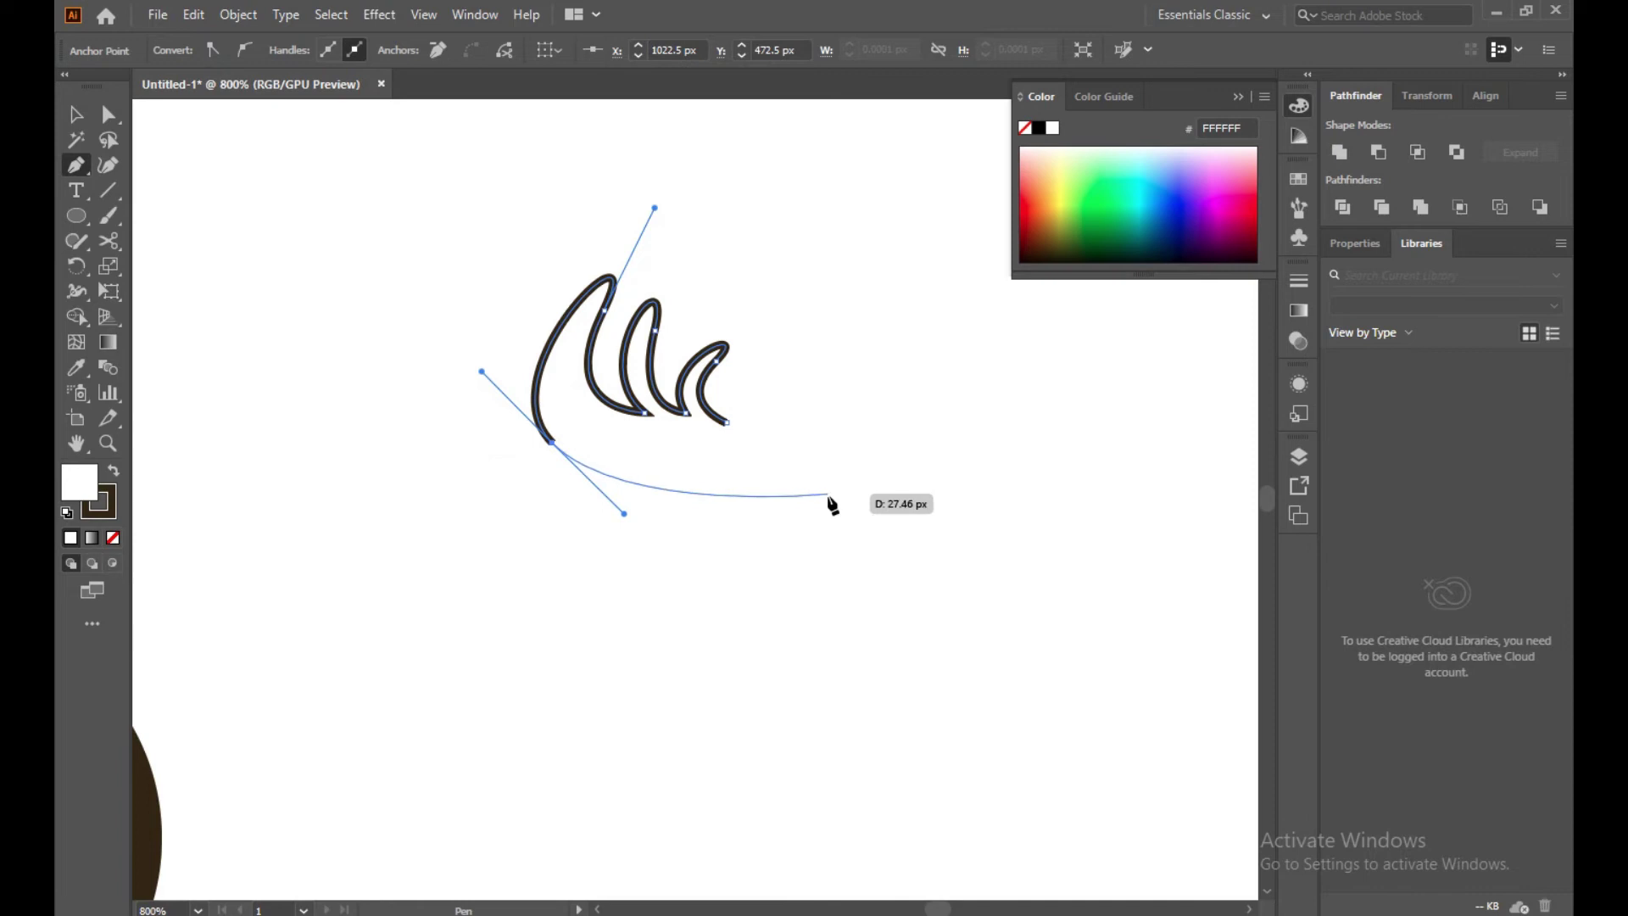
pyautogui.moveTo(850, 494); pyautogui.dragTo(889, 473)
pyautogui.click(725, 421)
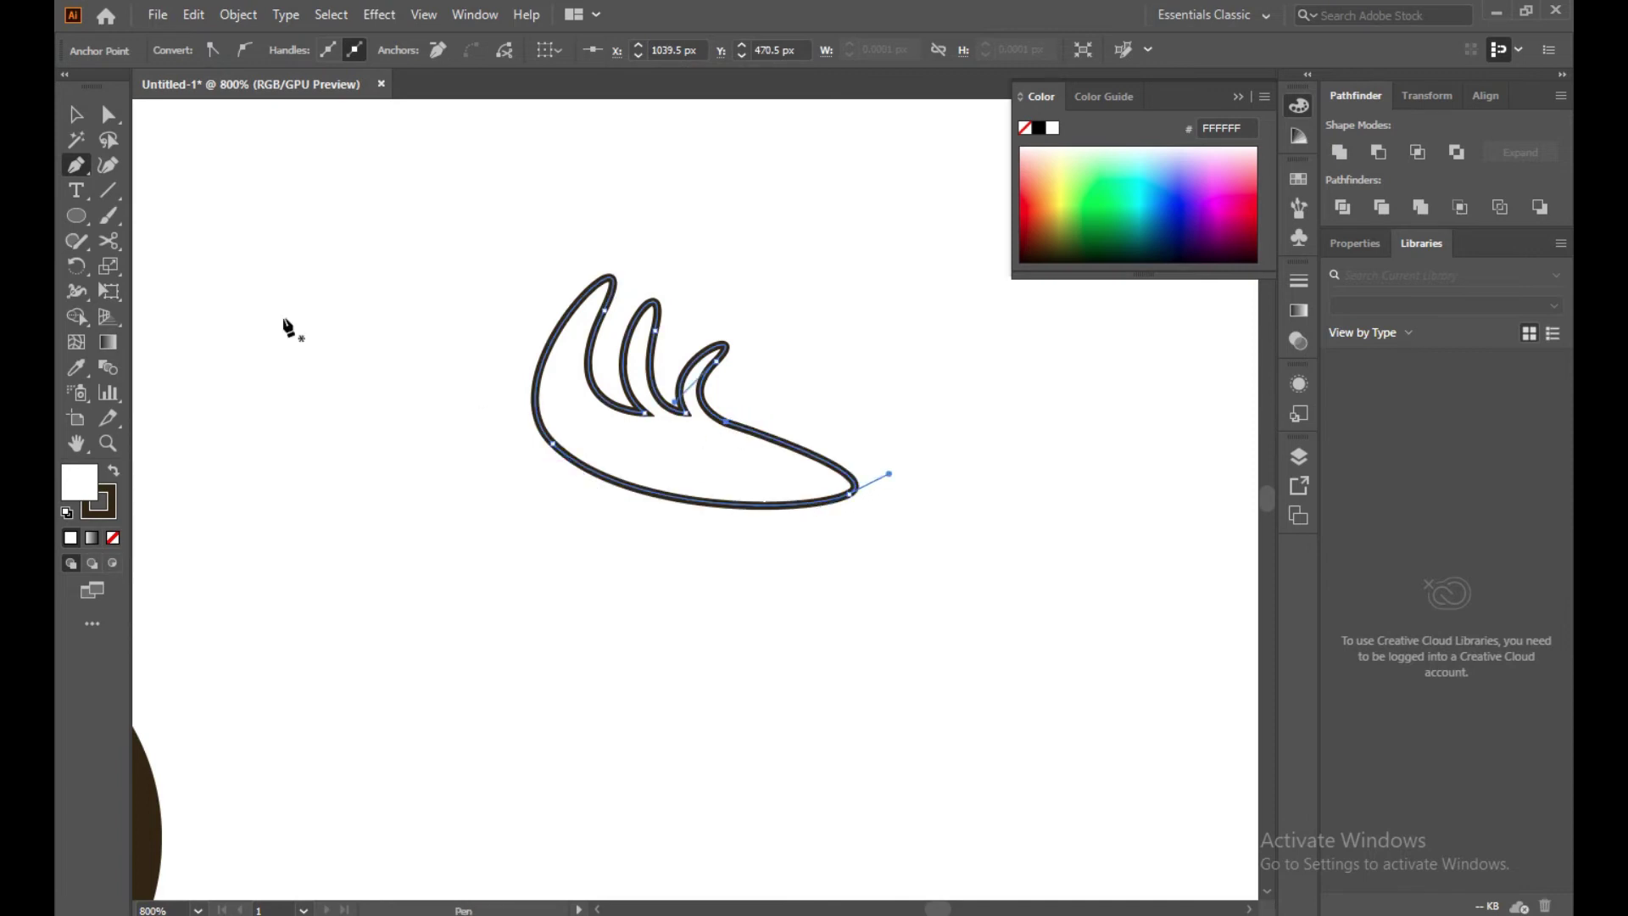
pyautogui.click(75, 114)
pyautogui.click(389, 268)
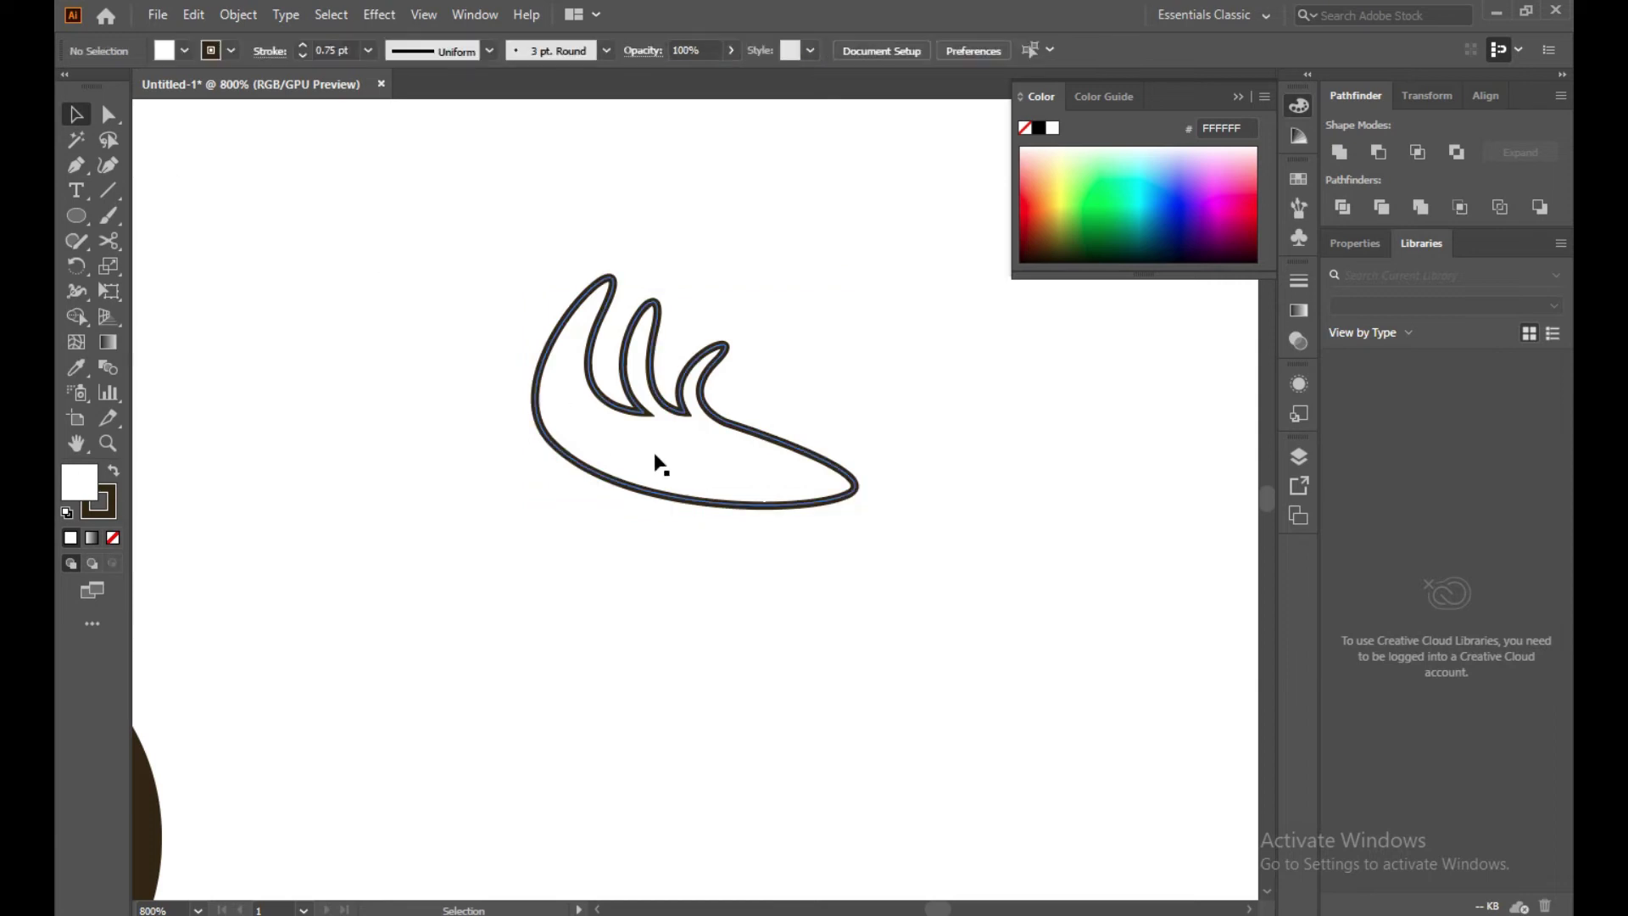
# Move the foam curl onto the coffee, tilt it, and line its tail up with the coffee edge
pyautogui.scroll(-3, 657, 462)
pyautogui.moveTo(638, 492)
pyautogui.mouseDown()
pyautogui.moveTo(908, 537)
pyautogui.moveTo(1005, 509)
pyautogui.moveTo(478, 616)
pyautogui.mouseUp()
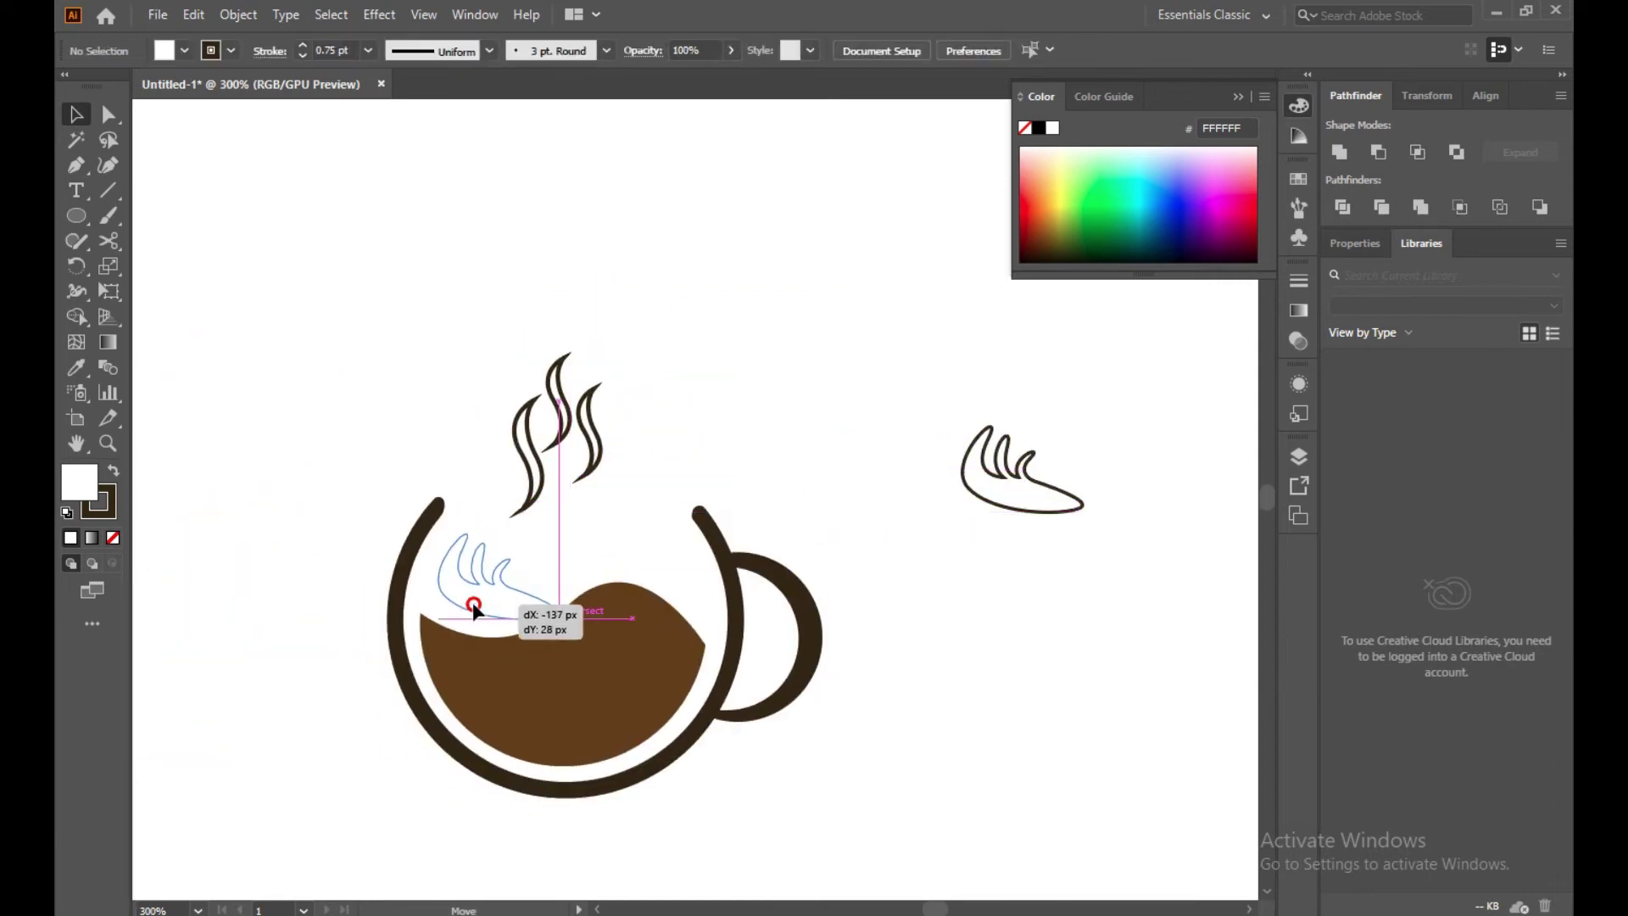
pyautogui.moveTo(564, 629); pyautogui.dragTo(581, 585)
pyautogui.click(848, 509)
pyautogui.click(532, 599)
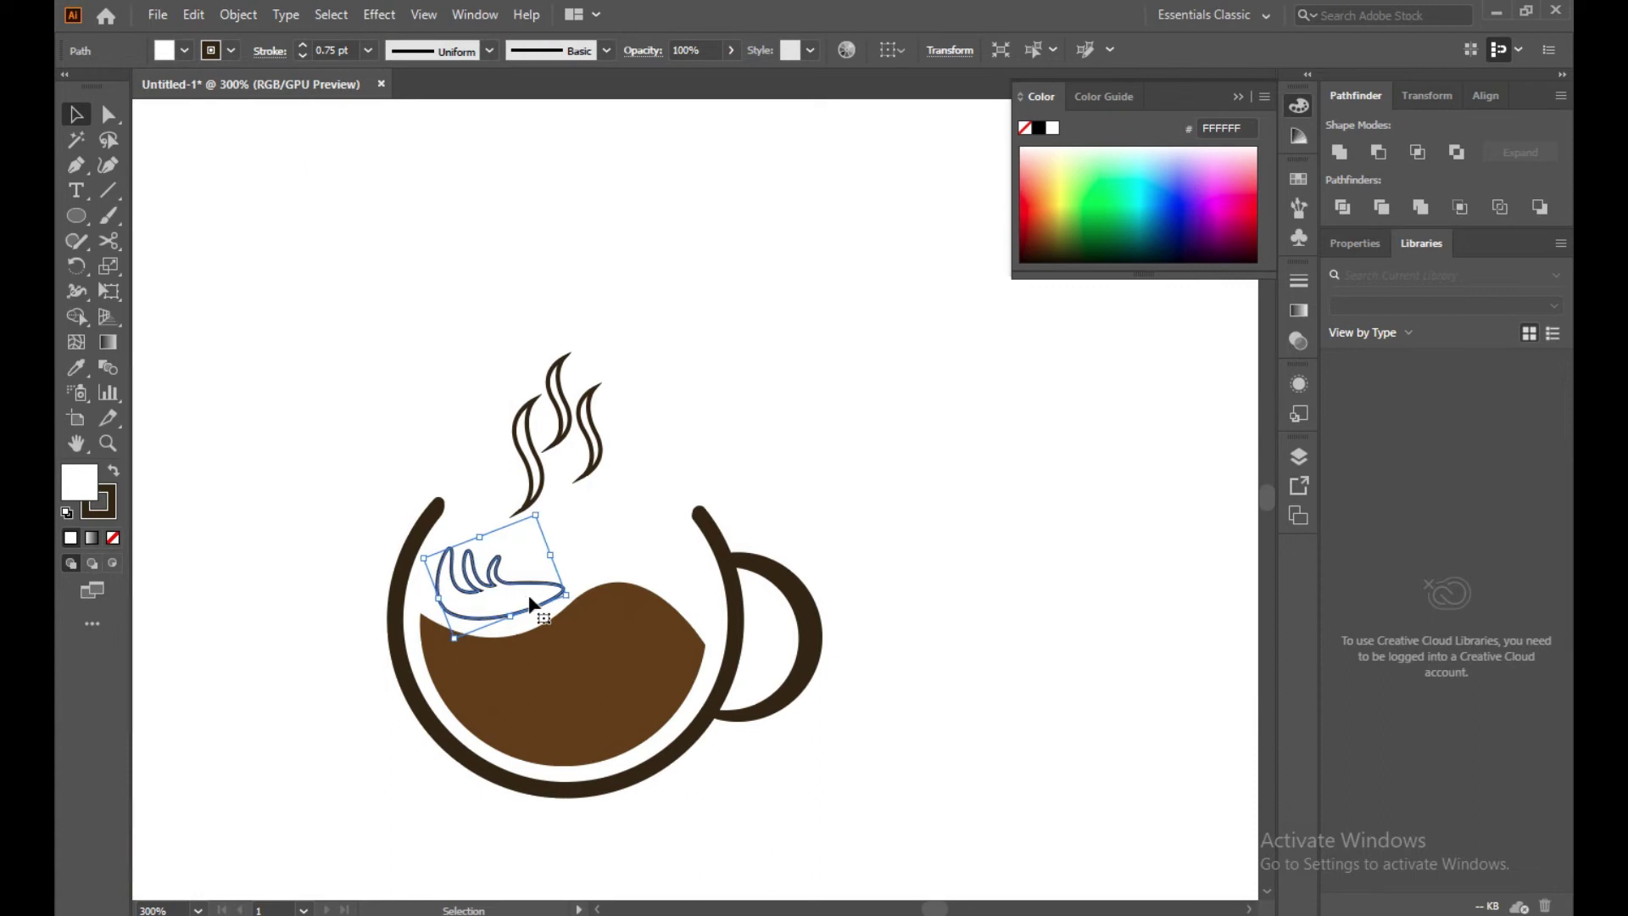
pyautogui.moveTo(529, 597); pyautogui.dragTo(531, 601)
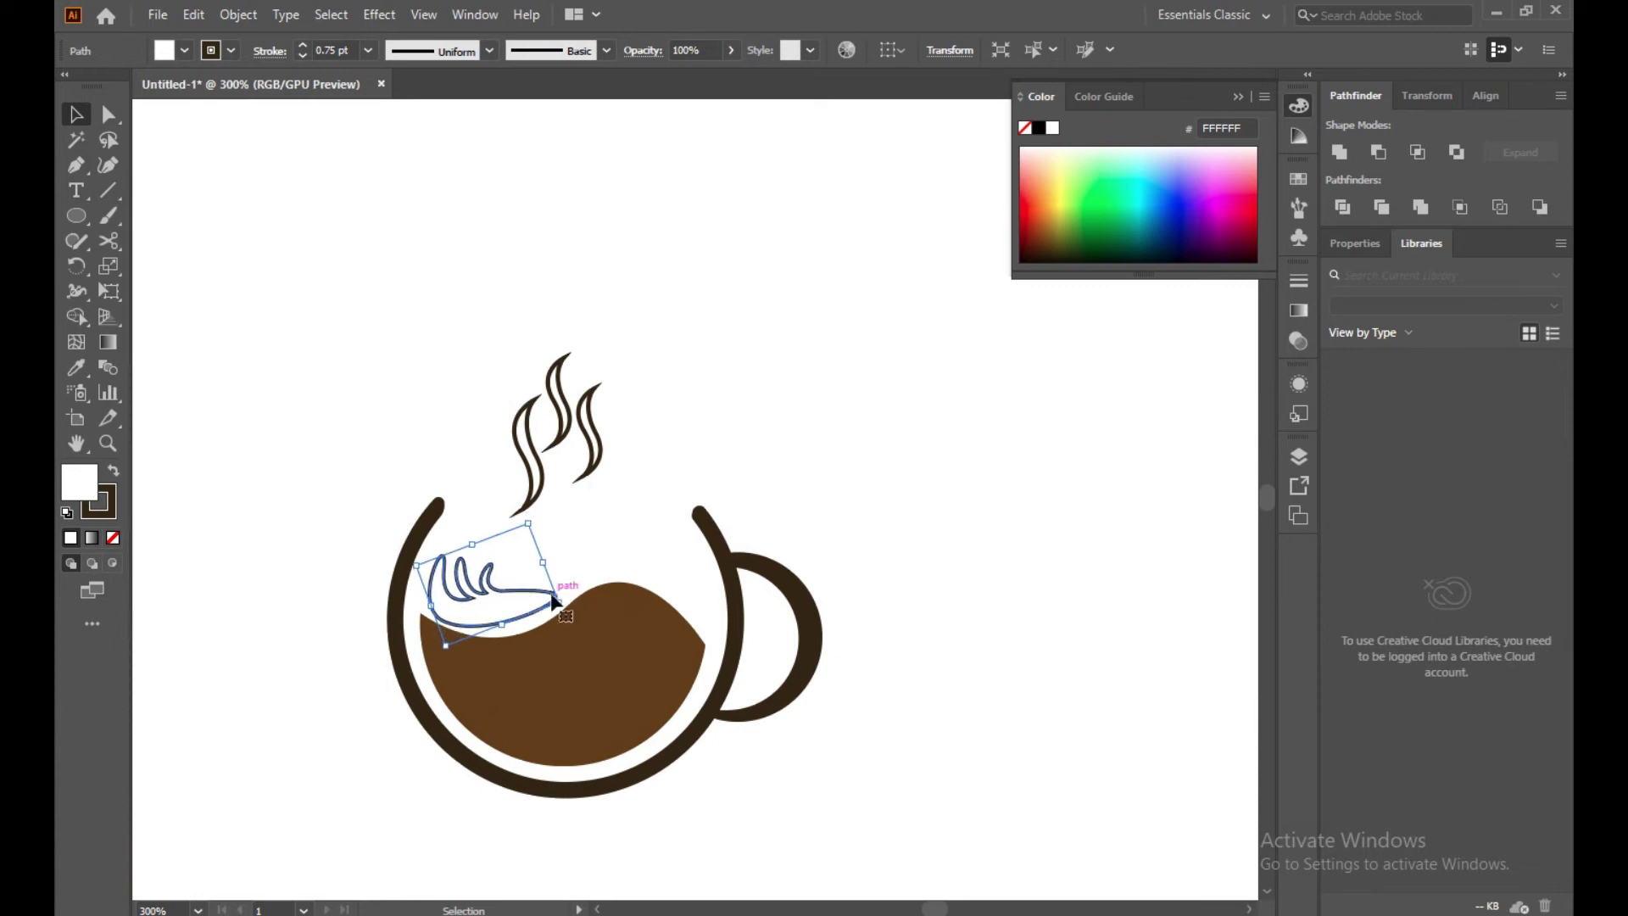
pyautogui.click(568, 557)
pyautogui.moveTo(556, 598); pyautogui.dragTo(566, 605)
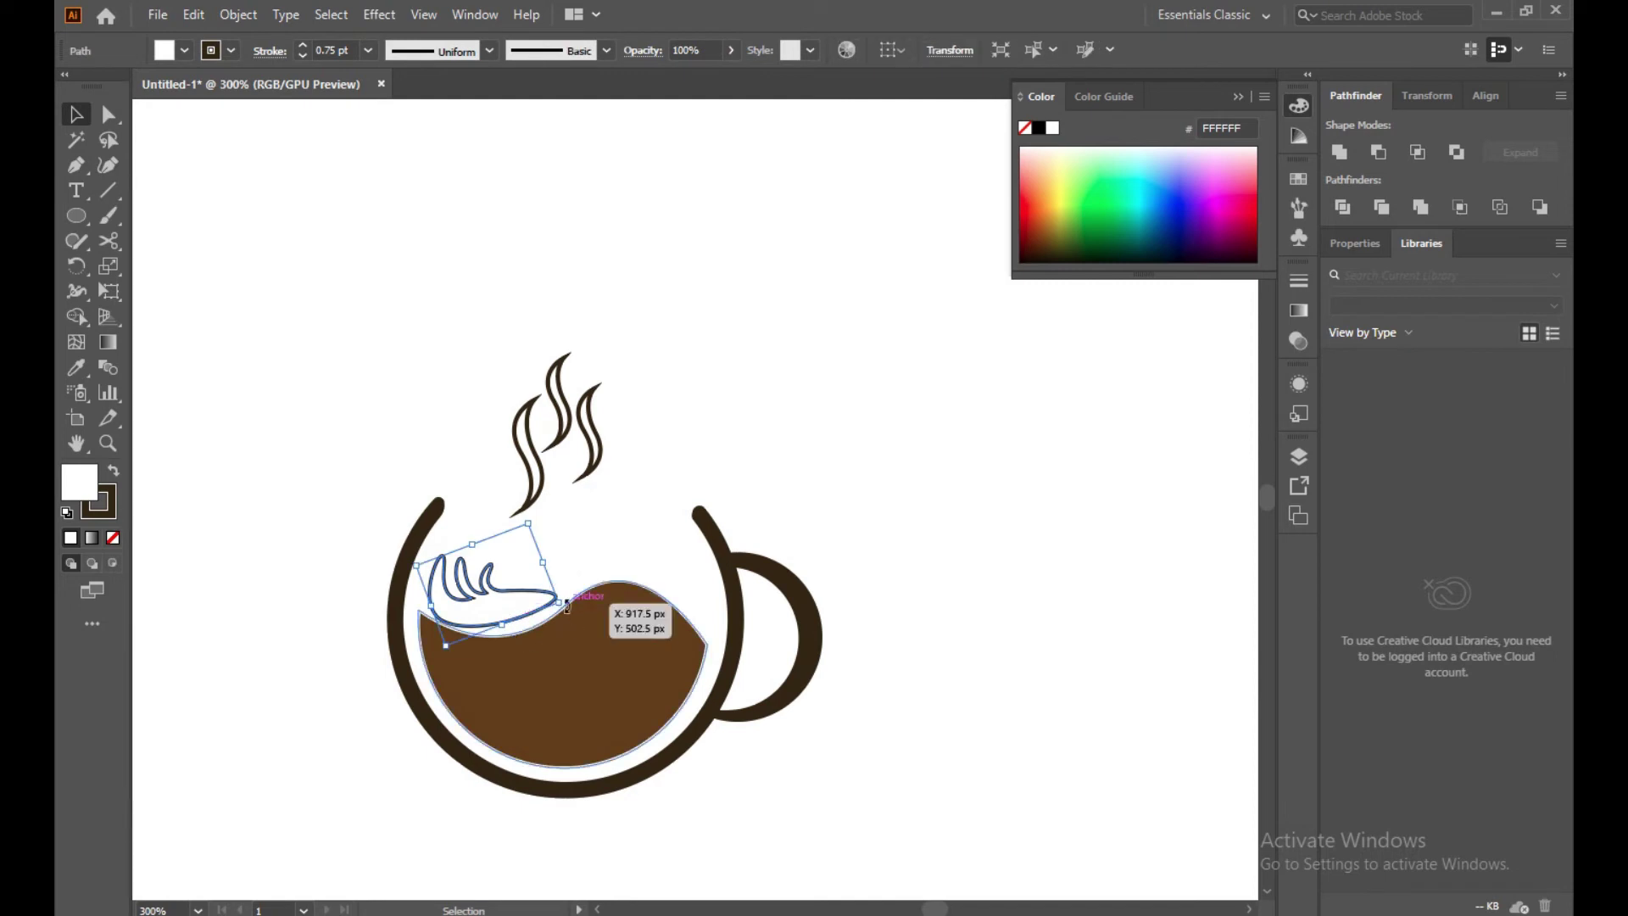
pyautogui.click(835, 507)
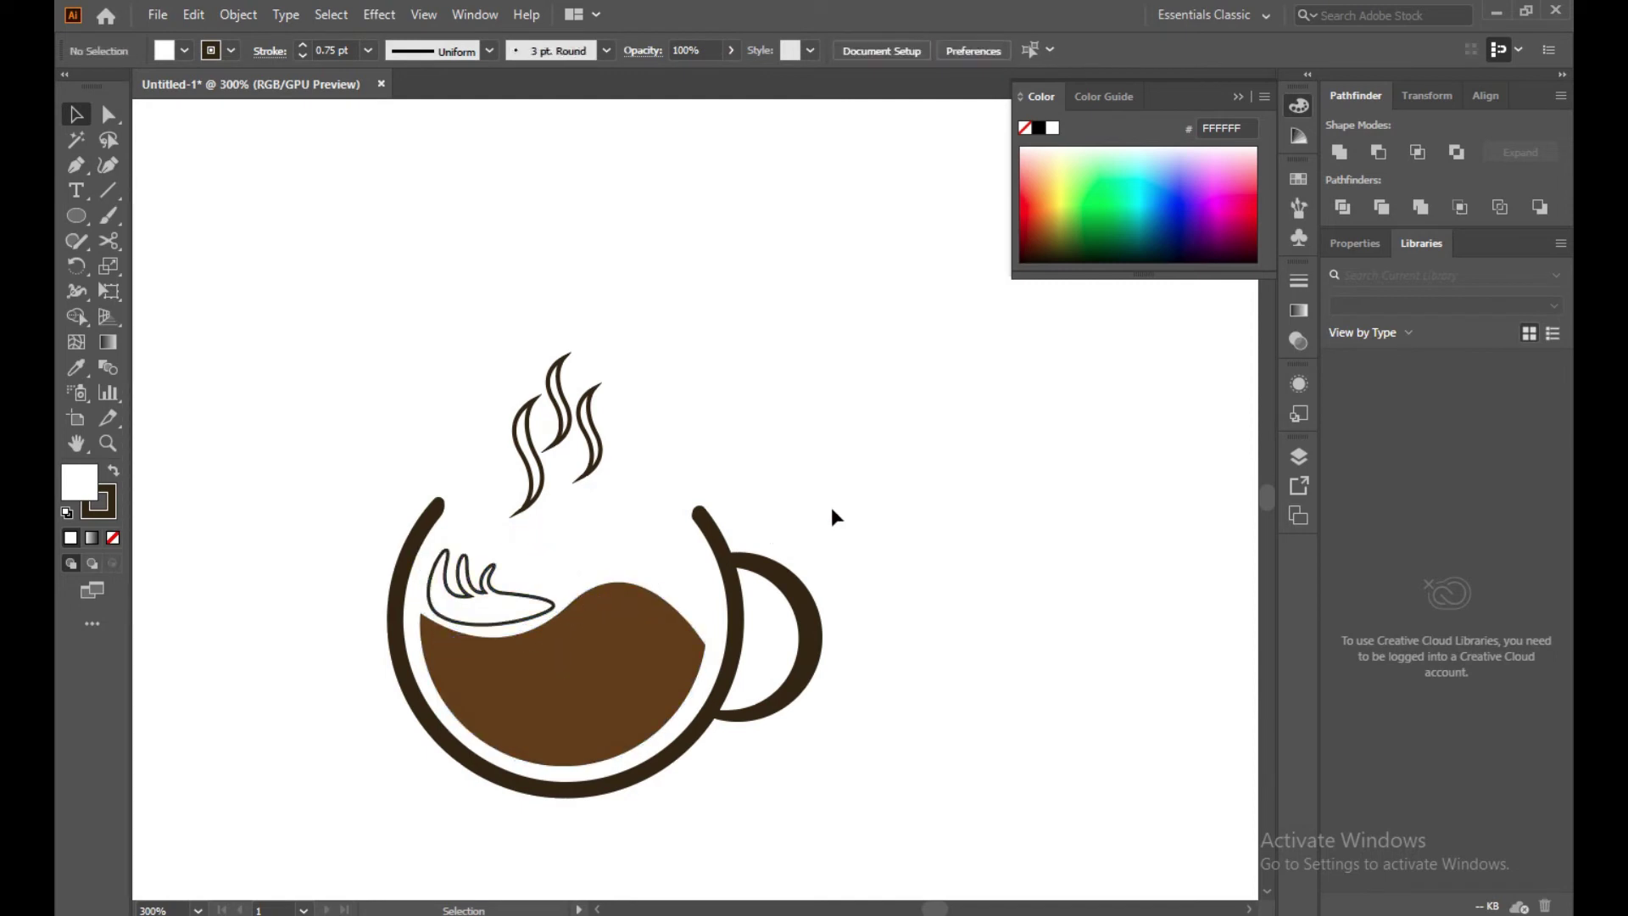
# Nudge the curl up slightly and rotate it a little further into place
pyautogui.click(528, 610)
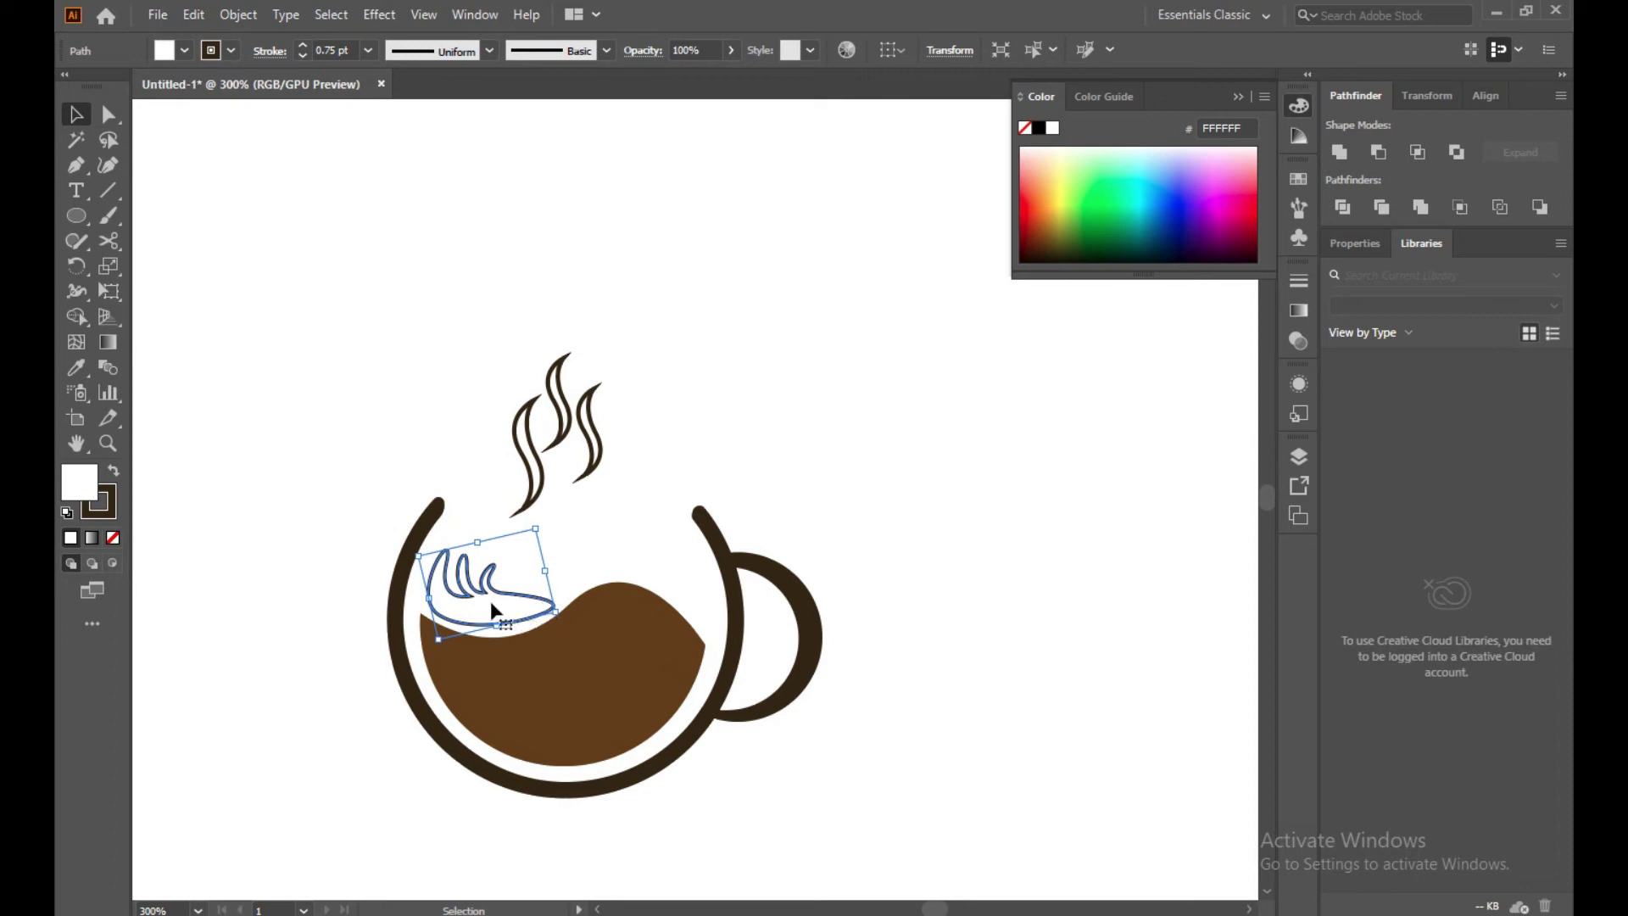
pyautogui.press('Up')
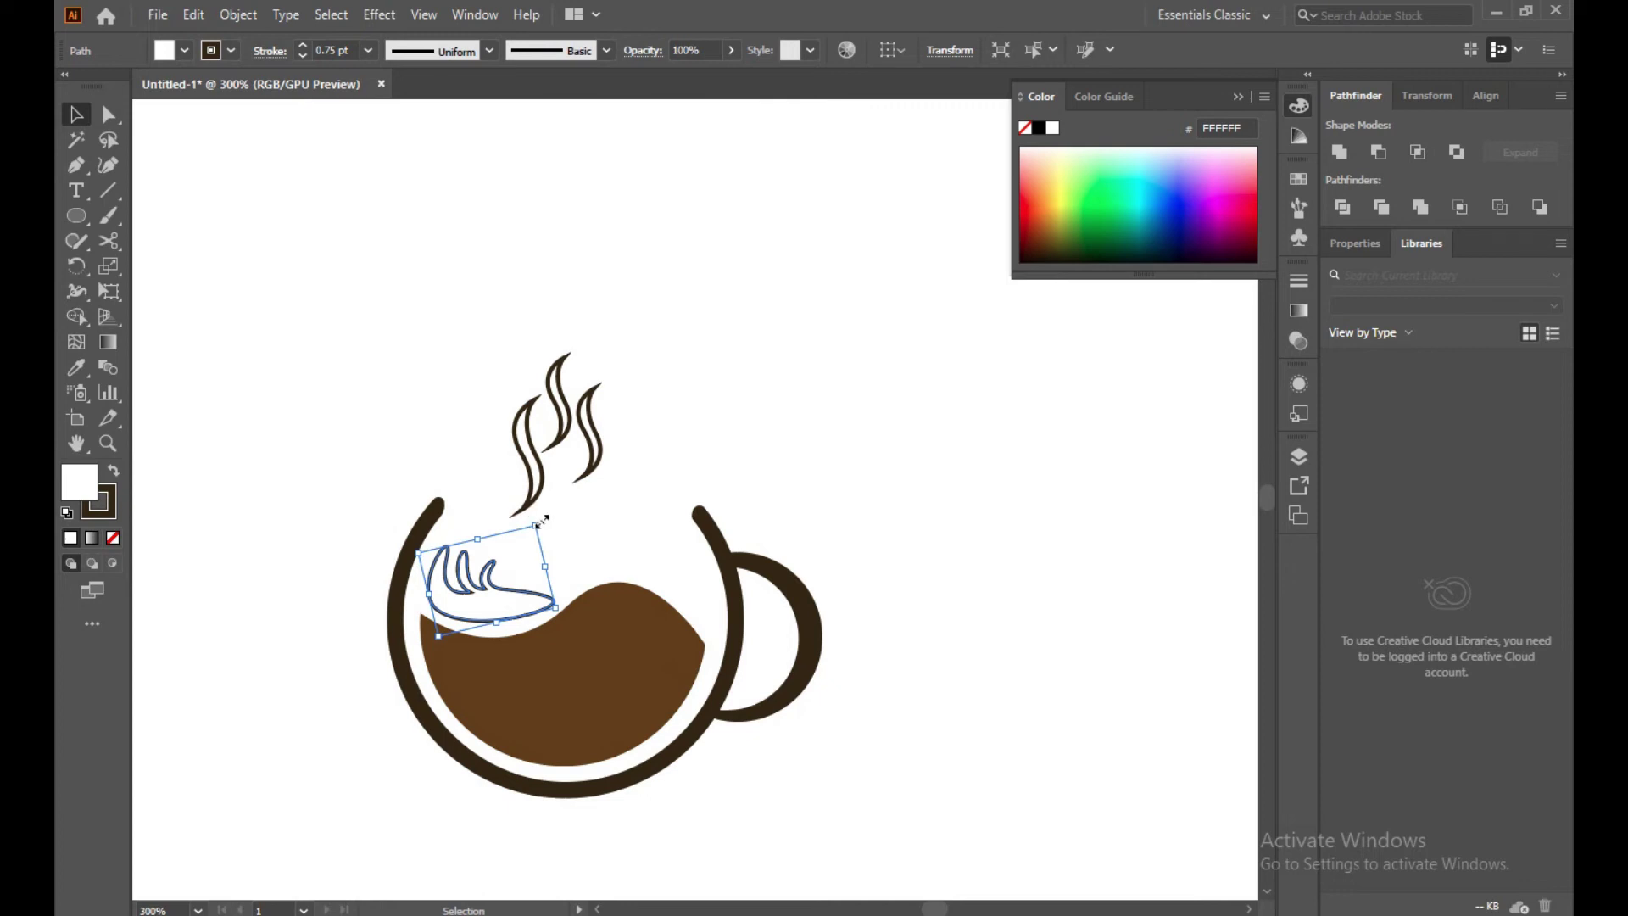
pyautogui.moveTo(542, 517); pyautogui.dragTo(546, 521)
pyautogui.click(688, 477)
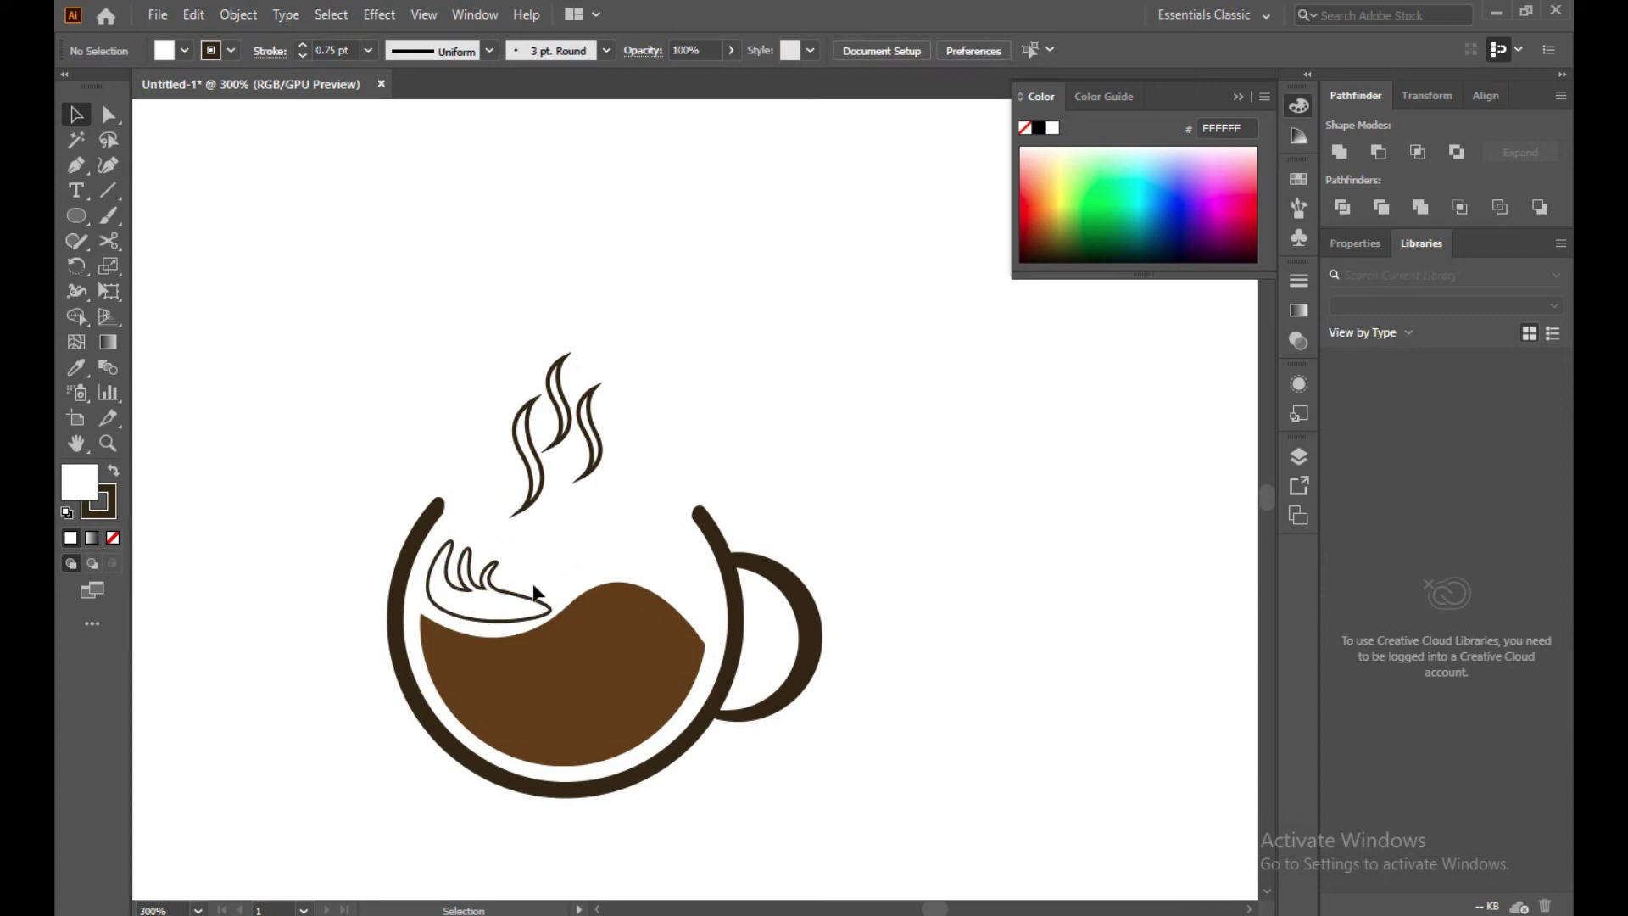
pyautogui.click(492, 607)
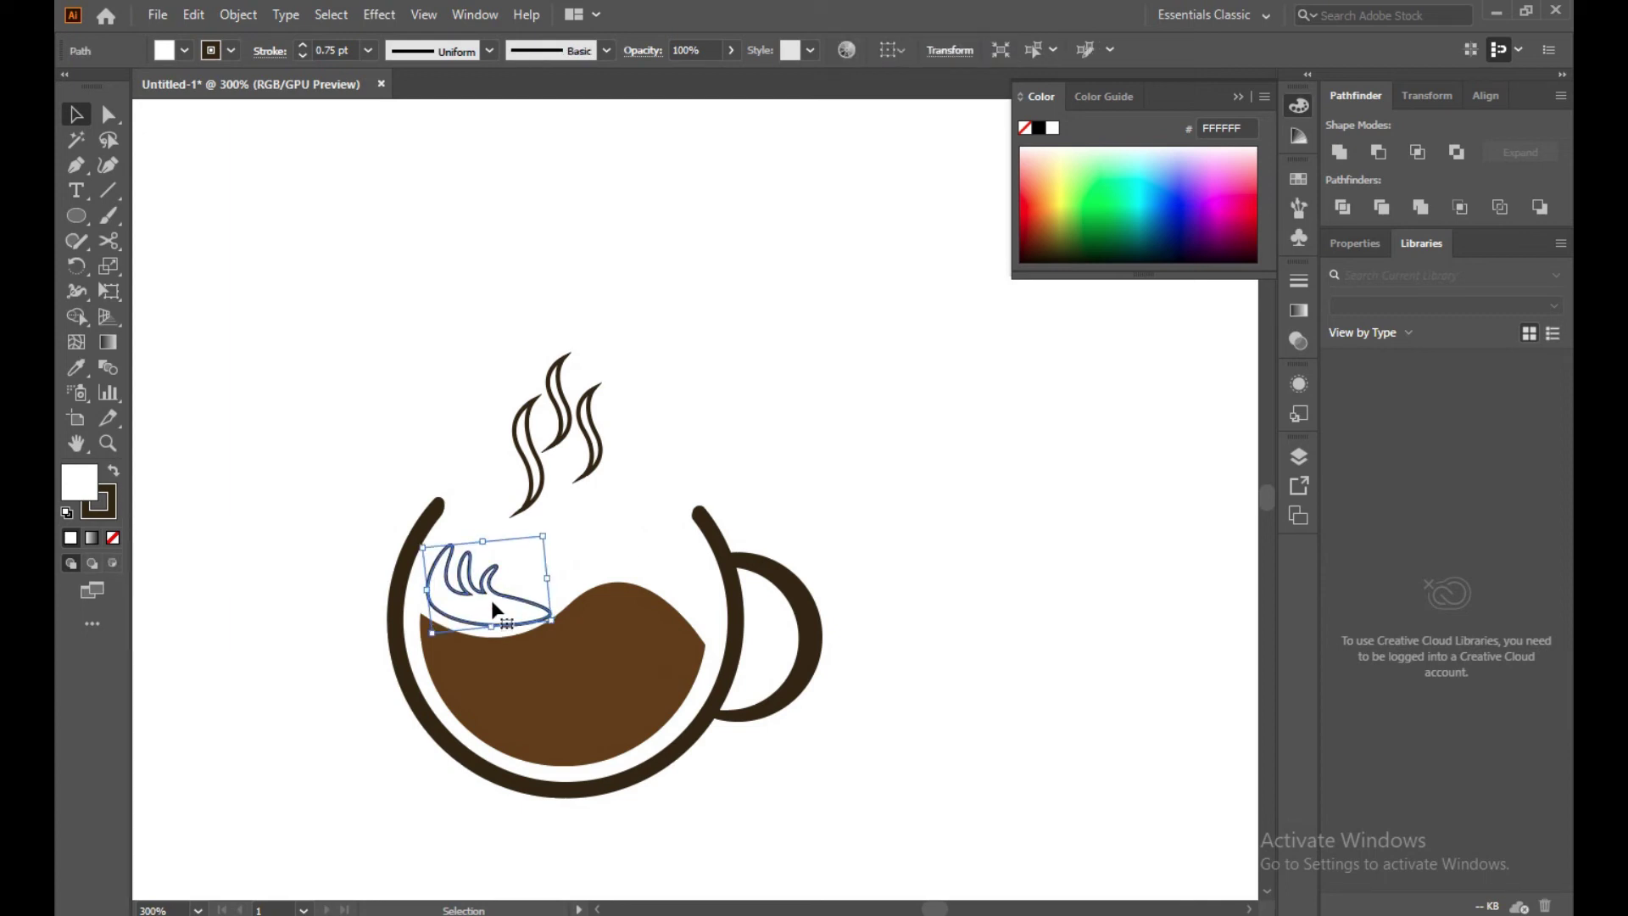
pyautogui.click(737, 471)
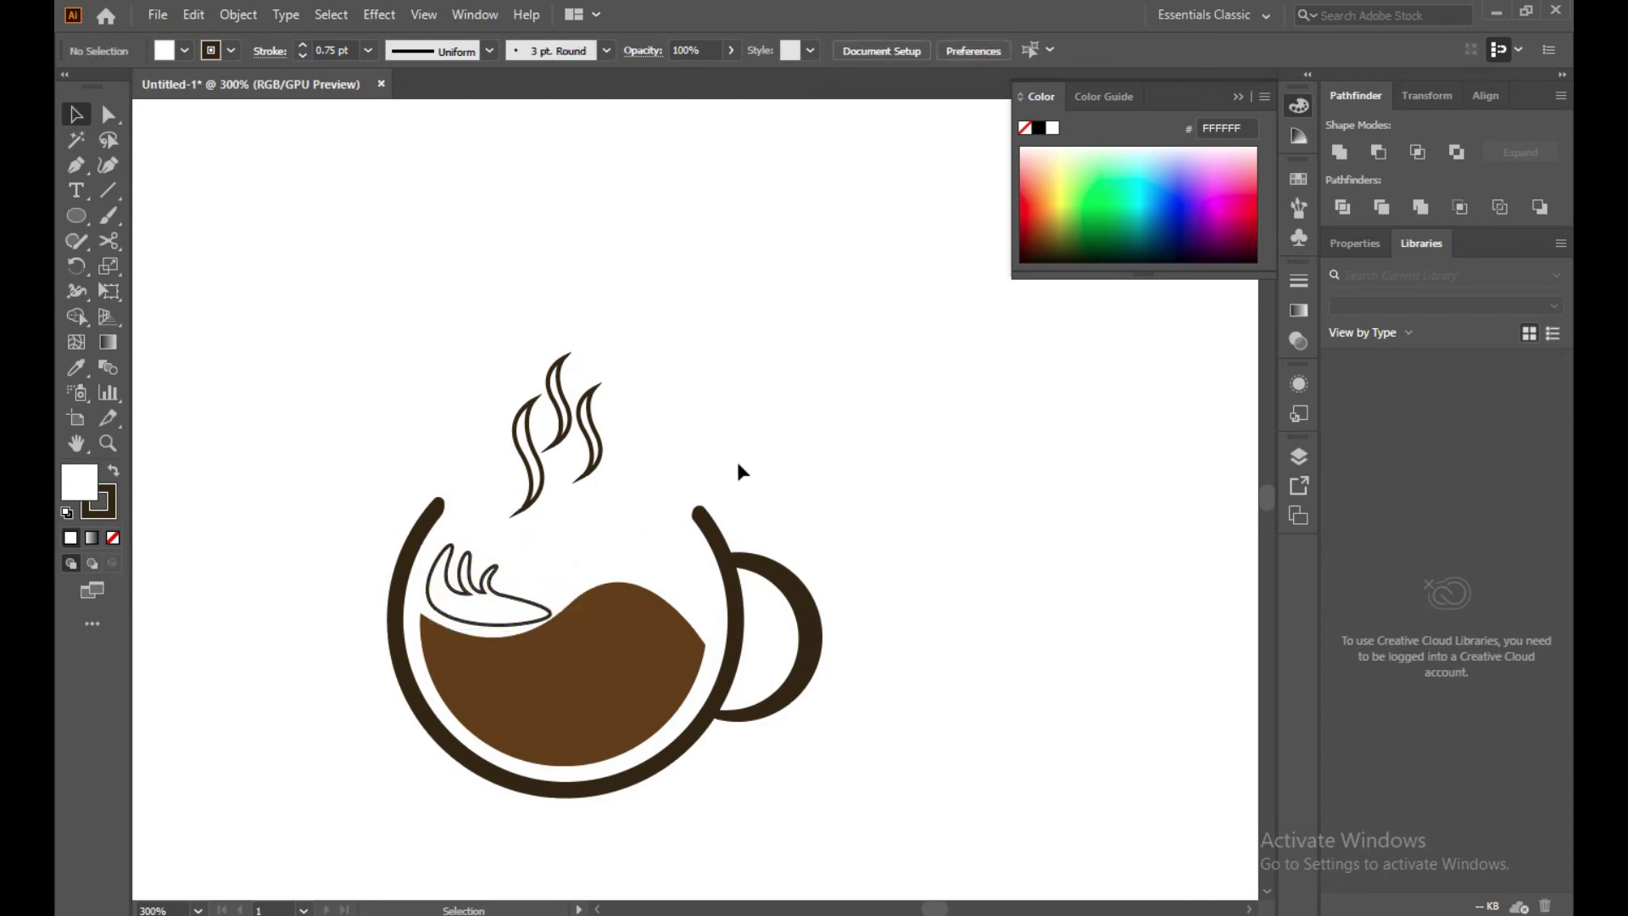
pyautogui.click(468, 607)
# Fill the foam curl with tan CCA250 using the Color Picker
pyautogui.doubleClick(88, 481)
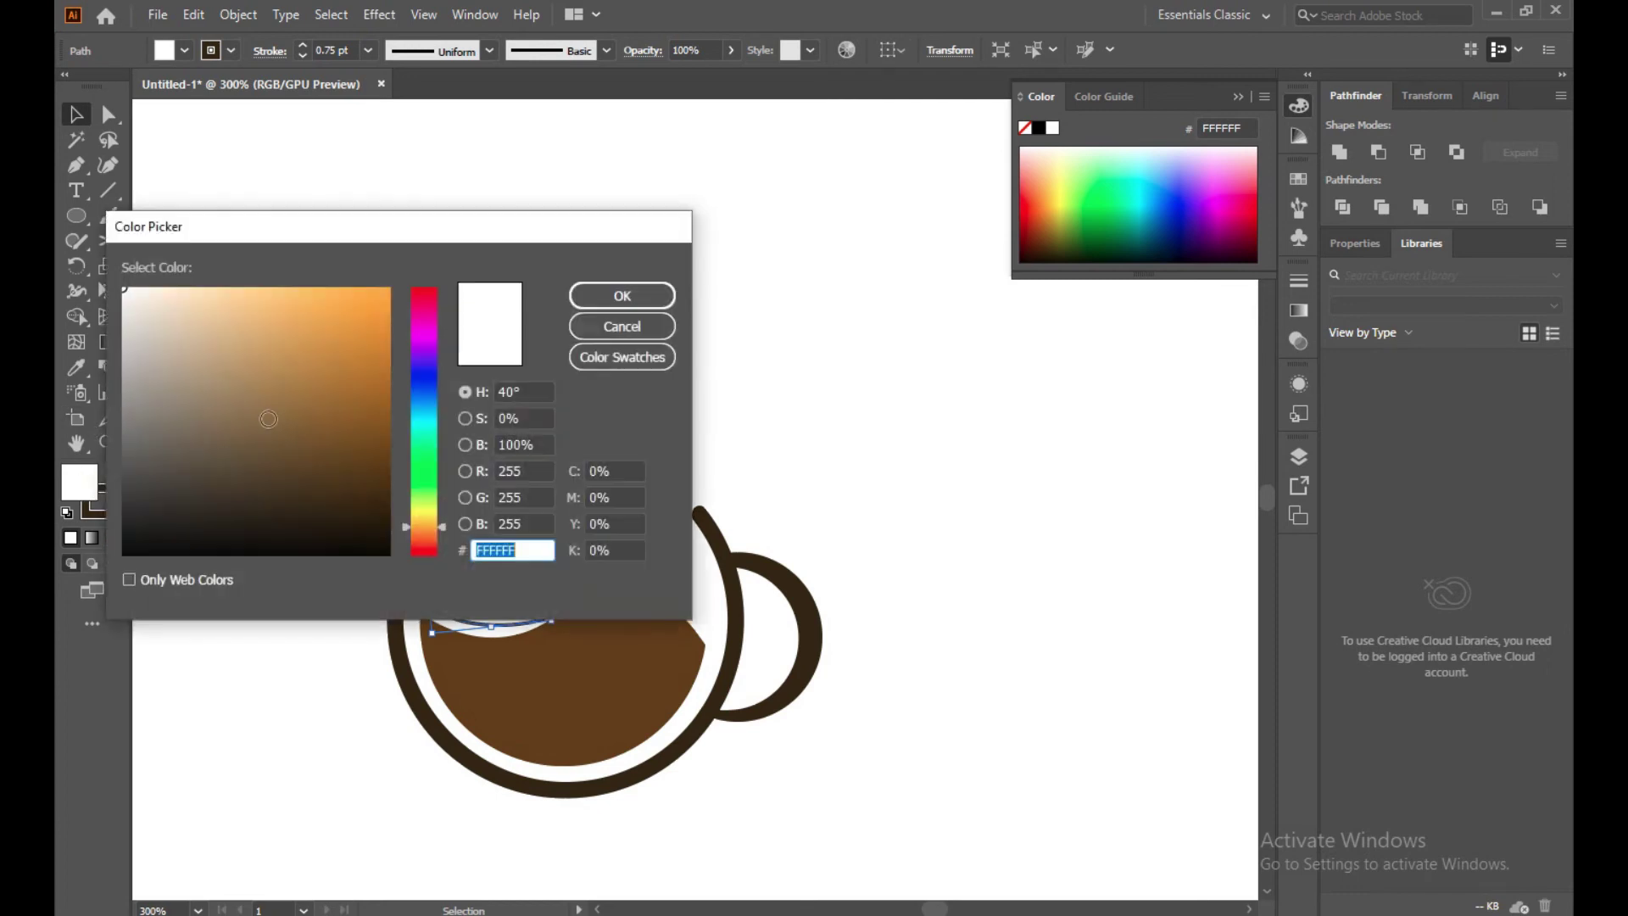
pyautogui.moveTo(355, 384)
pyautogui.mouseDown()
pyautogui.moveTo(364, 436)
pyautogui.moveTo(378, 364)
pyautogui.moveTo(291, 336)
pyautogui.mouseUp()
pyautogui.click(636, 298)
pyautogui.click(897, 358)
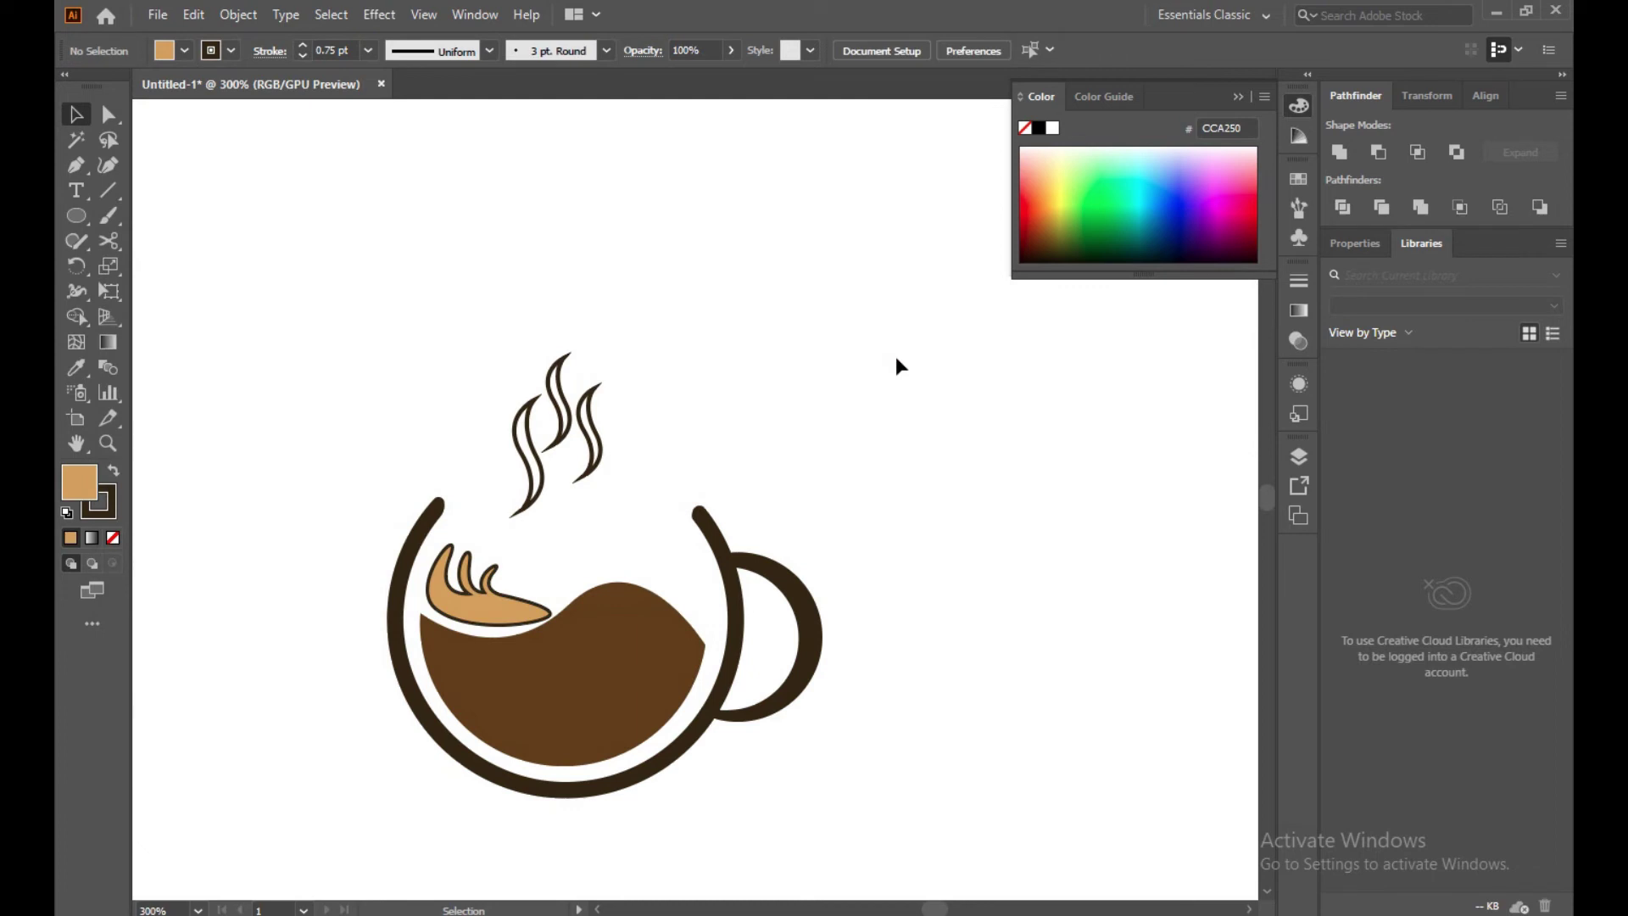
# Select an anchor on the curl's lower edge with Direct Selection
pyautogui.click(470, 584)
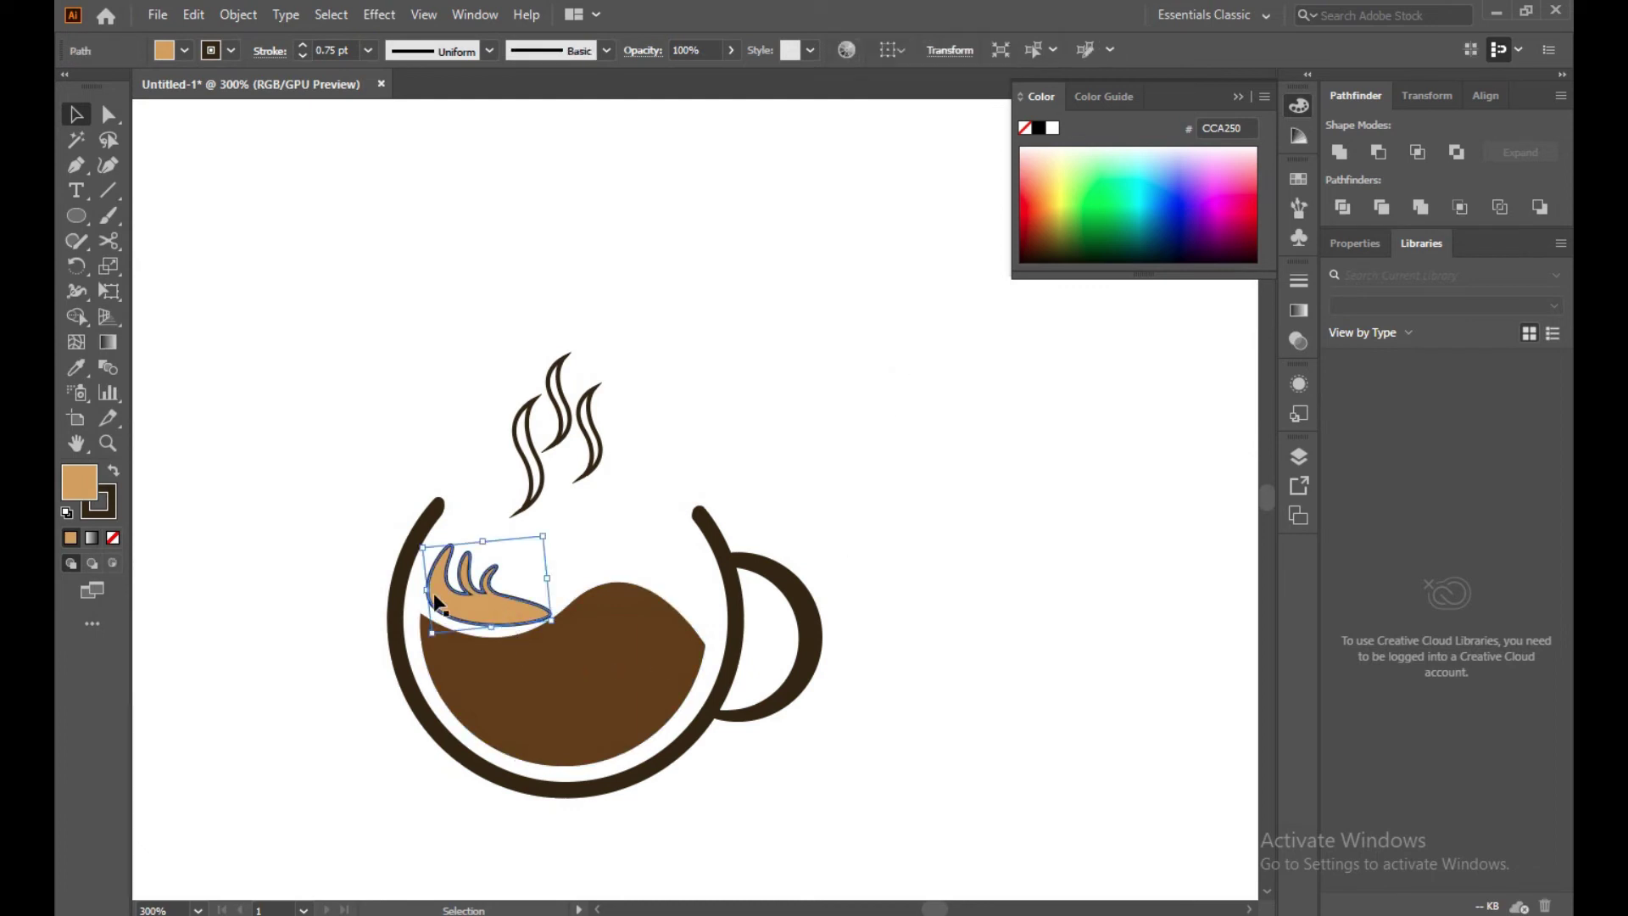
pyautogui.click(114, 118)
pyautogui.click(241, 521)
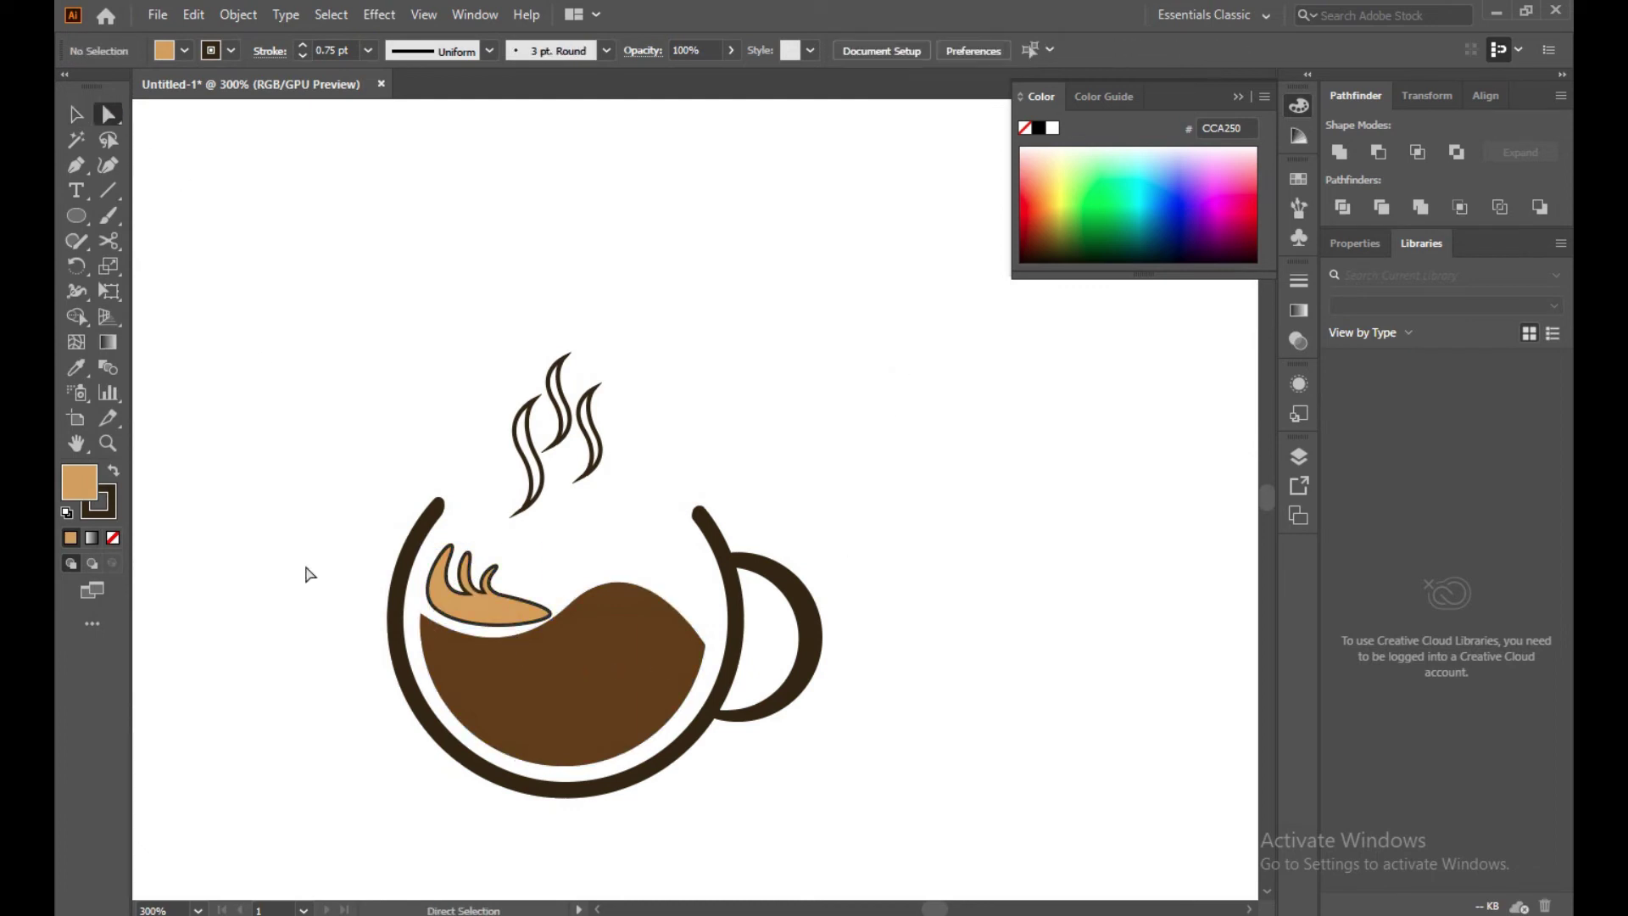
pyautogui.click(477, 629)
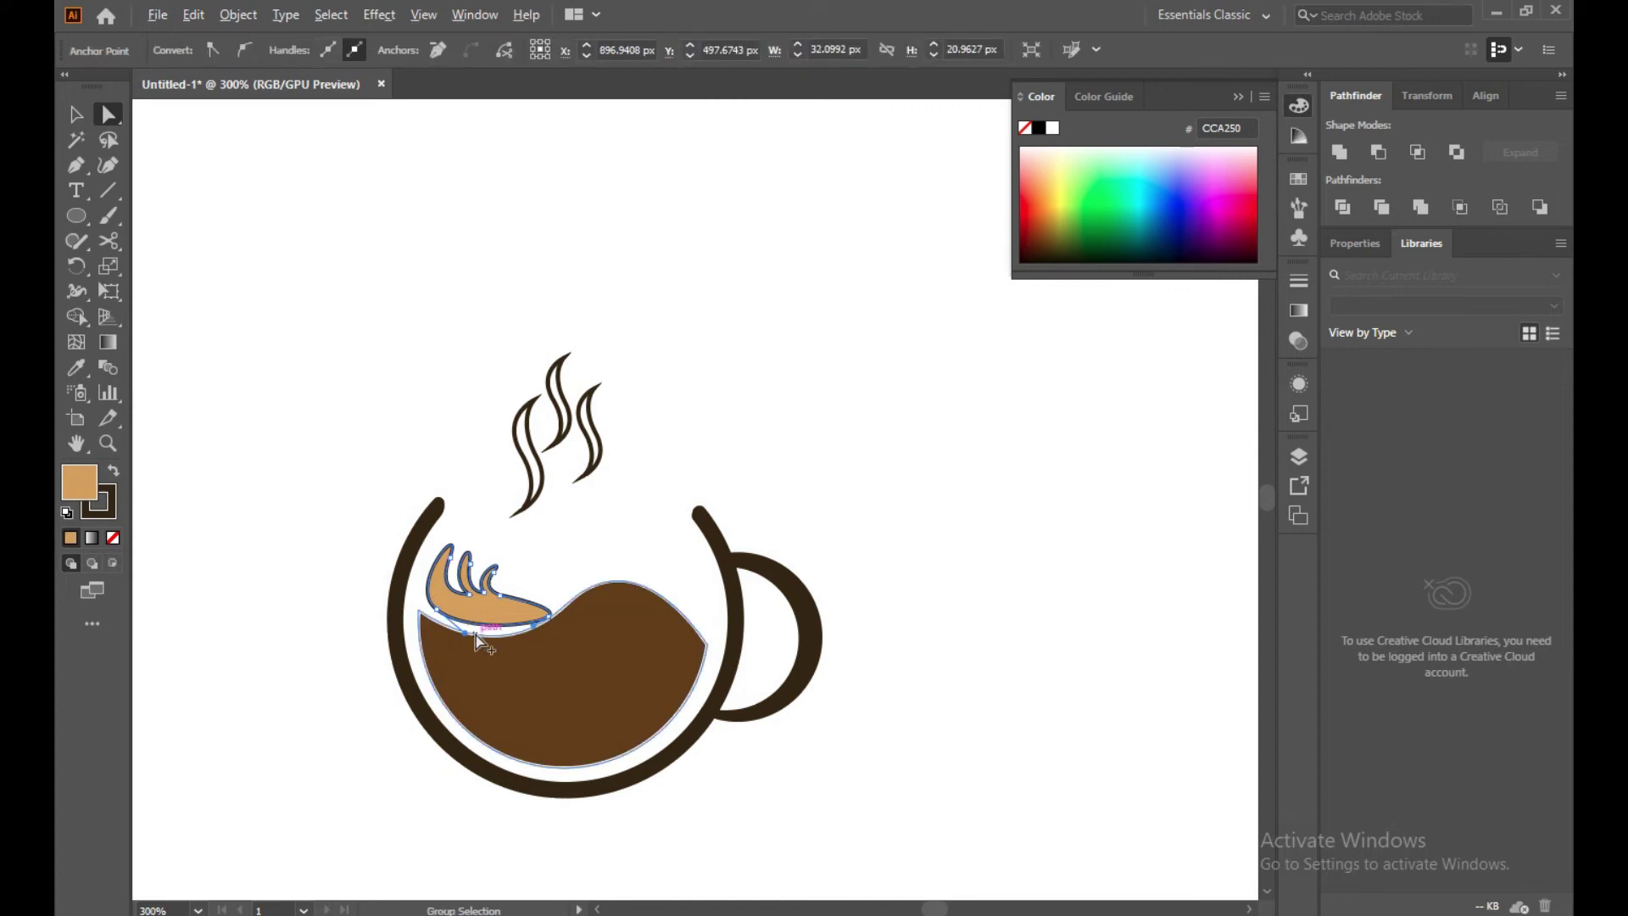
# Reshape the foam curl's bottom curve and the curve near its tail tip
pyautogui.scroll(4, 476, 634)
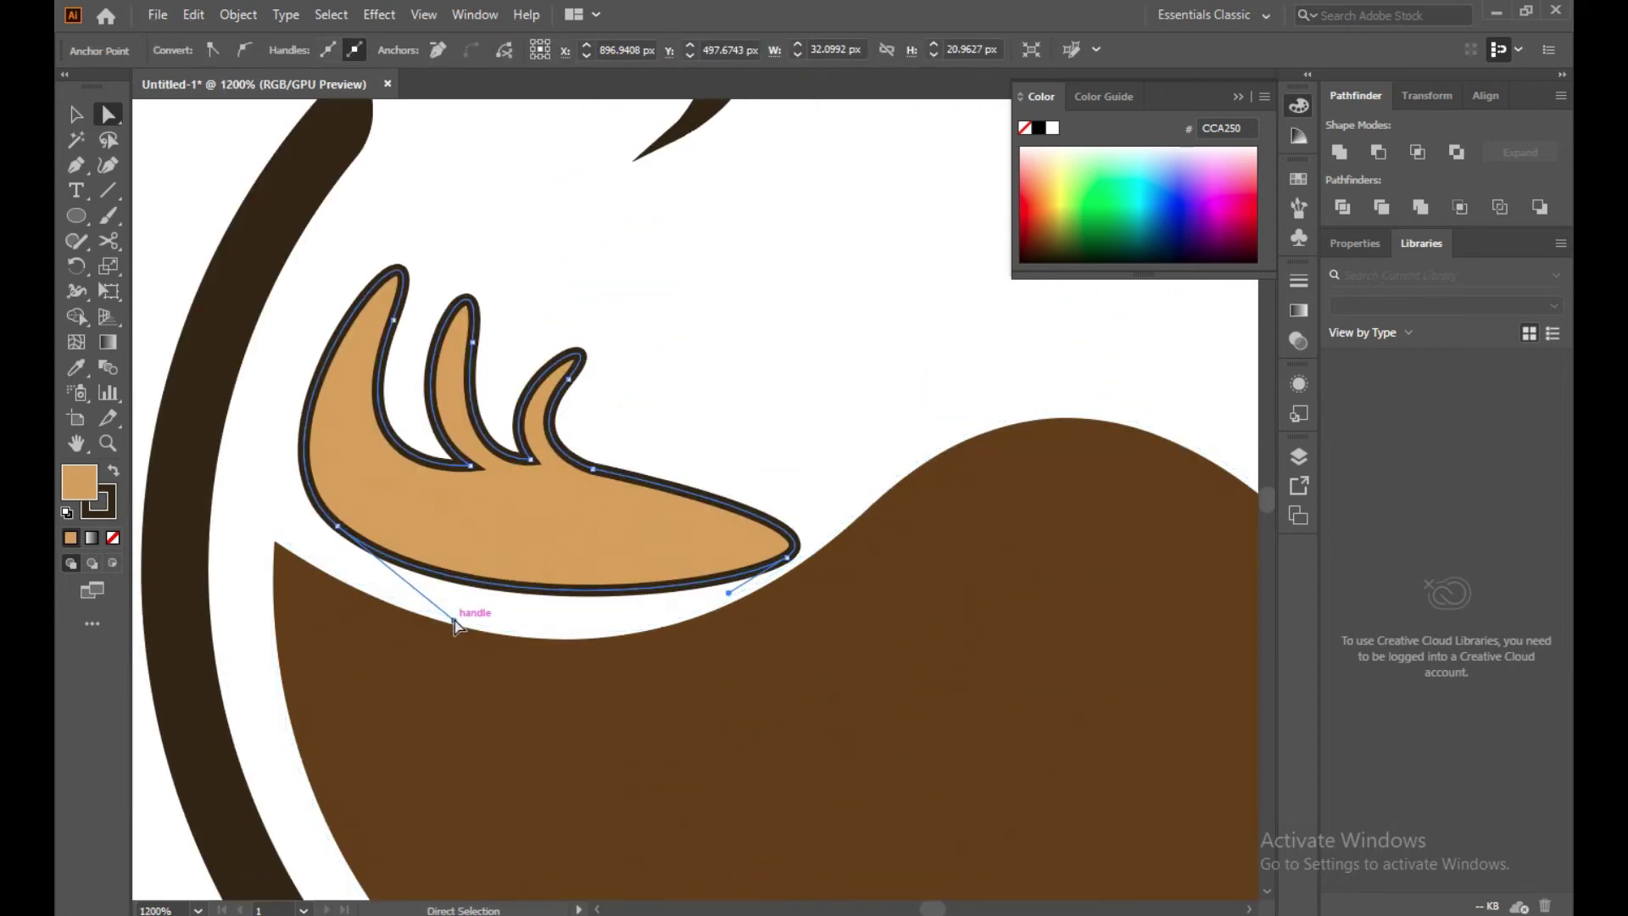
pyautogui.moveTo(455, 622)
pyautogui.mouseDown()
pyautogui.moveTo(487, 608)
pyautogui.moveTo(435, 657)
pyautogui.mouseUp()
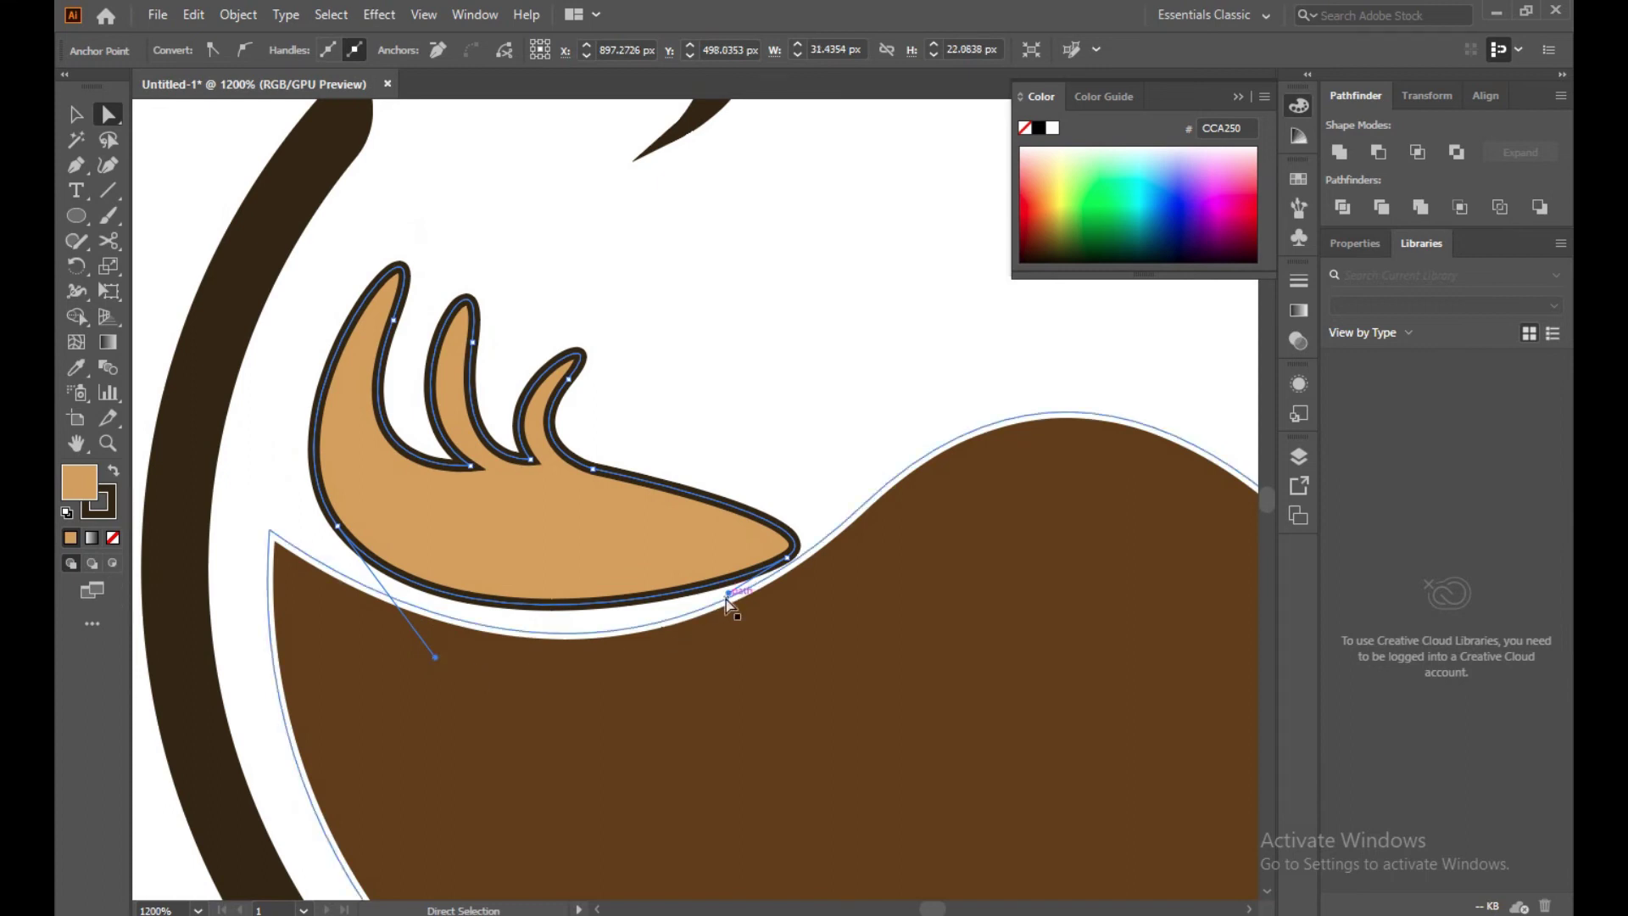
pyautogui.moveTo(726, 592); pyautogui.dragTo(722, 624)
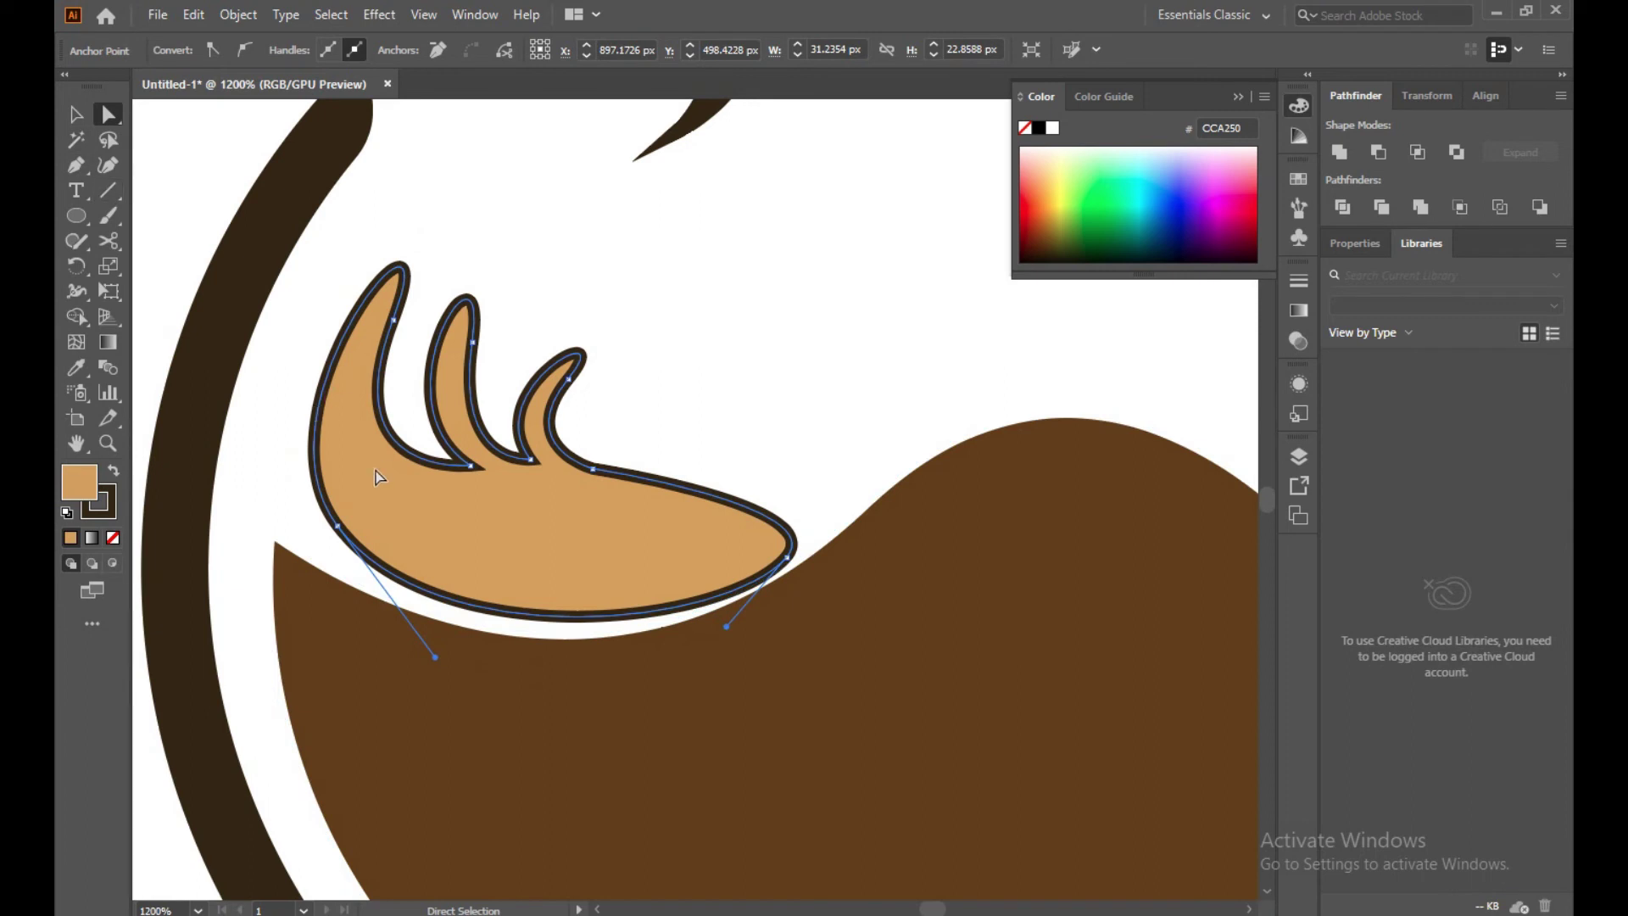
# Thin the foam curl's outline to a 0.5 pt stroke
pyautogui.click(76, 113)
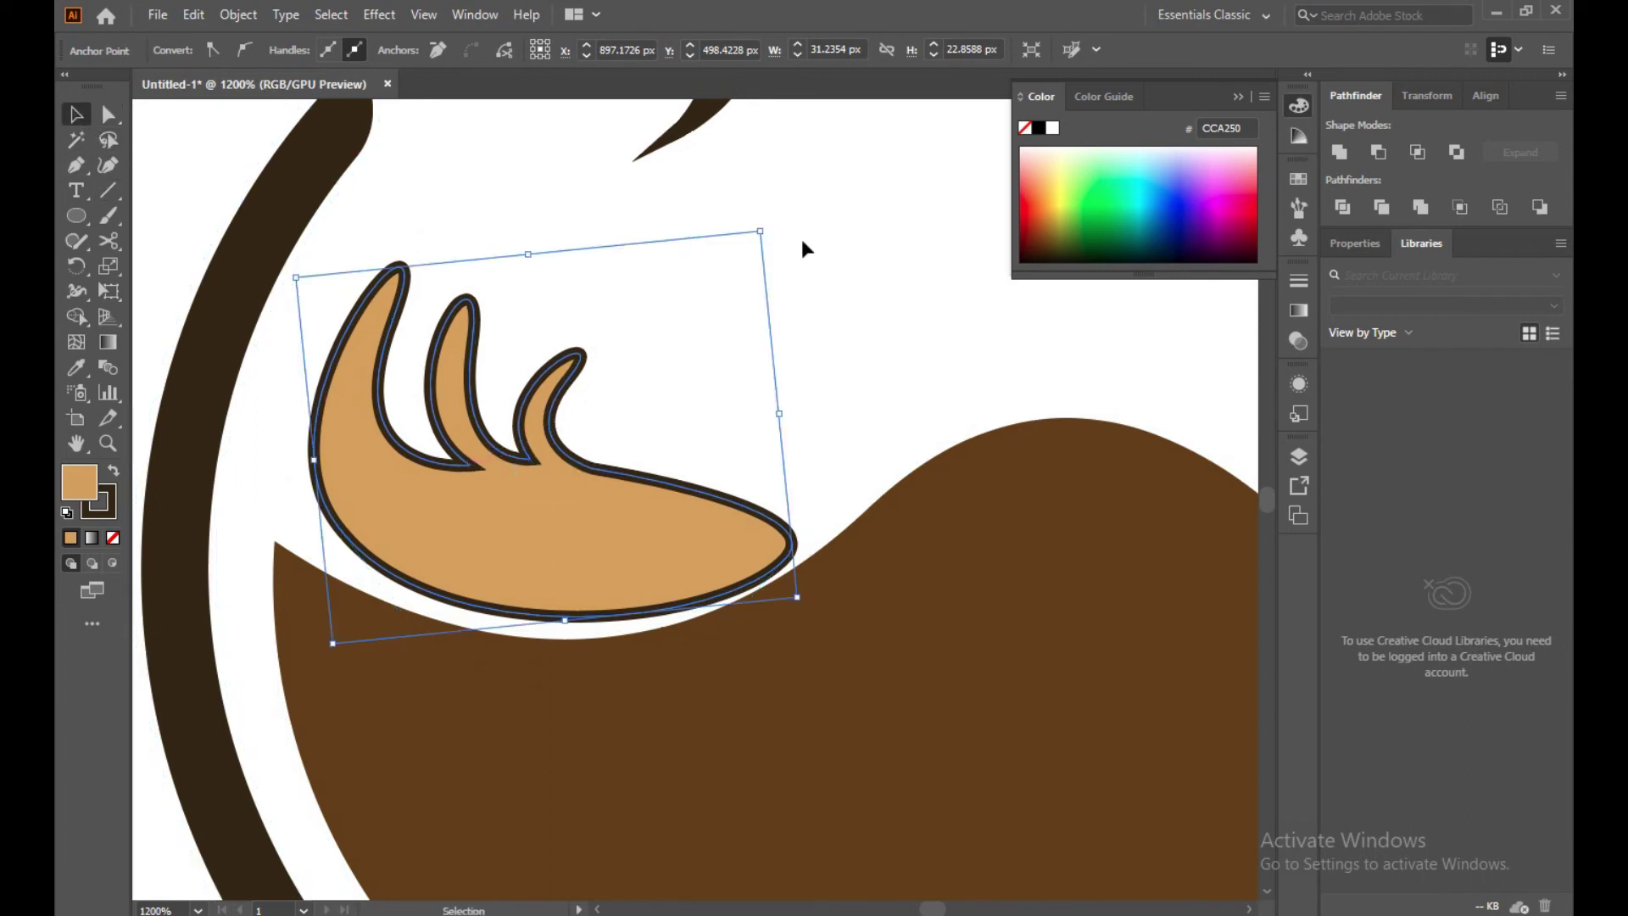
pyautogui.click(502, 462)
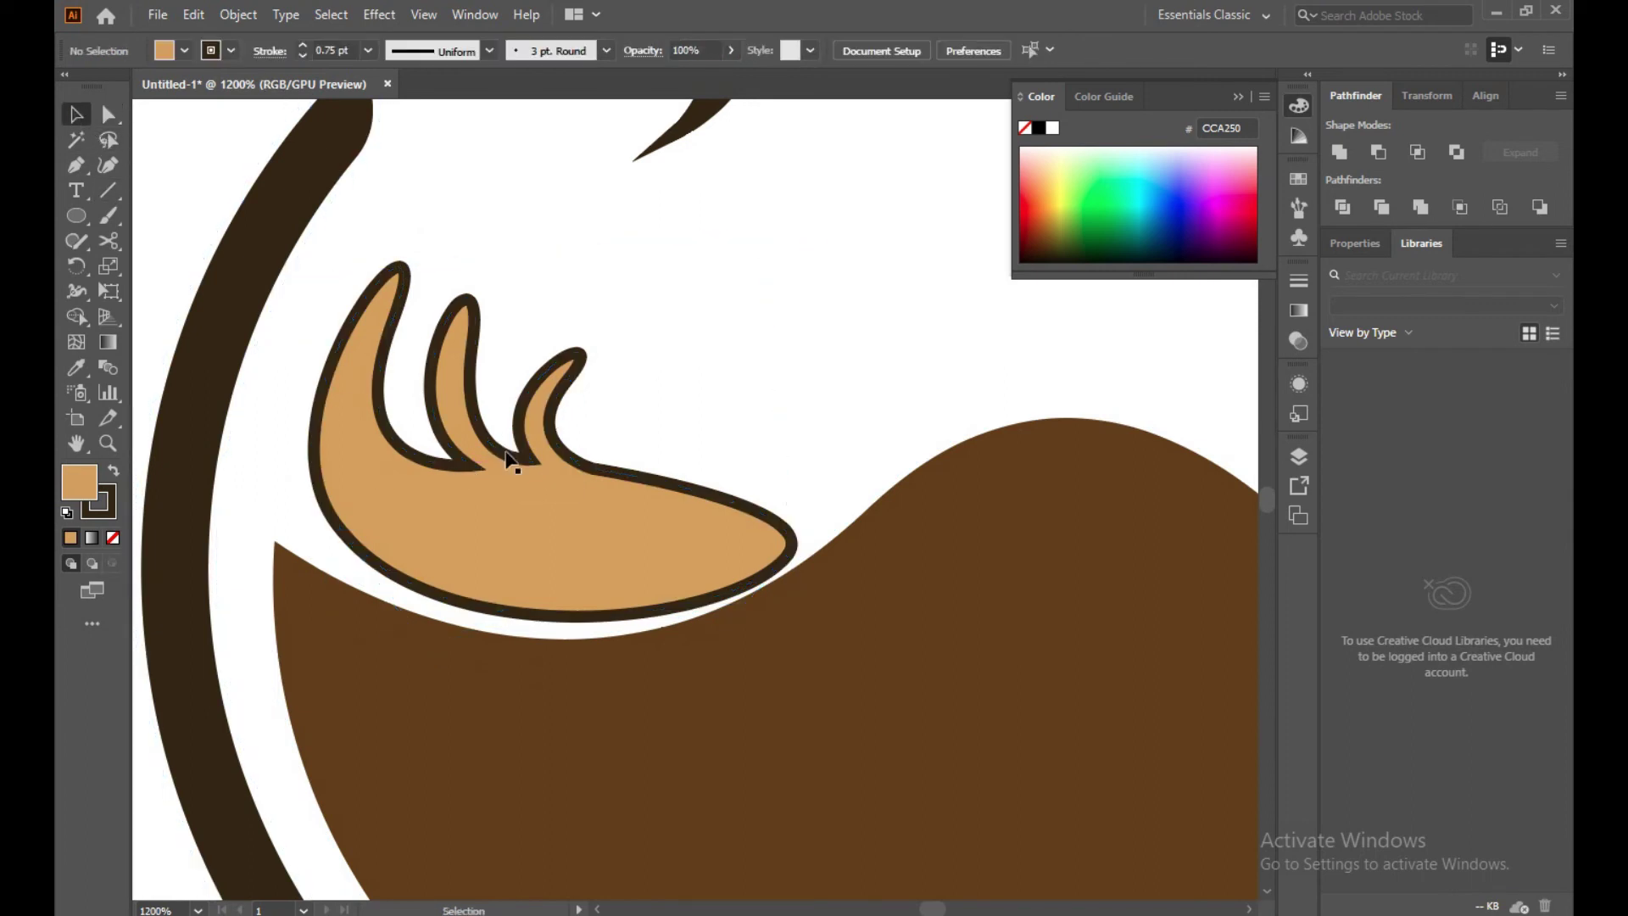
pyautogui.click(301, 56)
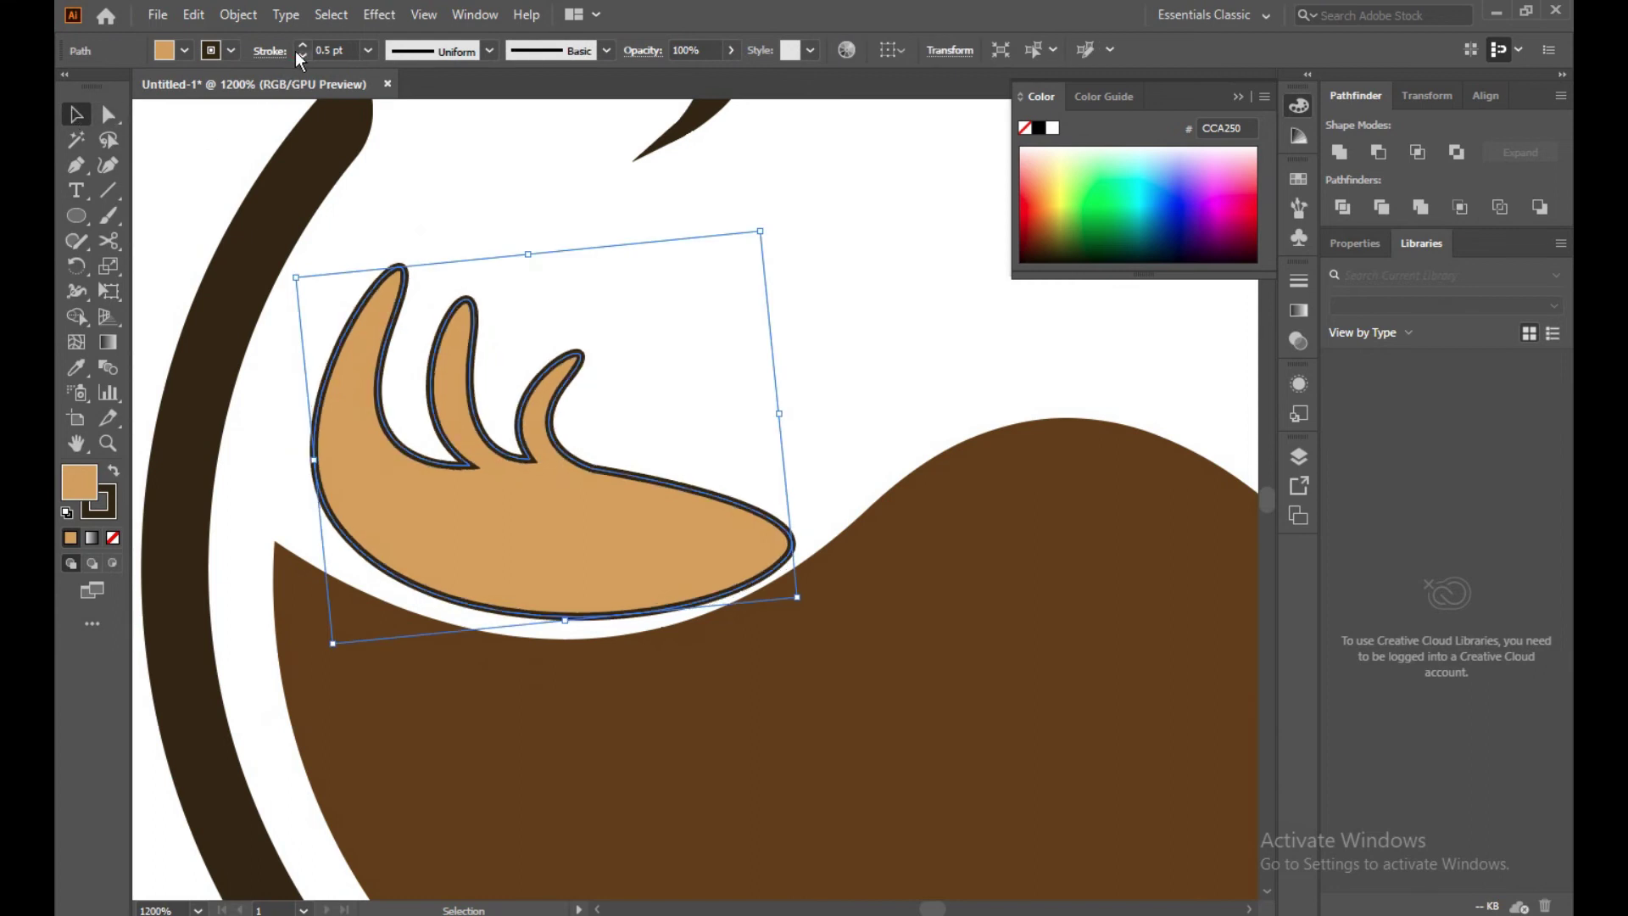
pyautogui.click(165, 145)
# Zoom out to see the whole cup and steam, zoom back in, and choose the Ellipse tool
pyautogui.scroll(-4, 358, 383)
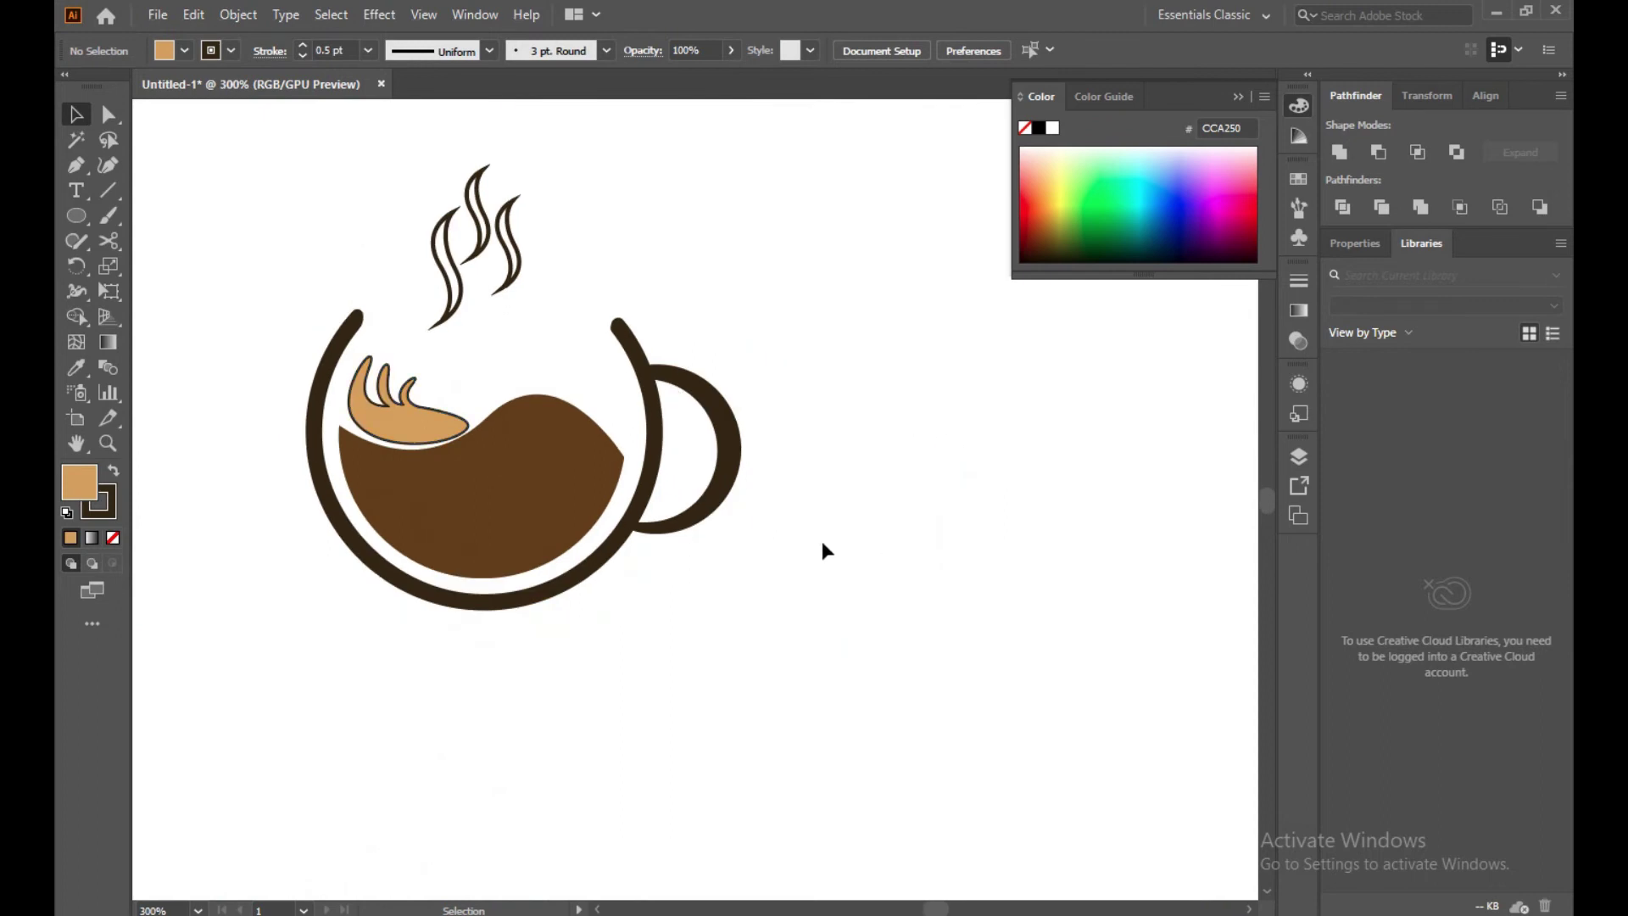
pyautogui.scroll(-1, 821, 542)
pyautogui.keyDown('alt'); pyautogui.scroll(-3, 821, 542); pyautogui.keyUp('alt')
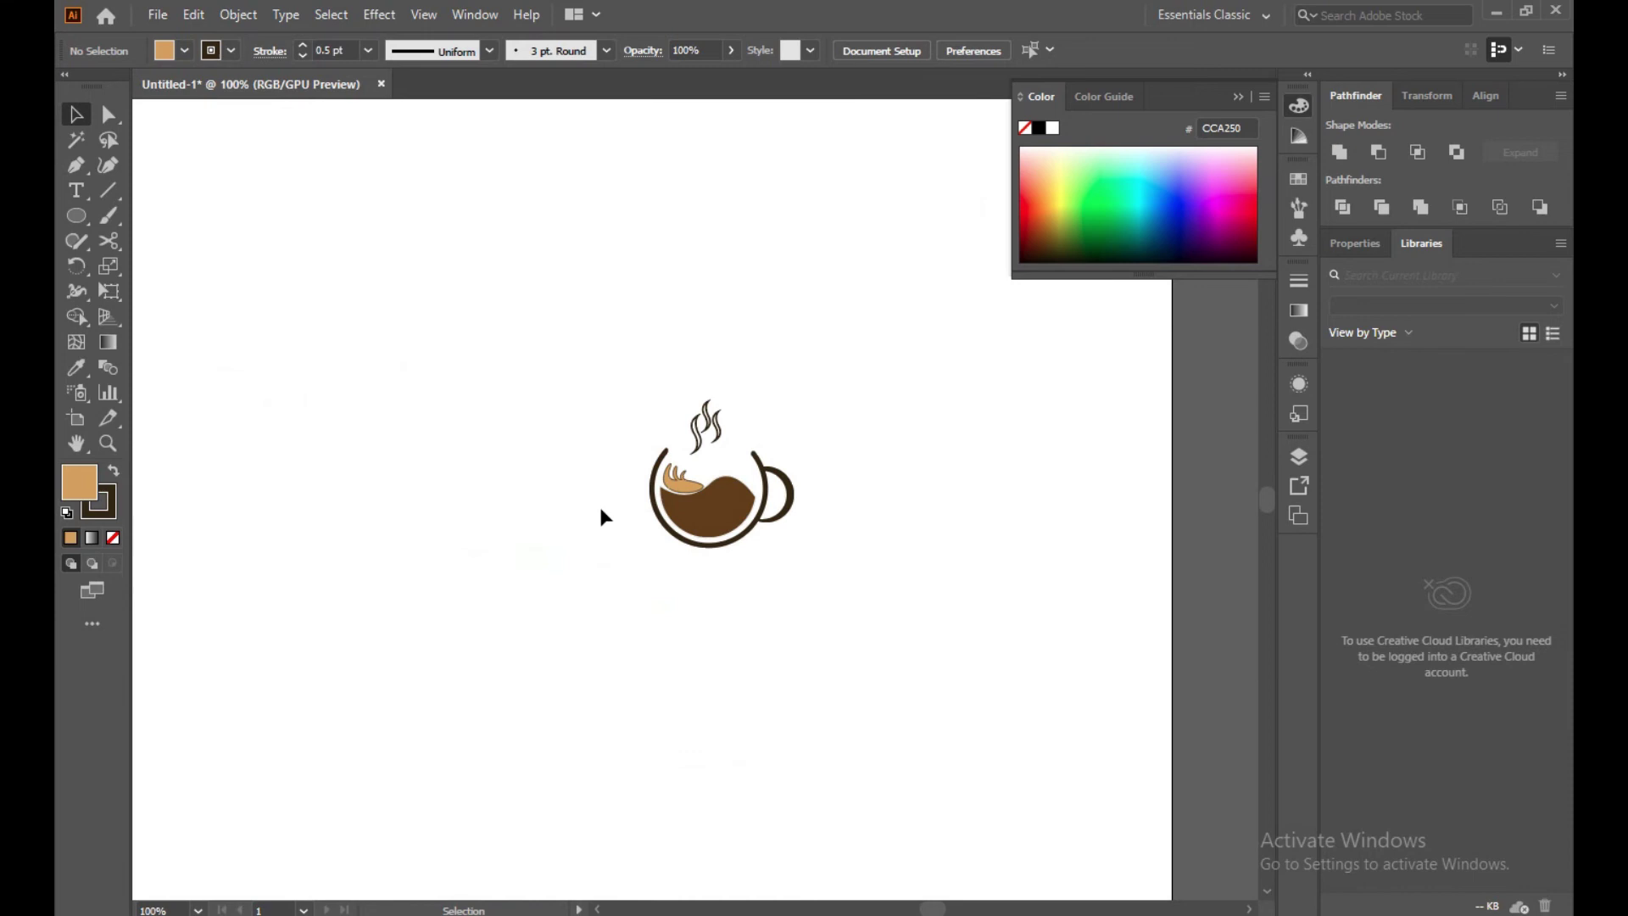
pyautogui.keyDown('alt'); pyautogui.scroll(4, 598, 502); pyautogui.keyUp('alt')
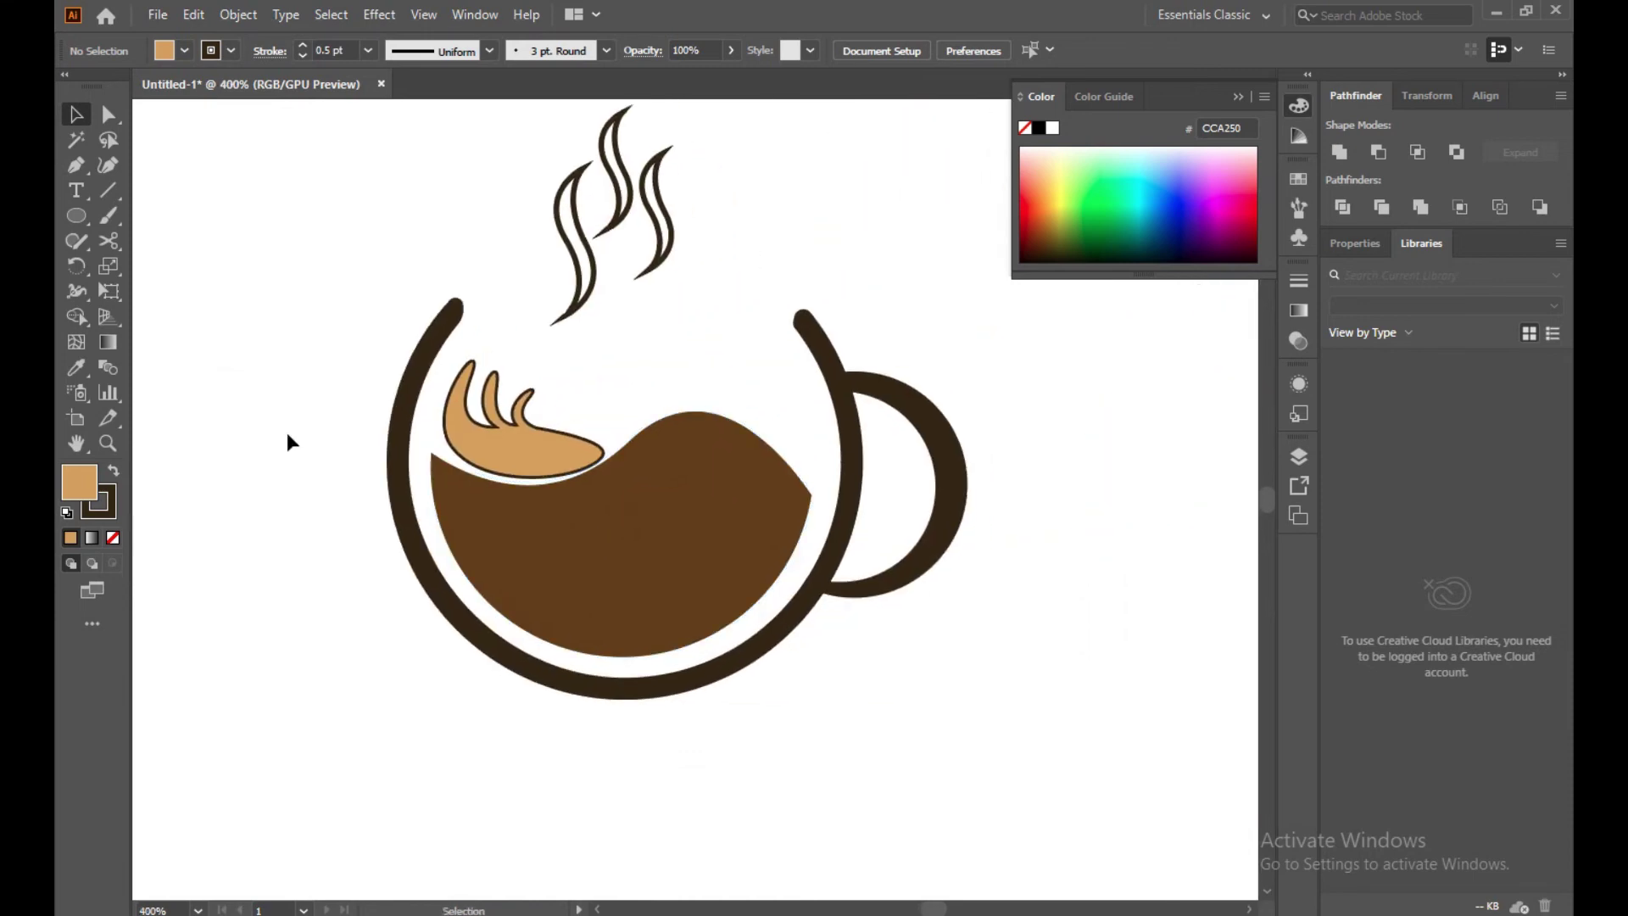
pyautogui.click(76, 215)
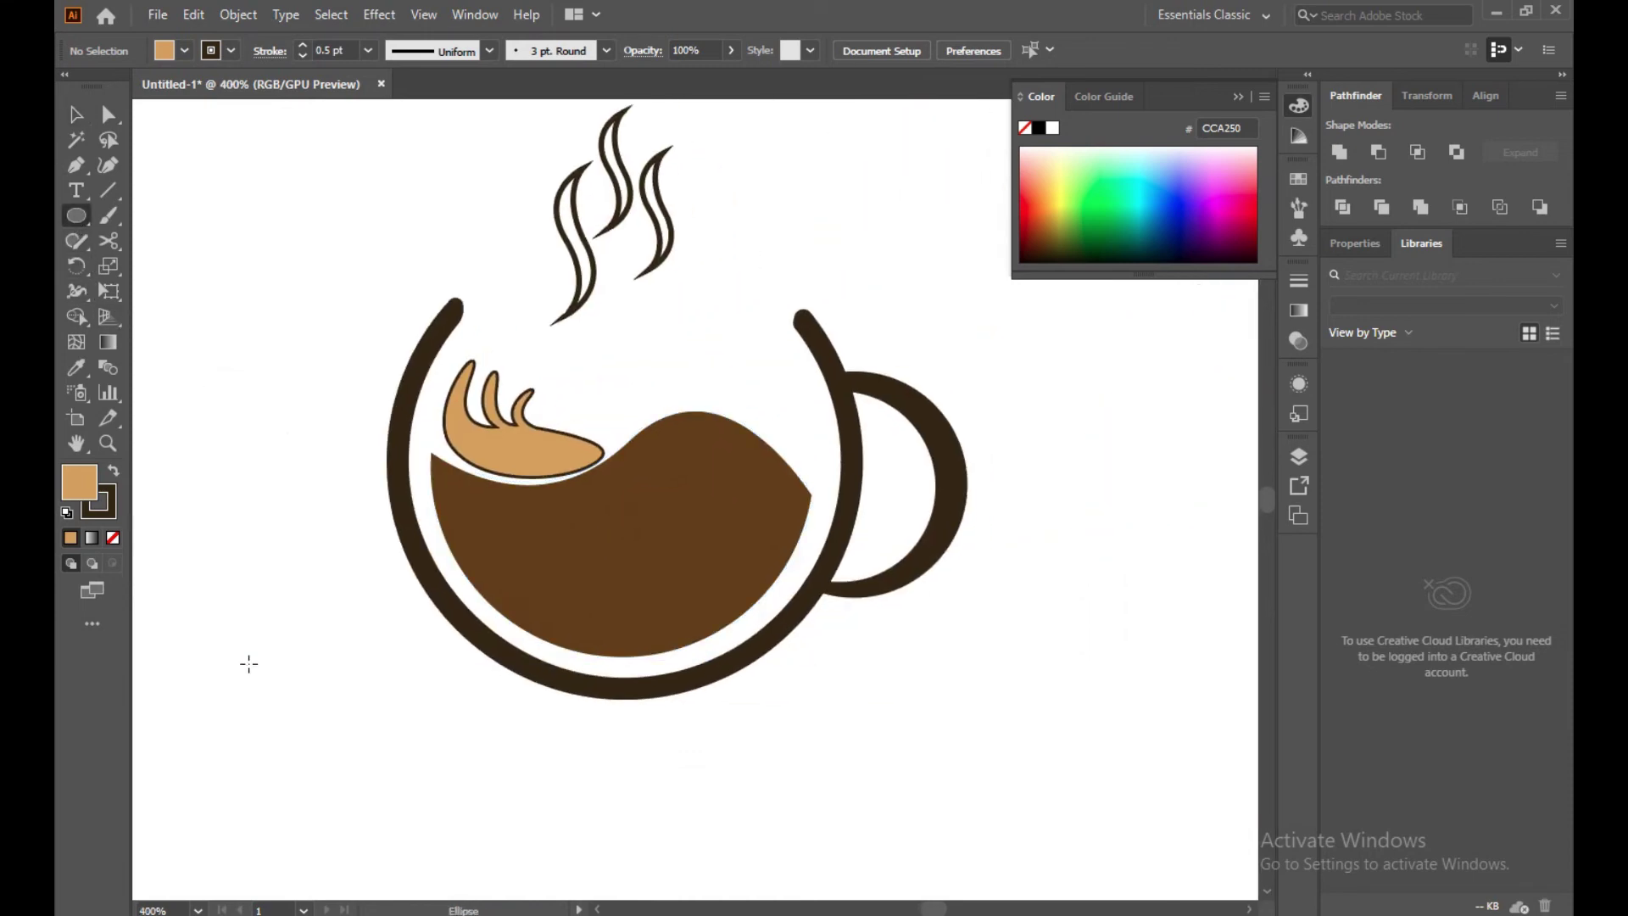
# Draw a small tan circle, move it onto the coffee, and Alt-drag a copy to its left
pyautogui.moveTo(249, 660); pyautogui.dragTo(302, 711)
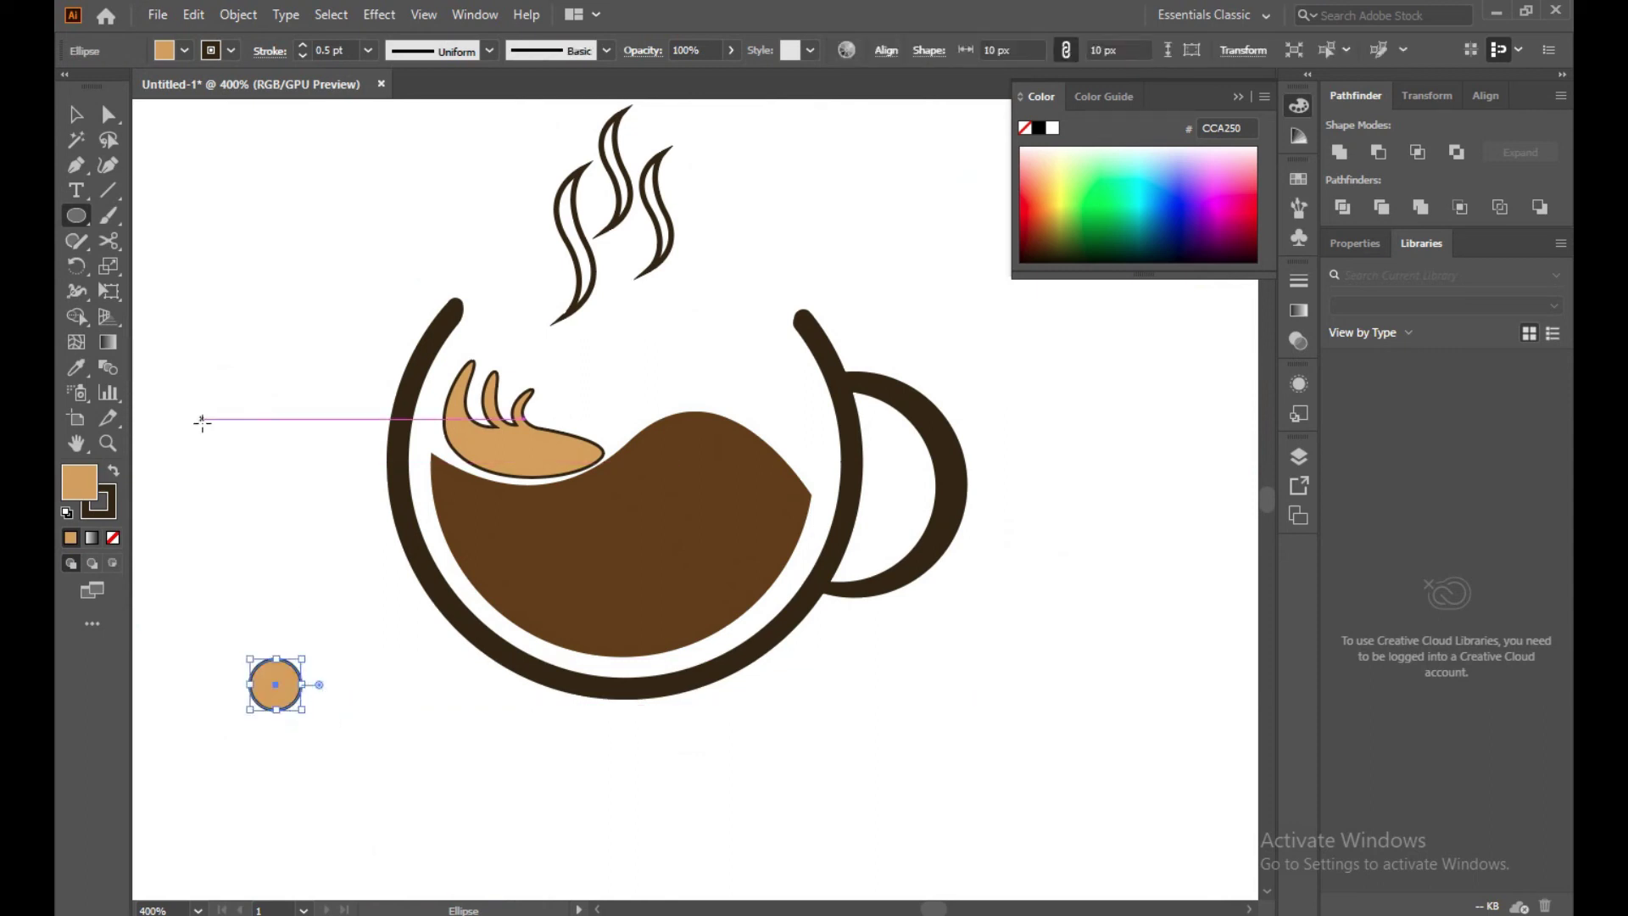
pyautogui.click(68, 117)
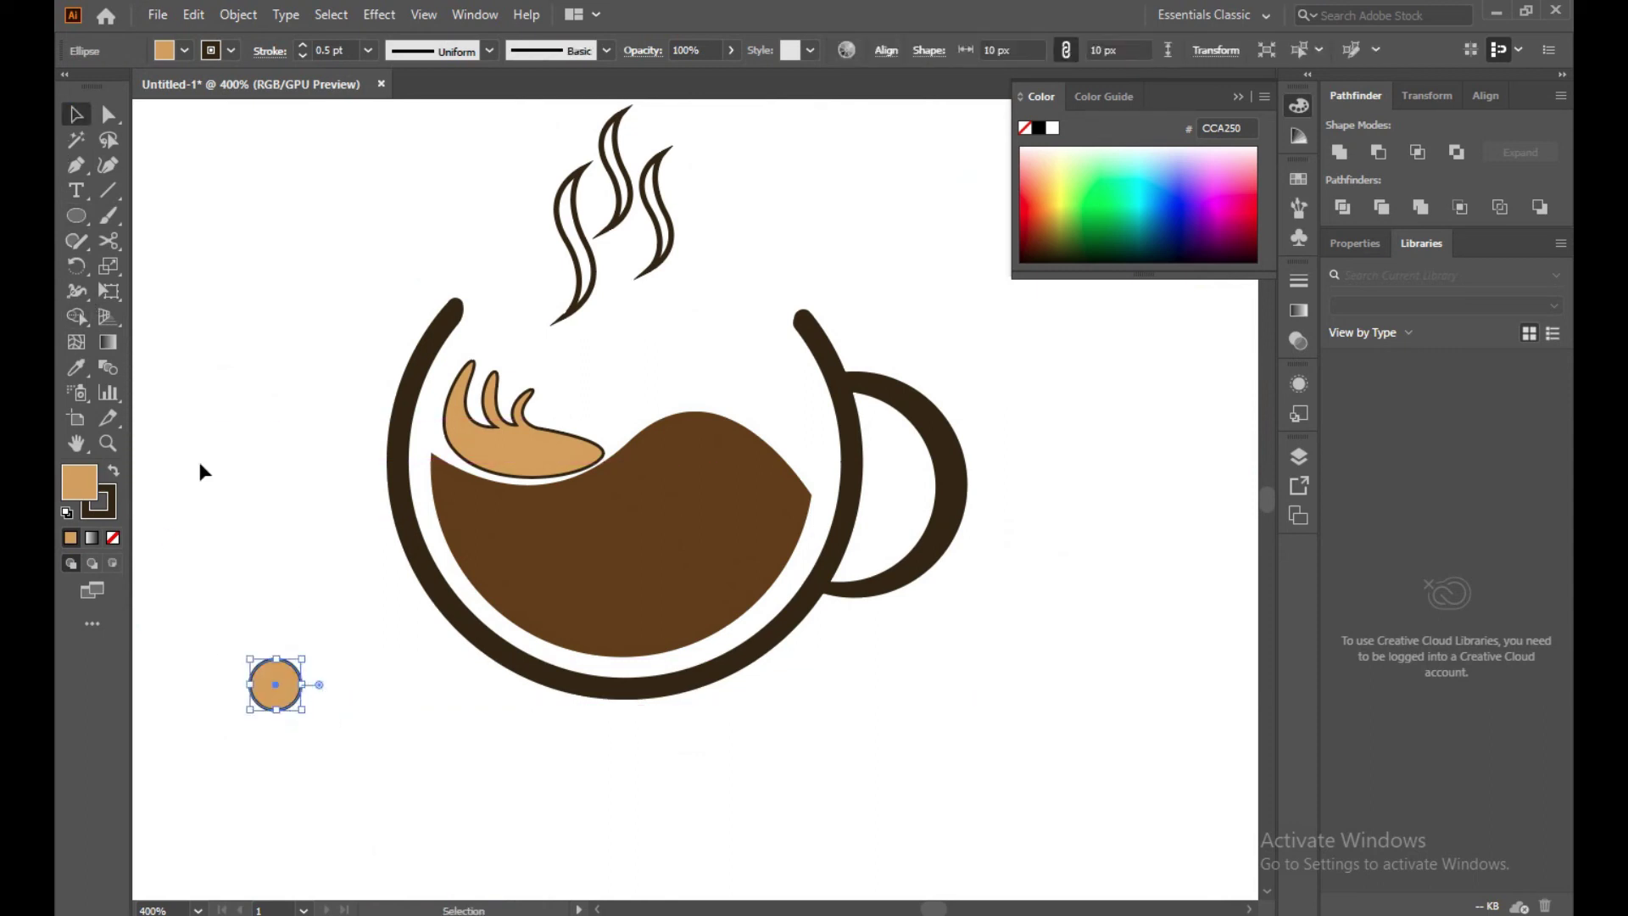
pyautogui.moveTo(266, 694); pyautogui.dragTo(725, 514)
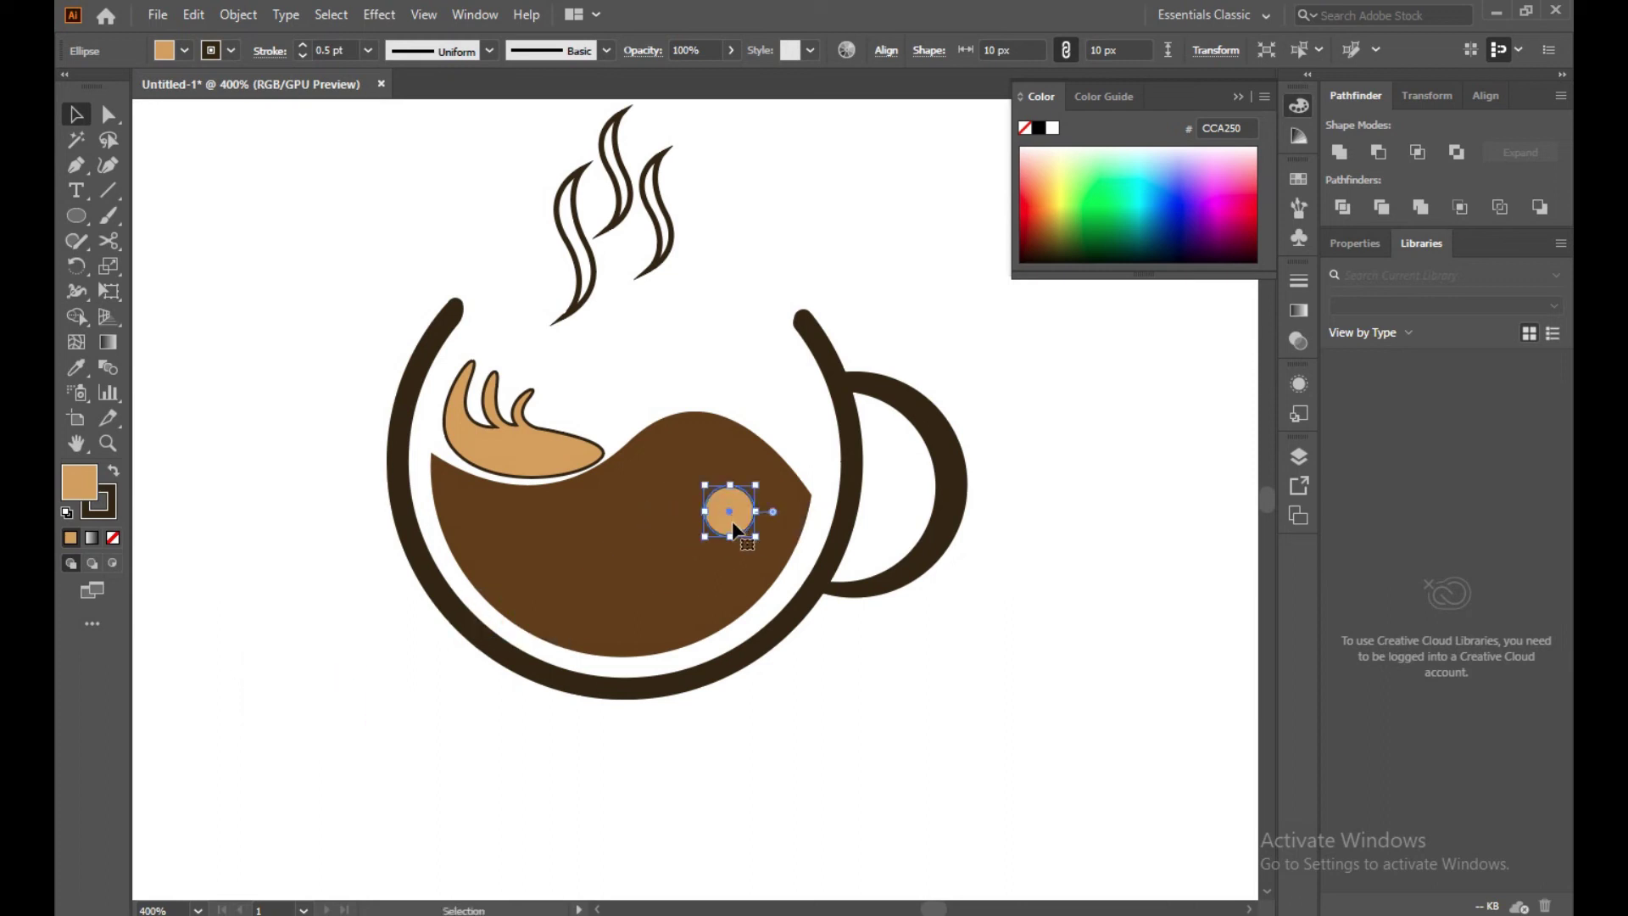
pyautogui.moveTo(735, 529)
pyautogui.mouseDown()
pyautogui.moveTo(660, 523)
pyautogui.moveTo(663, 506)
pyautogui.moveTo(699, 526)
pyautogui.mouseUp()
pyautogui.click(726, 519)
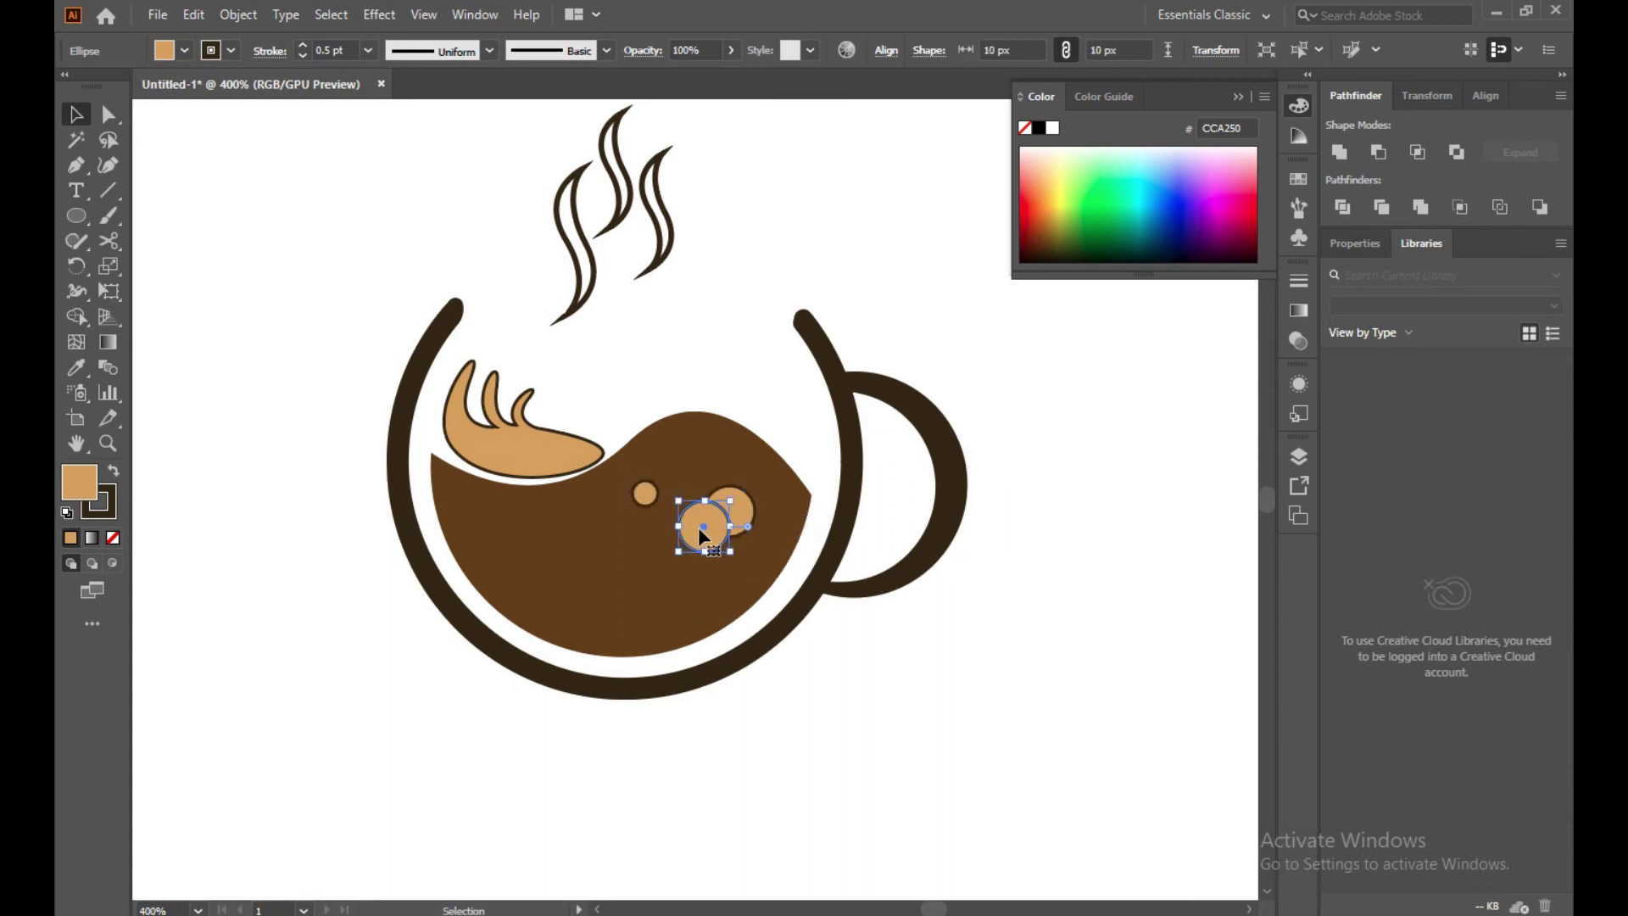
pyautogui.moveTo(700, 535)
pyautogui.mouseDown()
pyautogui.moveTo(675, 553)
pyautogui.moveTo(697, 553)
pyautogui.mouseUp()
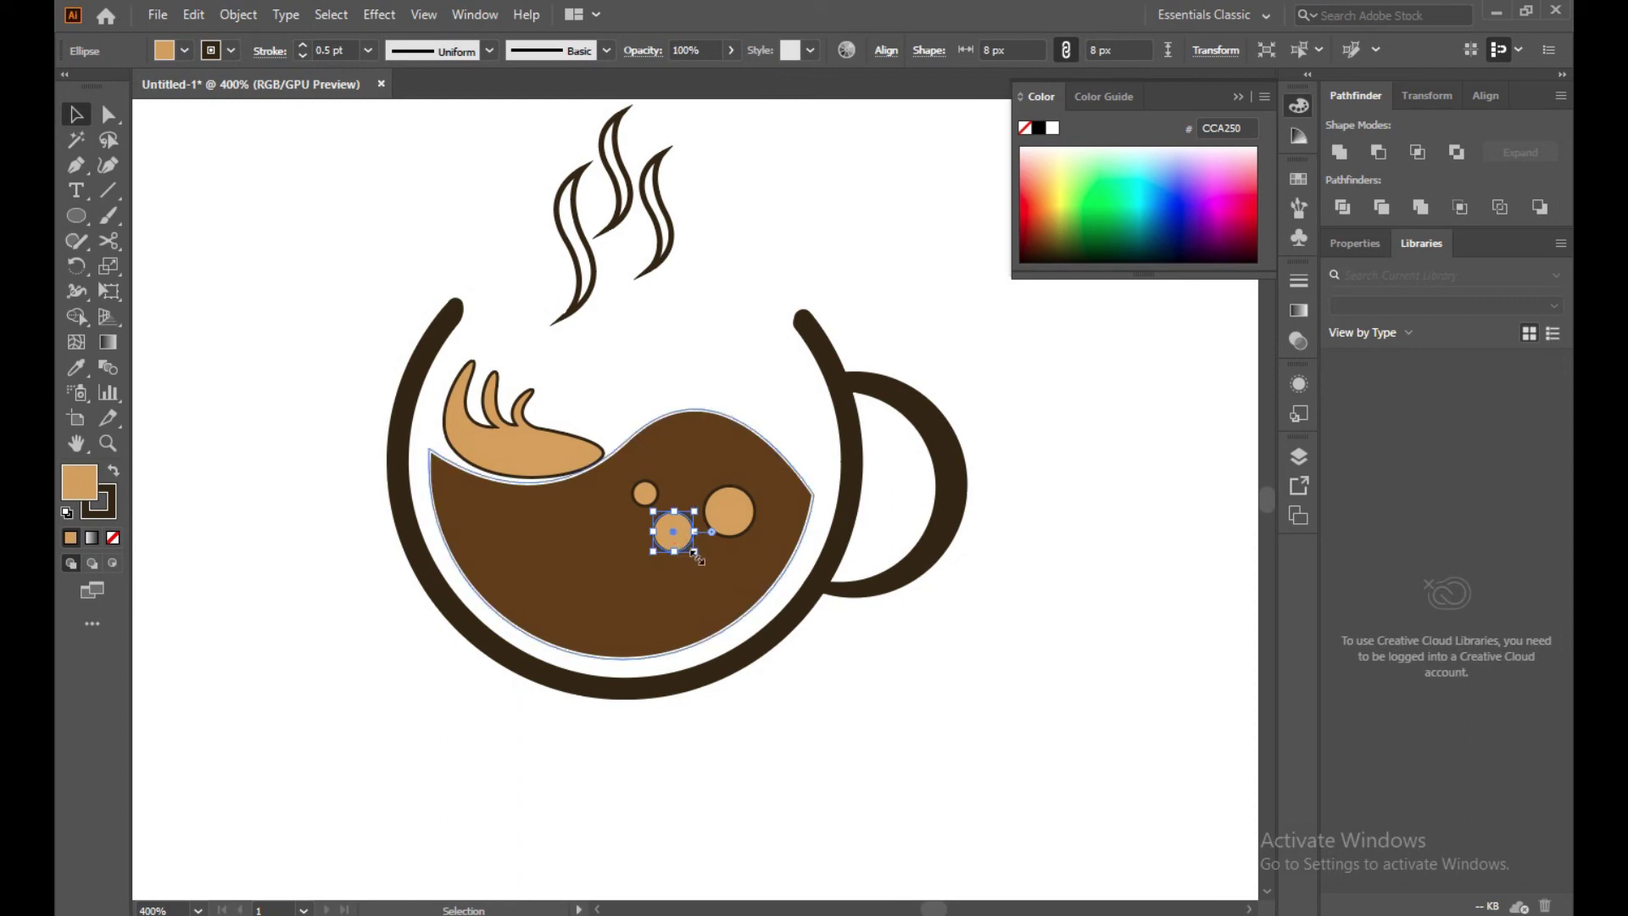
# Copy a circle up-left, shrink it into a tiny bubble, and rearrange the bubbles
pyautogui.click(725, 528)
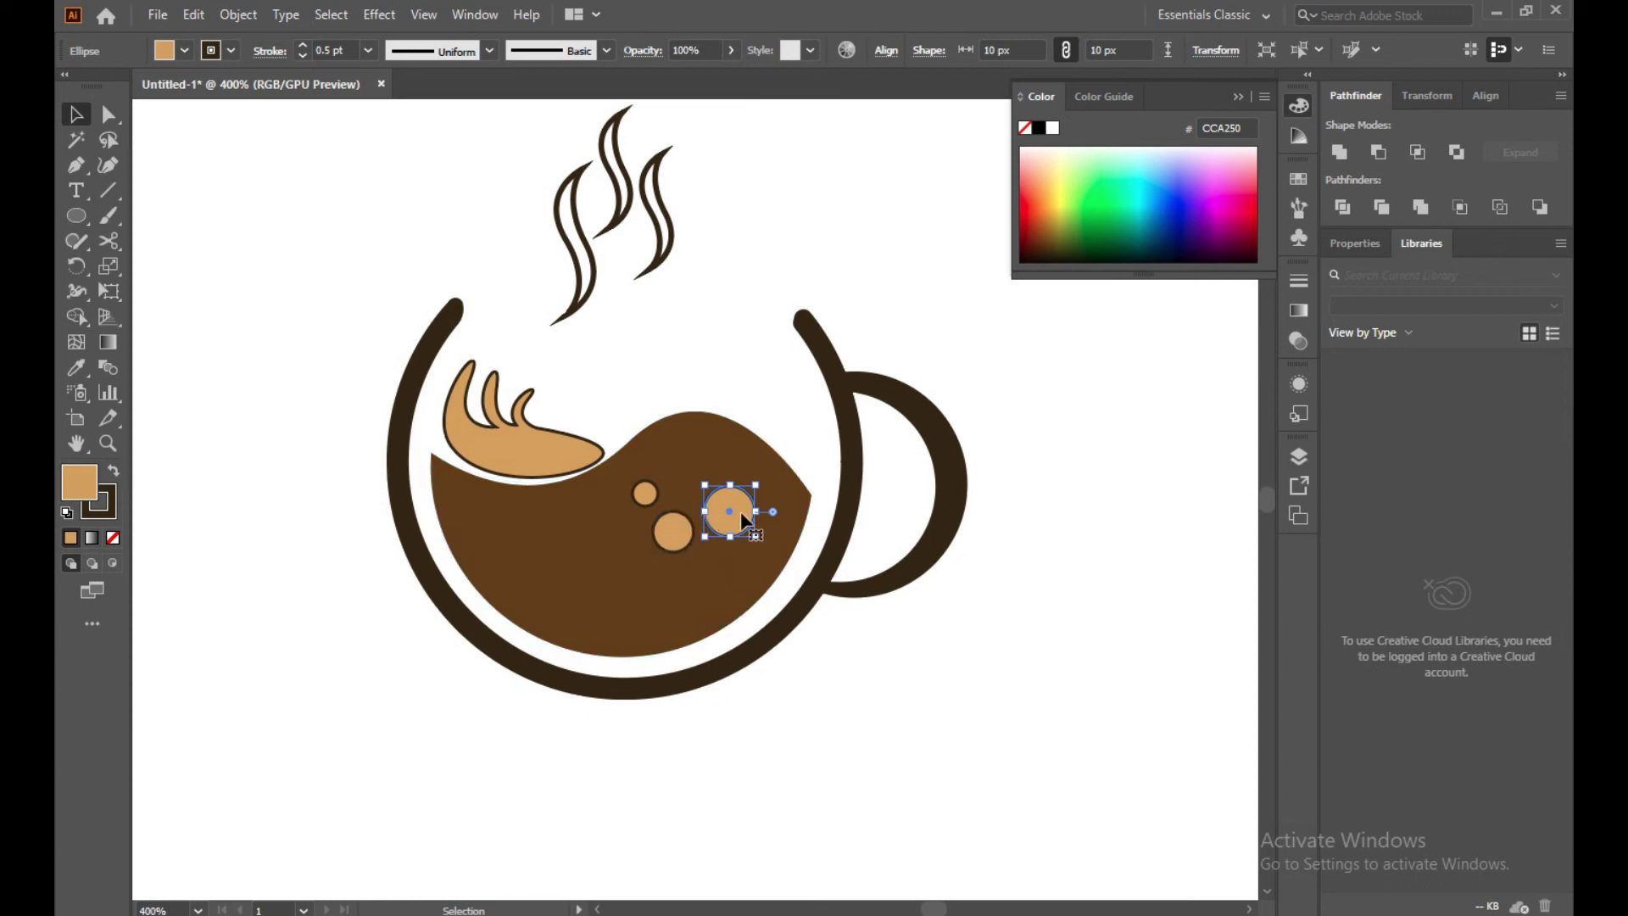
pyautogui.moveTo(742, 520); pyautogui.dragTo(714, 464)
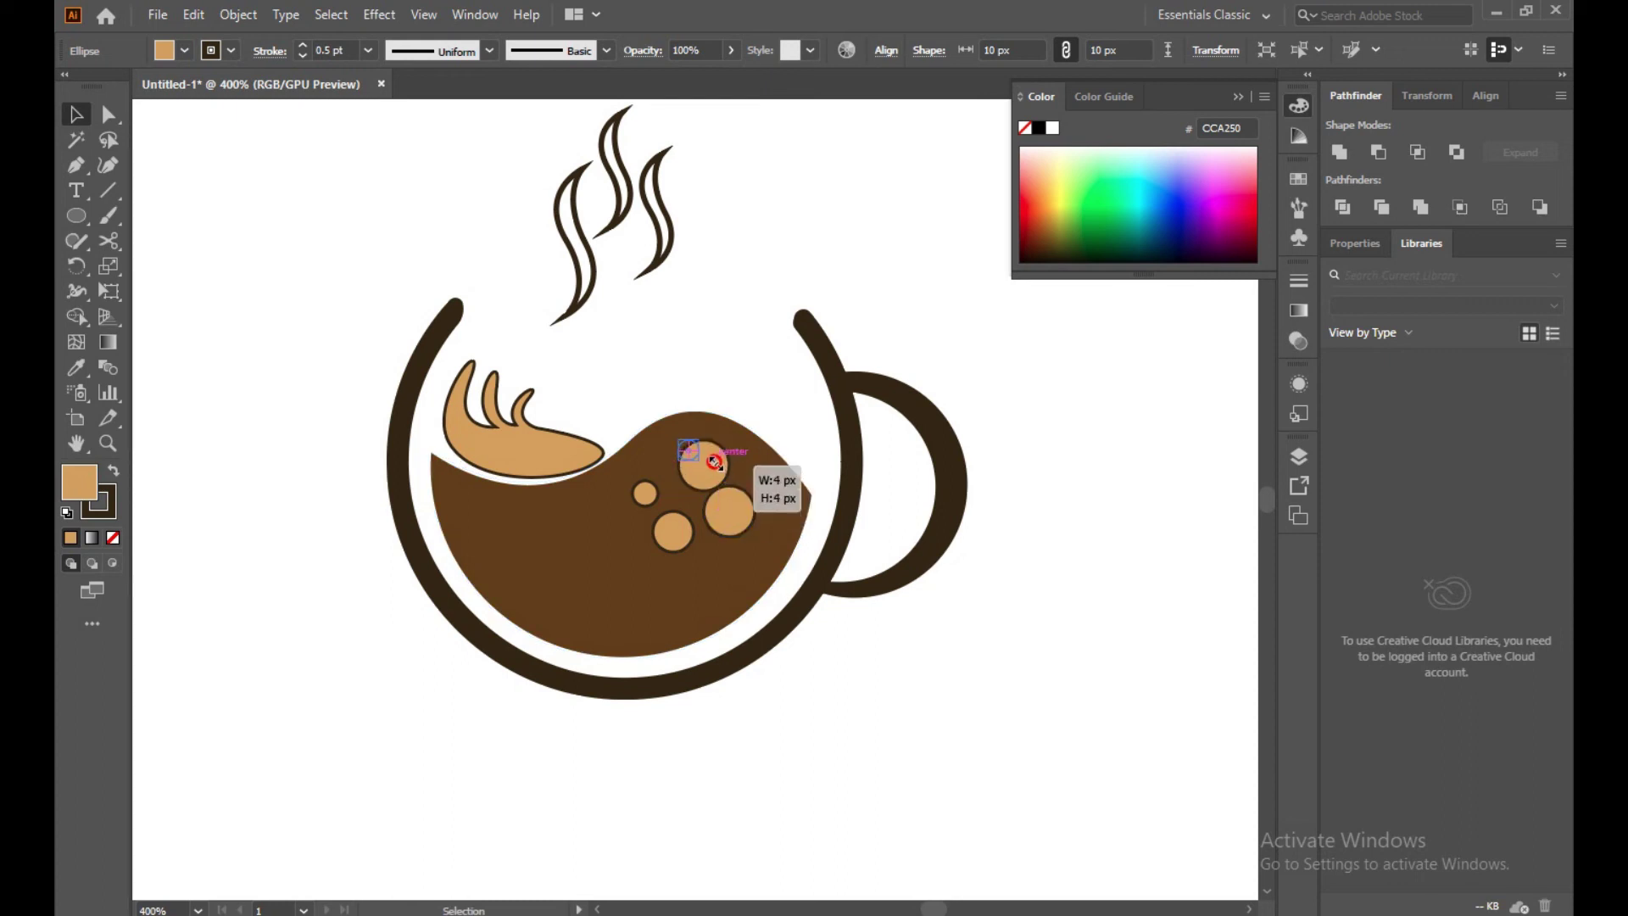
pyautogui.click(754, 353)
pyautogui.moveTo(715, 464); pyautogui.dragTo(697, 459)
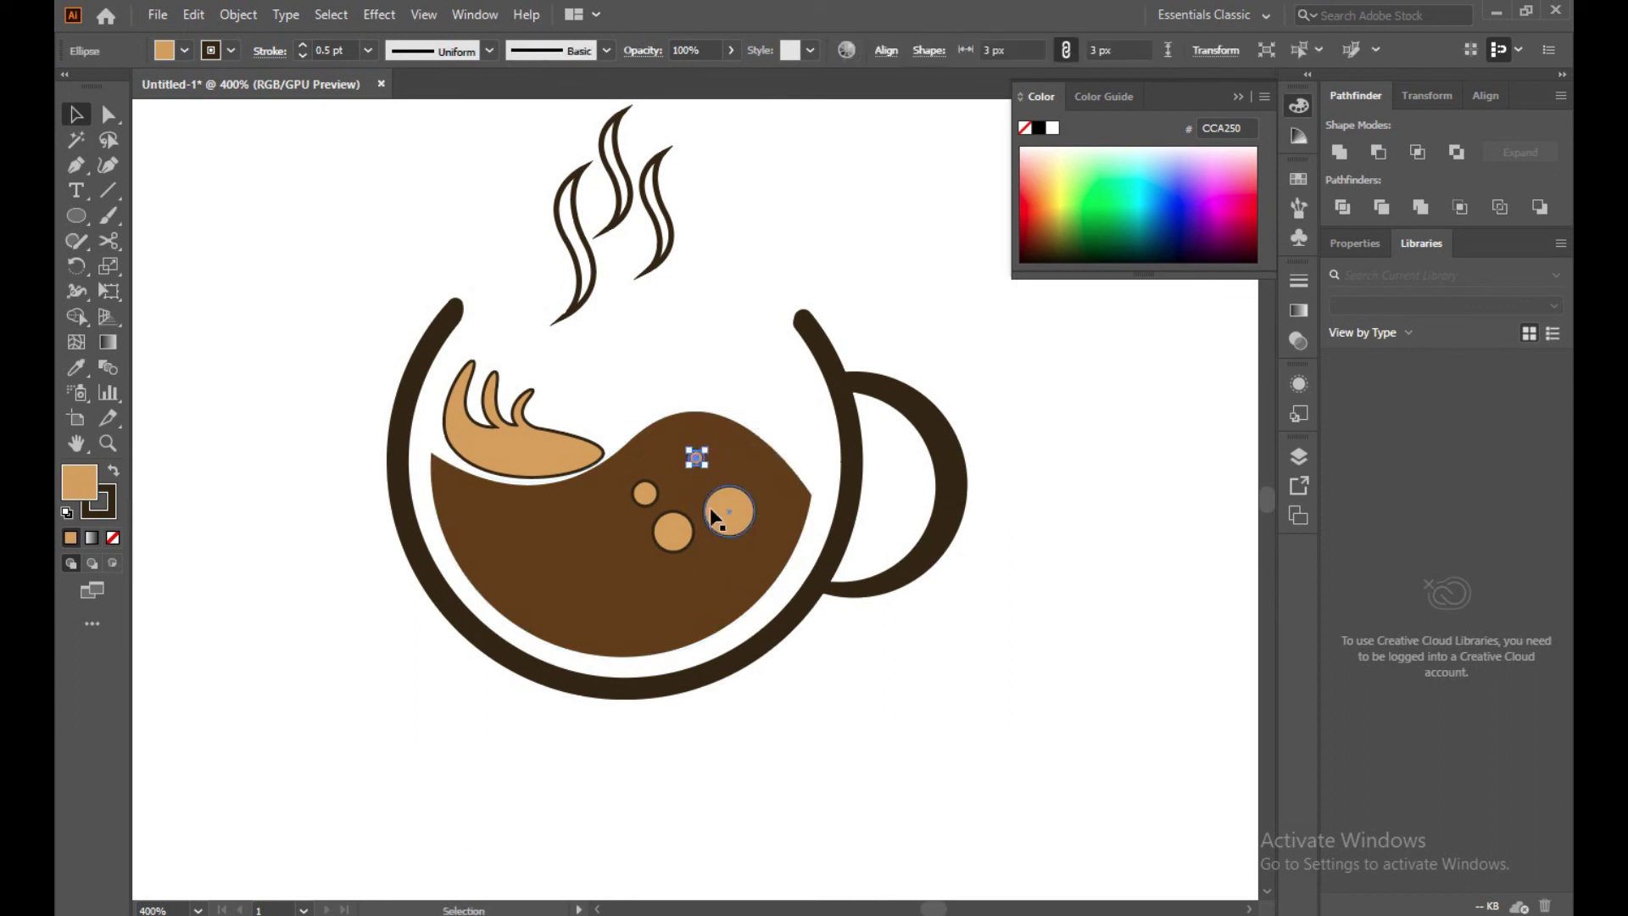
pyautogui.moveTo(722, 514)
pyautogui.mouseDown()
pyautogui.moveTo(722, 533)
pyautogui.moveTo(688, 500)
pyautogui.moveTo(731, 543)
pyautogui.moveTo(664, 540)
pyautogui.moveTo(729, 488)
pyautogui.moveTo(692, 528)
pyautogui.moveTo(659, 484)
pyautogui.mouseUp()
pyautogui.click(984, 366)
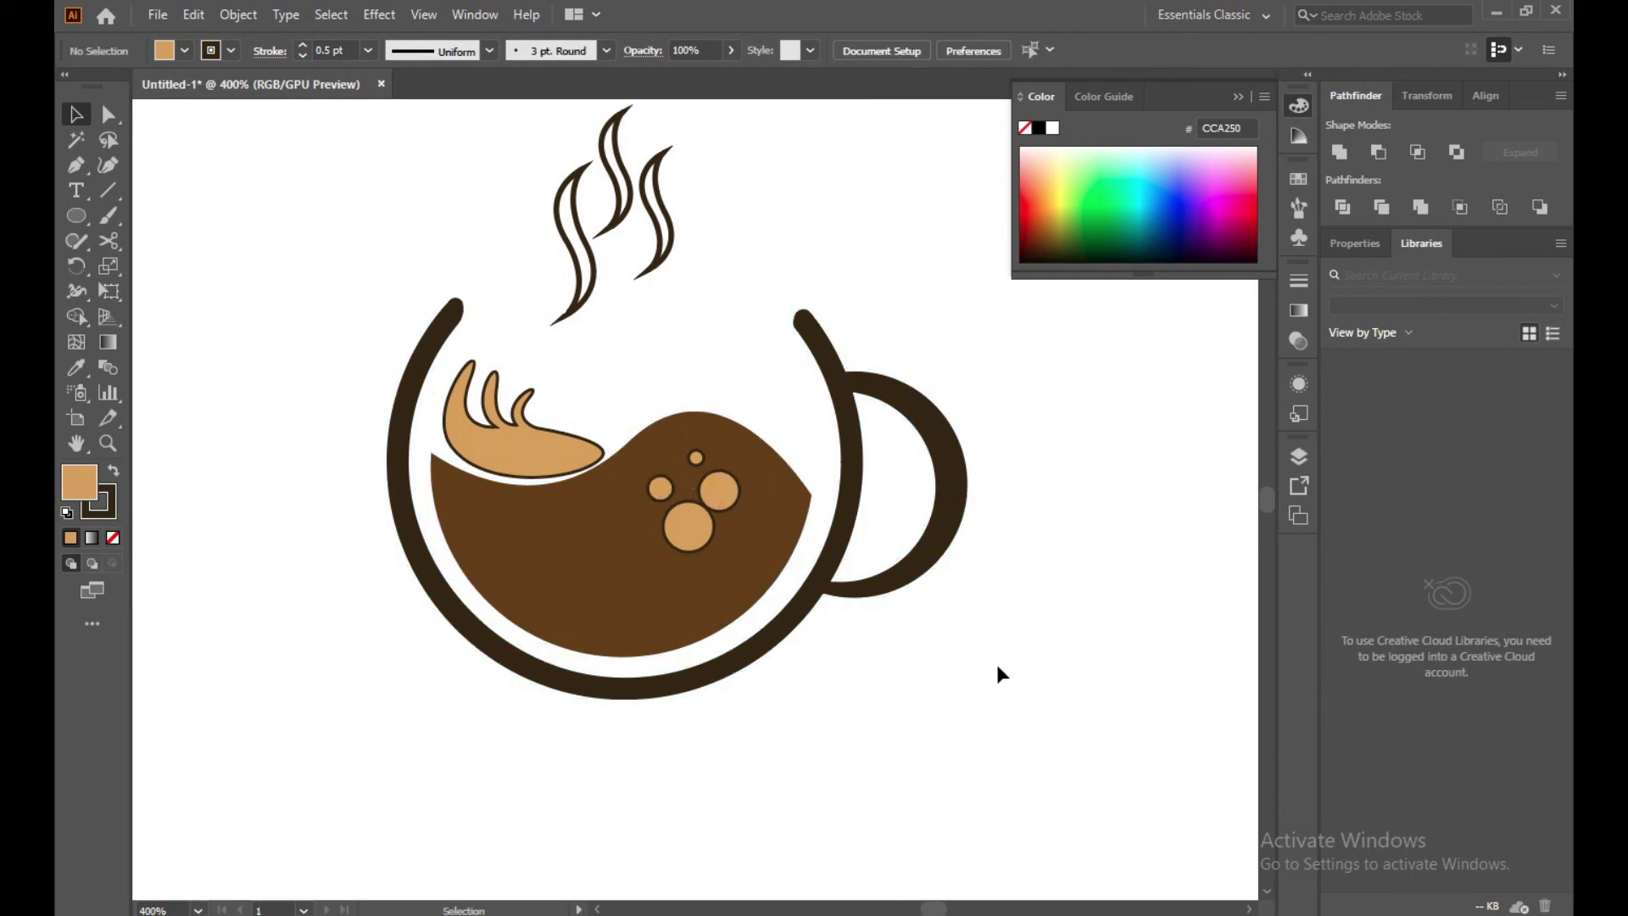
# Set the stroke to None on each of the four tan bubbles
pyautogui.click(698, 546)
pyautogui.click(111, 505)
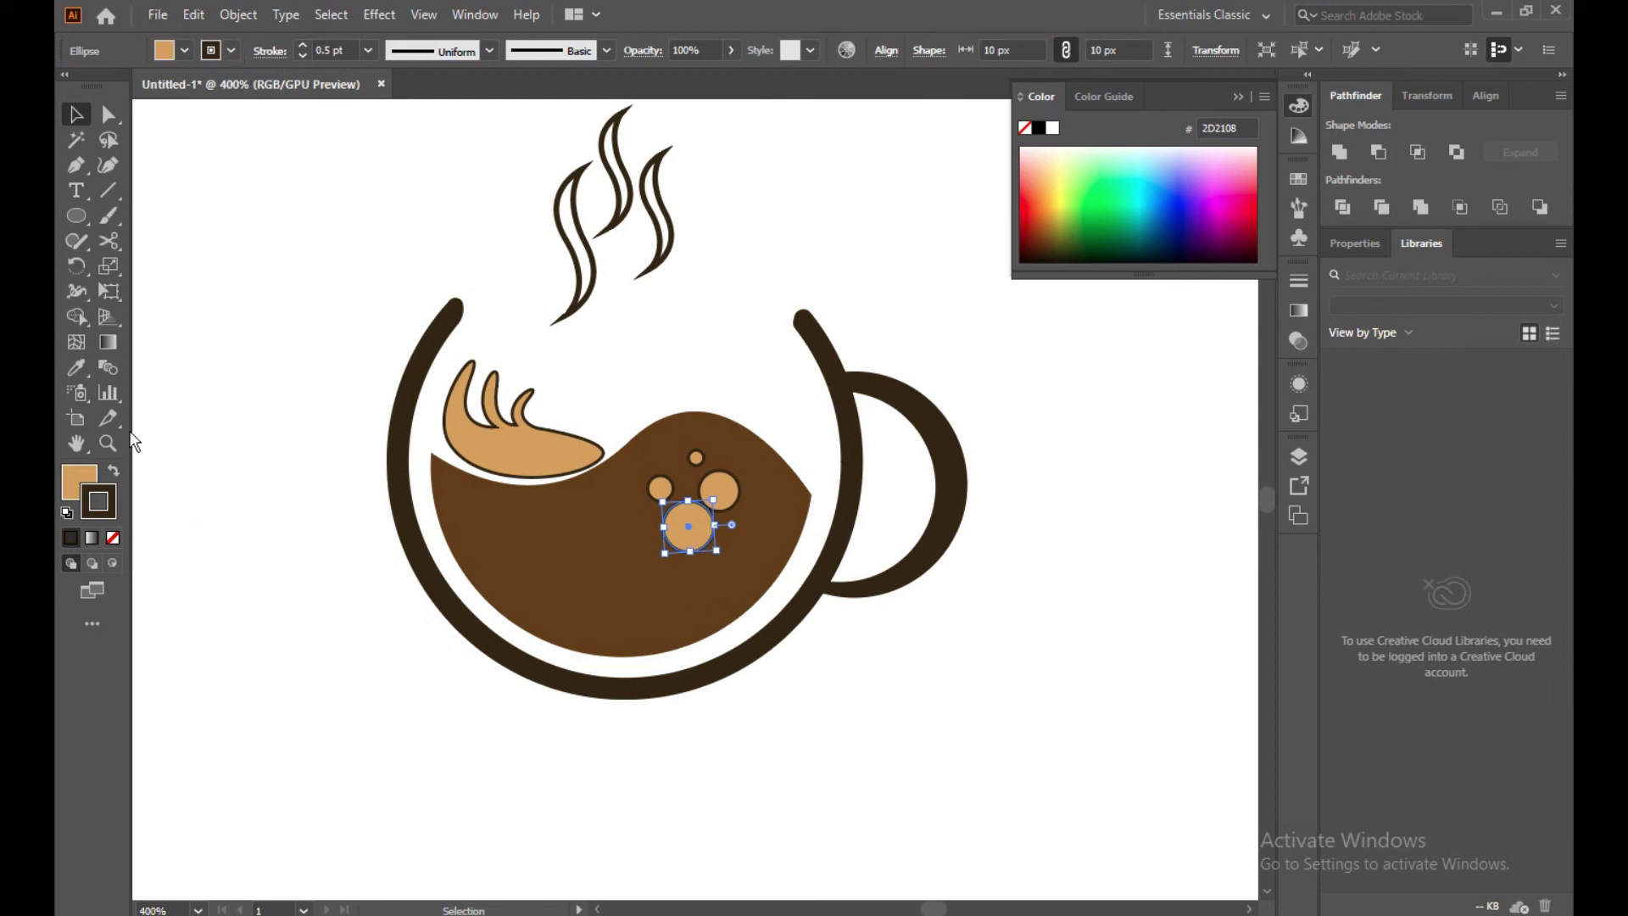
pyautogui.click(113, 538)
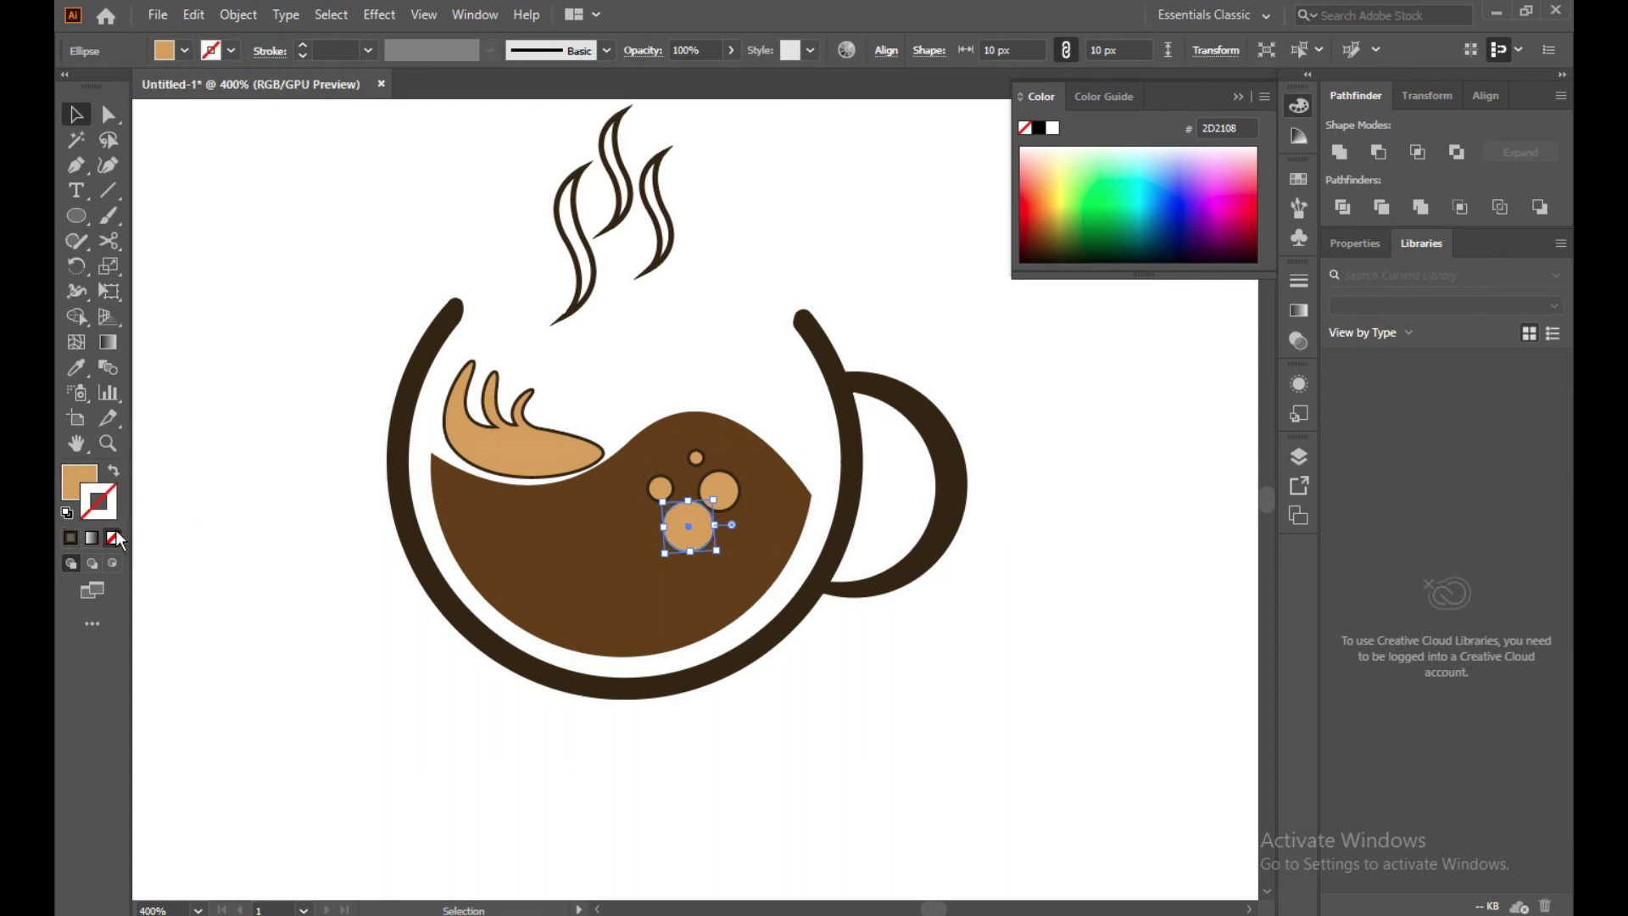
pyautogui.click(718, 494)
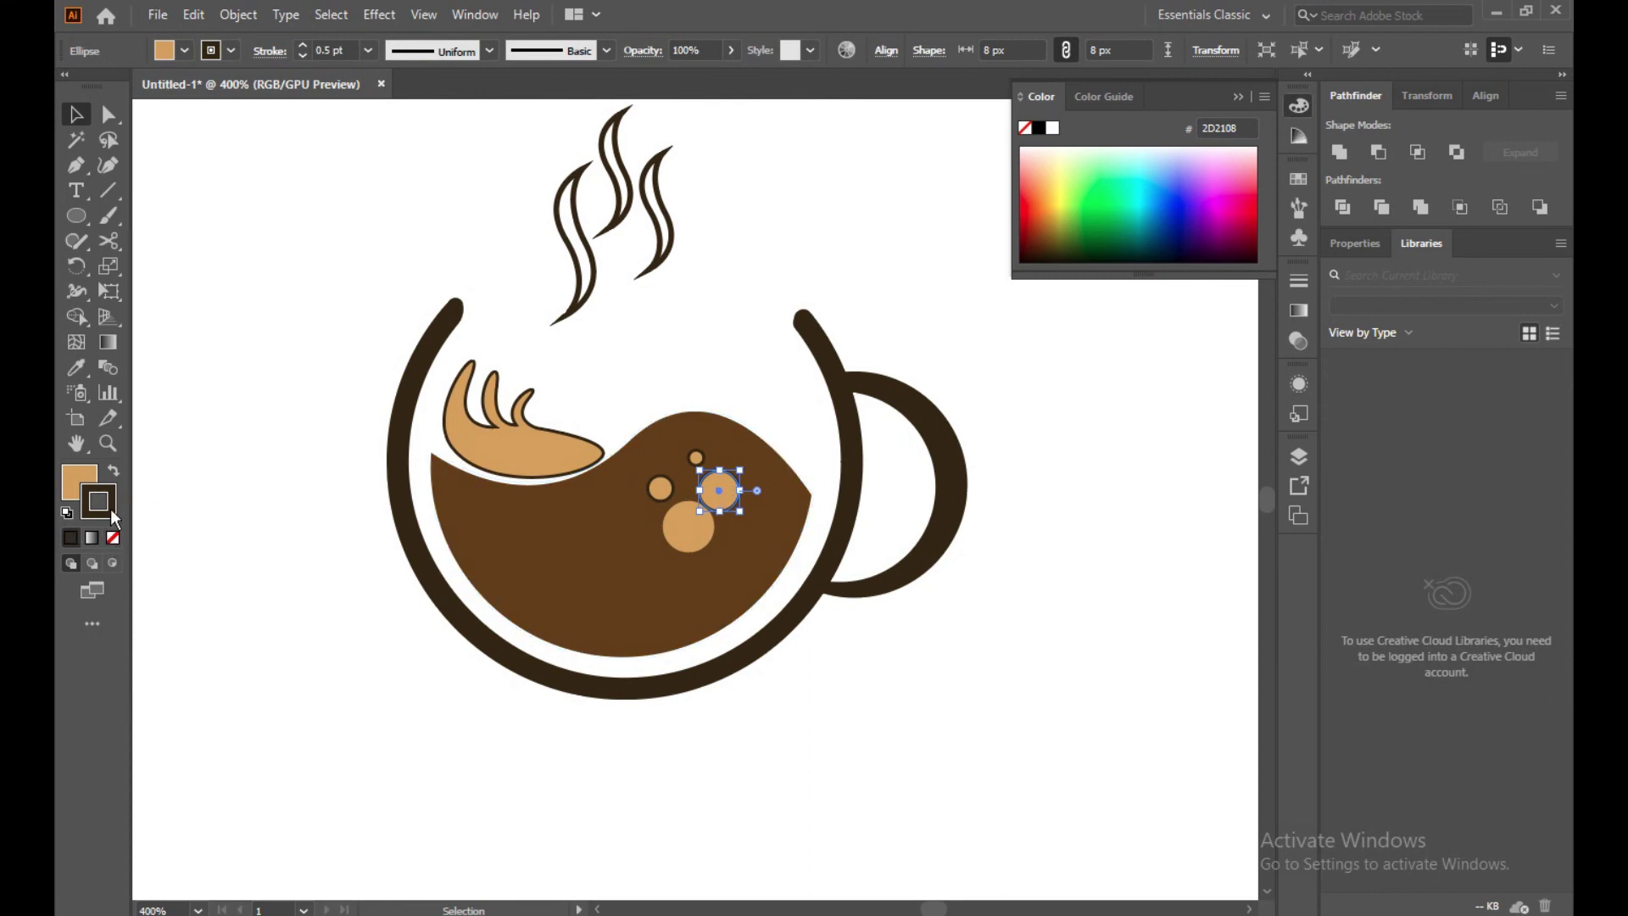
pyautogui.click(112, 538)
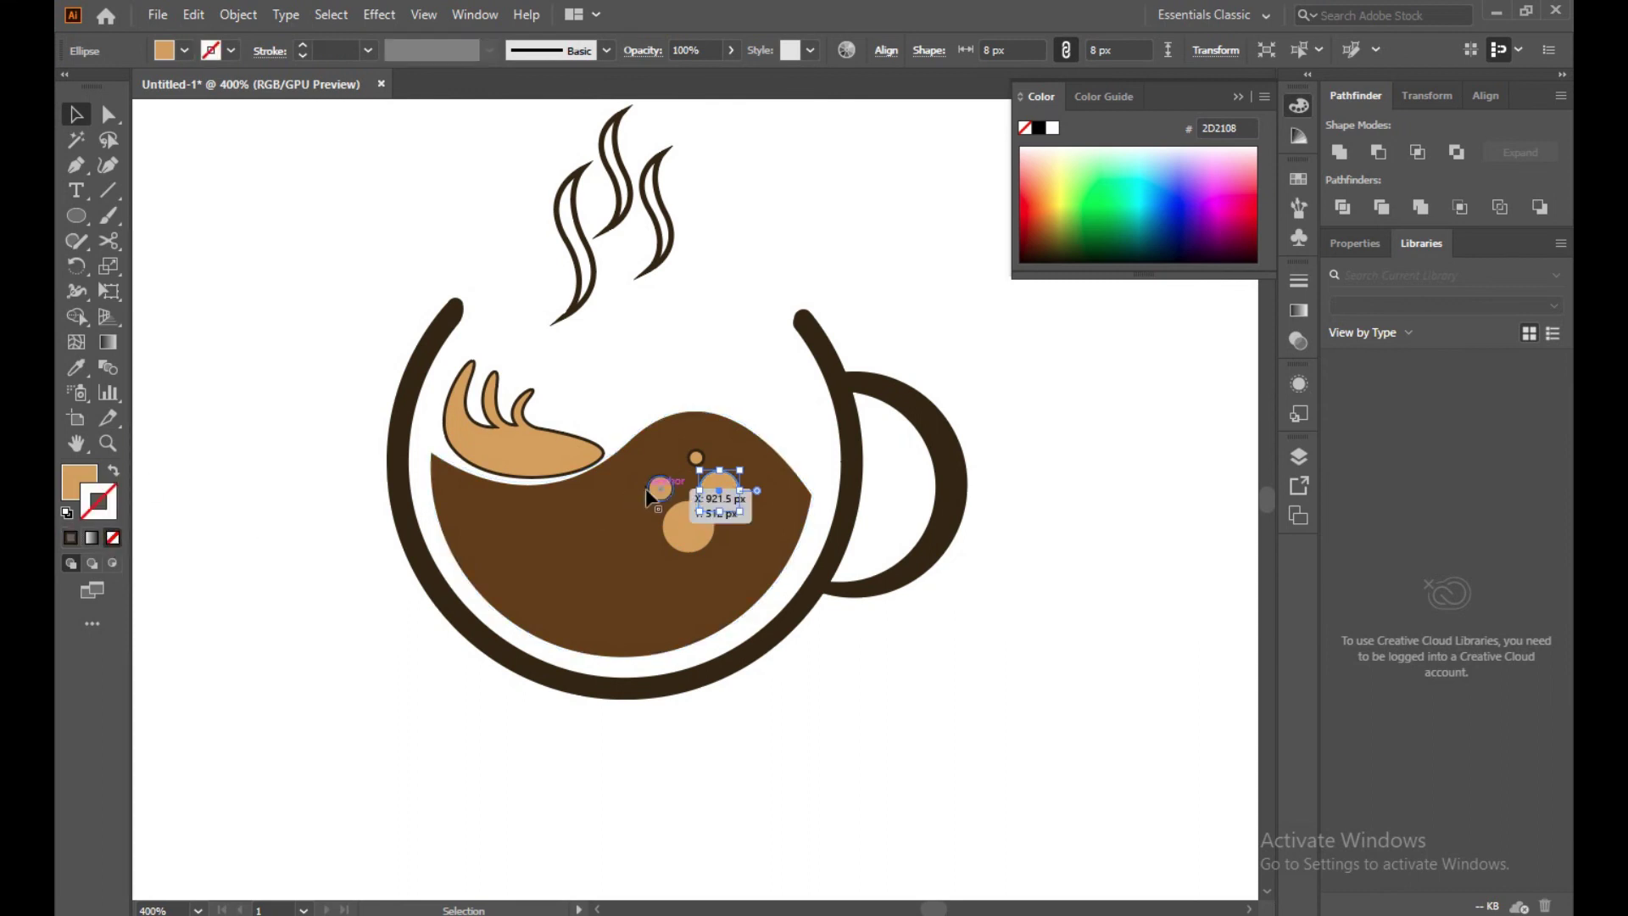
pyautogui.moveTo(648, 497); pyautogui.dragTo(660, 490)
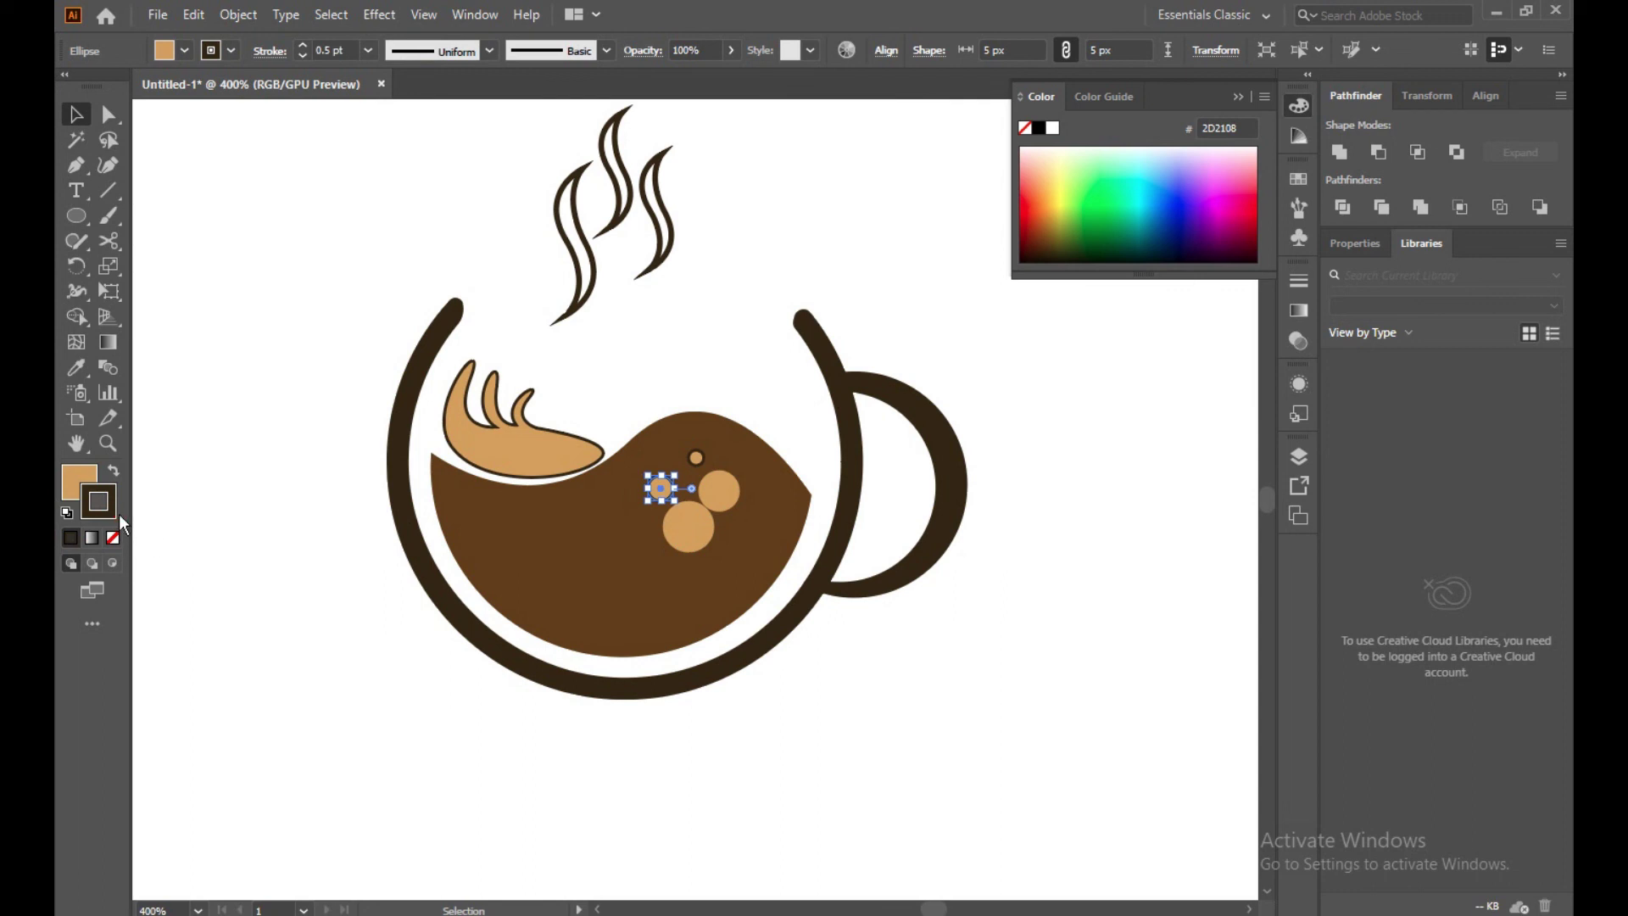
pyautogui.click(113, 537)
pyautogui.click(696, 458)
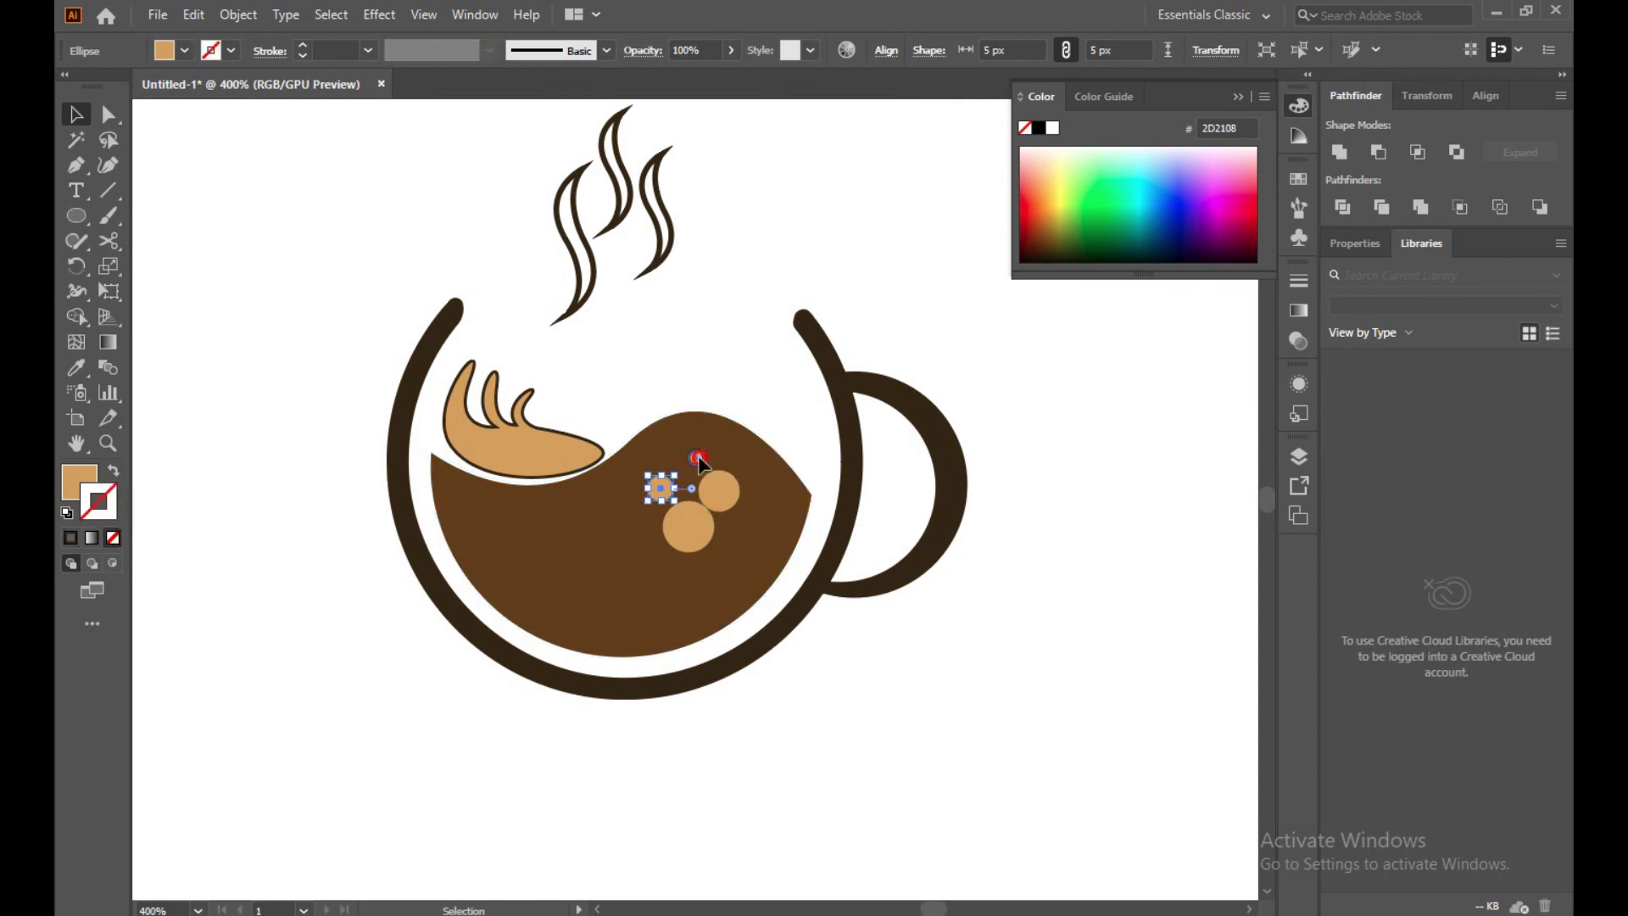
pyautogui.click(113, 538)
pyautogui.click(733, 336)
# Shrink the small left bubble slightly and reposition the large bubble on the coffee
pyautogui.click(697, 540)
pyautogui.moveTo(715, 552); pyautogui.dragTo(685, 545)
pyautogui.click(887, 307)
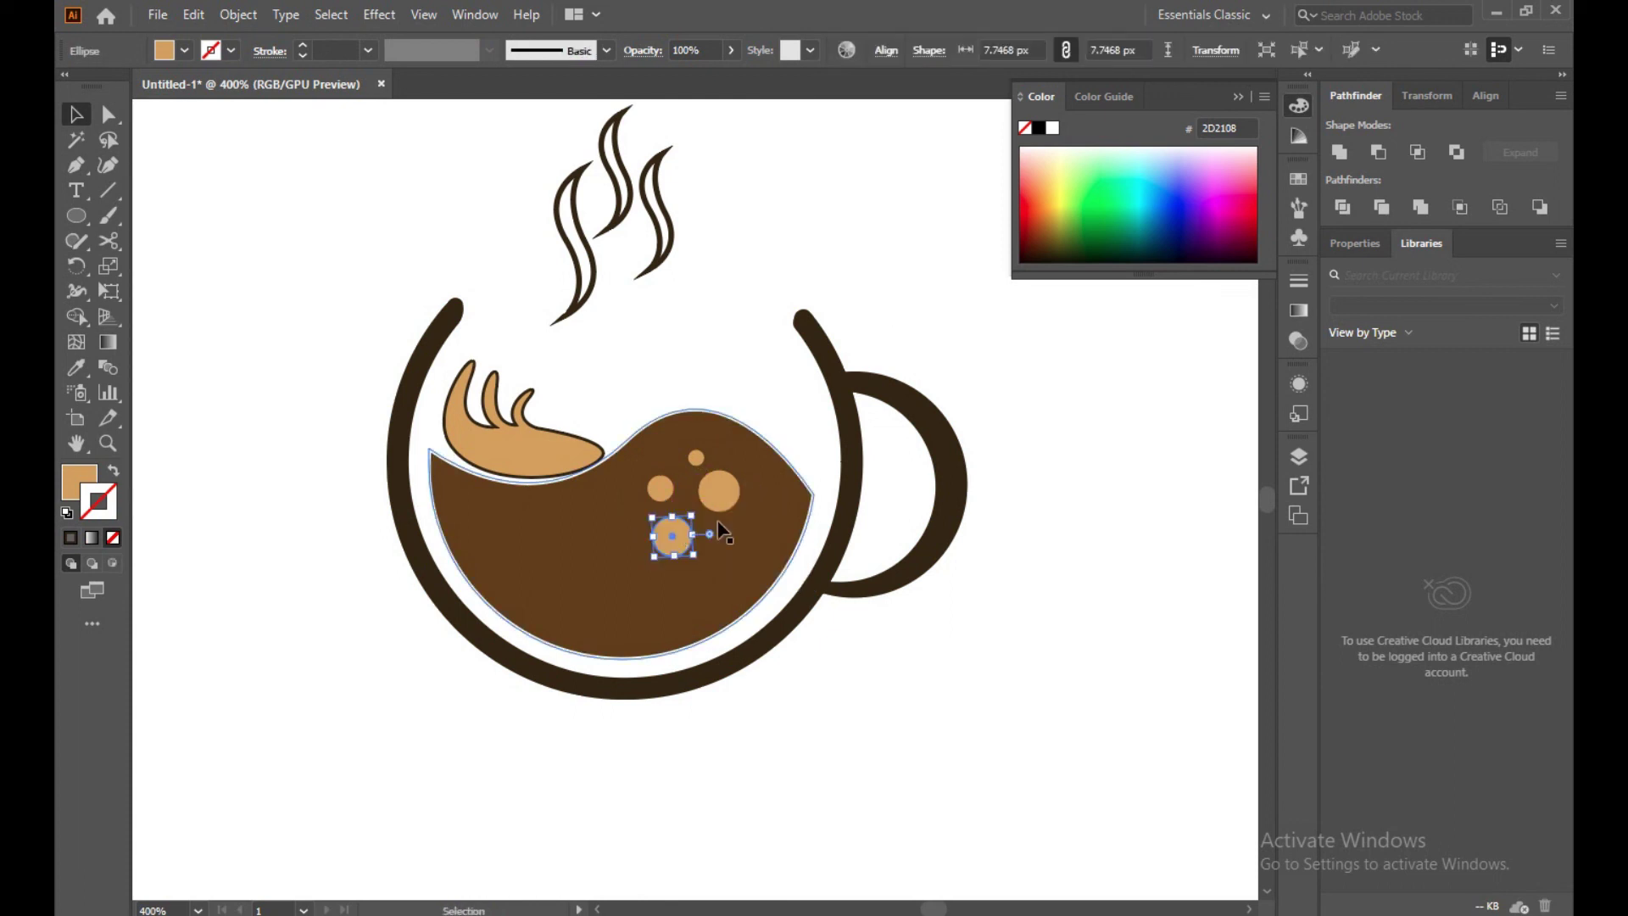
pyautogui.moveTo(718, 488); pyautogui.dragTo(721, 506)
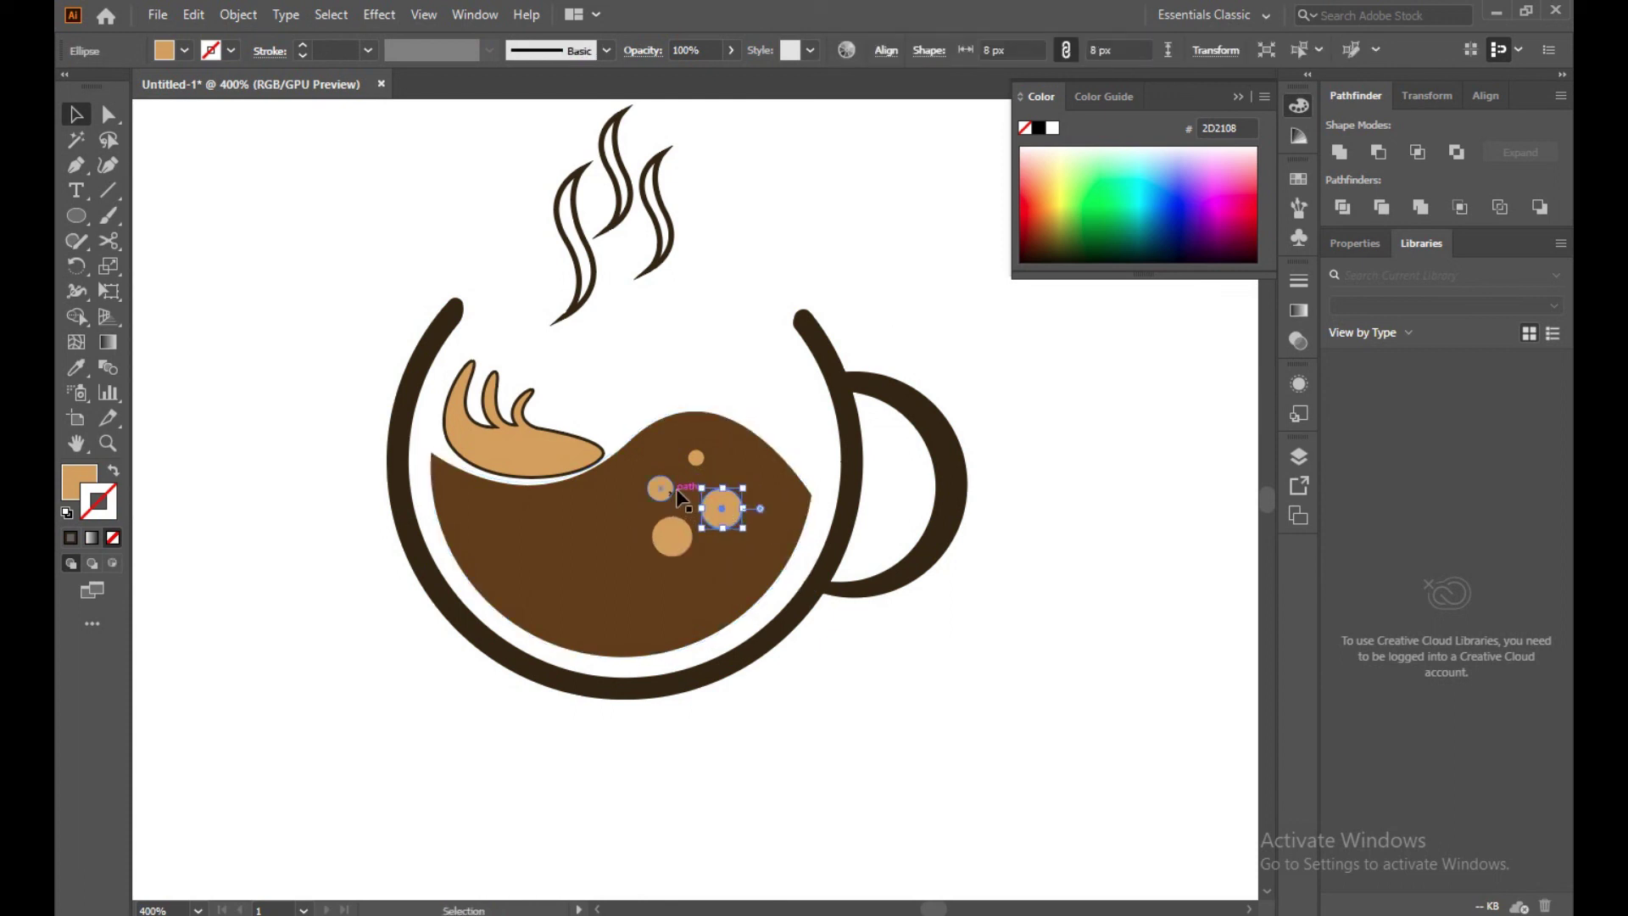
pyautogui.click(765, 290)
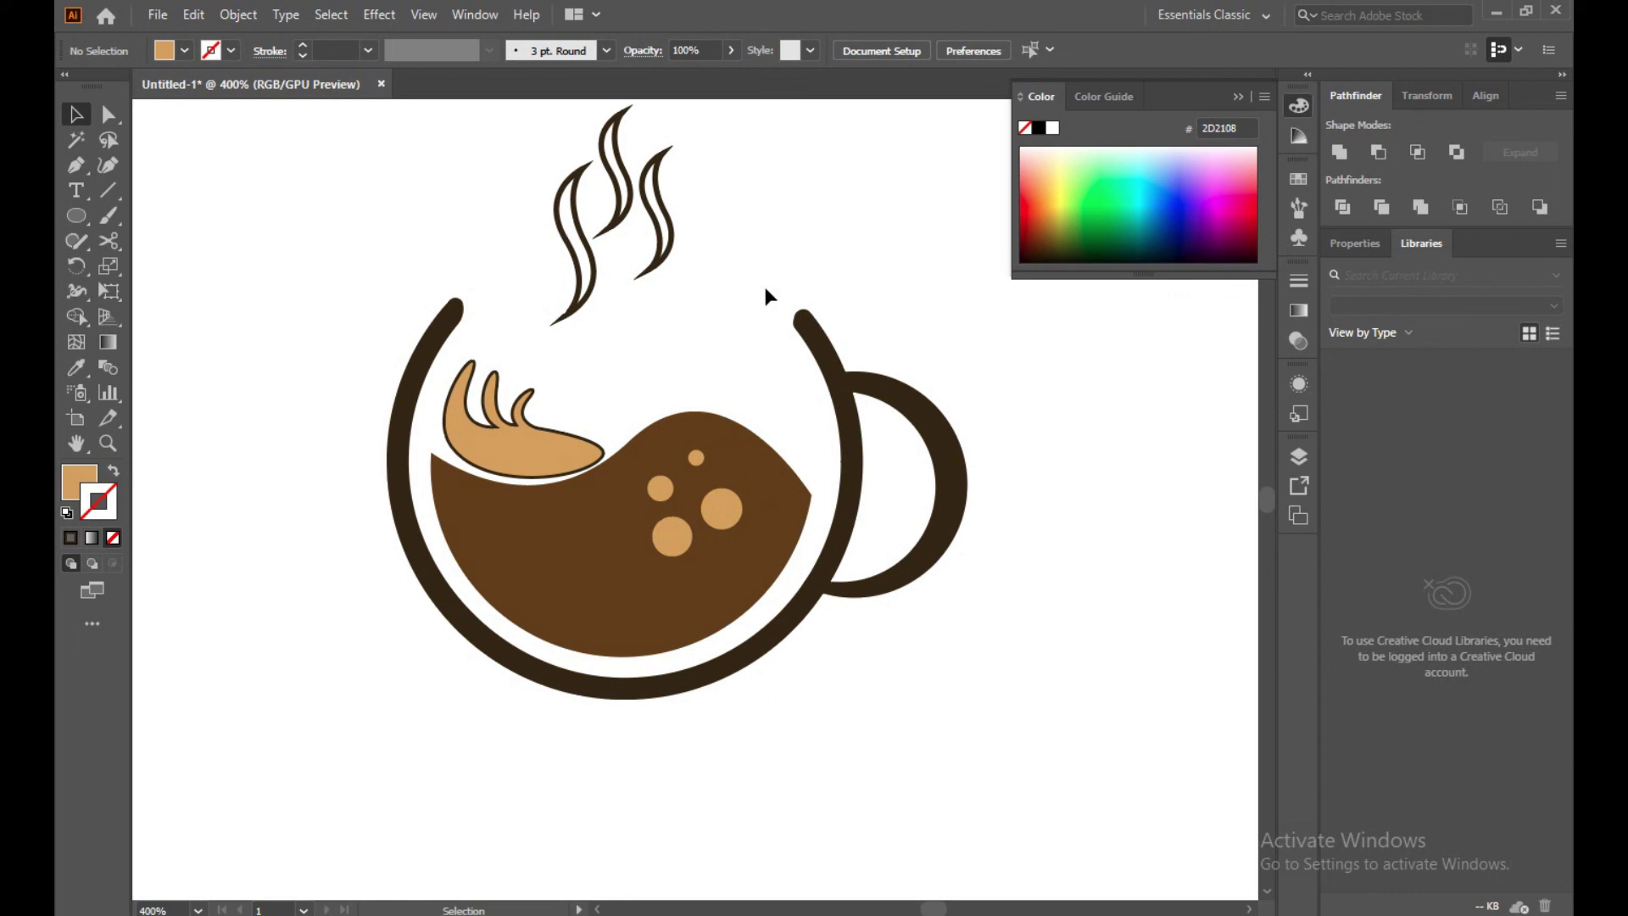
pyautogui.click(723, 522)
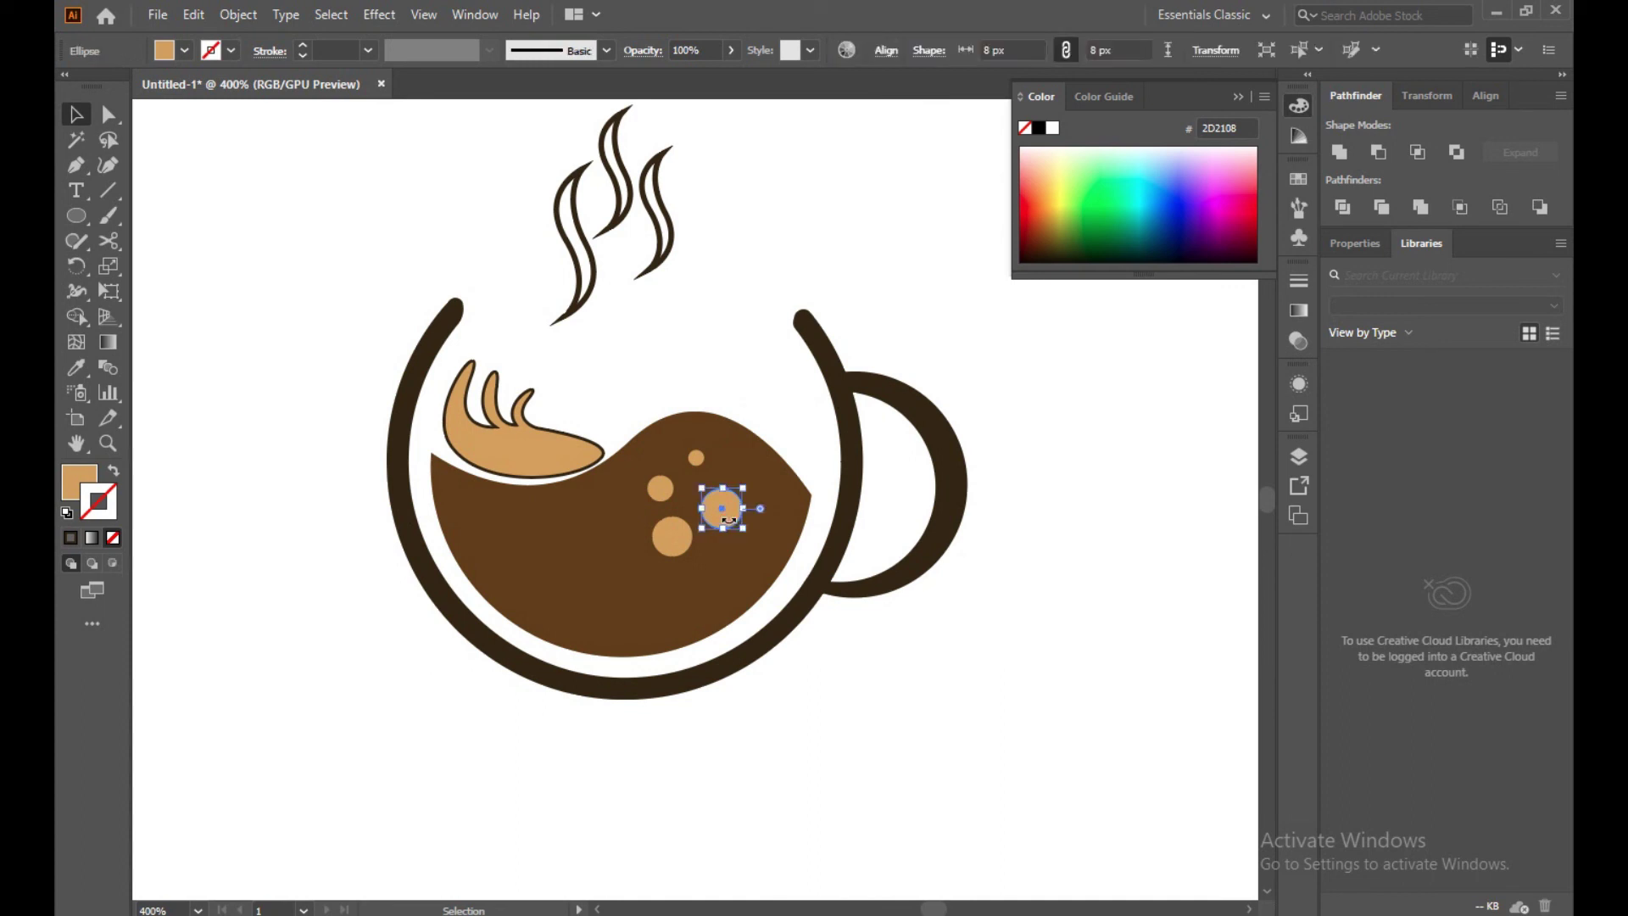
# Recolour all four bubbles with a white #ffffff fill
pyautogui.keyDown('shift'); pyautogui.click(700, 453); pyautogui.keyUp('shift')
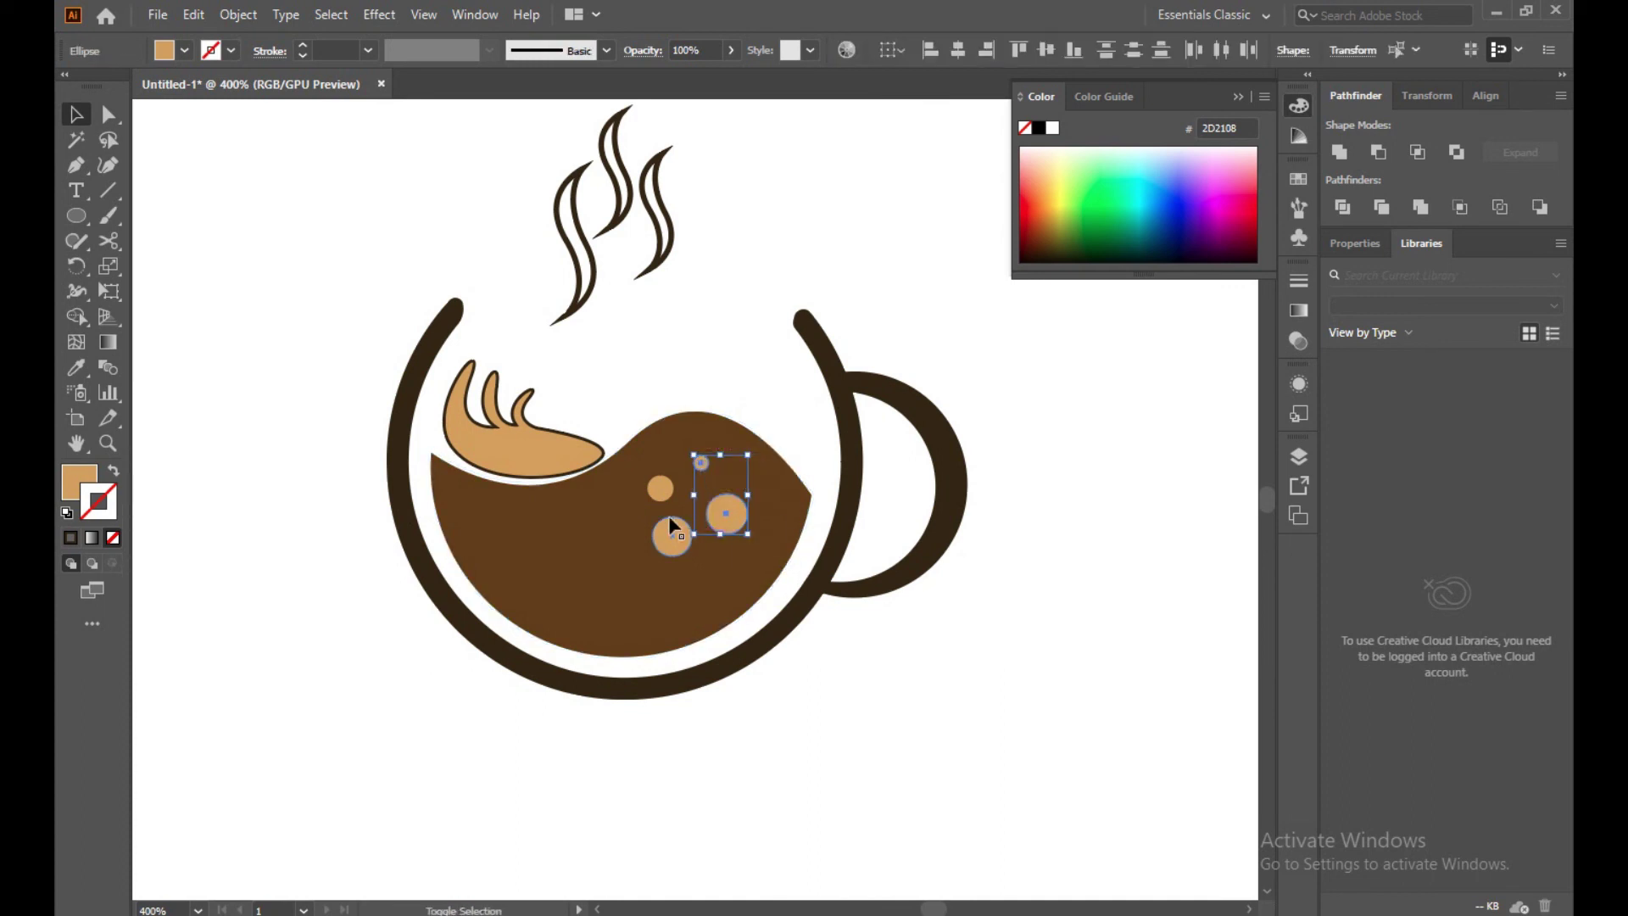
pyautogui.keyDown('shift'); pyautogui.click(670, 528); pyautogui.keyUp('shift')
pyautogui.keyDown('shift'); pyautogui.click(661, 488); pyautogui.keyUp('shift')
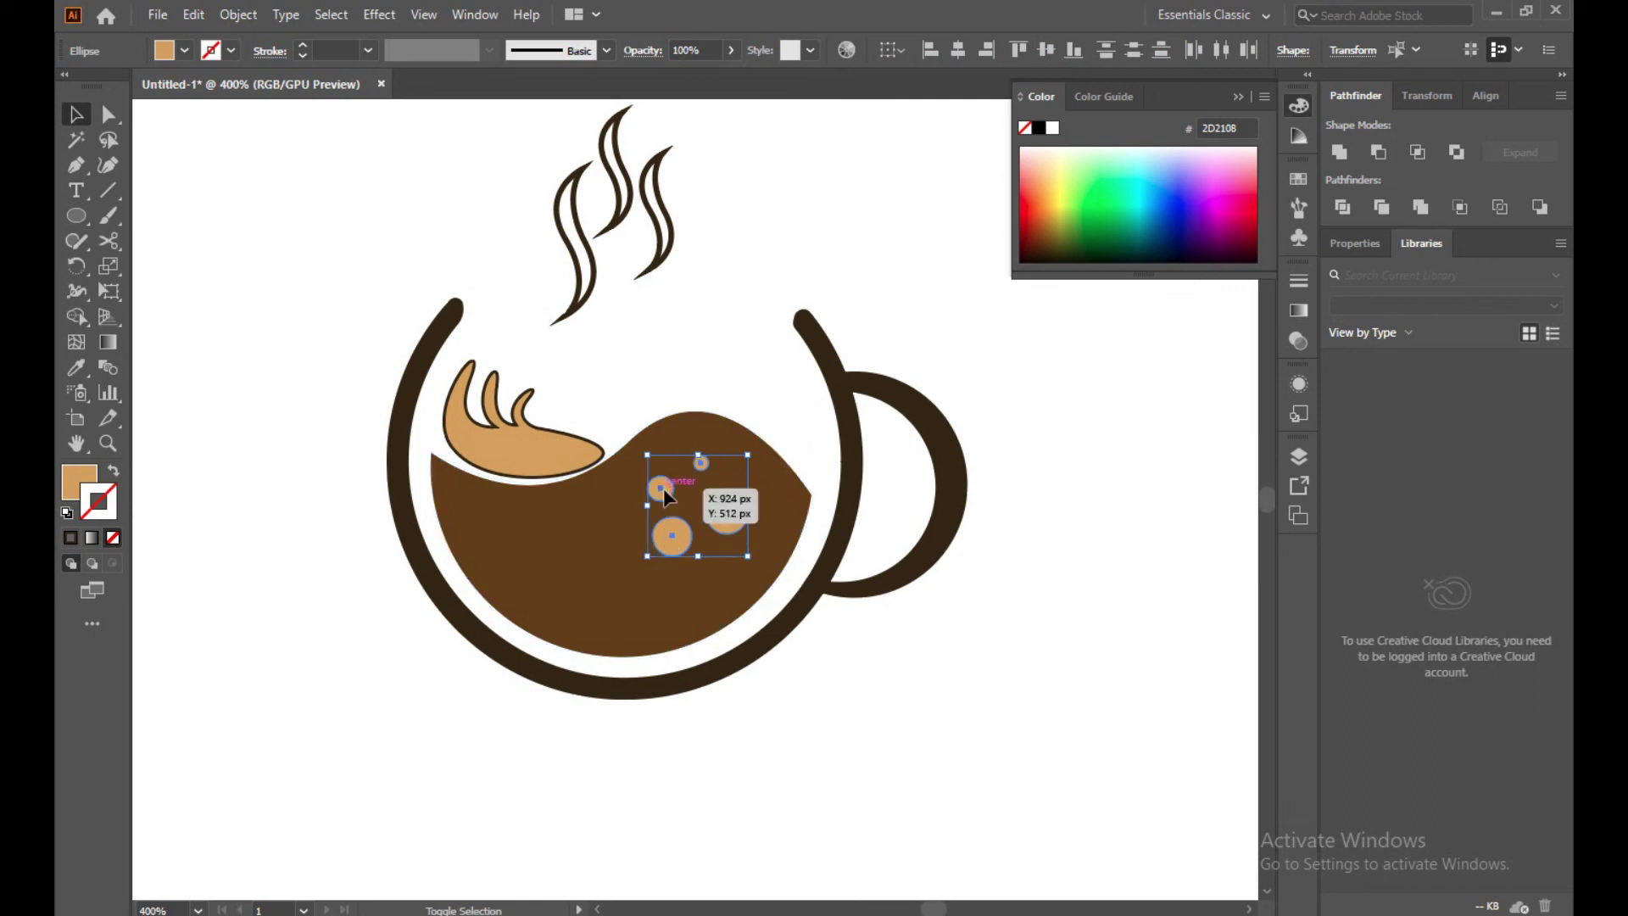
pyautogui.doubleClick(79, 482)
pyautogui.write('ffffff')
pyautogui.click(622, 295)
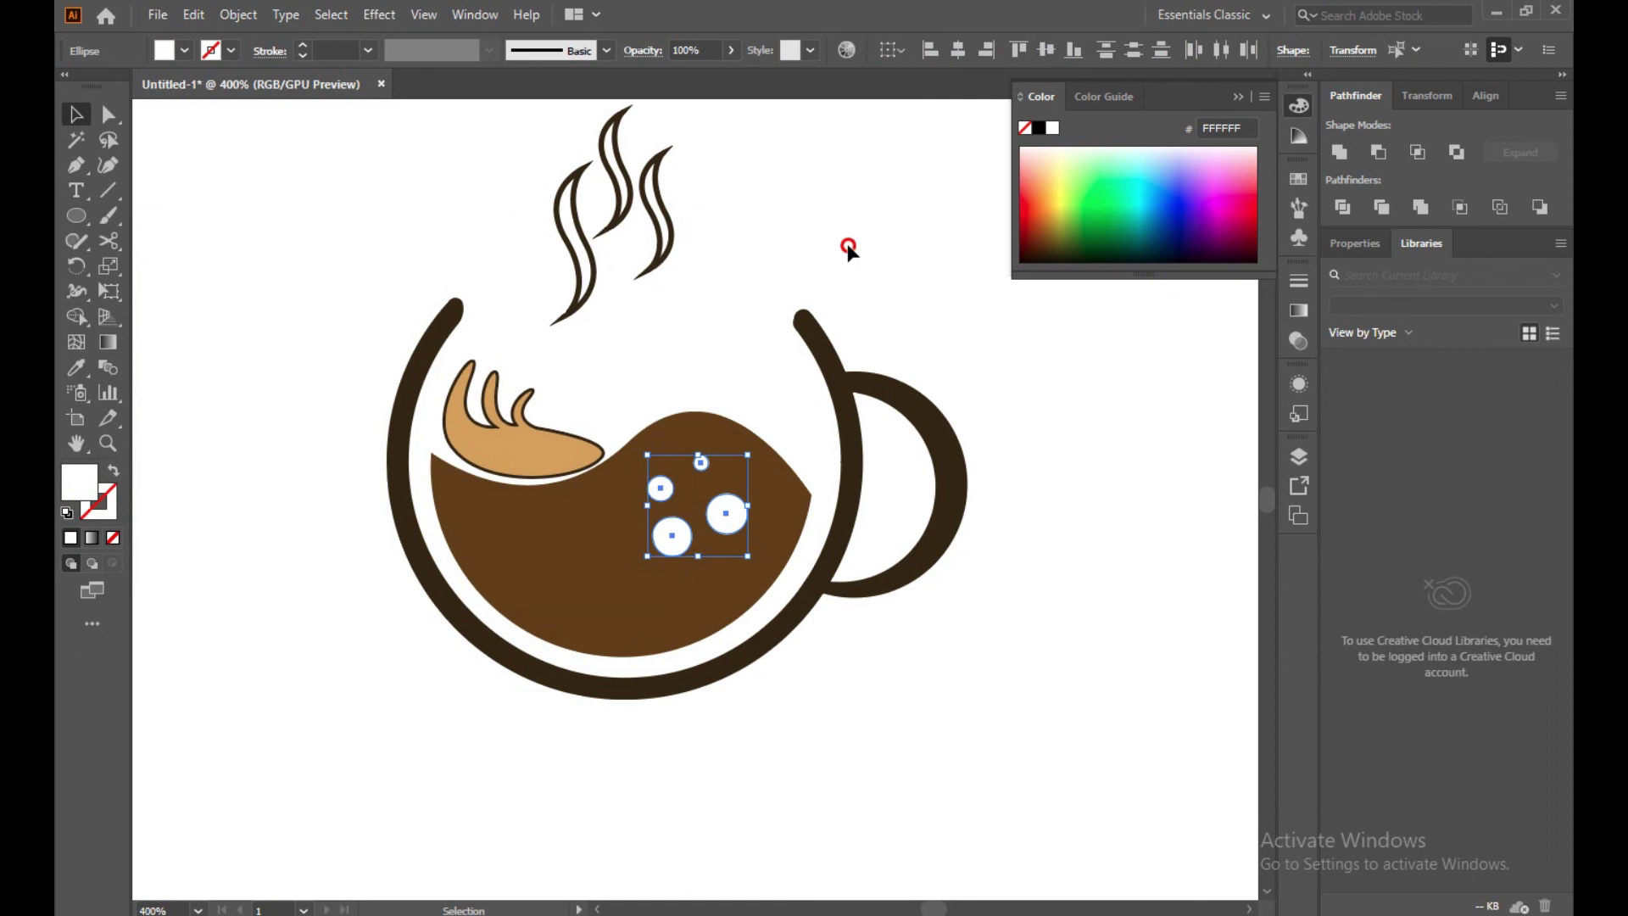
pyautogui.click(847, 245)
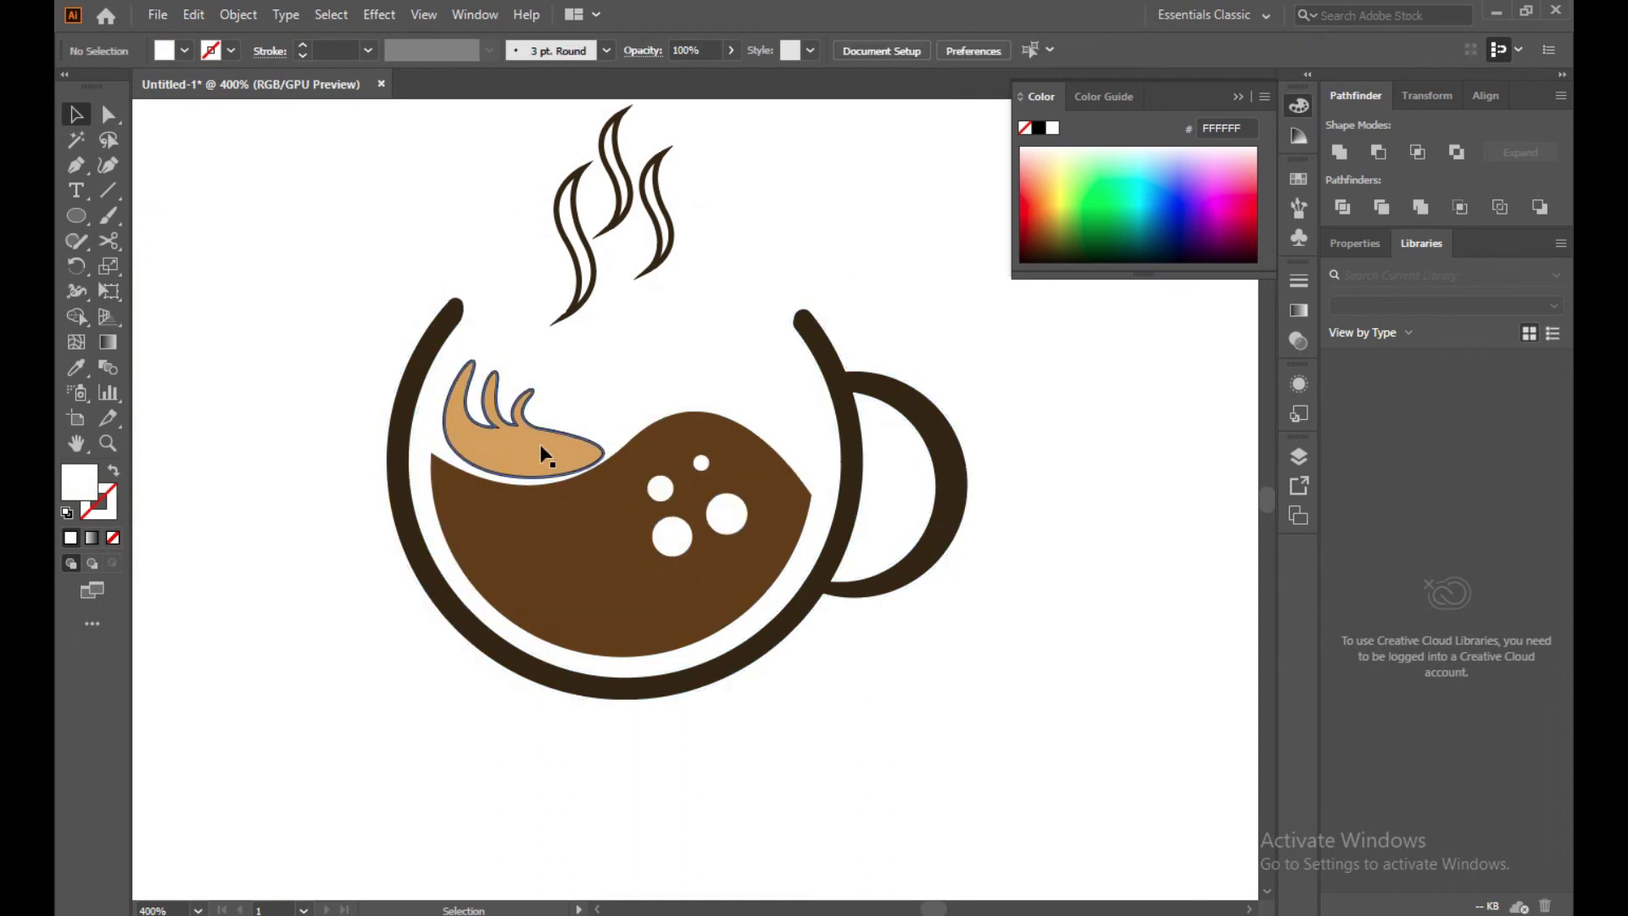
pyautogui.click(517, 455)
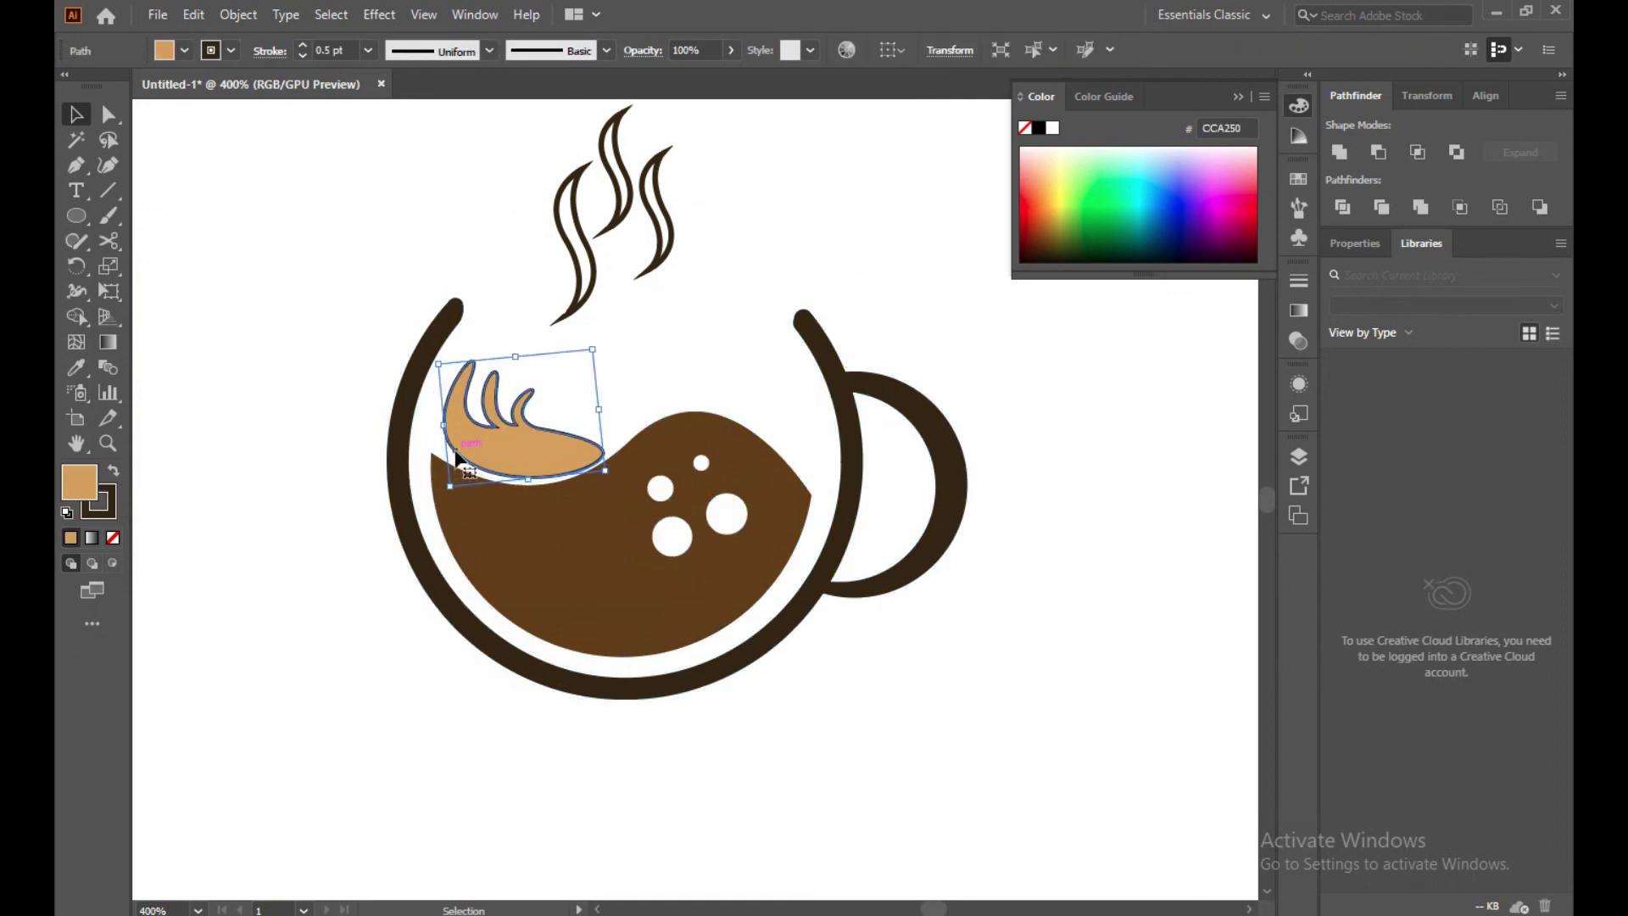
# Zoom in and move the foam curl slightly left and down, nudging it with arrow keys
pyautogui.click(108, 114)
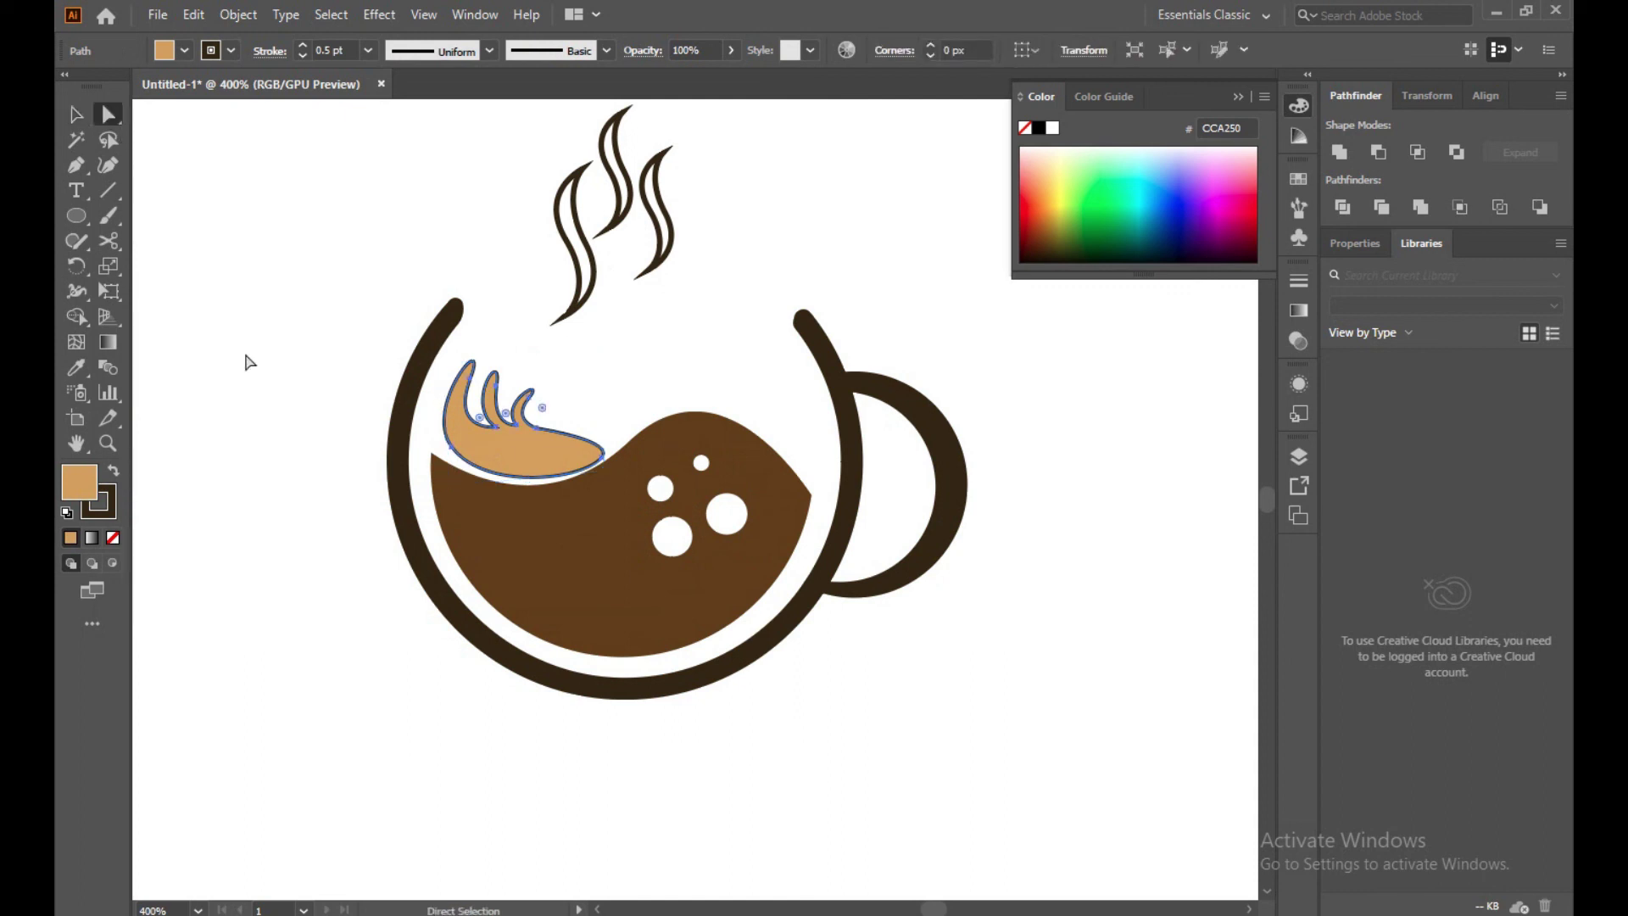
pyautogui.scroll(1, 247, 359)
pyautogui.scroll(3, 247, 360)
pyautogui.moveTo(570, 468); pyautogui.dragTo(78, 268)
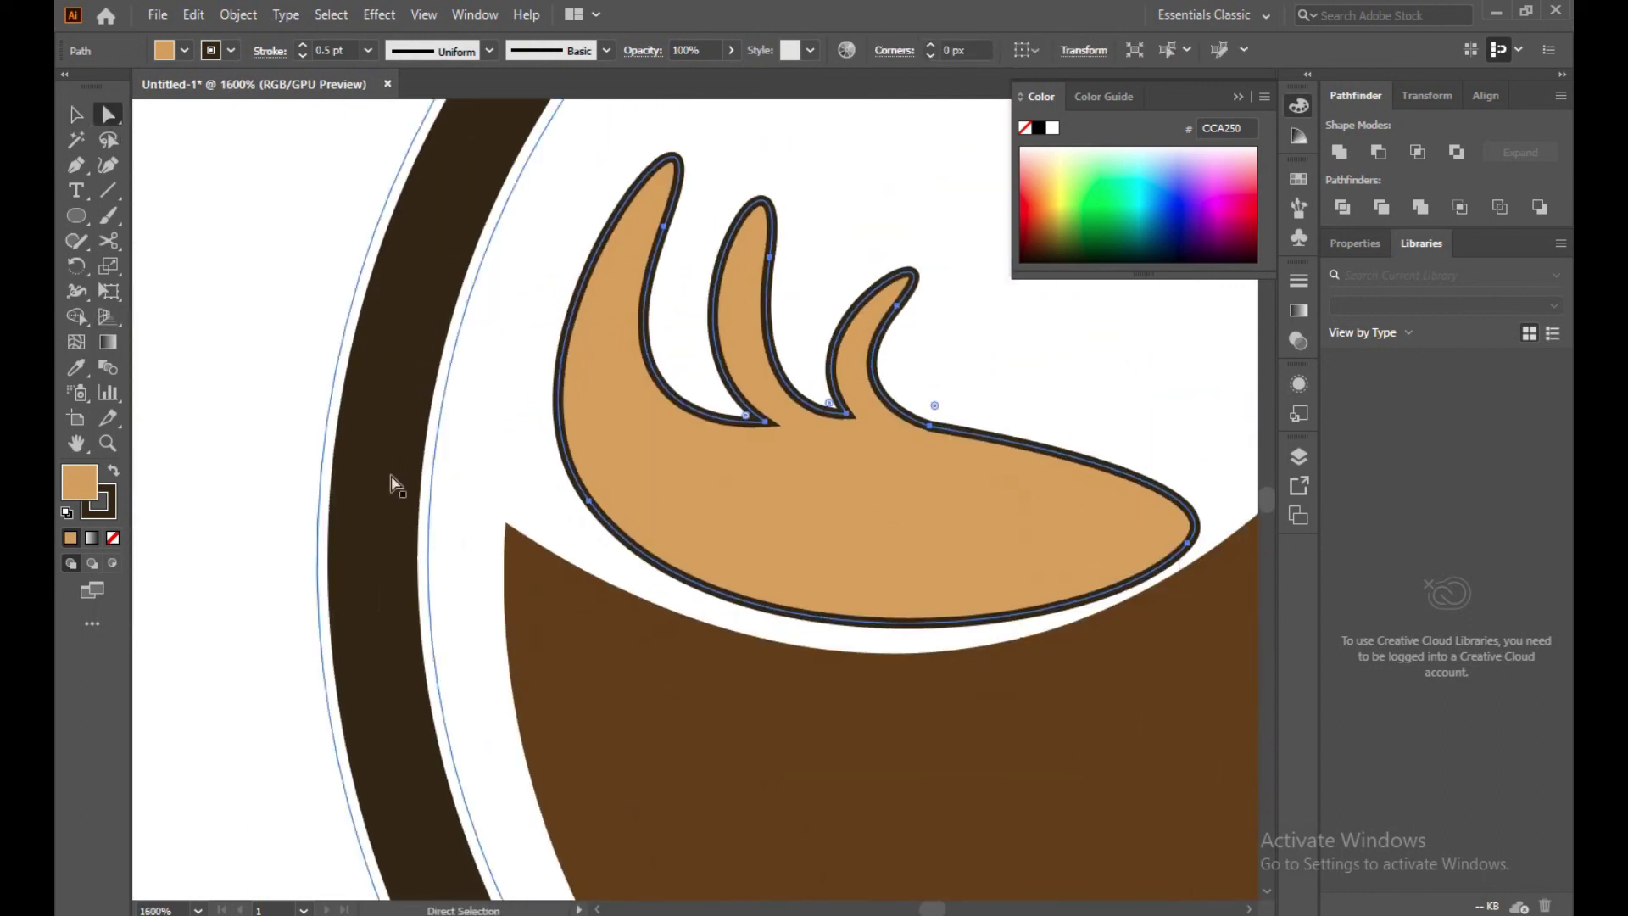
pyautogui.moveTo(591, 507); pyautogui.dragTo(568, 521)
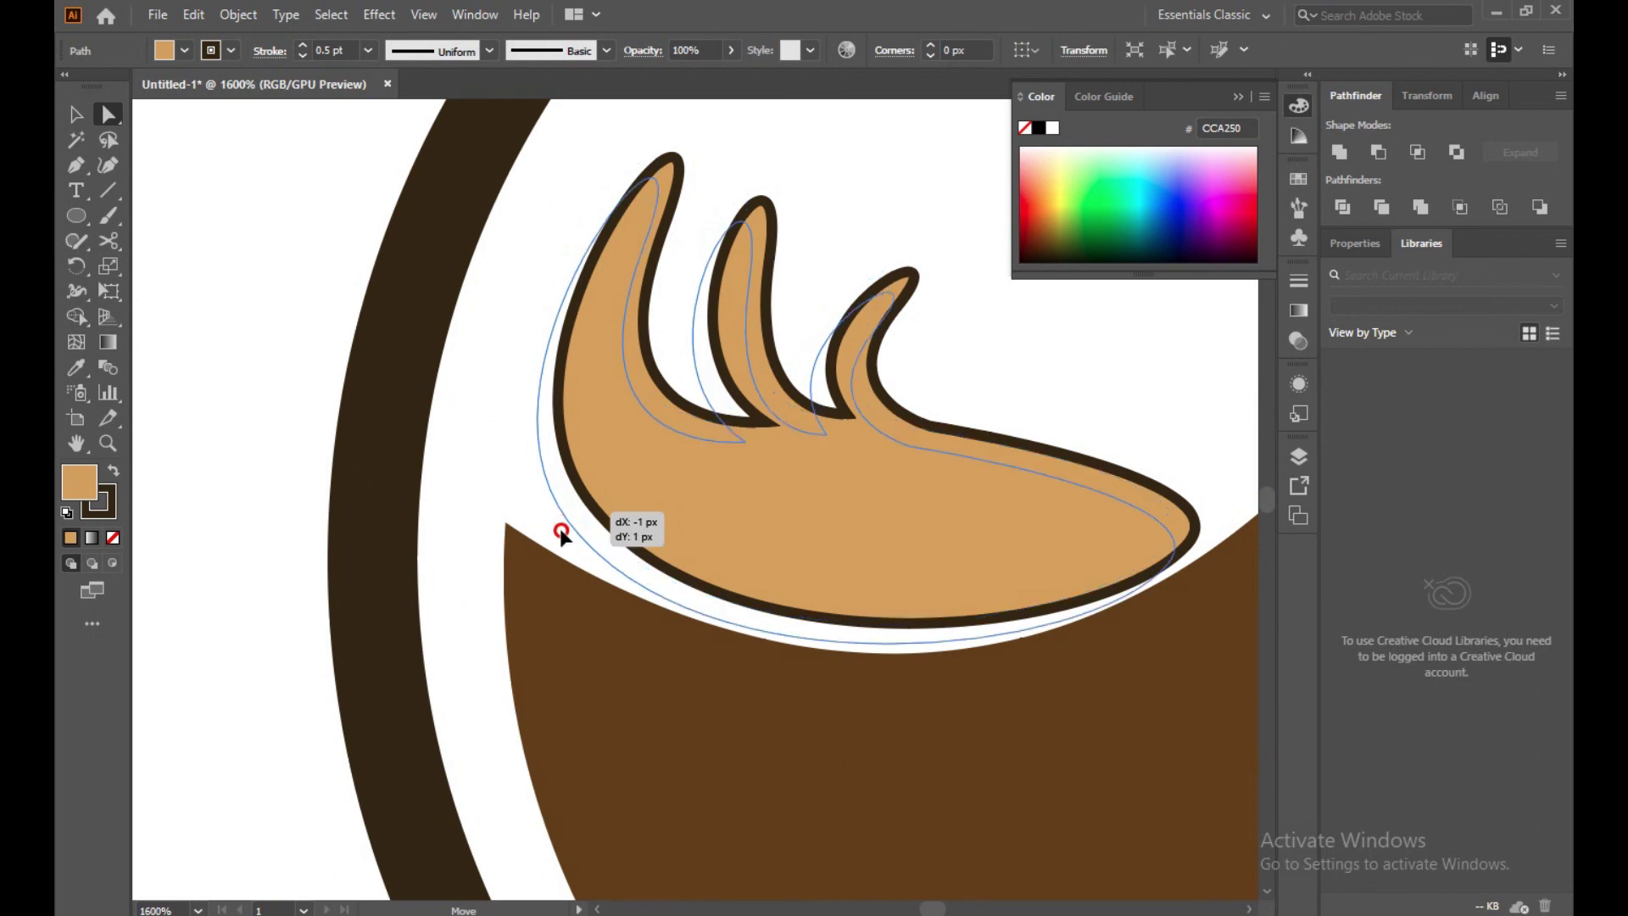
pyautogui.moveTo(568, 515); pyautogui.dragTo(559, 527)
pyautogui.click(307, 463)
pyautogui.moveTo(826, 541); pyautogui.dragTo(708, 476)
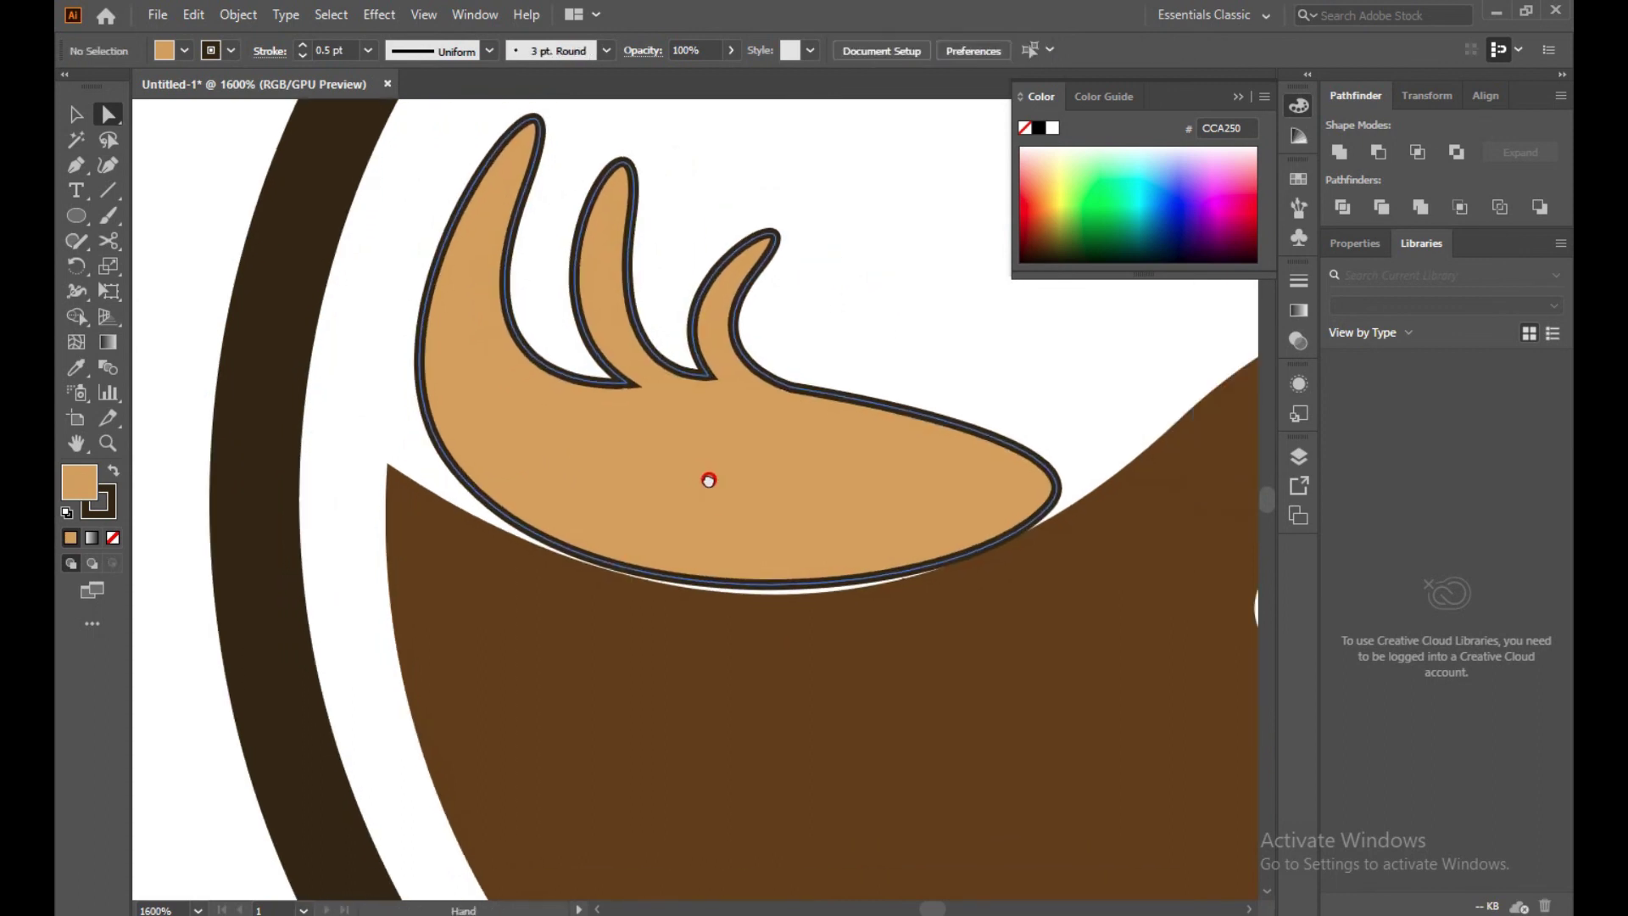
pyautogui.click(711, 483)
pyautogui.press('Up')
pyautogui.press('Up')
pyautogui.press('Up')
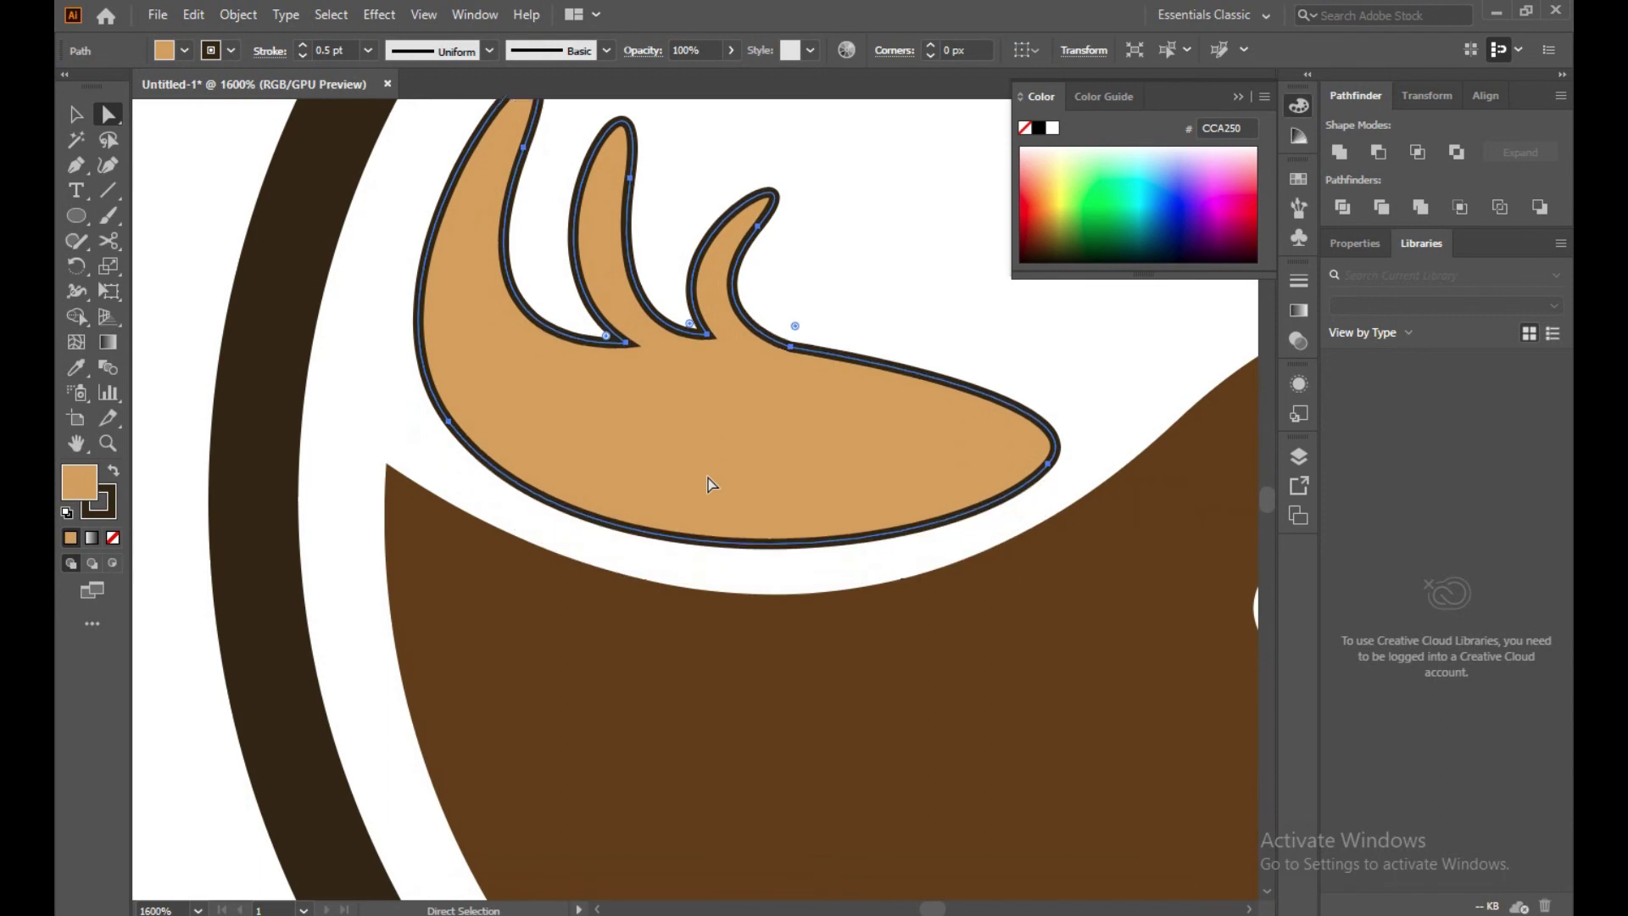
pyautogui.press('Down')
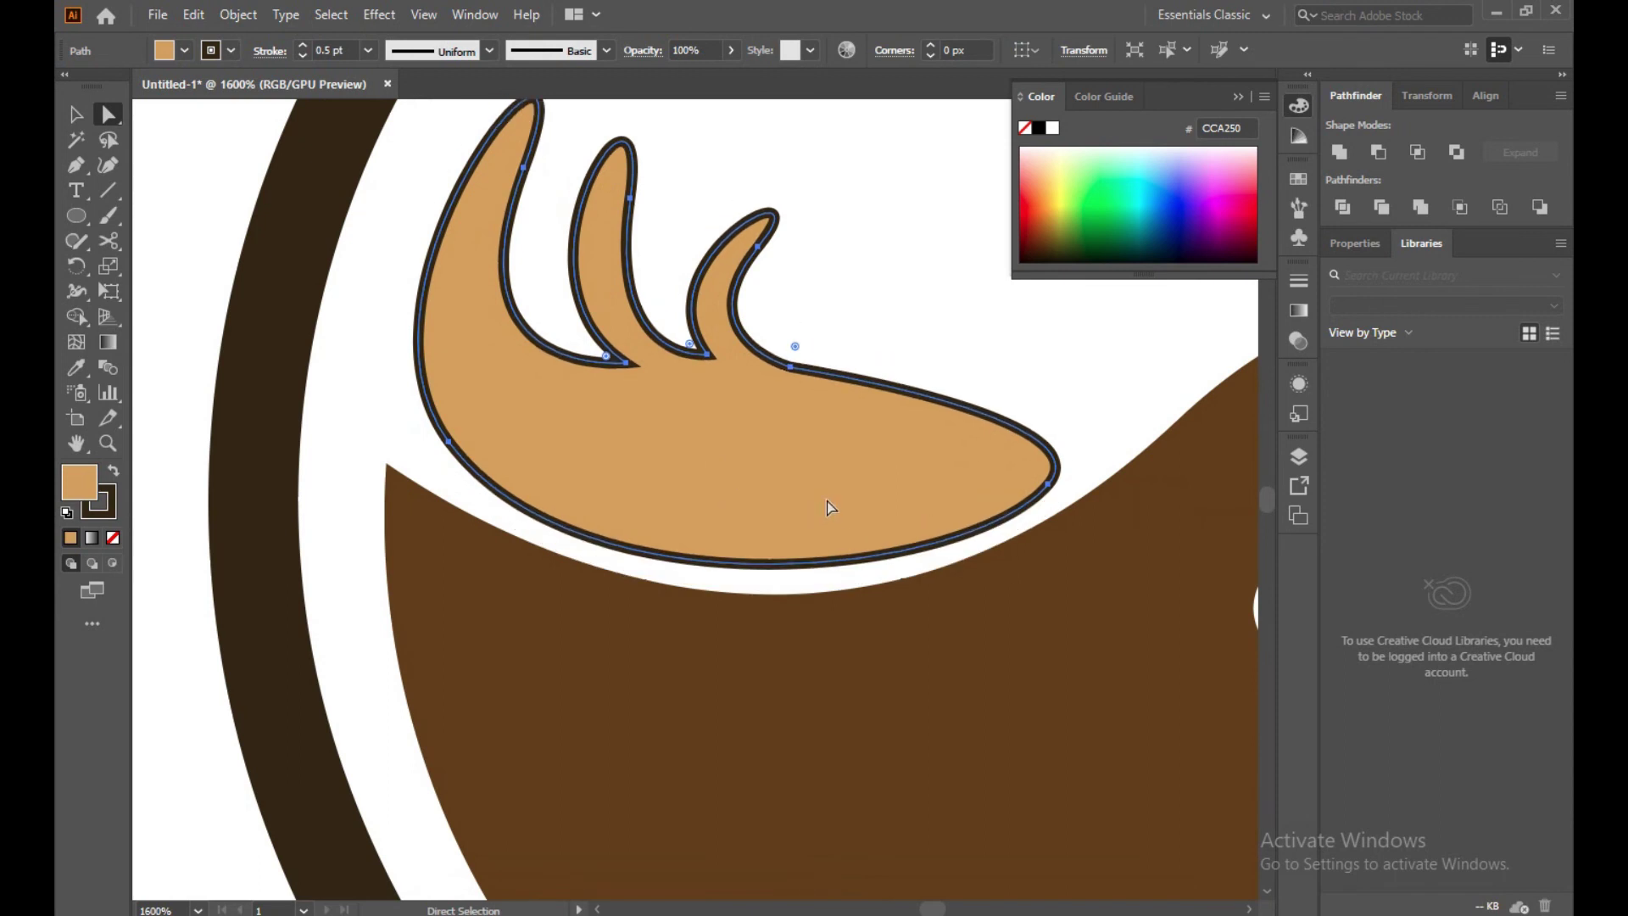
# Enlarge the foam curl from its corner and settle it onto the coffee's upper-left edge
pyautogui.click(76, 113)
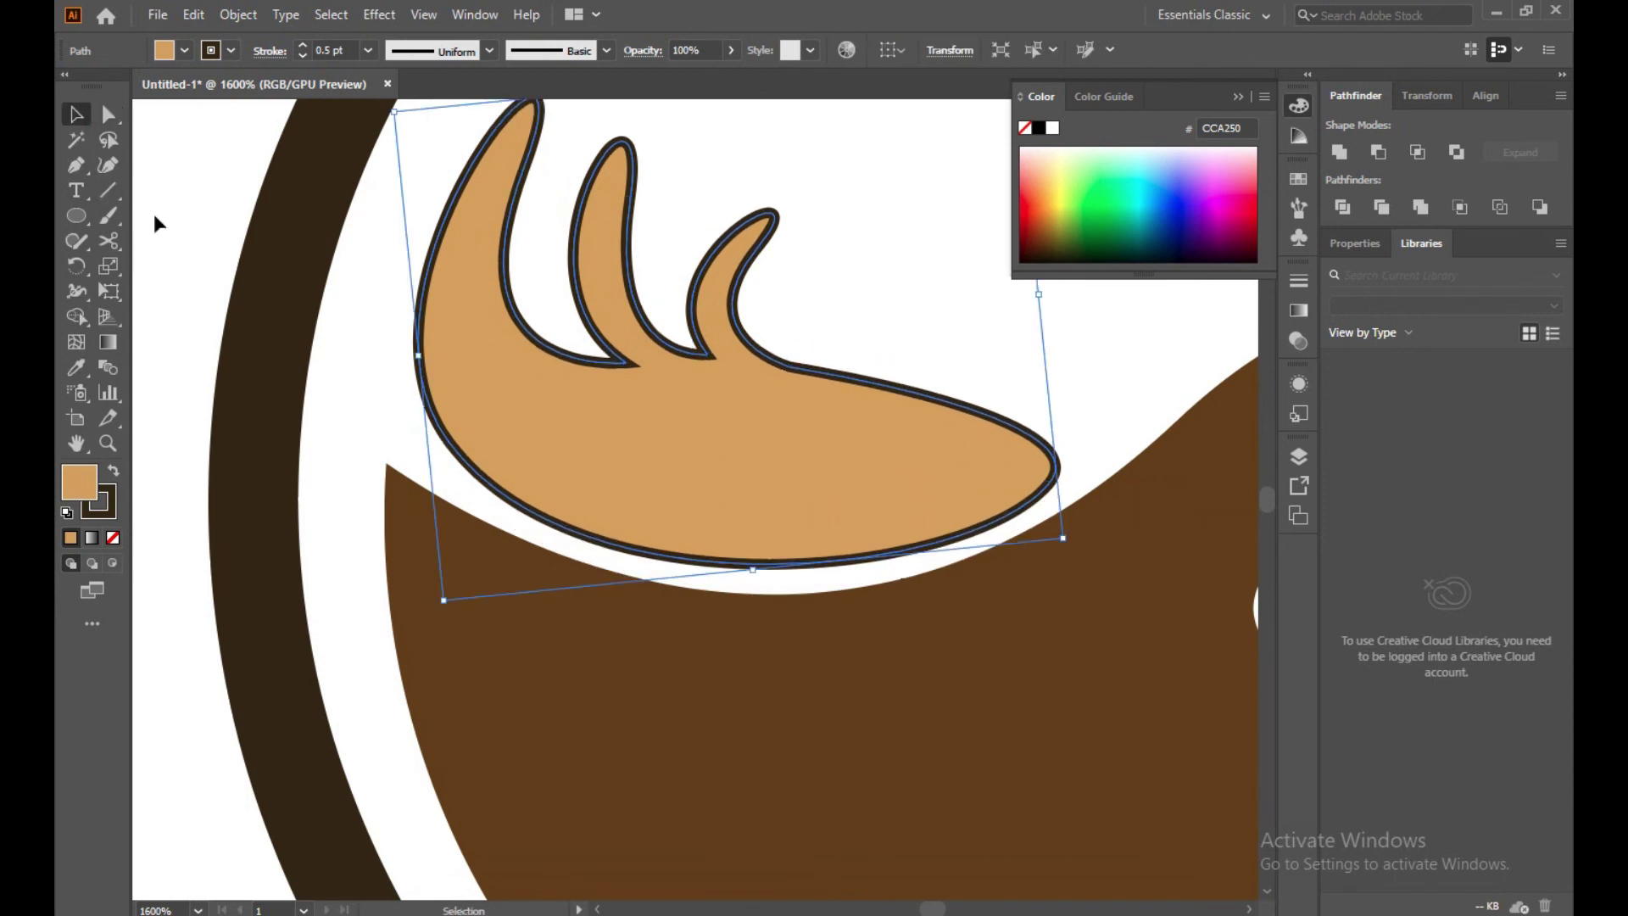
pyautogui.moveTo(1035, 301); pyautogui.dragTo(1068, 285)
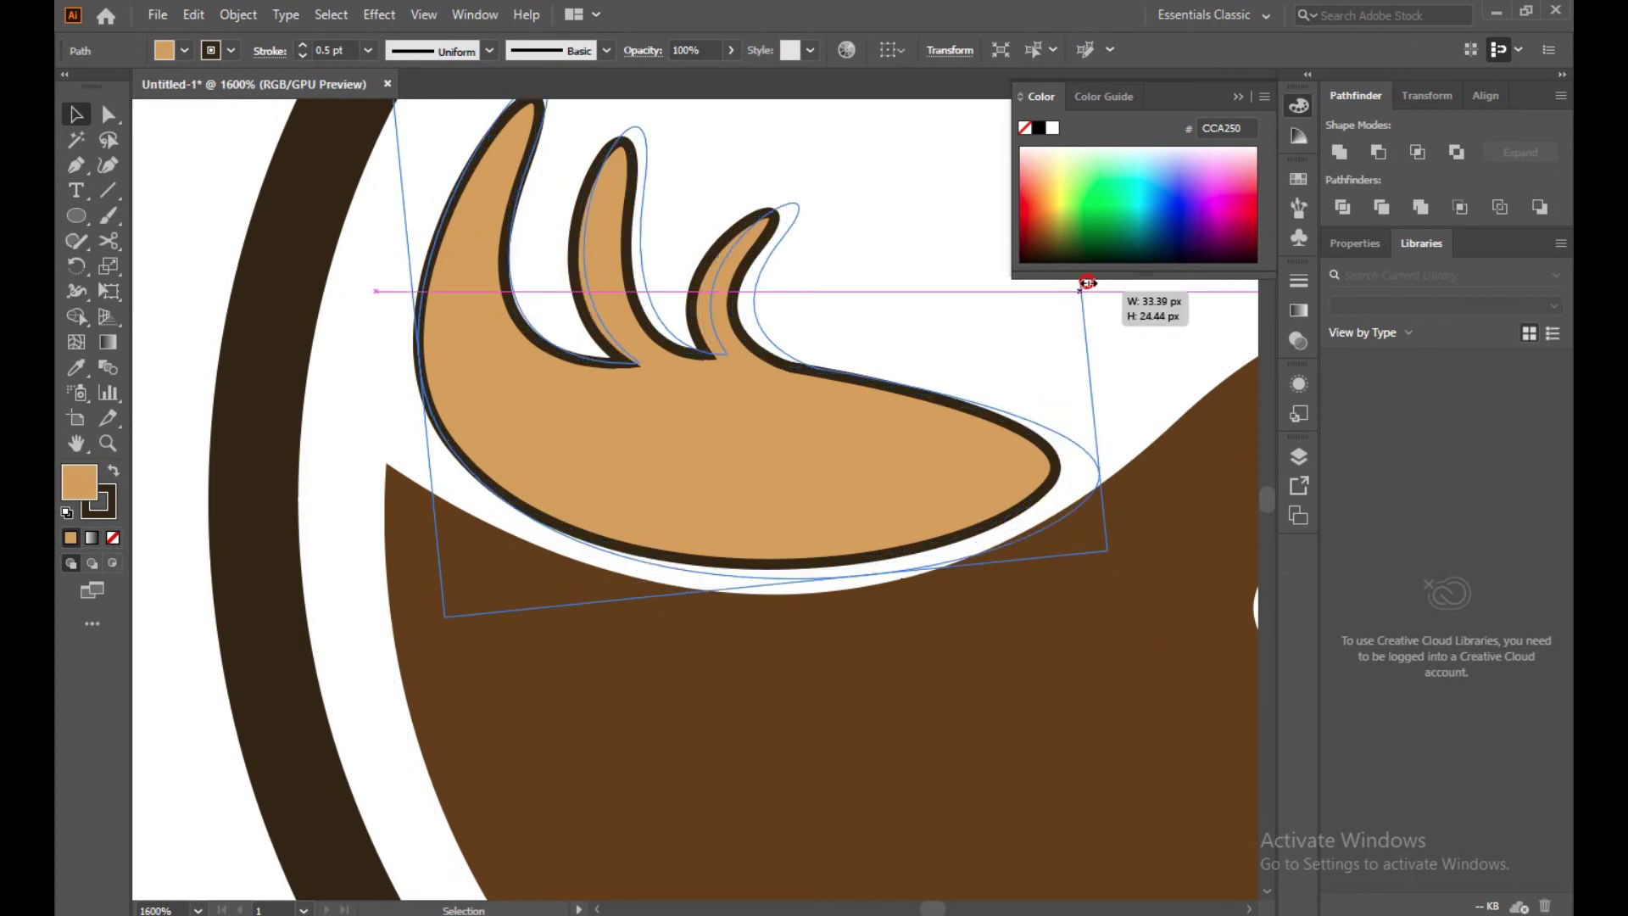
pyautogui.moveTo(1068, 285); pyautogui.dragTo(1100, 288)
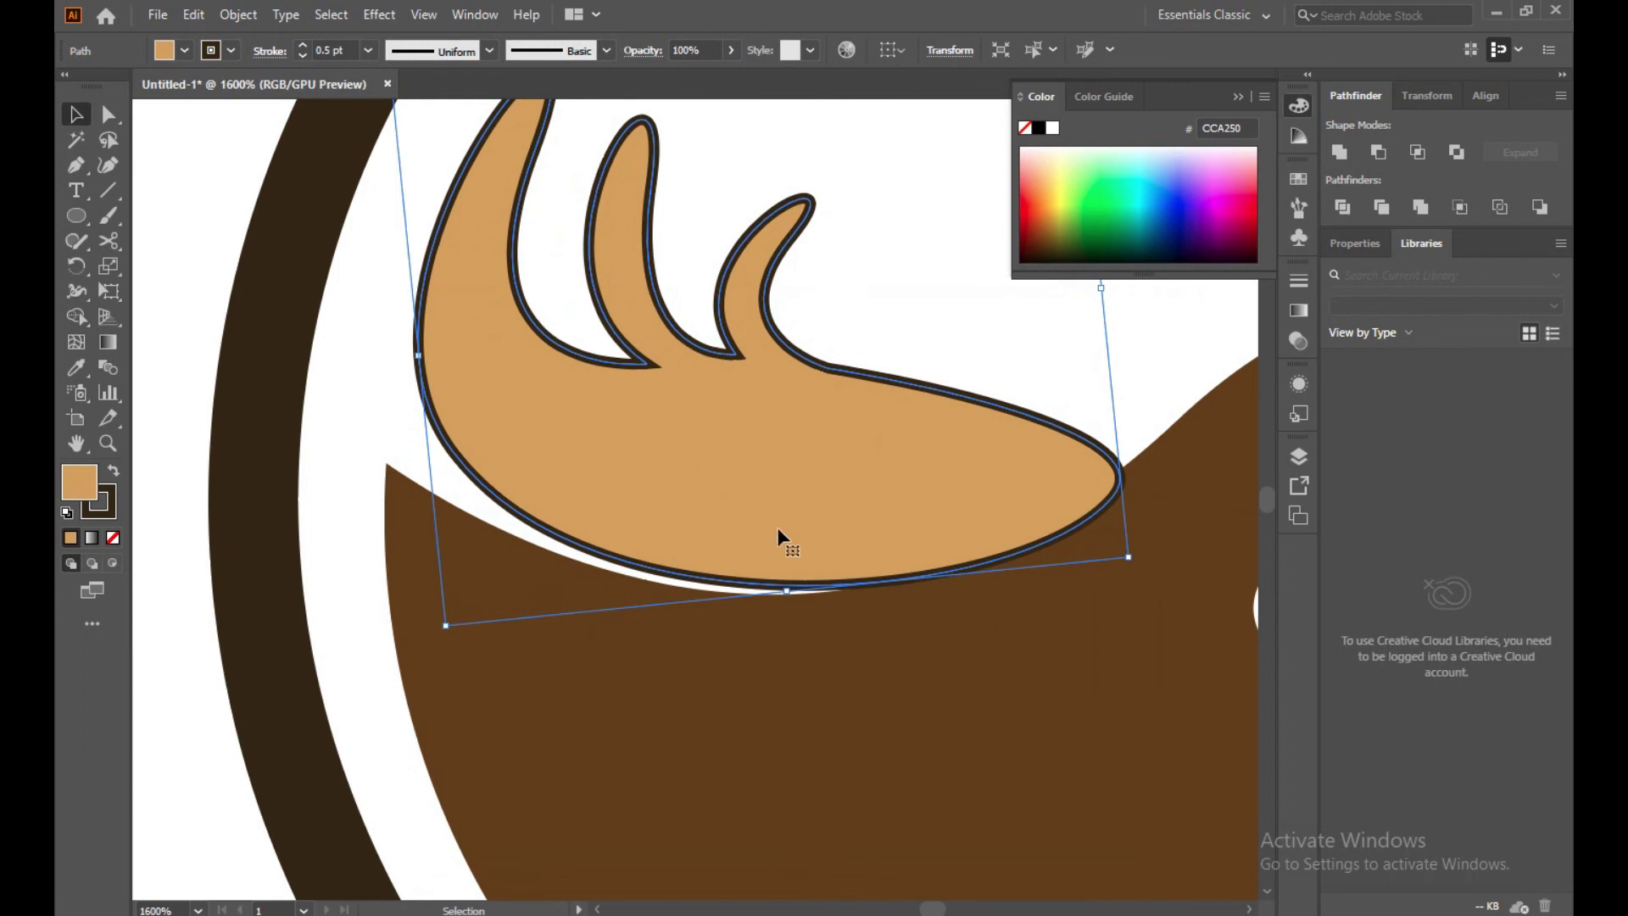
pyautogui.scroll(-3, 671, 566)
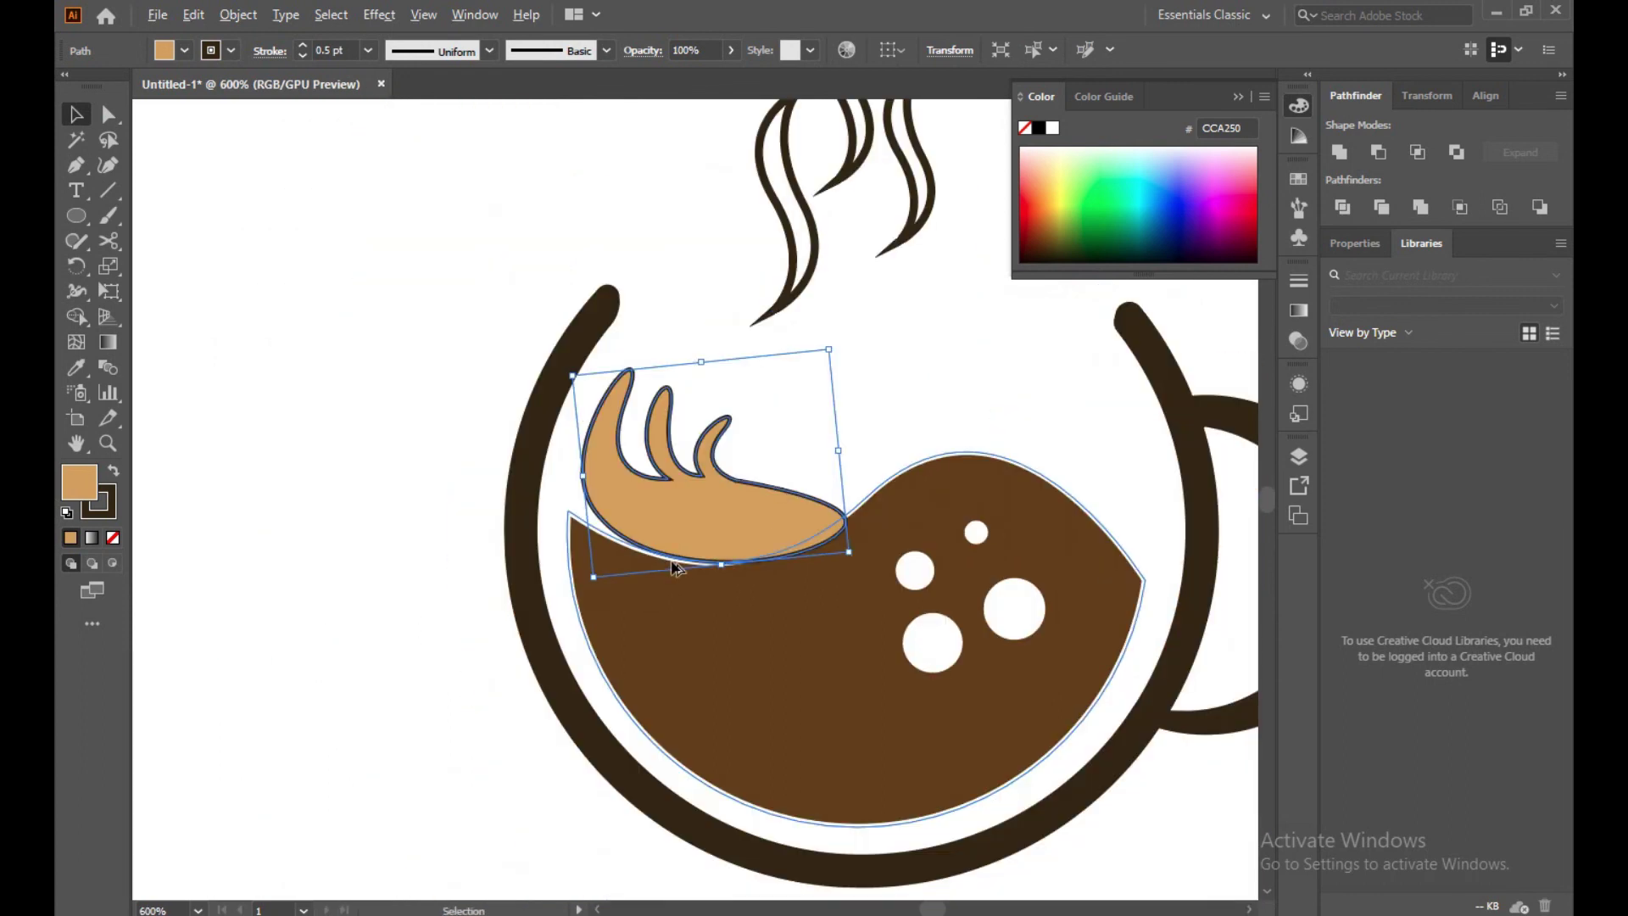
pyautogui.moveTo(739, 504); pyautogui.dragTo(741, 489)
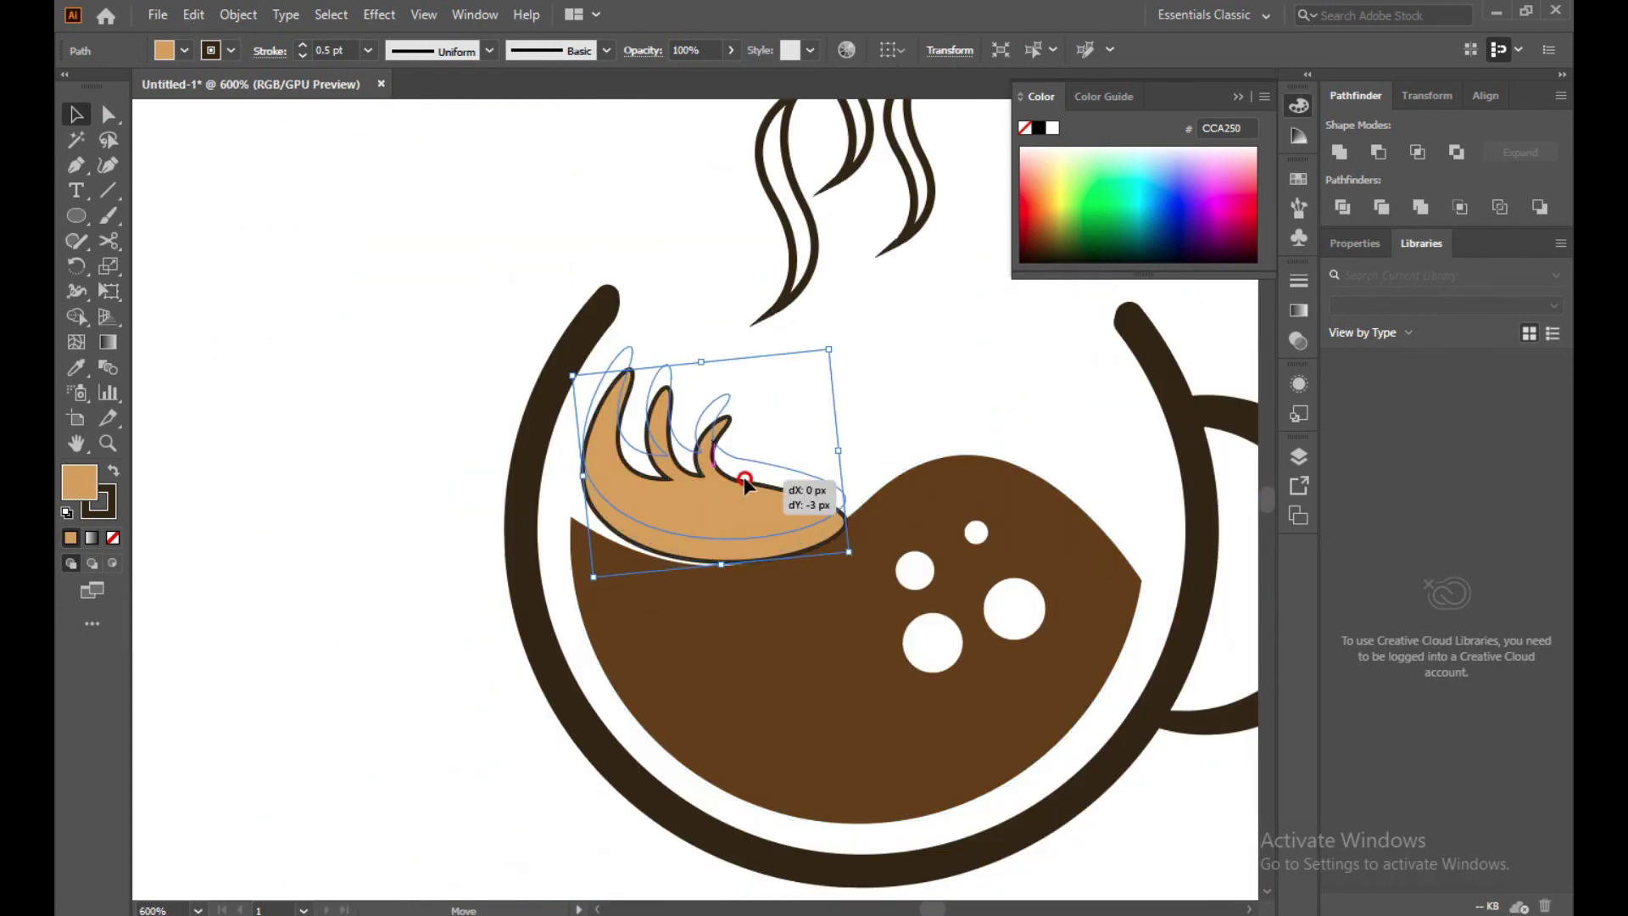
pyautogui.moveTo(763, 513); pyautogui.dragTo(747, 520)
pyautogui.click(882, 454)
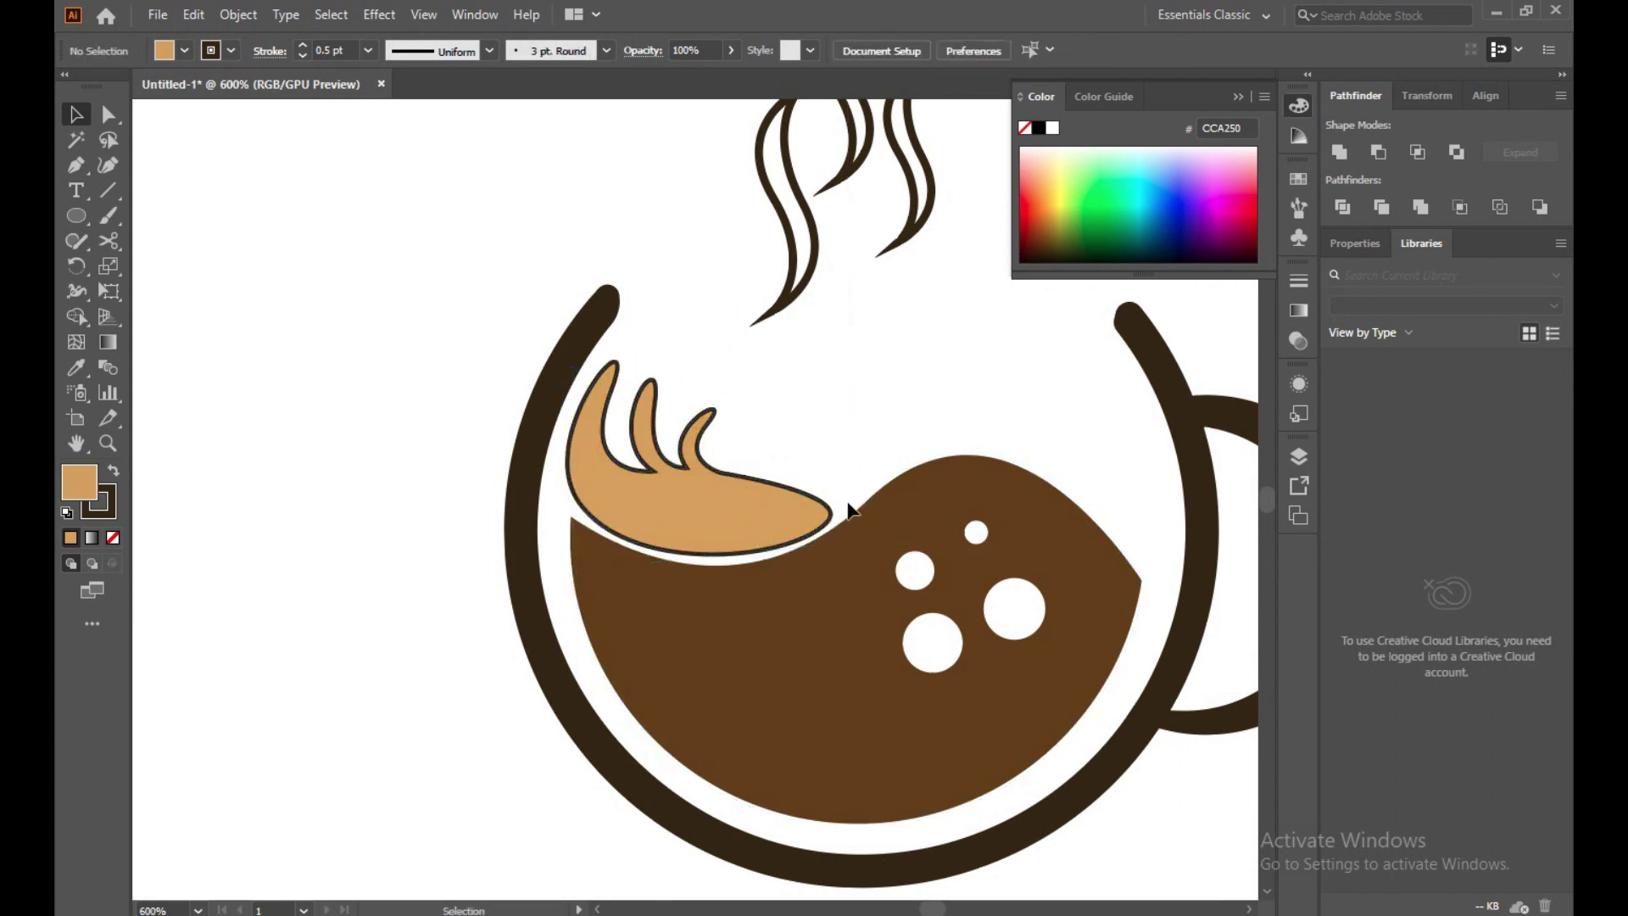
pyautogui.click(751, 521)
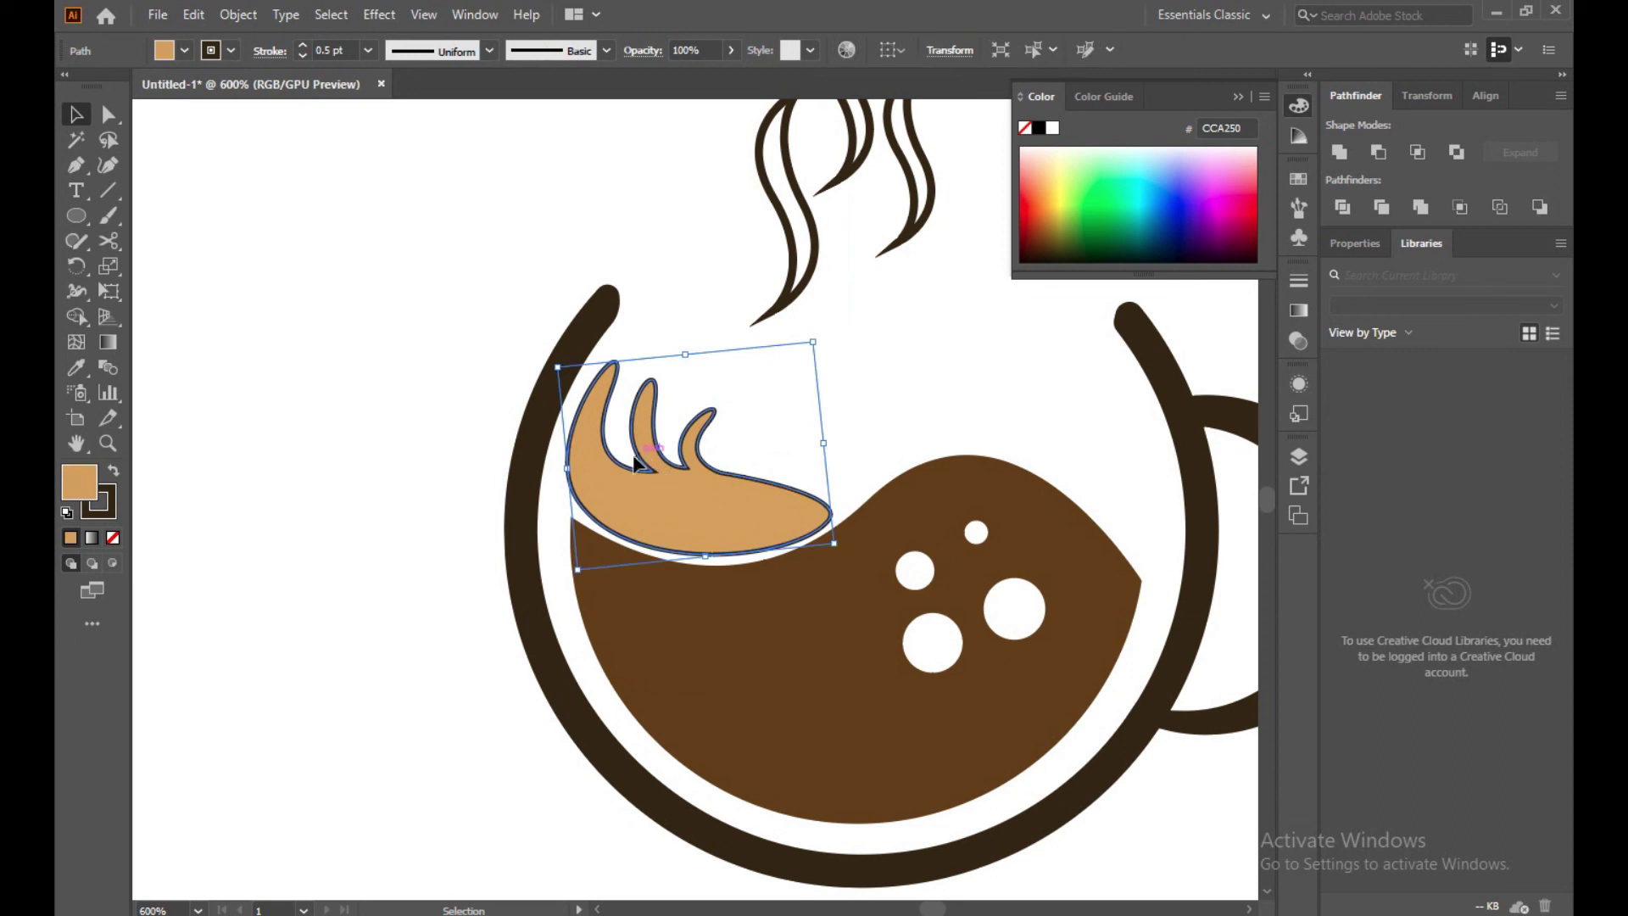
# Drag a direction handle to smooth the curve of the foam's leftmost curl
pyautogui.scroll(3, 593, 511)
pyautogui.click(135, 210)
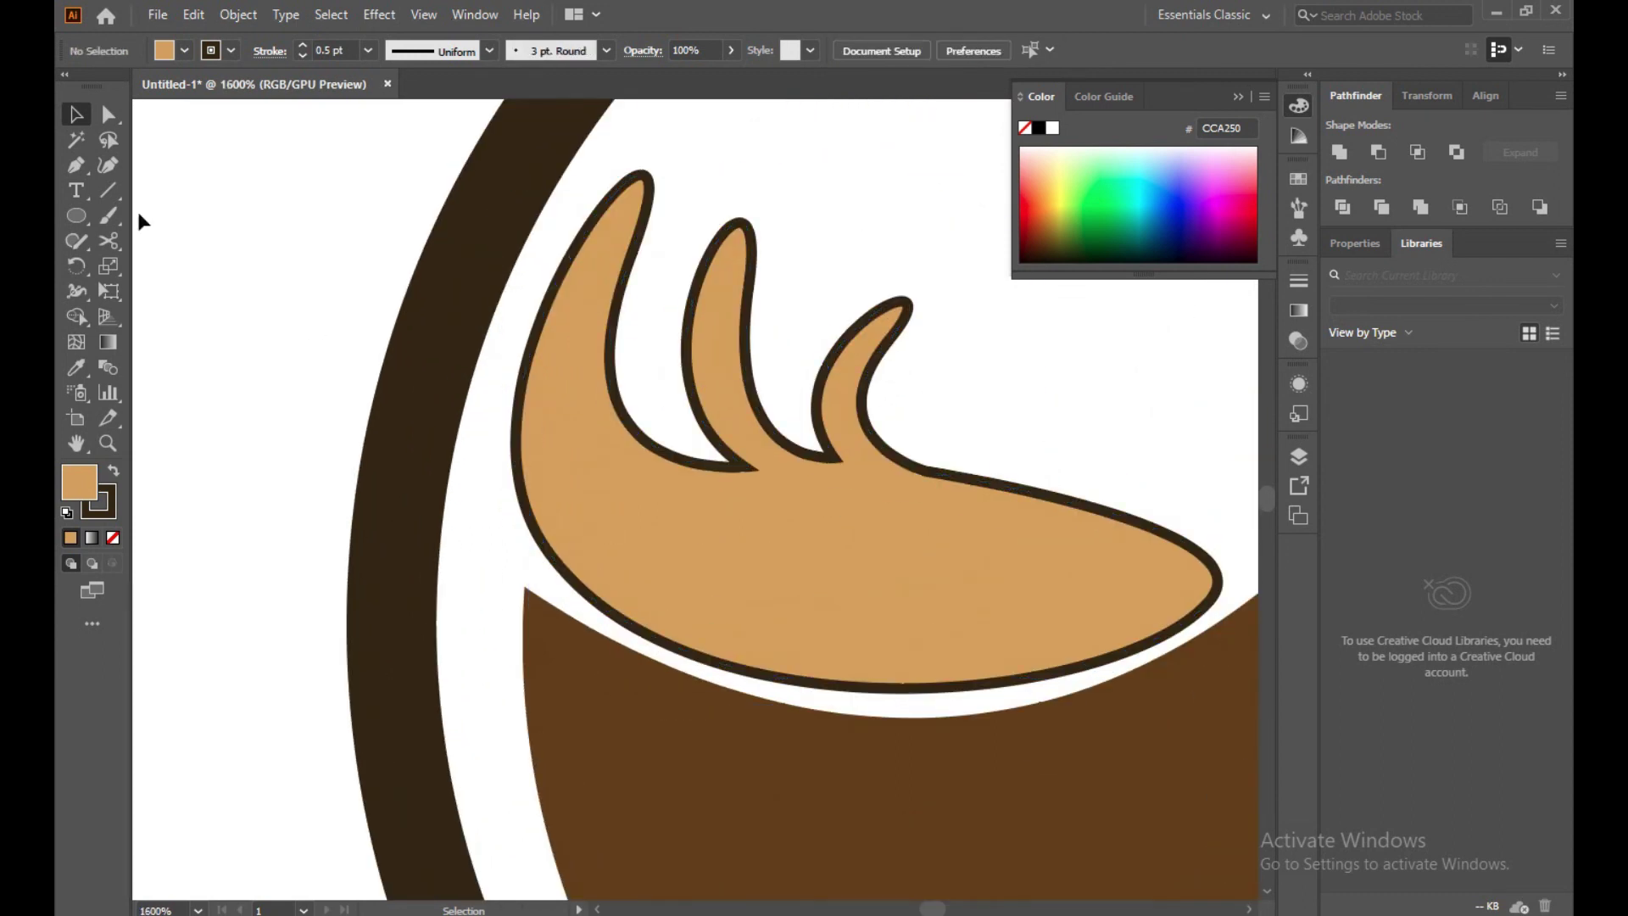
pyautogui.click(109, 114)
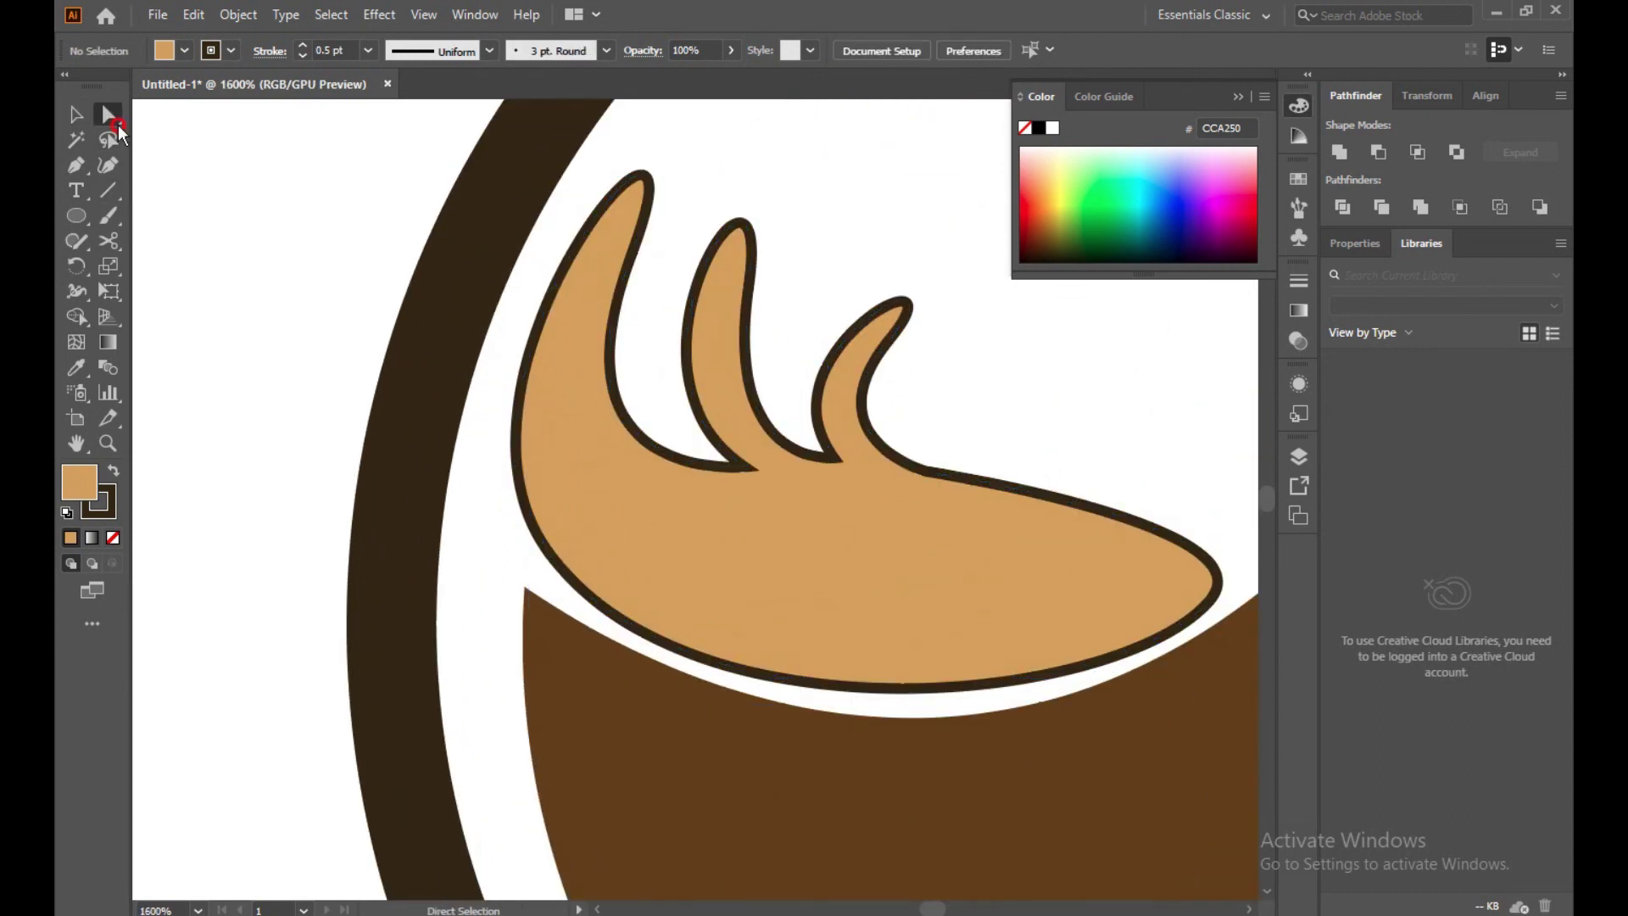
pyautogui.click(702, 462)
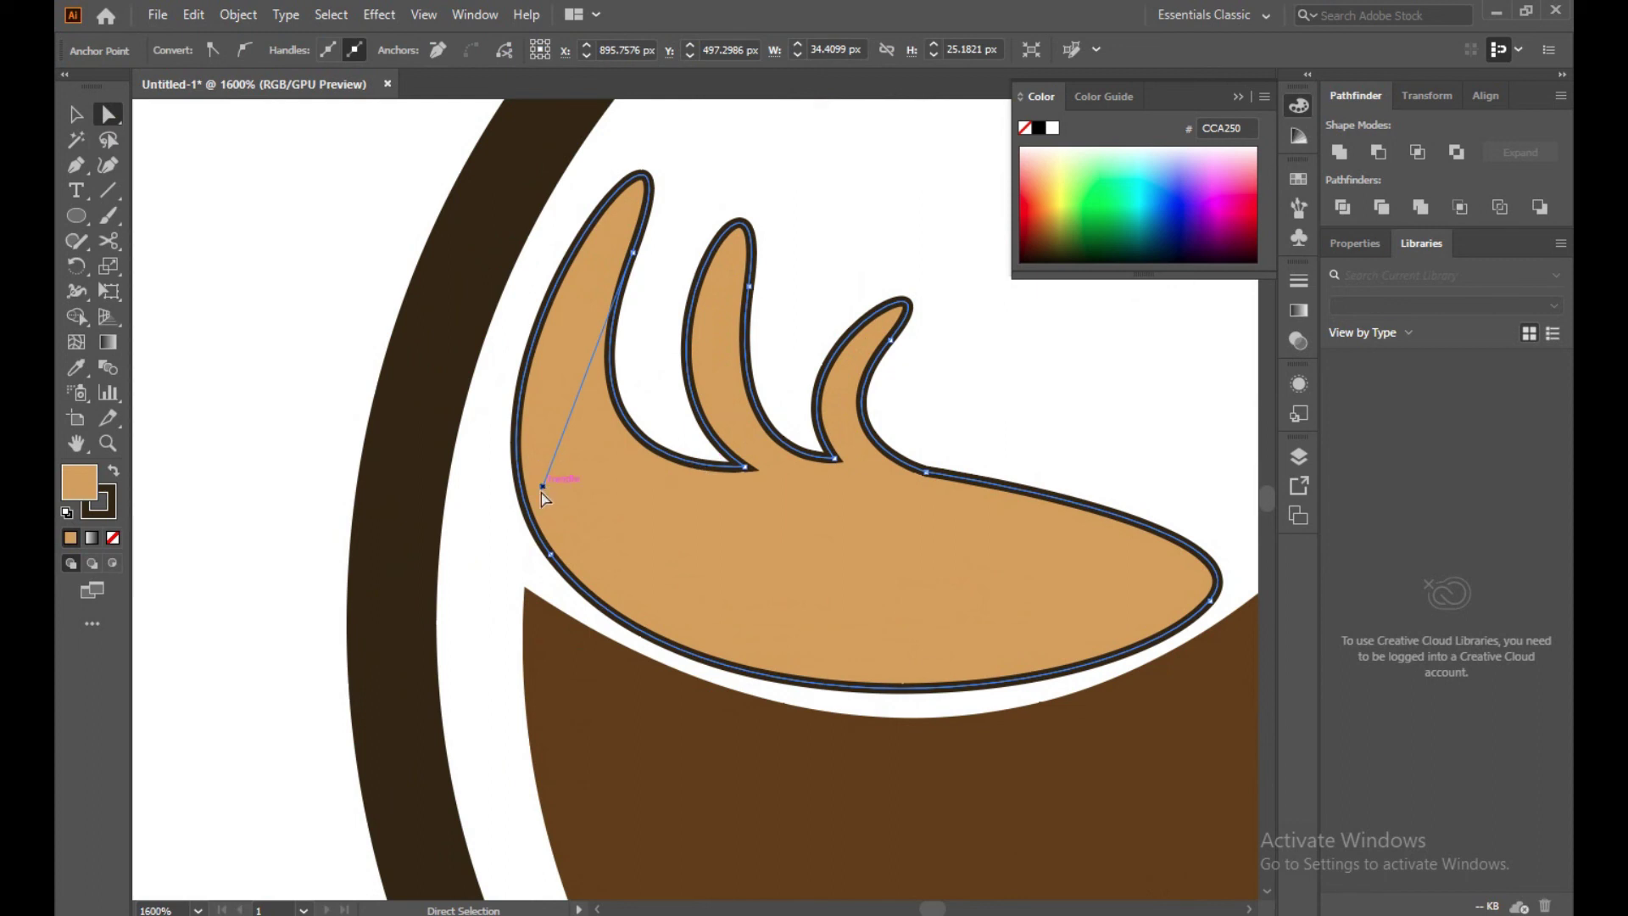
pyautogui.moveTo(541, 488); pyautogui.dragTo(602, 505)
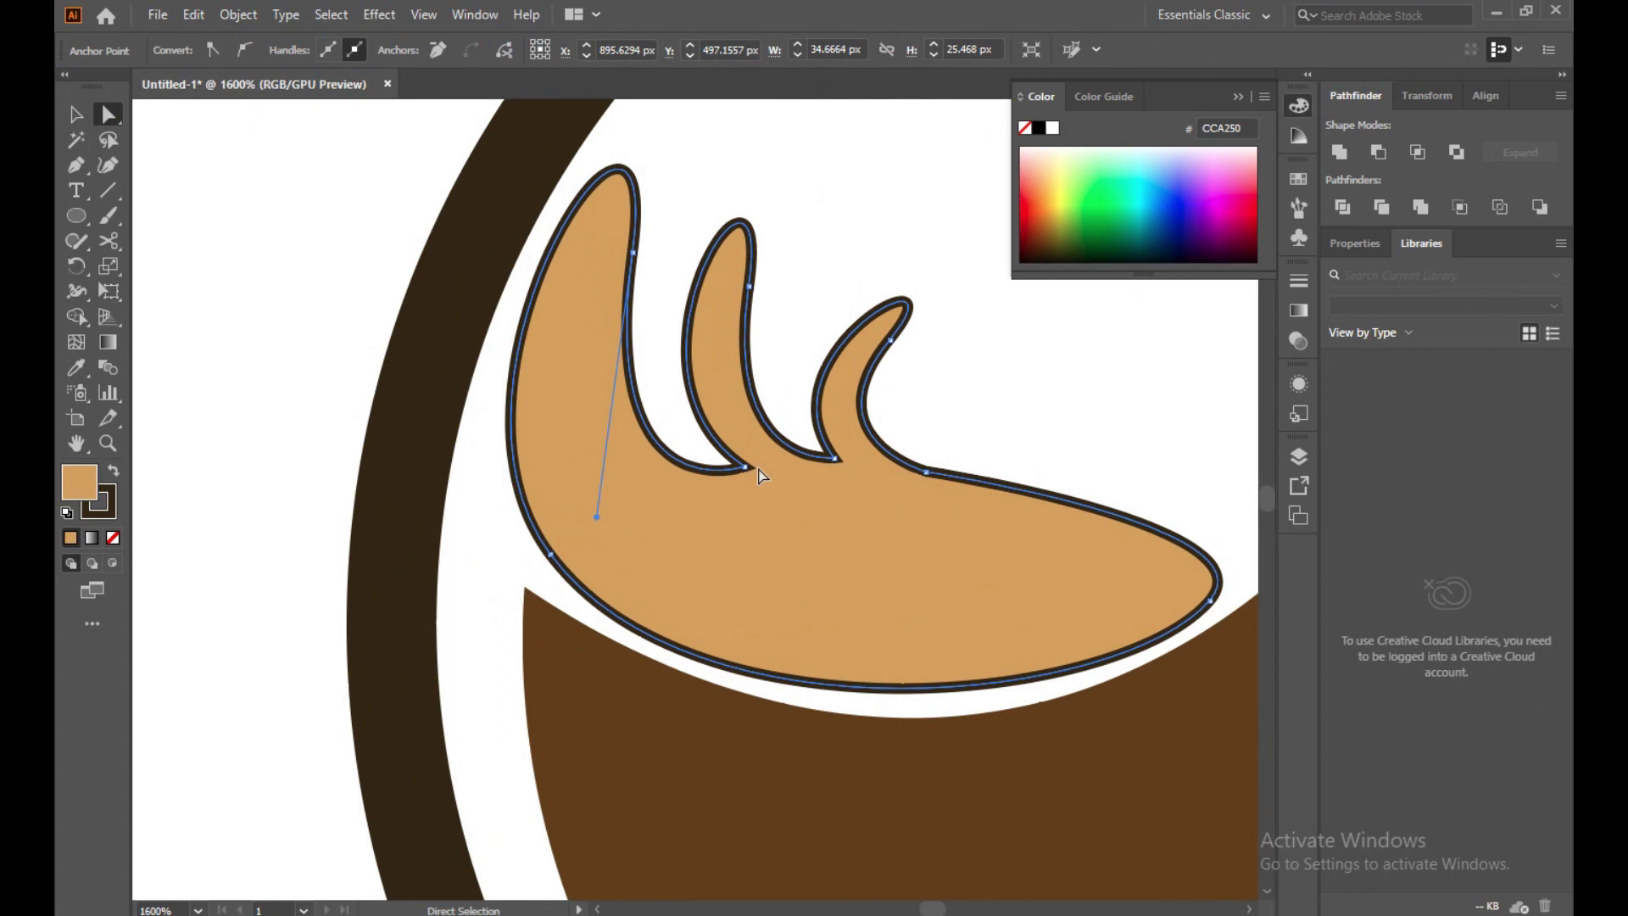
pyautogui.click(196, 408)
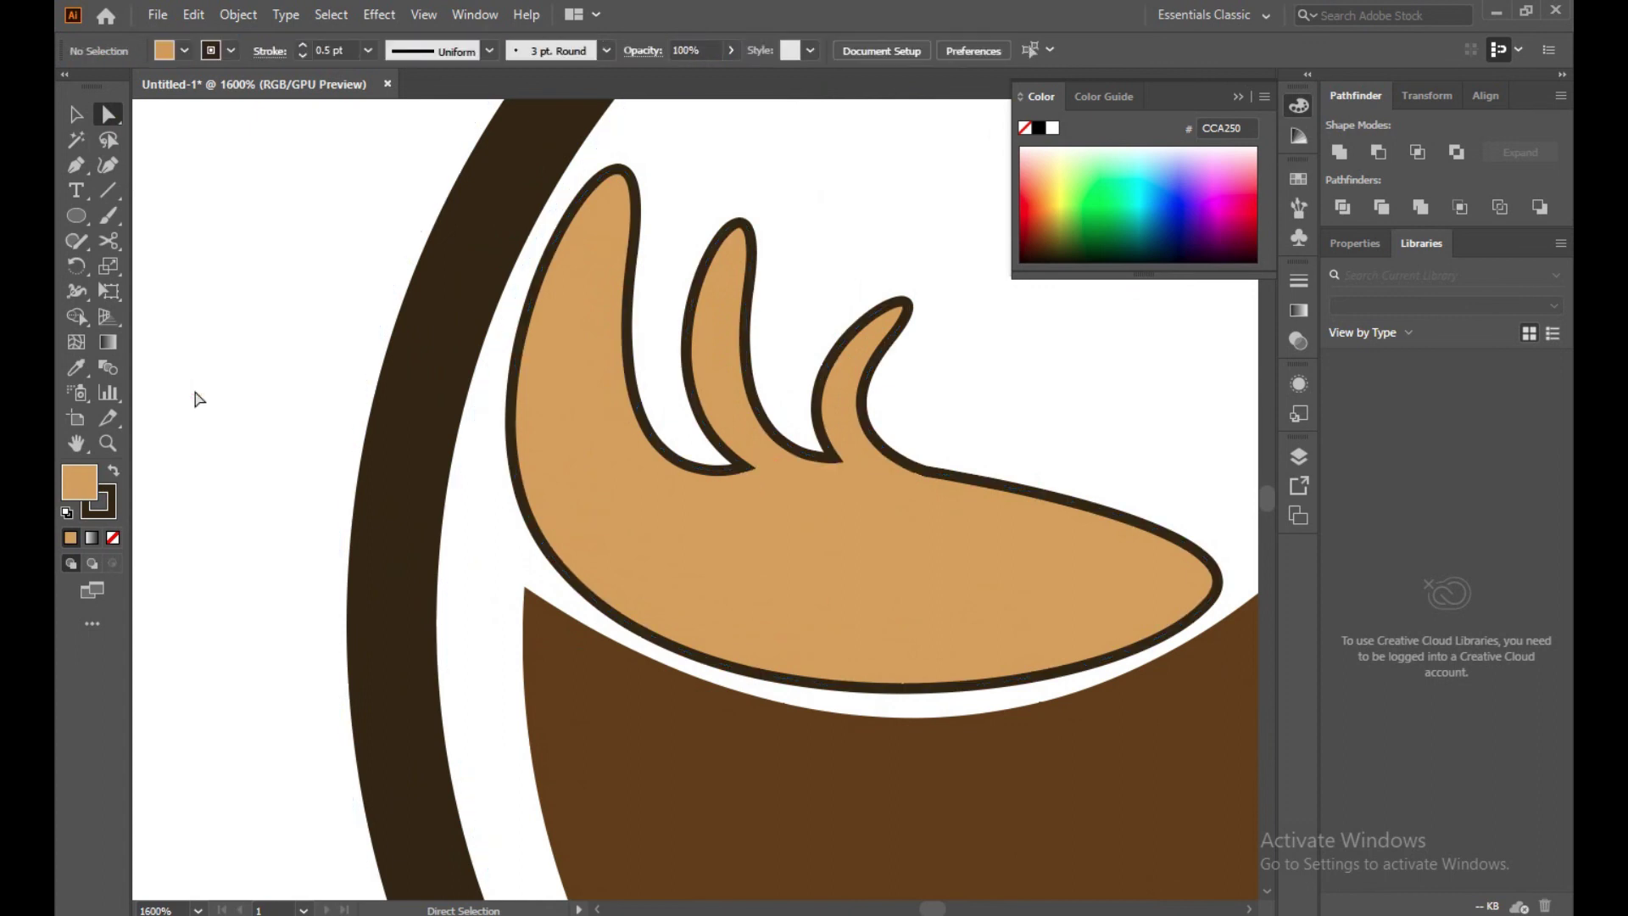
pyautogui.scroll(-4, 197, 399)
pyautogui.scroll(-1, 197, 399)
pyautogui.click(405, 440)
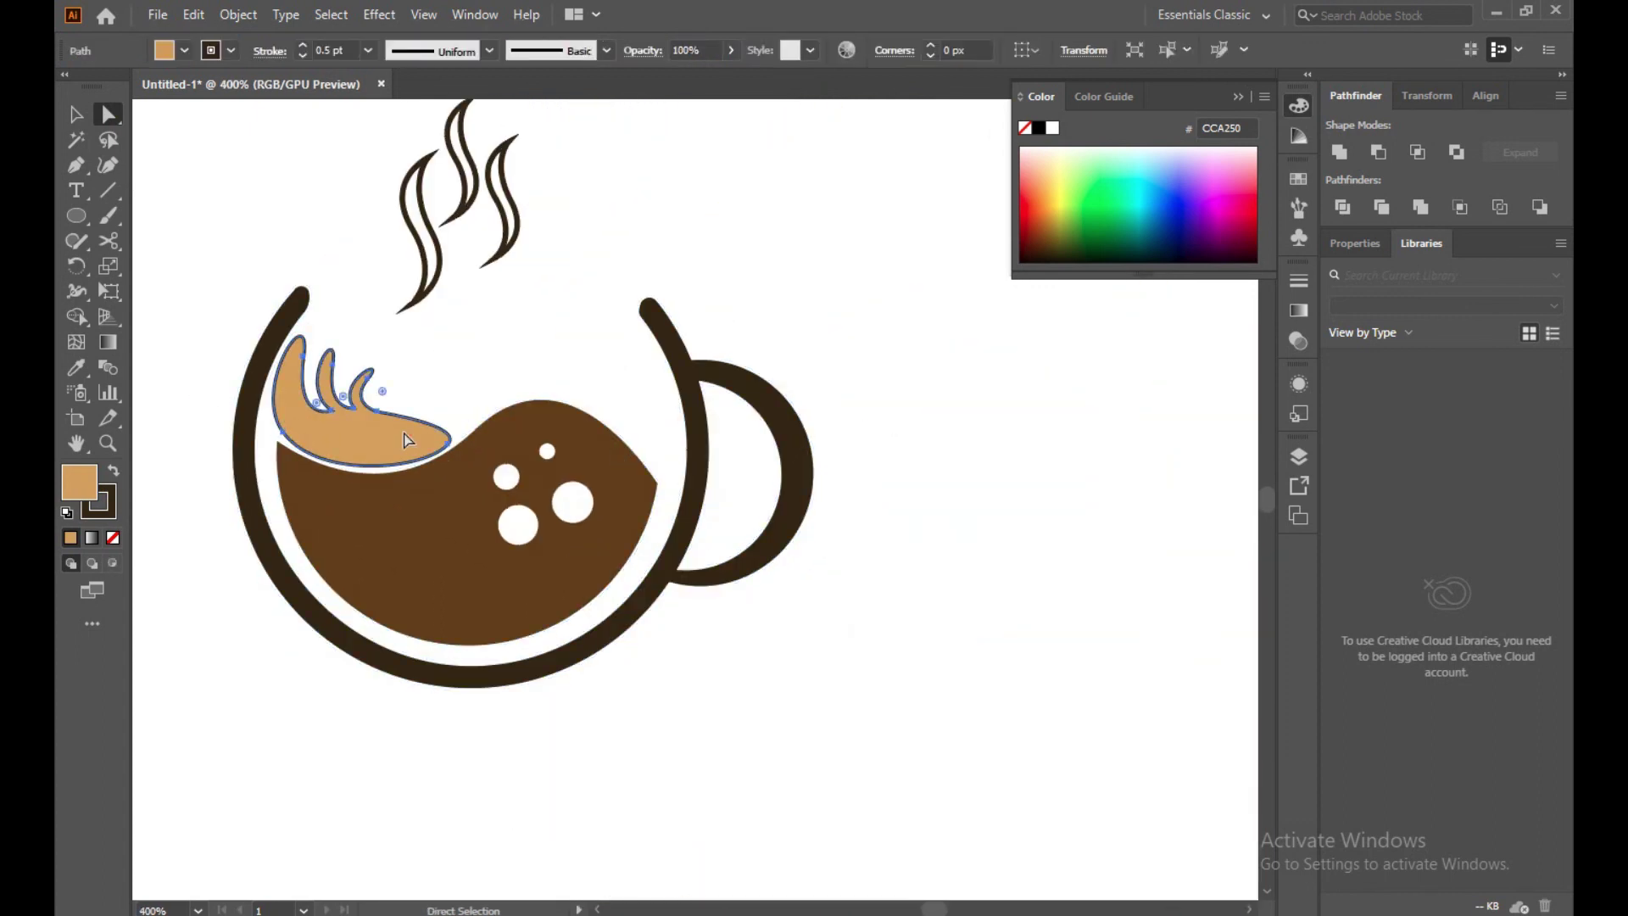
# Narrow the foam curl by dragging its right-middle handle inward twice
pyautogui.click(72, 112)
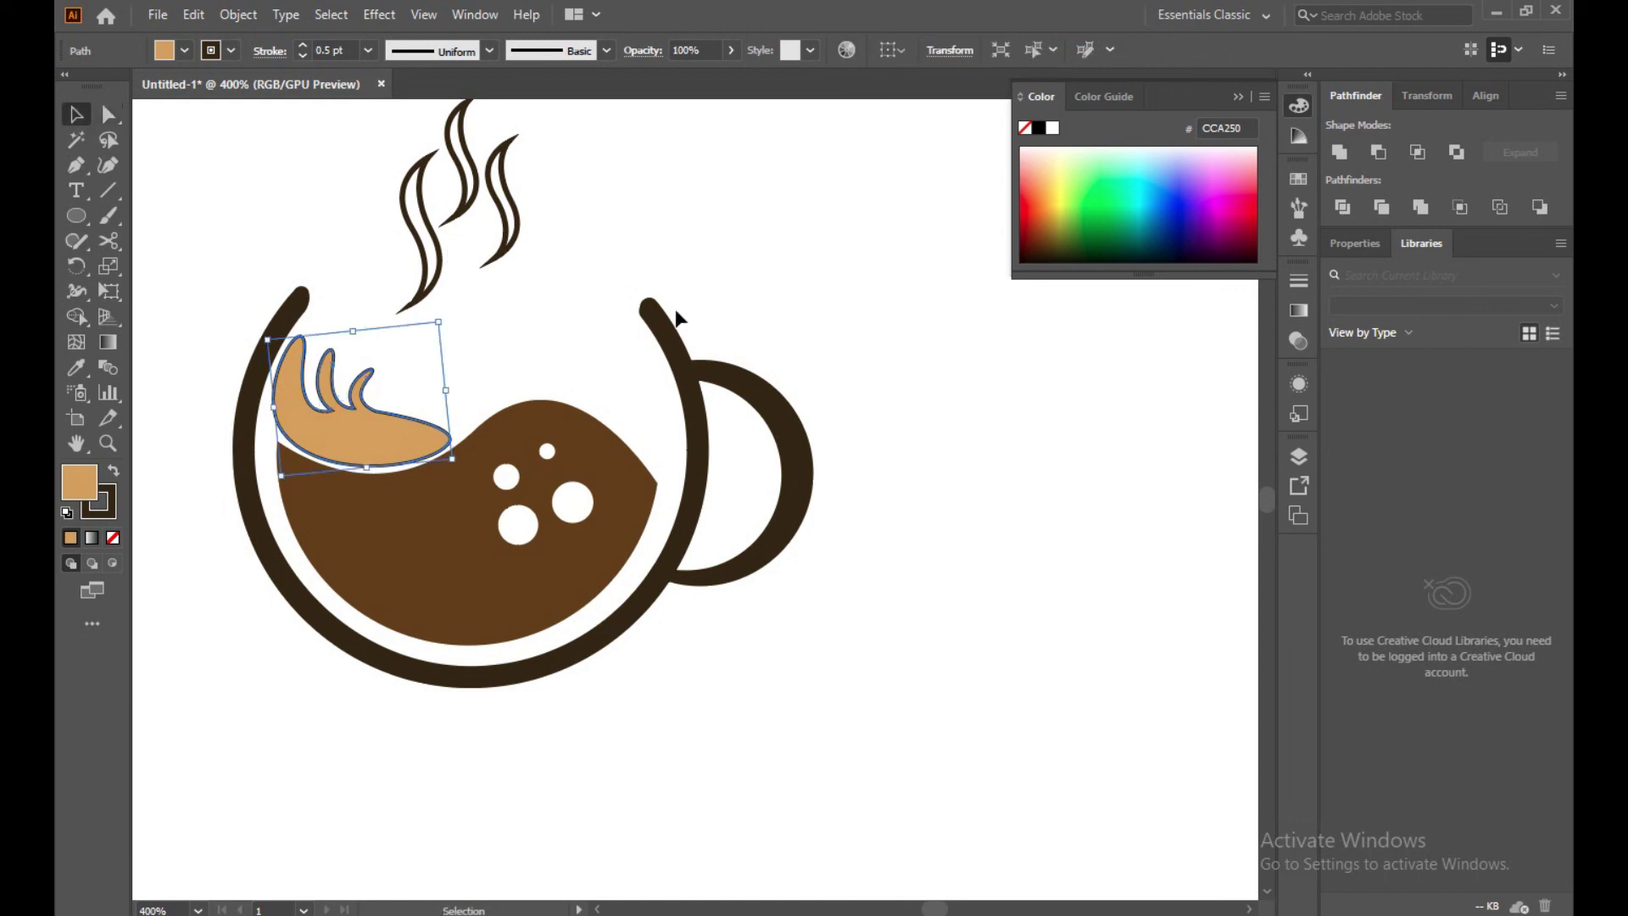
pyautogui.moveTo(450, 389); pyautogui.dragTo(444, 387)
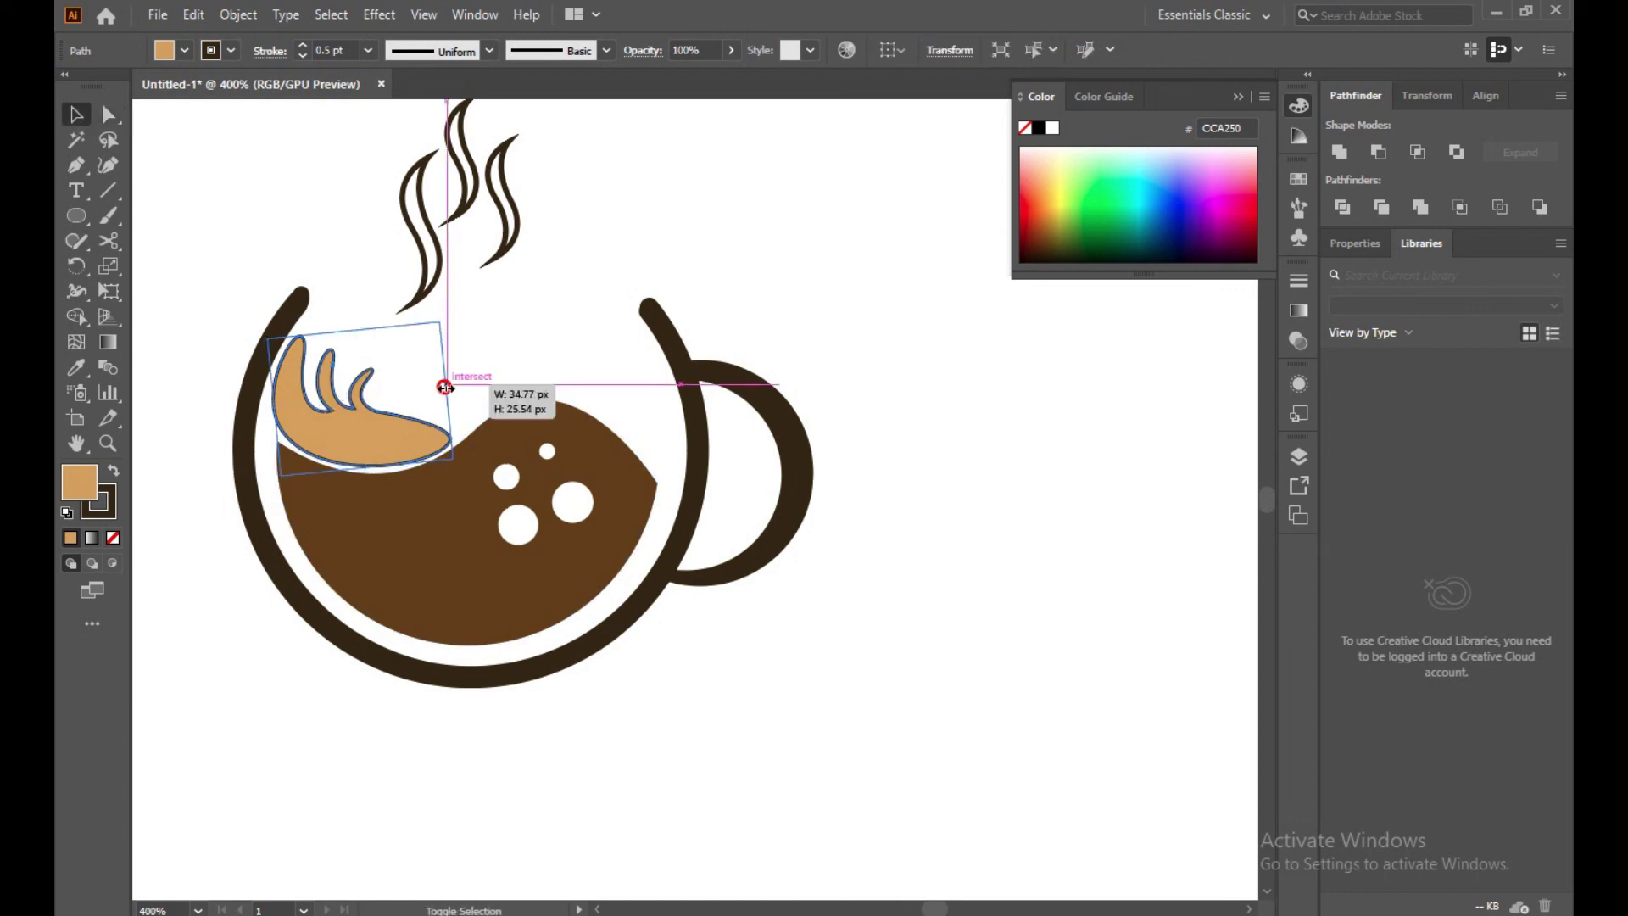
pyautogui.click(780, 308)
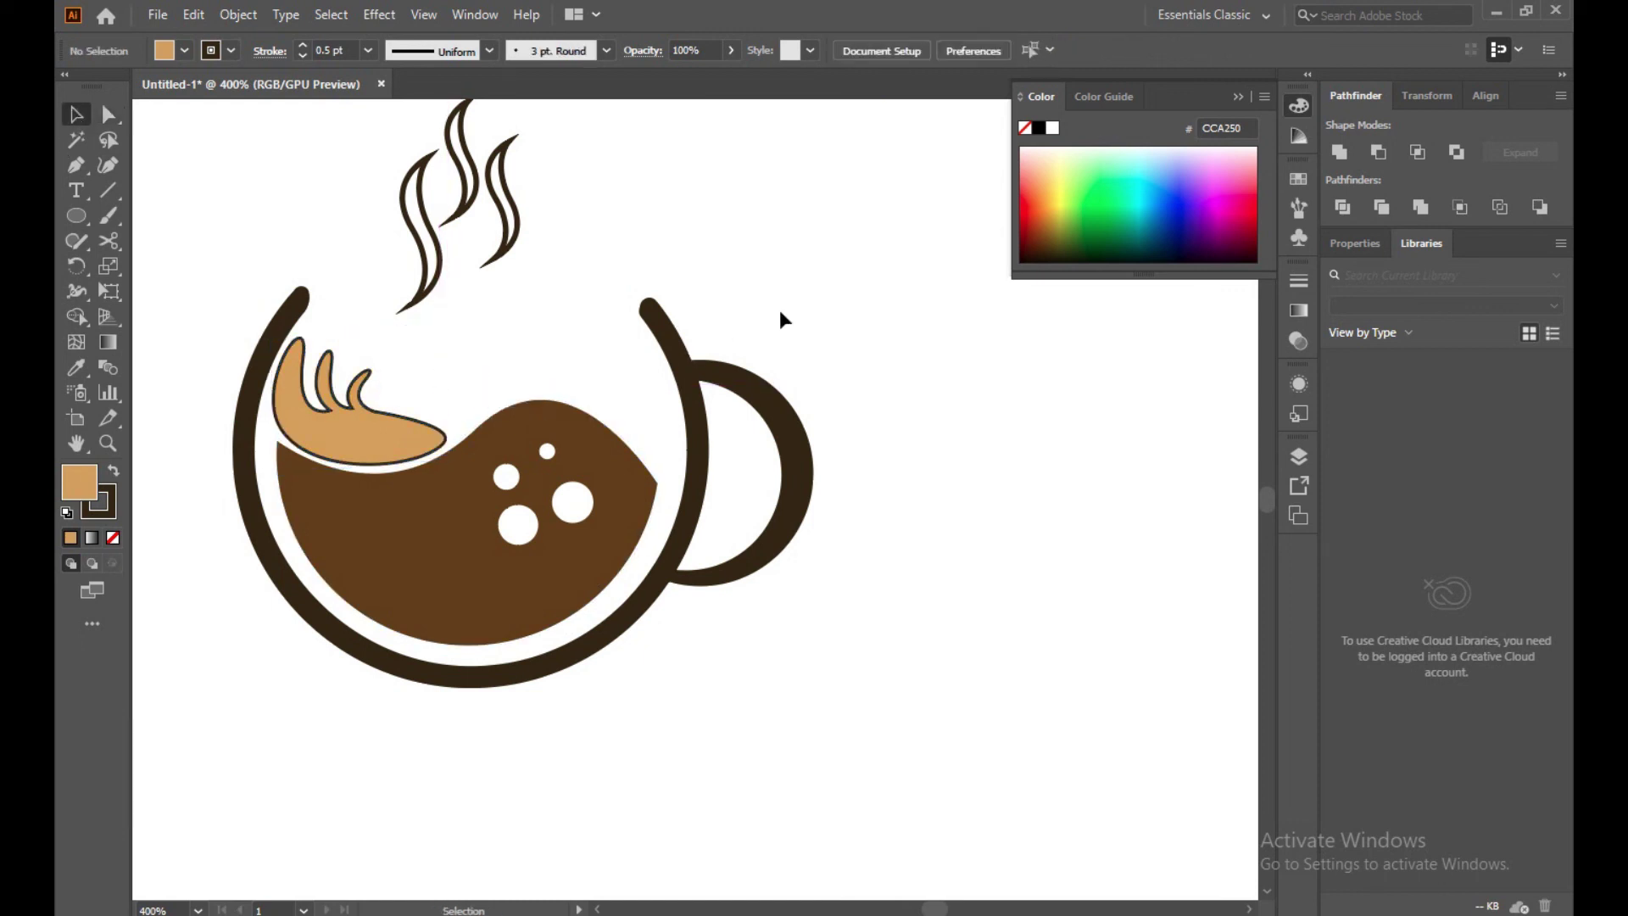
pyautogui.click(412, 435)
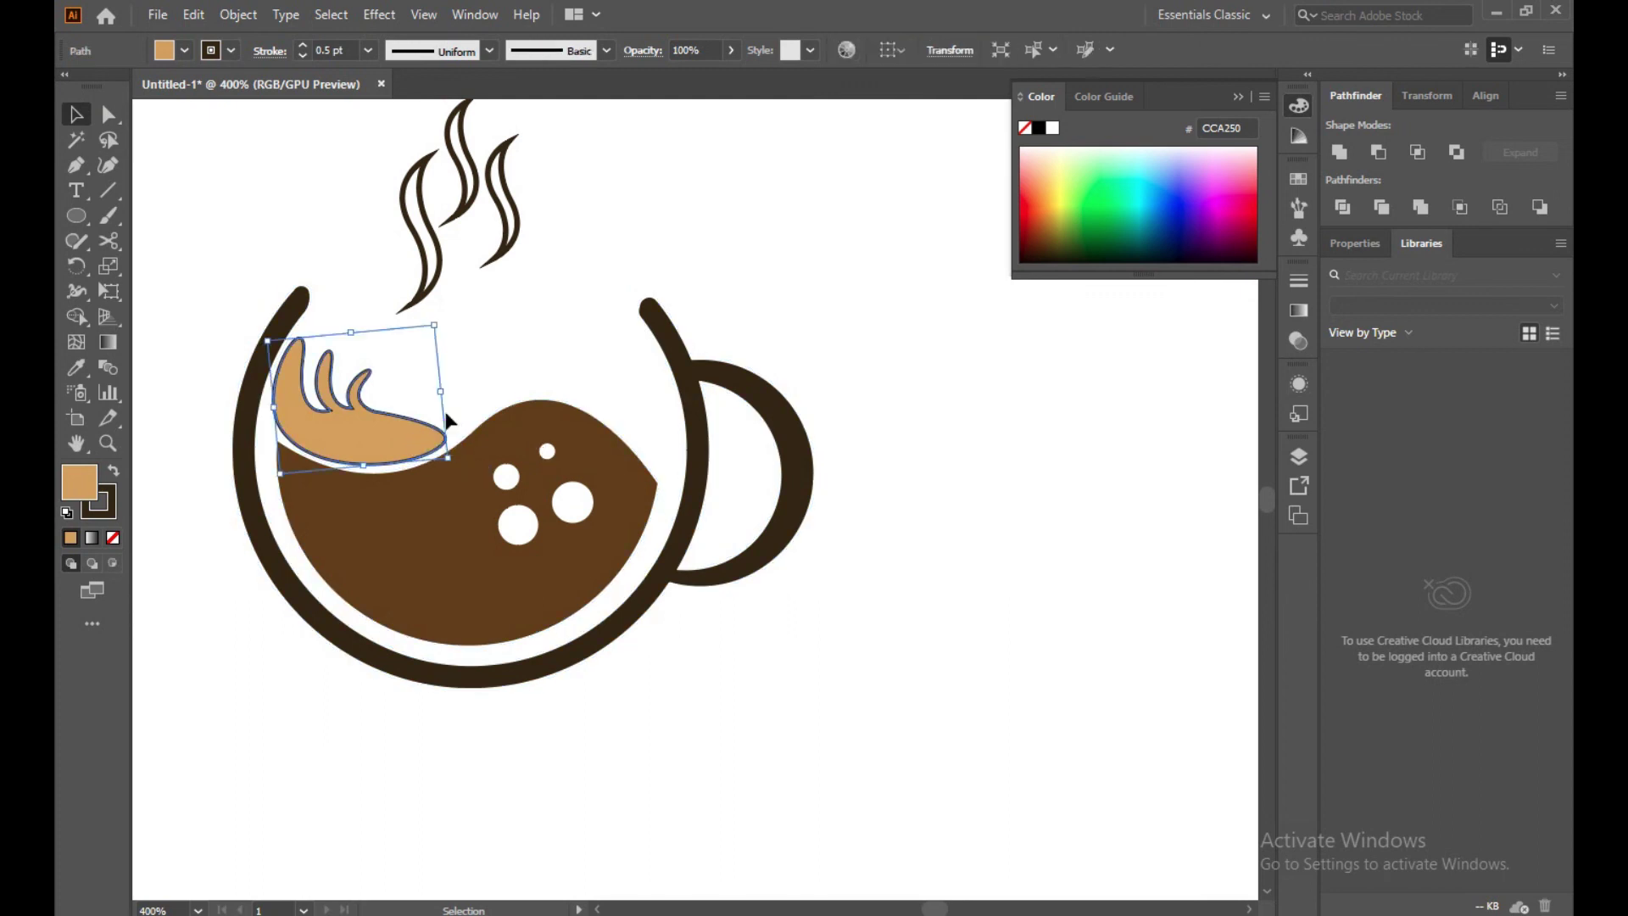
pyautogui.moveTo(440, 392); pyautogui.dragTo(435, 399)
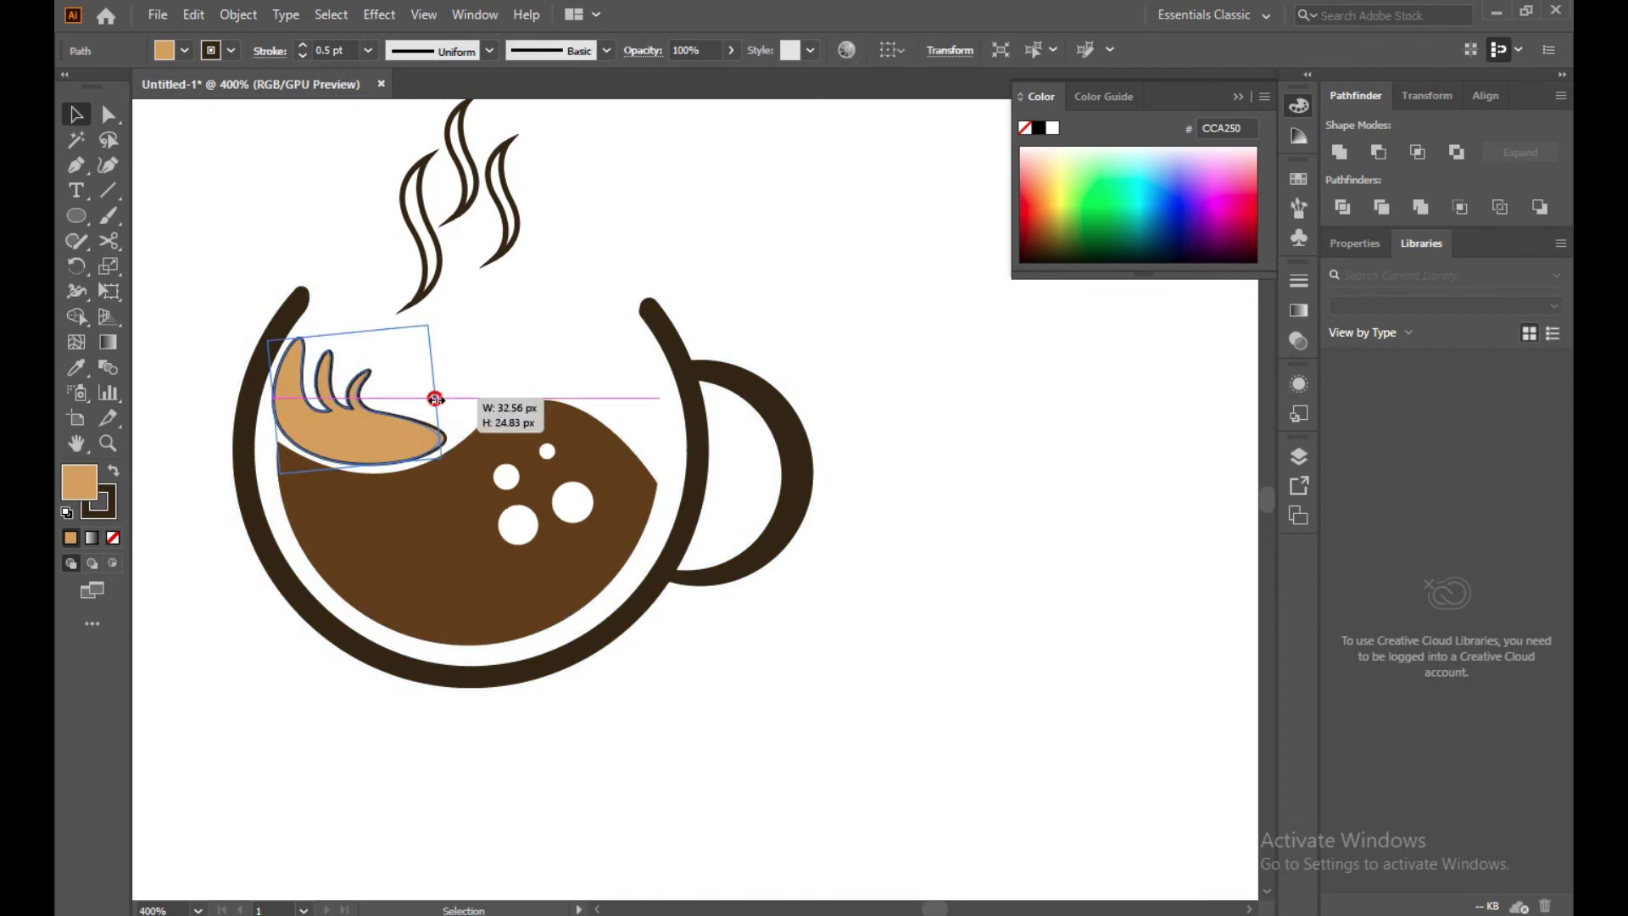
pyautogui.click(571, 321)
# Nudge the foam curl with arrow keys and shorten it from the top handle
pyautogui.click(409, 431)
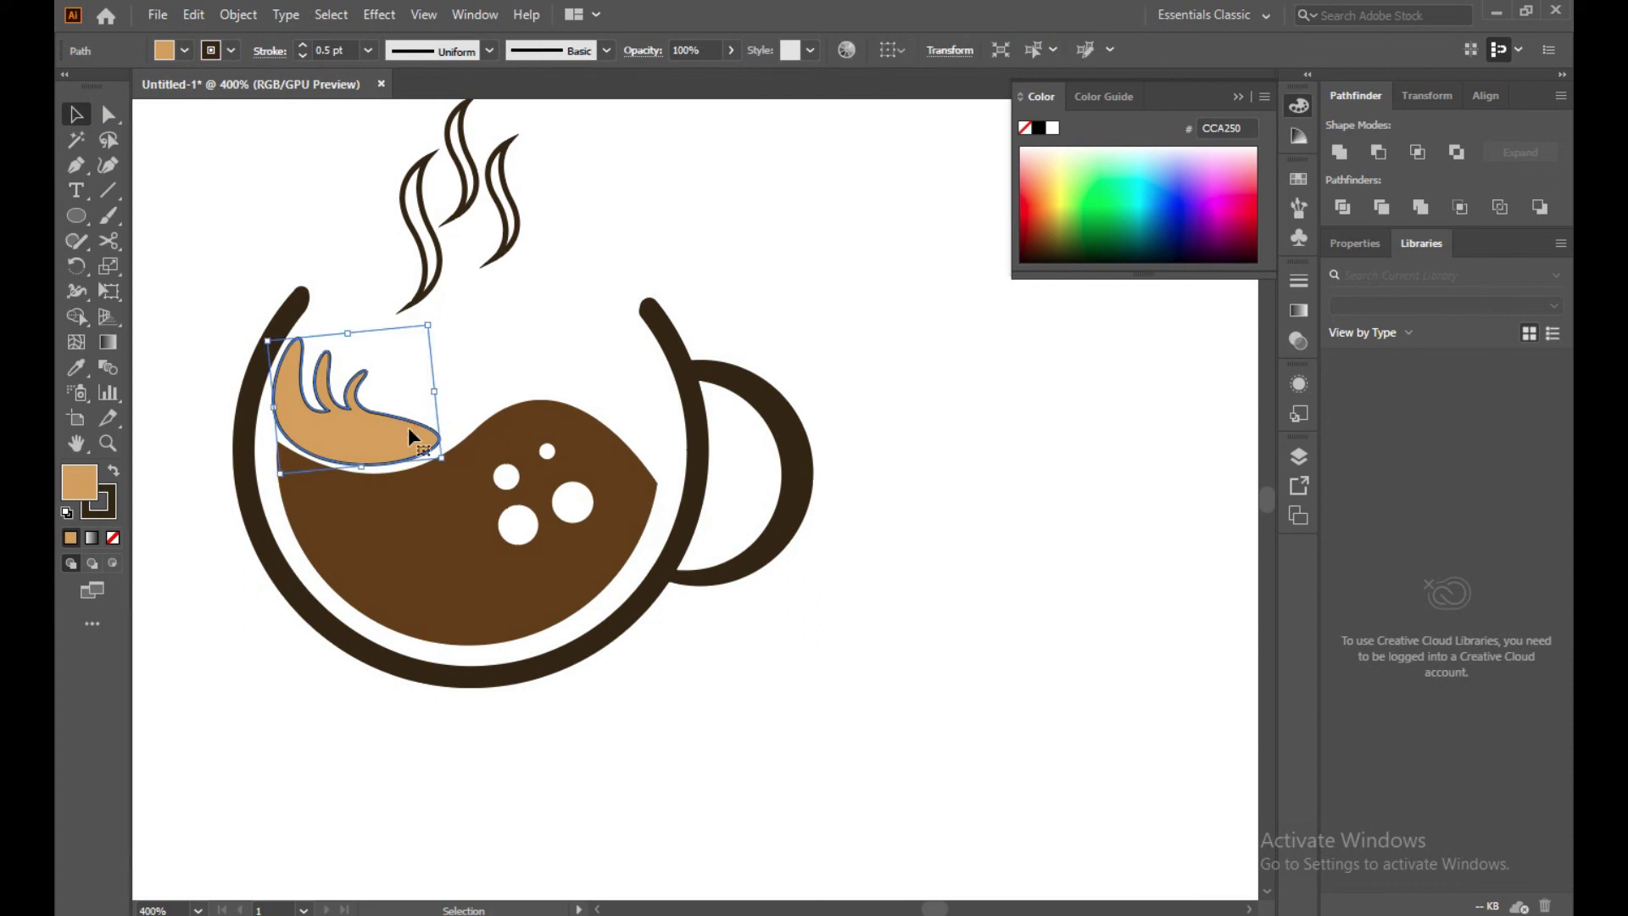
pyautogui.press('Right')
pyautogui.press('Down')
pyautogui.press('Up')
pyautogui.click(572, 322)
pyautogui.click(370, 434)
pyautogui.moveTo(350, 333); pyautogui.dragTo(348, 347)
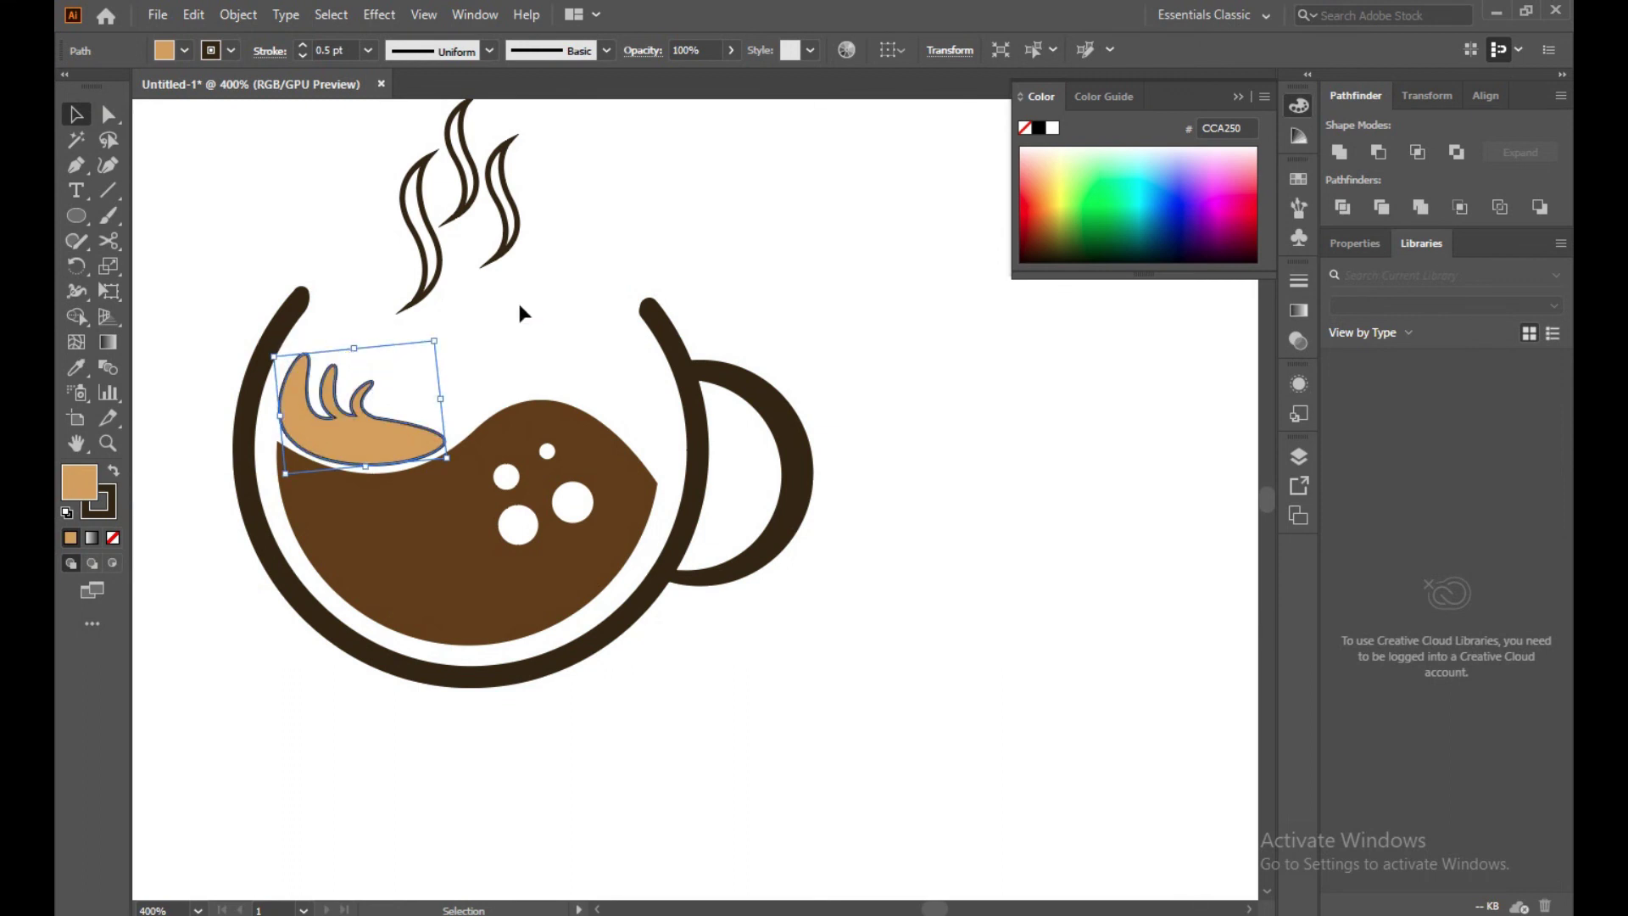
pyautogui.click(659, 315)
pyautogui.click(1054, 596)
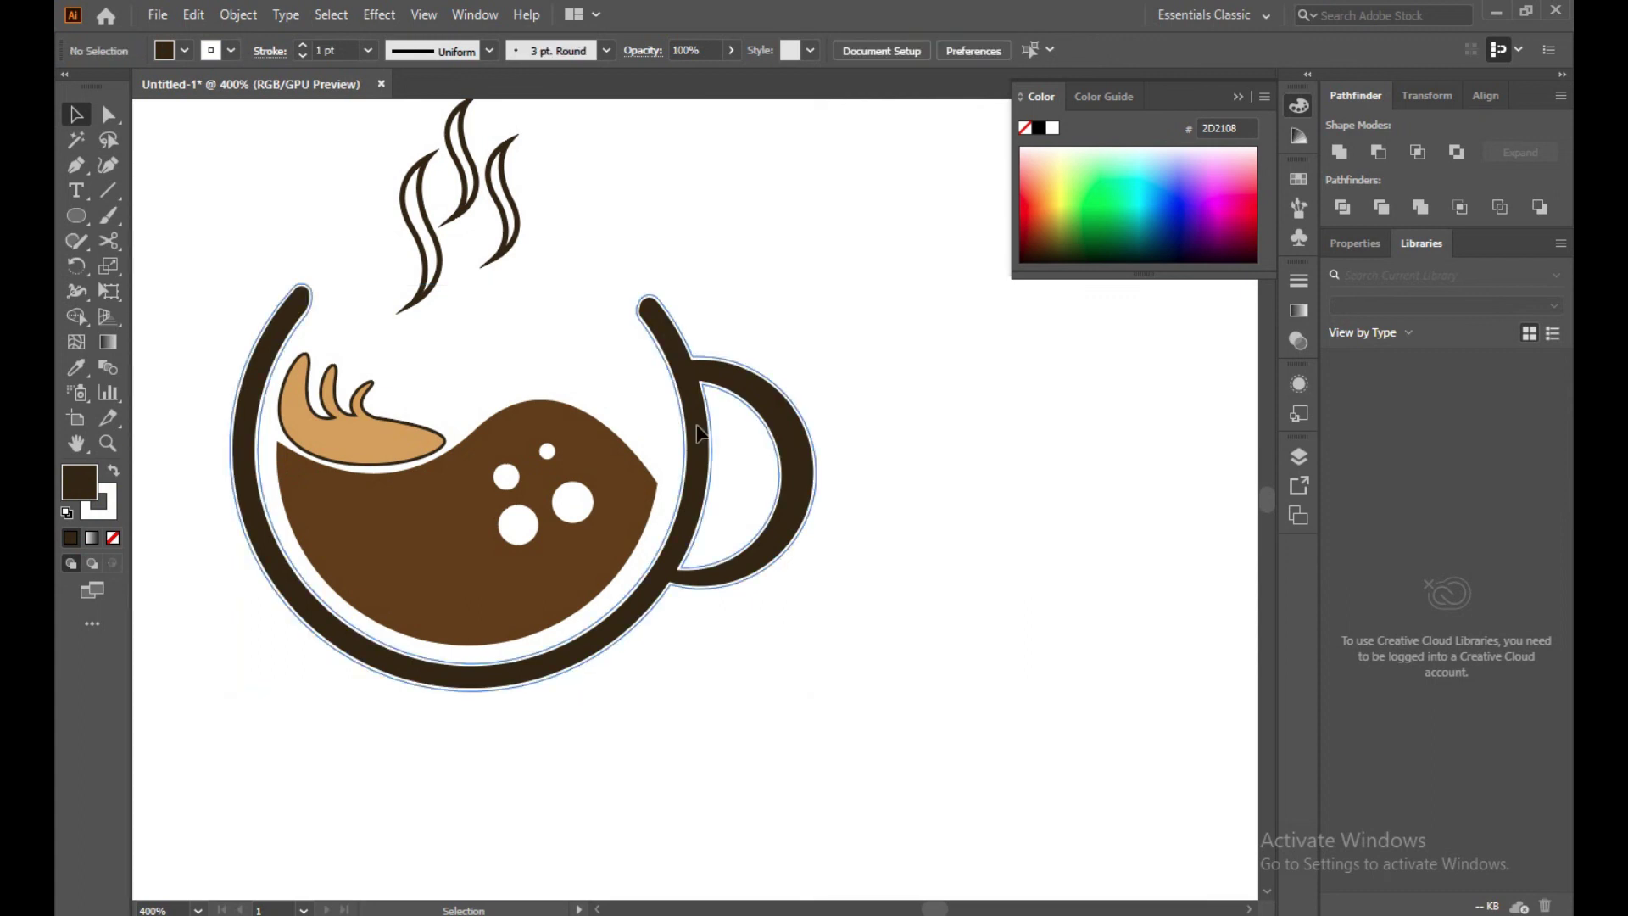
pyautogui.scroll(-4, 861, 526)
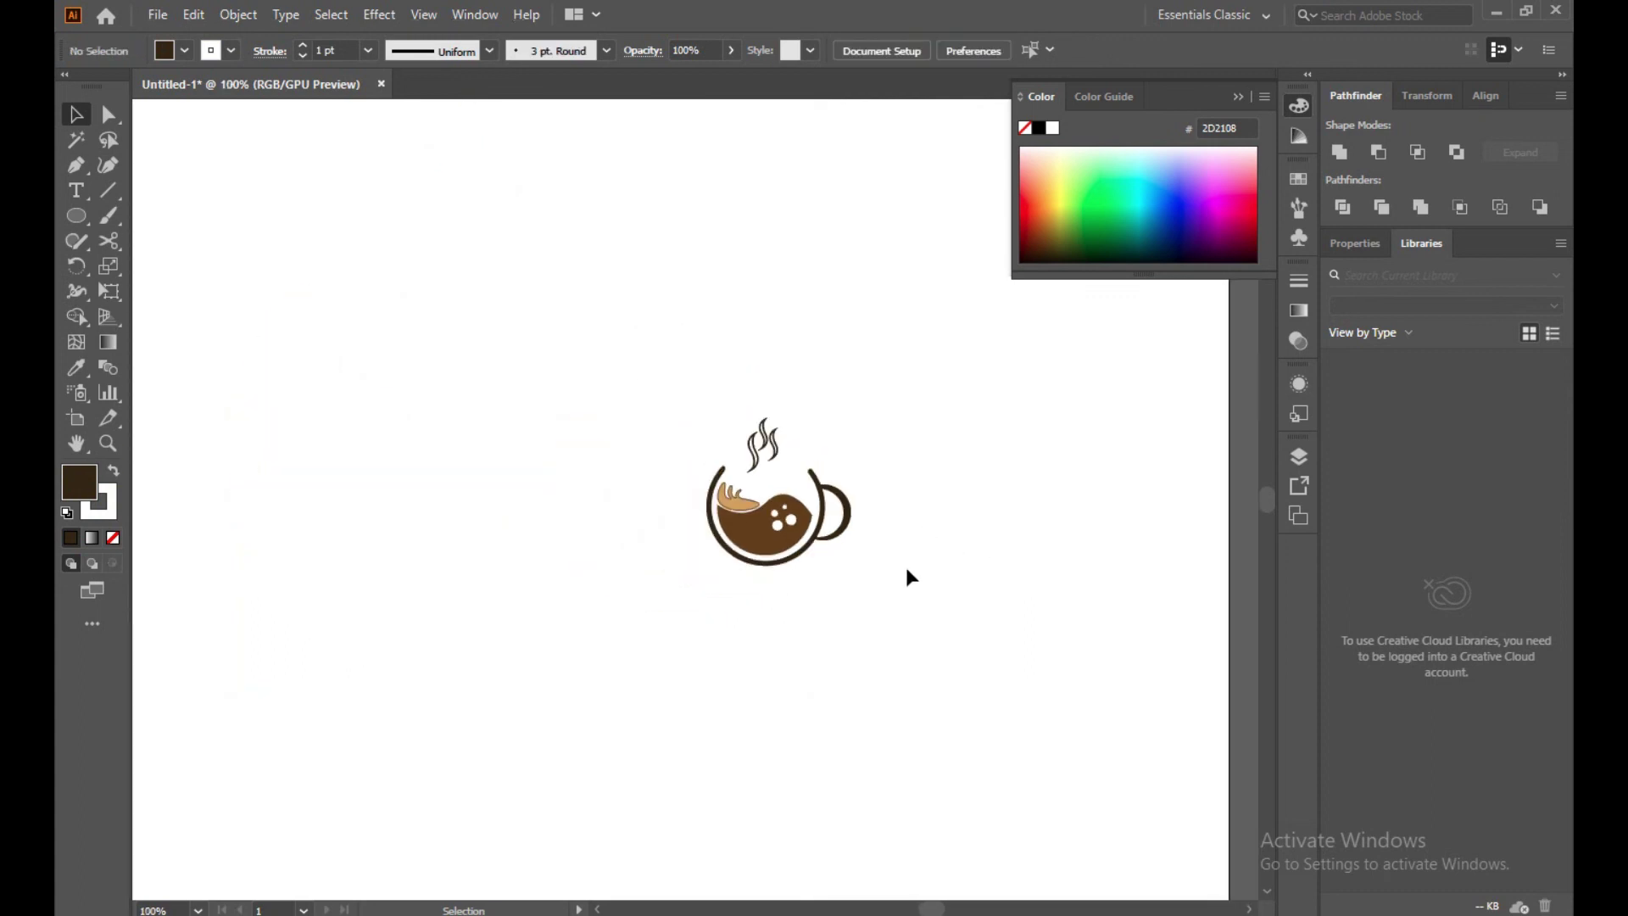
pyautogui.scroll(2, 897, 580)
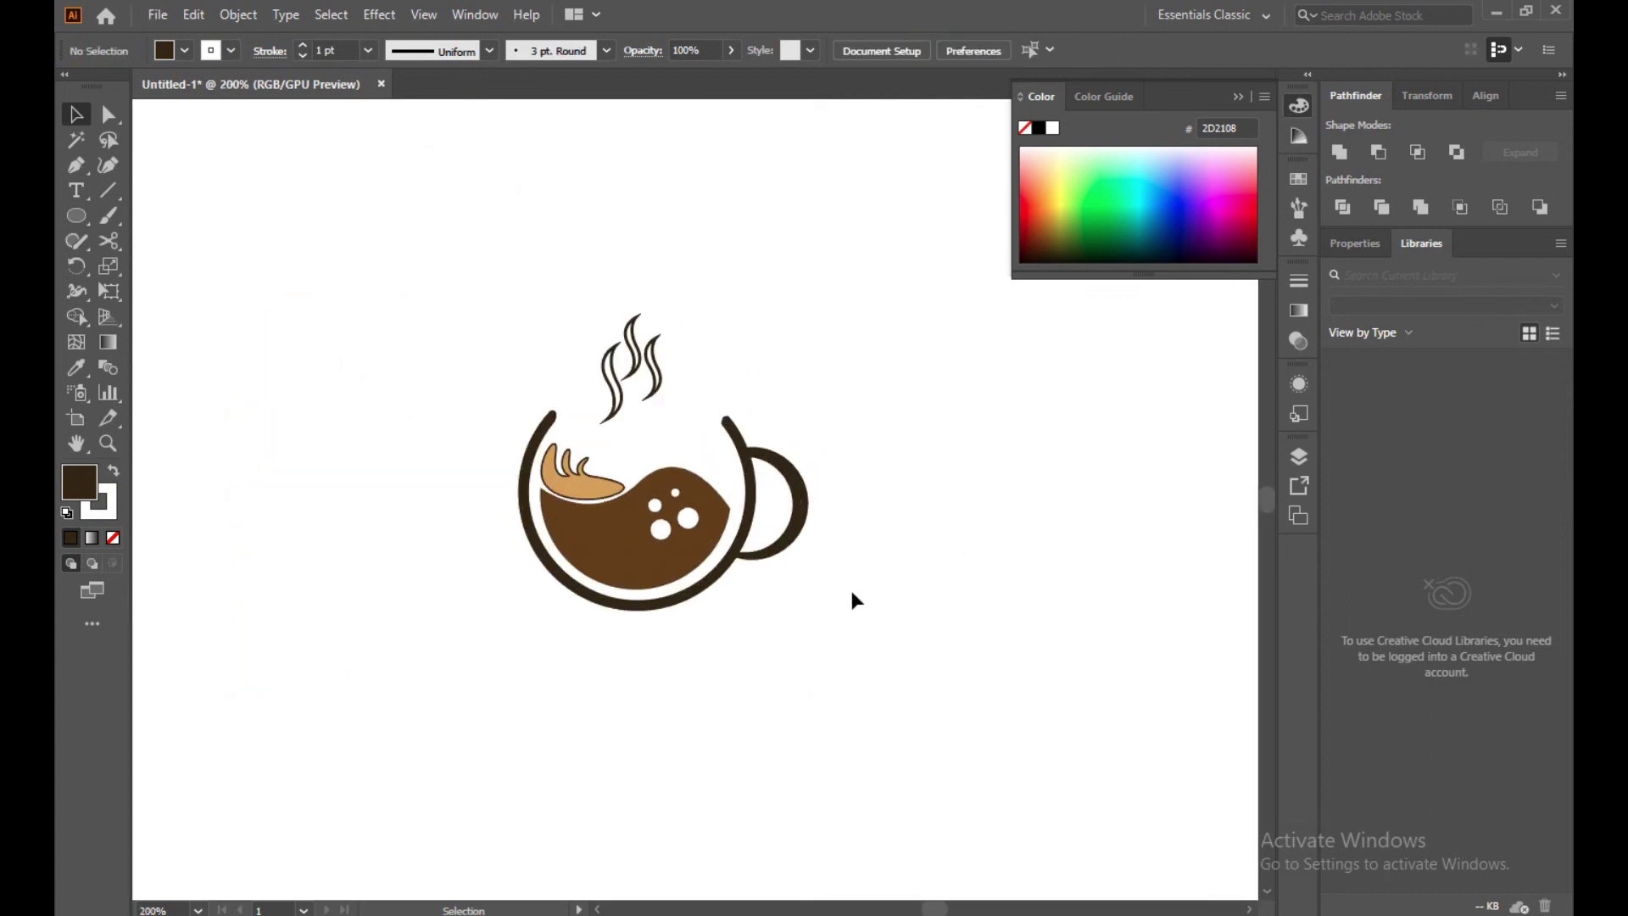